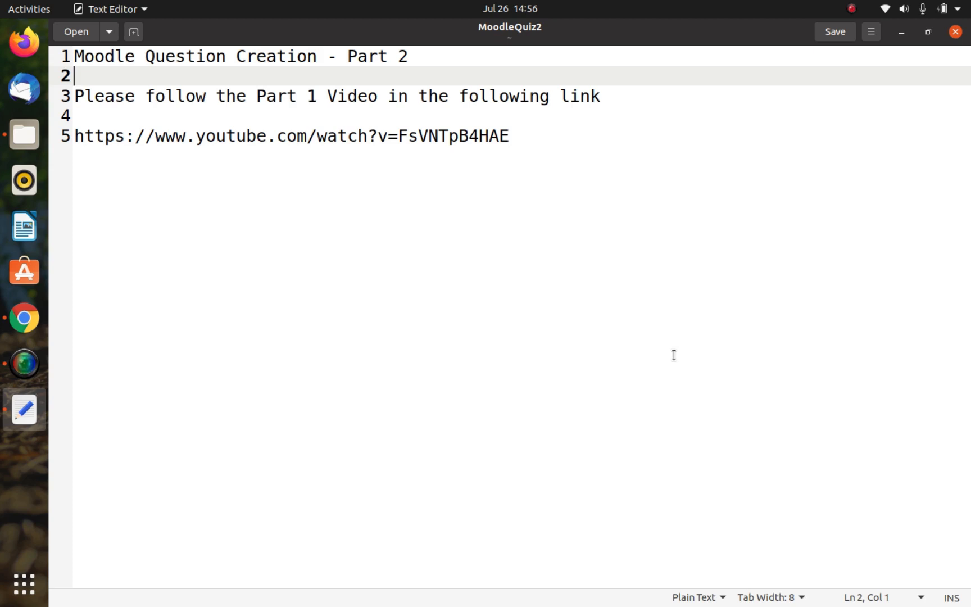
Step: Add the line "7 types of questions" below the YouTube link in the MoodleQuiz2 notes and save the file
key(Down)
key(Down)
key(Down)
key(End)
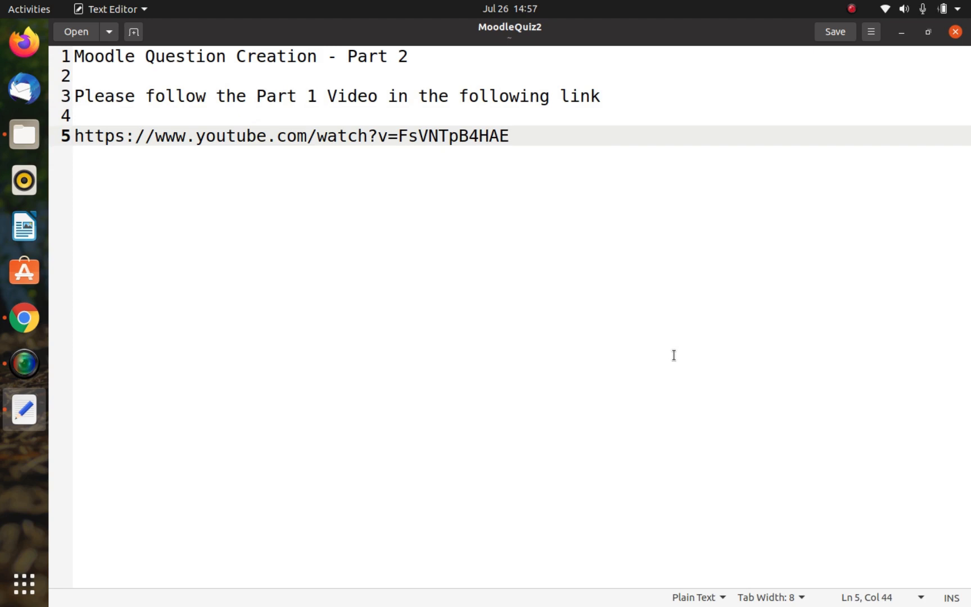
key(Up)
key(Down)
key(Return)
key(Return)
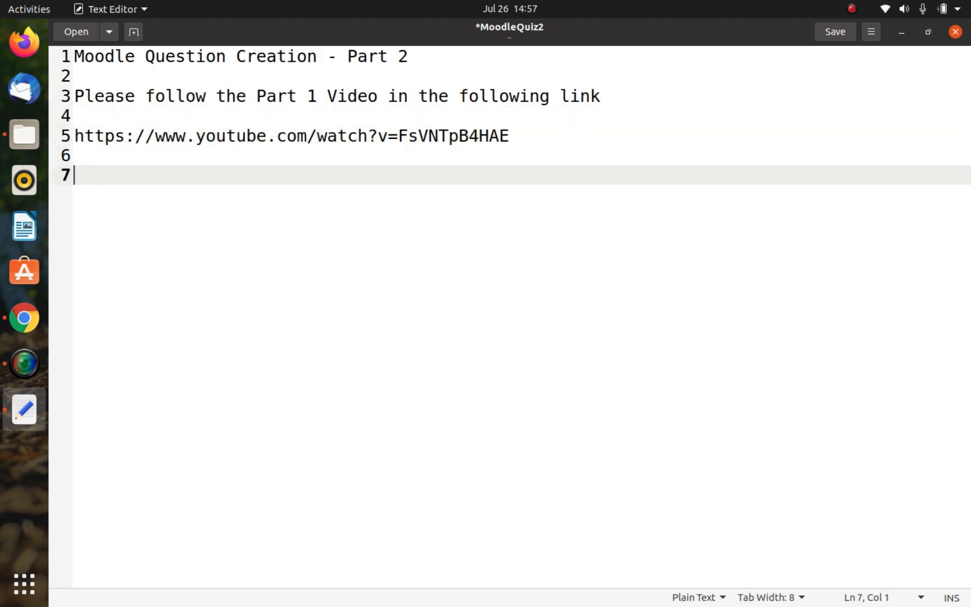
text(7 types )
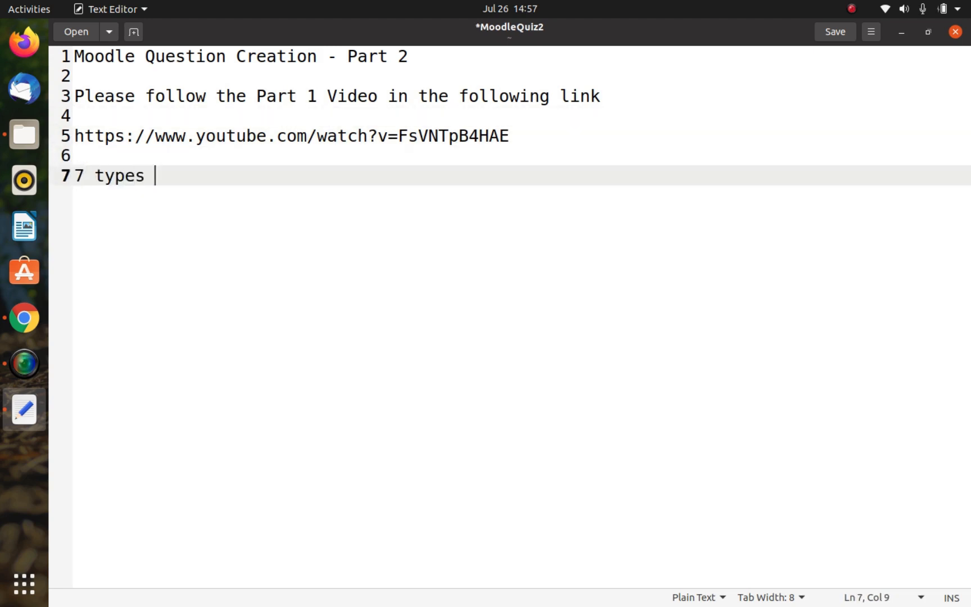
text(of qe)
key(BackSpace)
text(uestions)
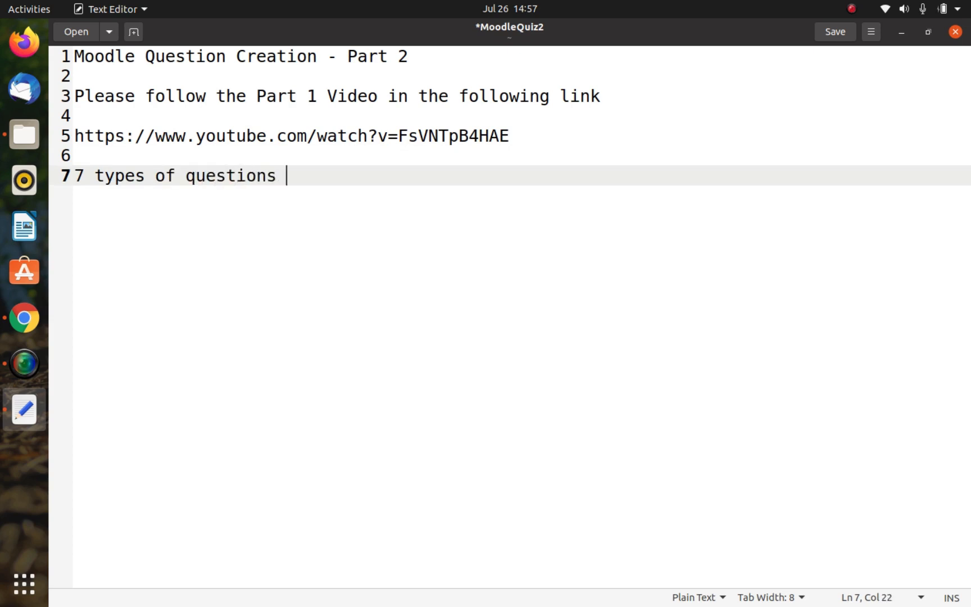
key(Return)
key(Return)
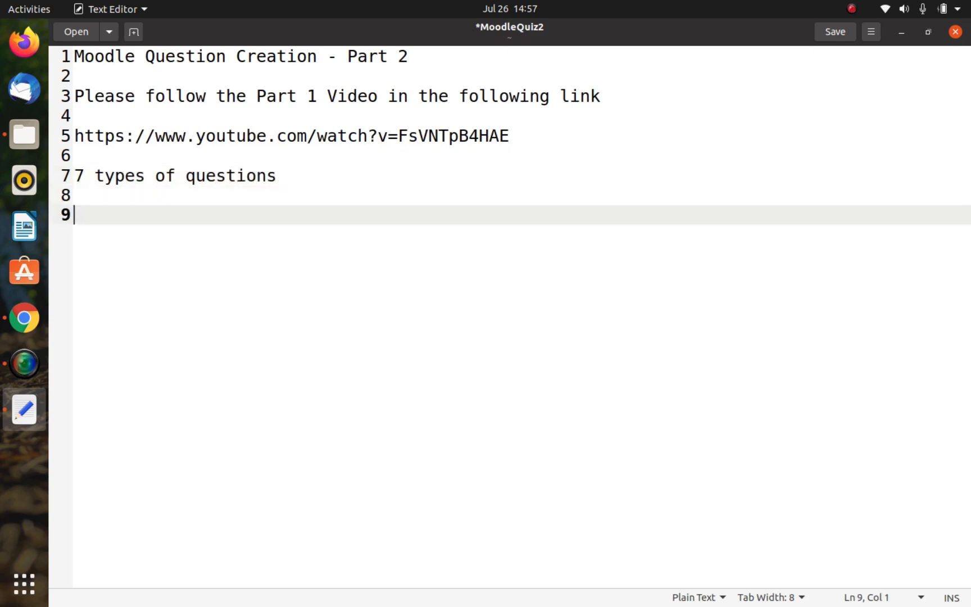
key(ctrl+s)
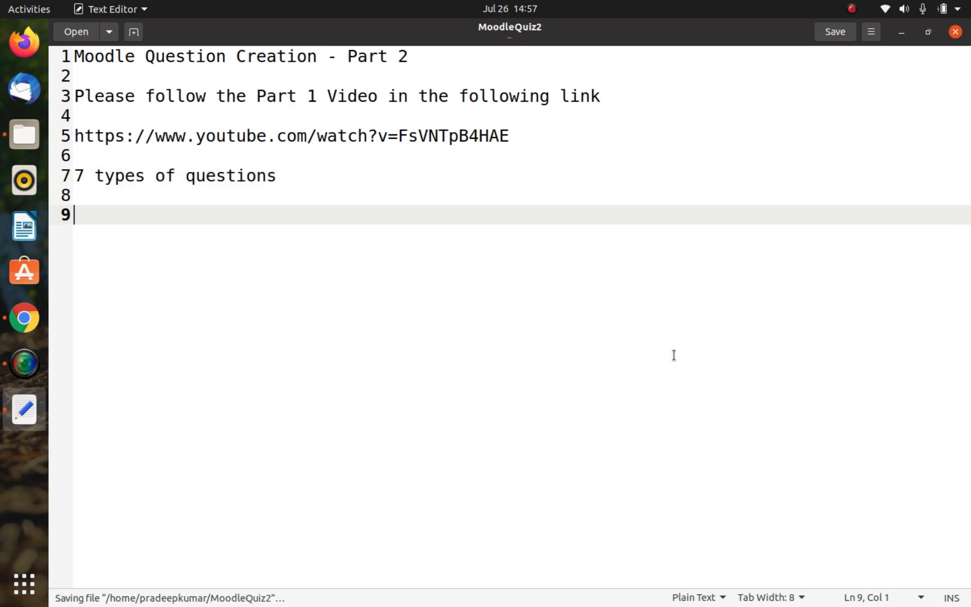
Step: Add the line "Part 2-" at the end of the notes and save the file
text(Part 2-)
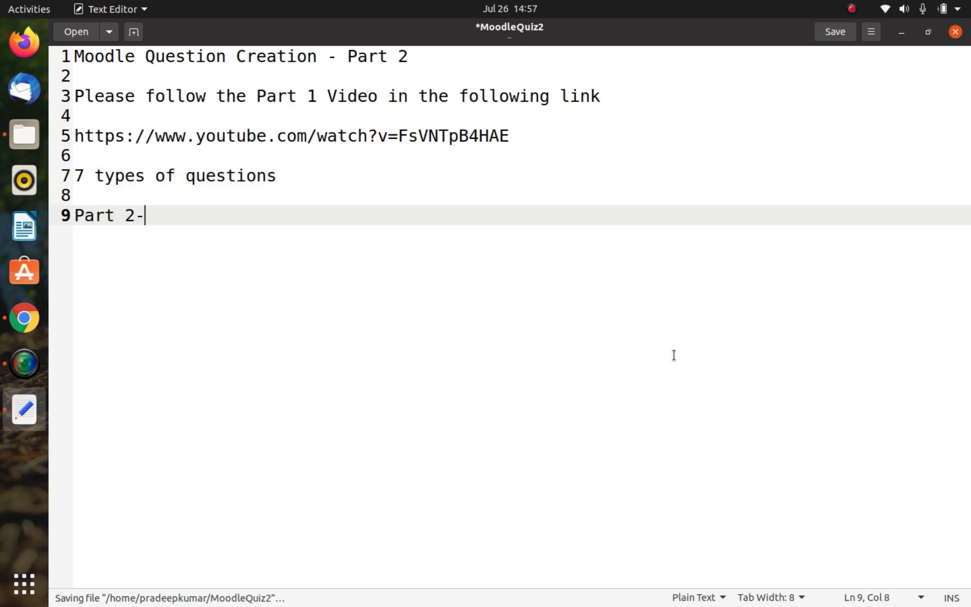
key(Return)
key(ctrl+s)
Step: Switch to Google Chrome and log in to the VIT Moodle site with the pre-filled credentials
key(alt+Tab)
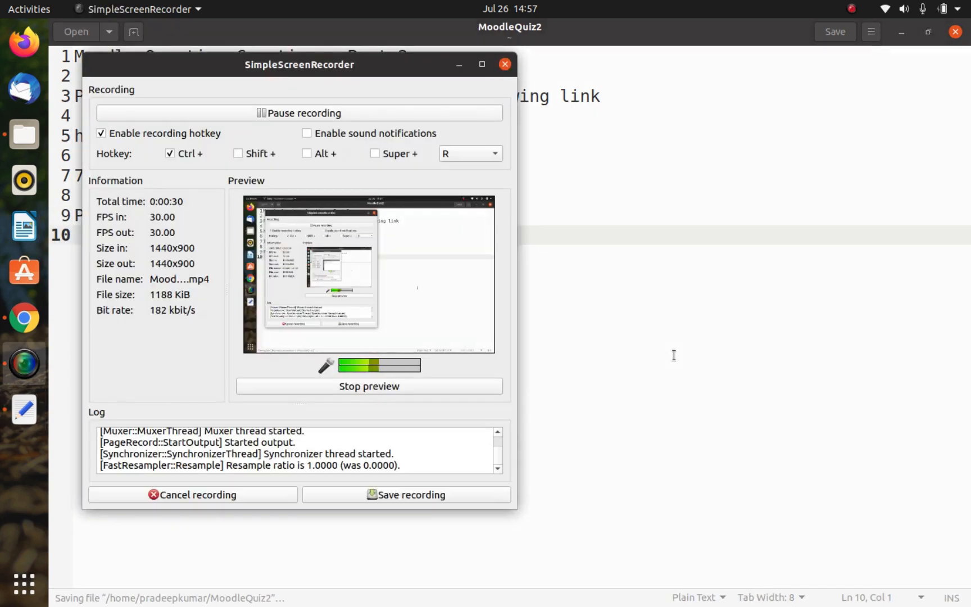
key(alt+Tab)
key(alt+Tab)
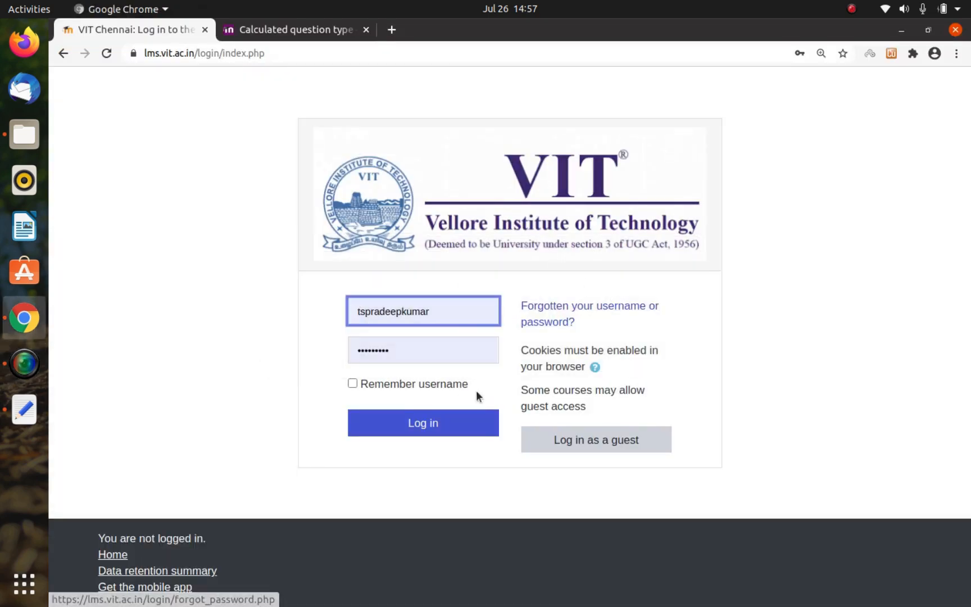
click(445, 420)
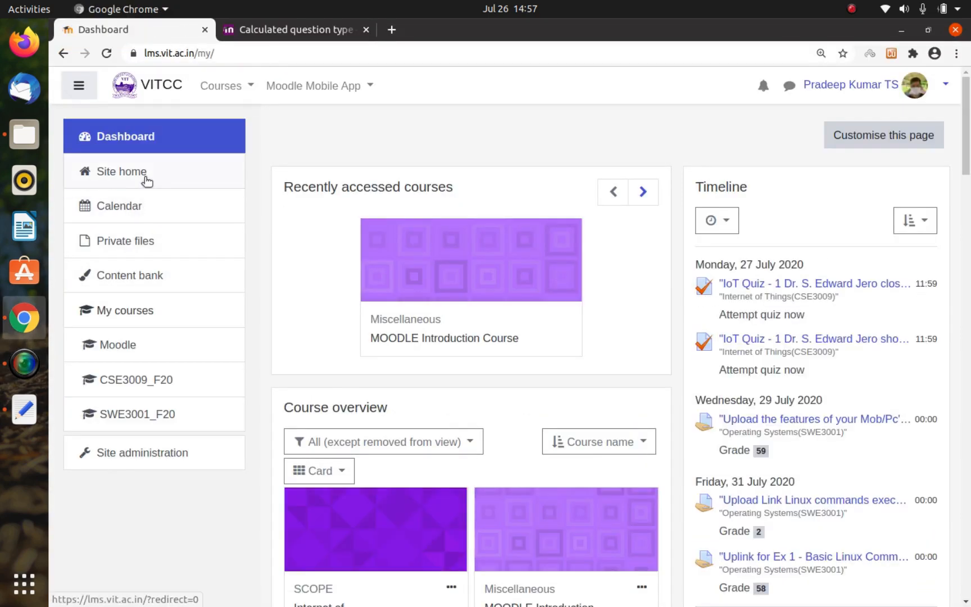
Step: Open the MOODLE Introduction Course from the site home page
click(146, 180)
scroll(383, 554, down, 2)
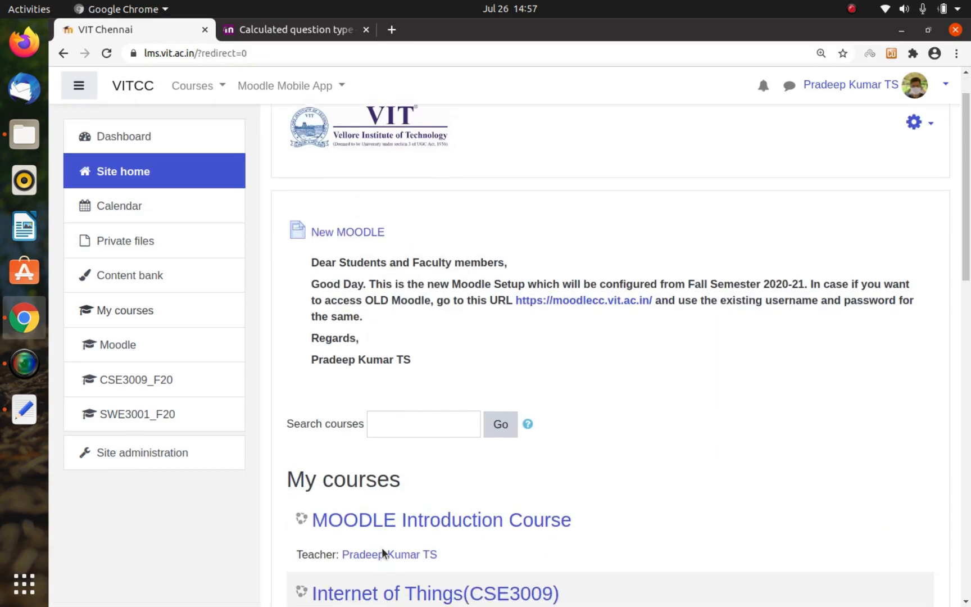
click(412, 521)
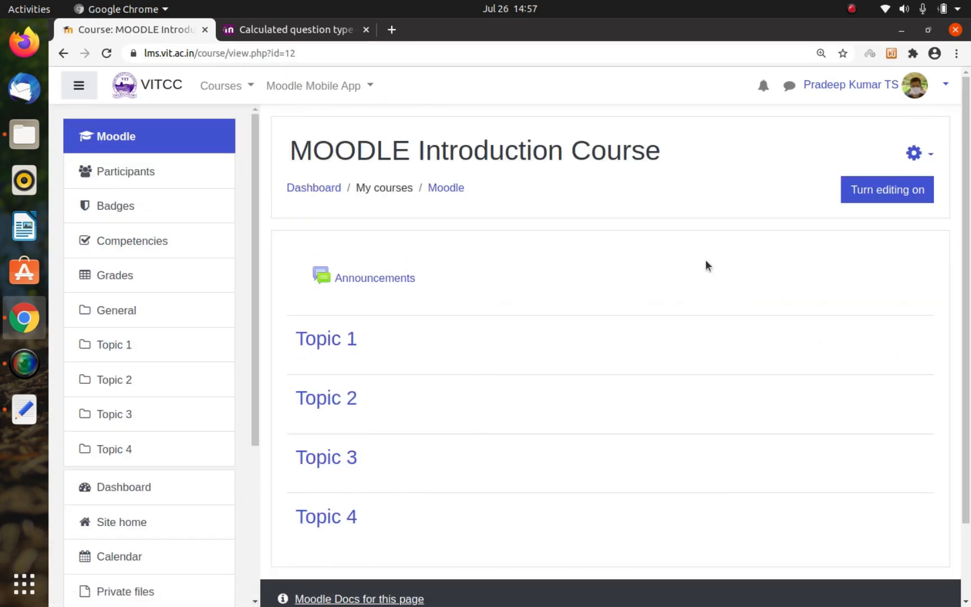
click(913, 153)
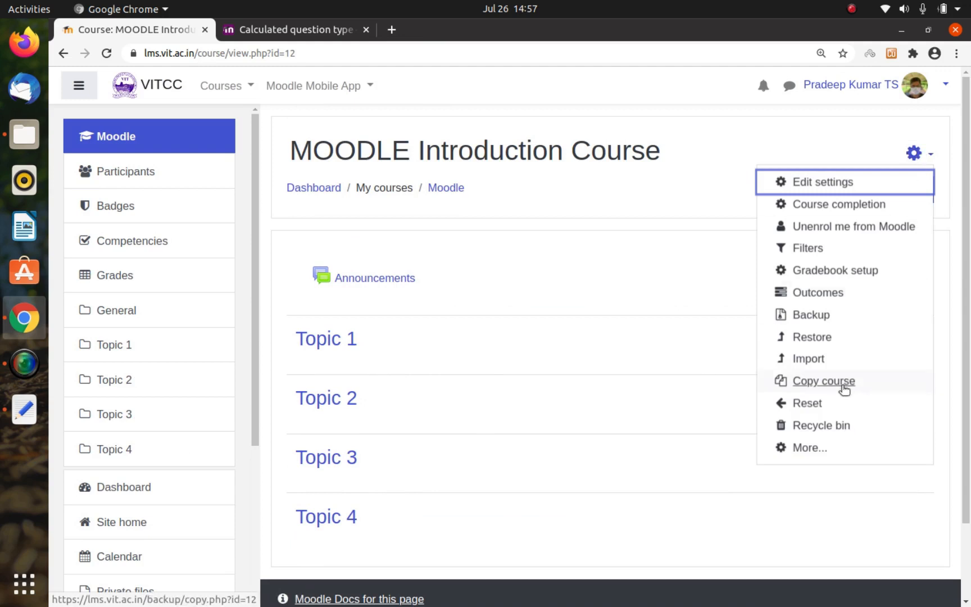
click(809, 448)
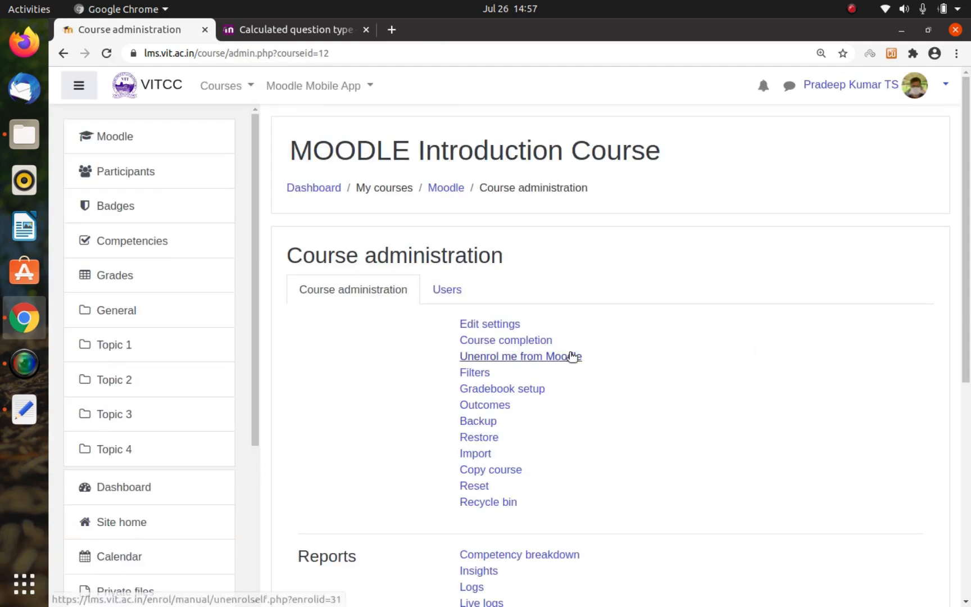
scroll(572, 357, down, 6)
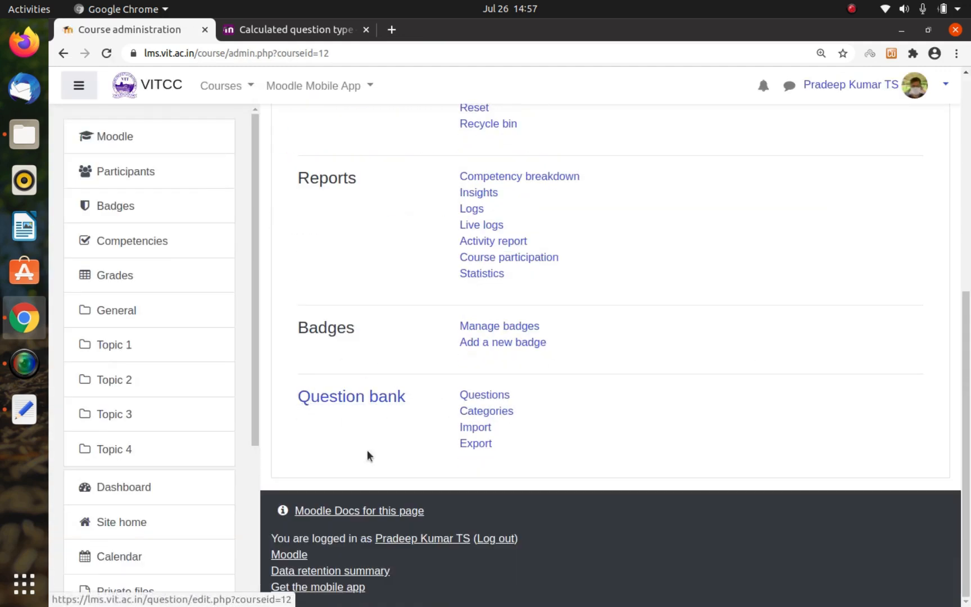
scroll(364, 385, up, 6)
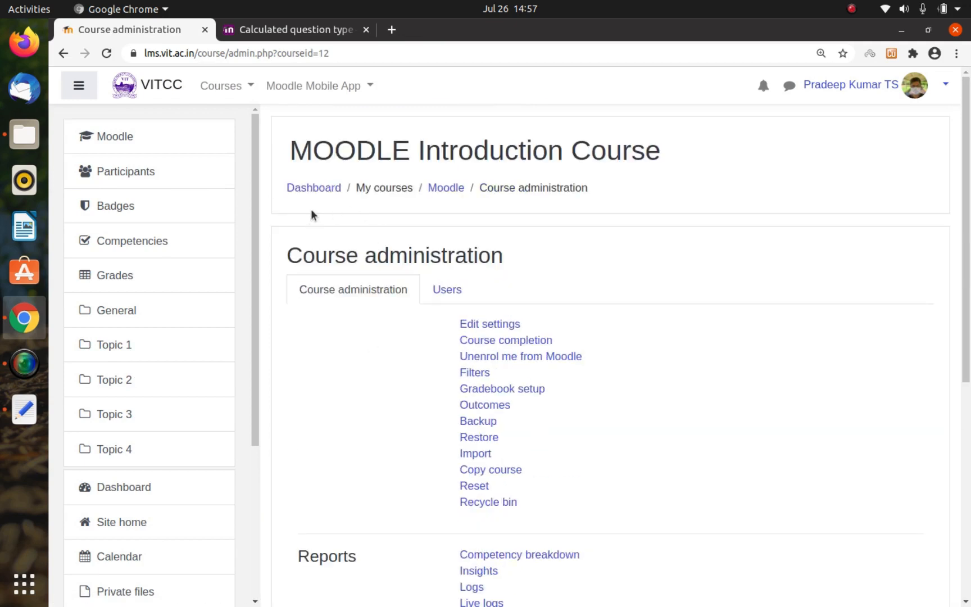
click(448, 189)
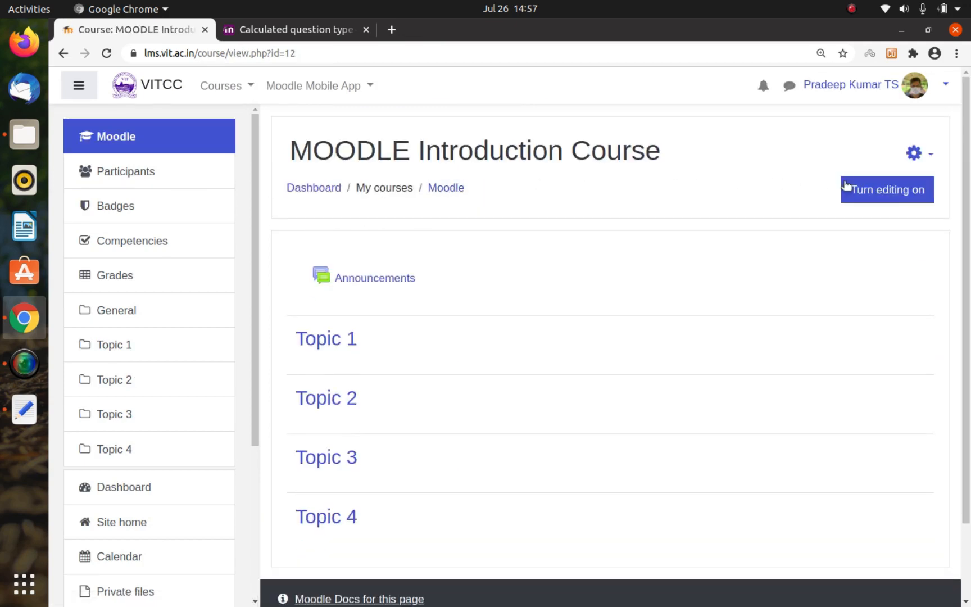
Step: Open the question bank's Questions page from the full course administration options of the MOODLE Introduction Course
click(918, 160)
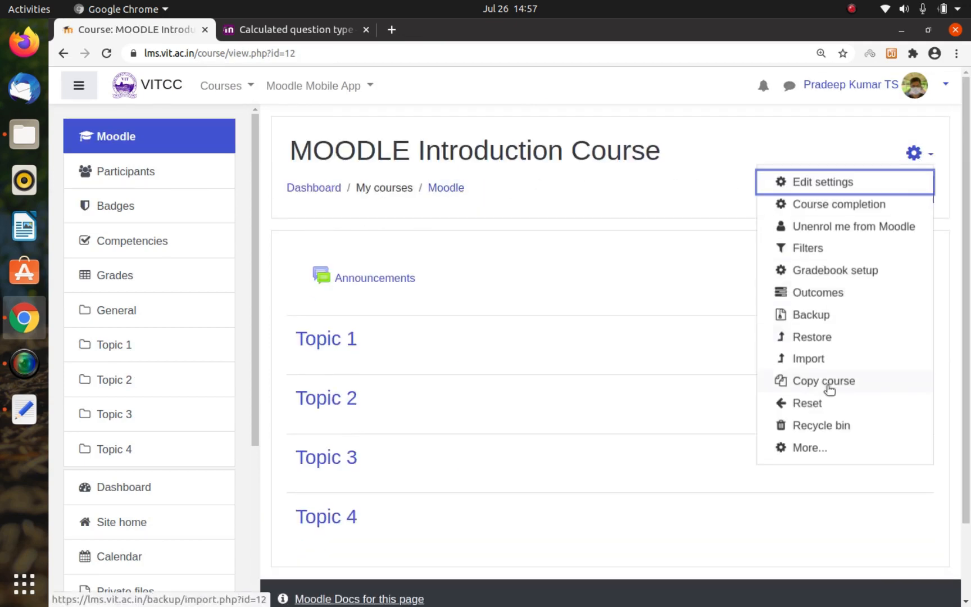
click(804, 448)
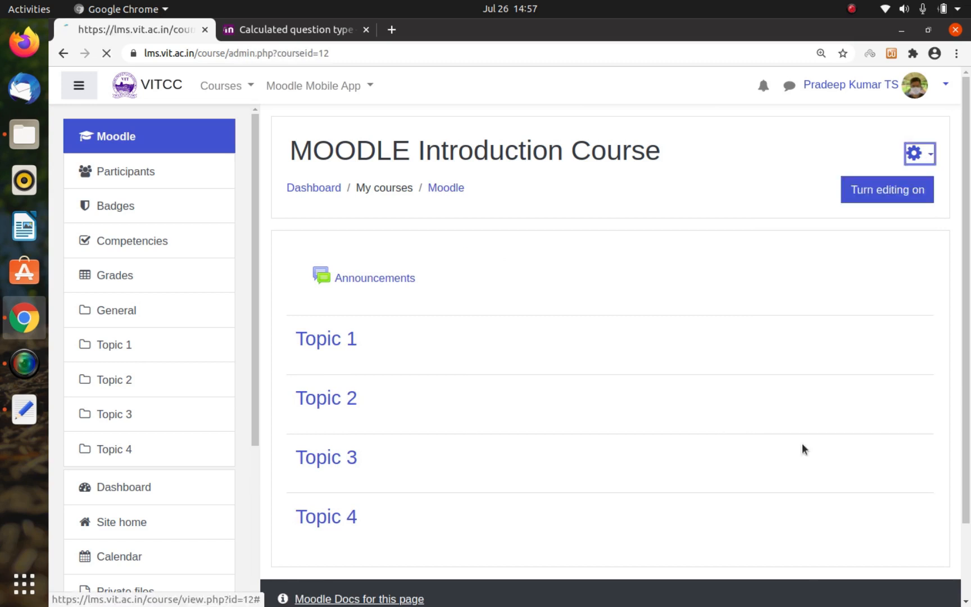
scroll(600, 347, down, 5)
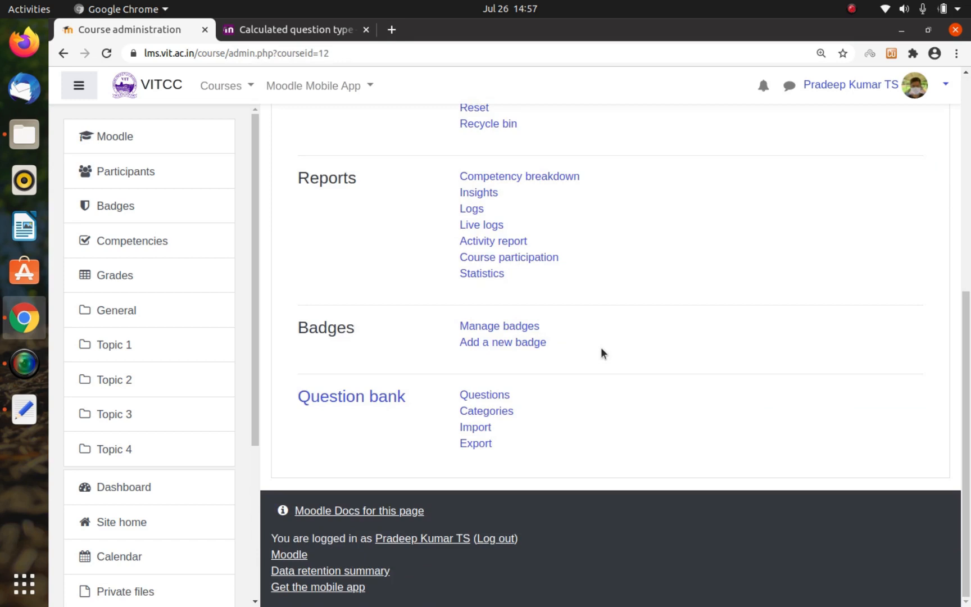
click(493, 398)
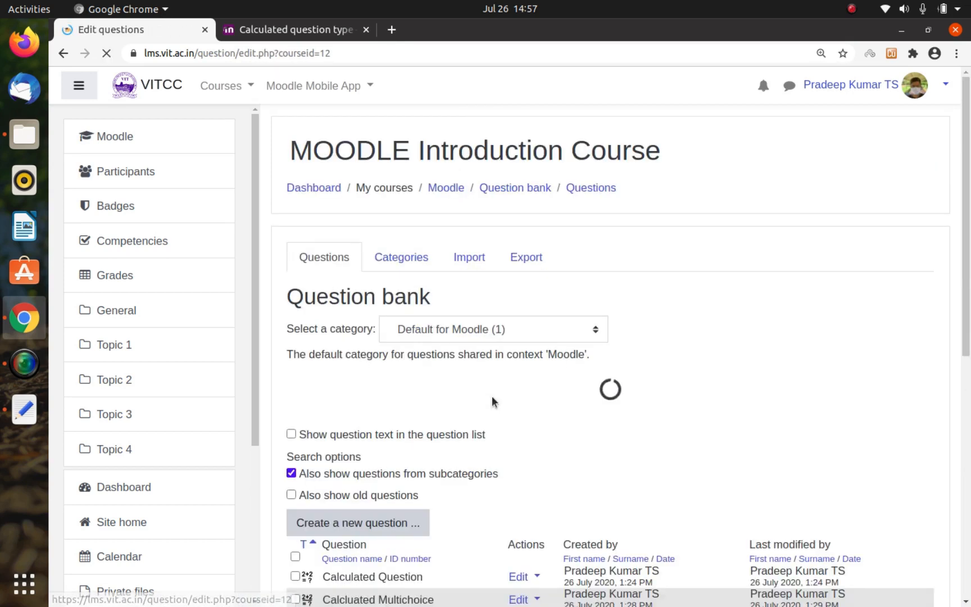
Step: Add a question category named "Part 2" under the parent category Default for Moodle
click(422, 262)
scroll(423, 263, down, 7)
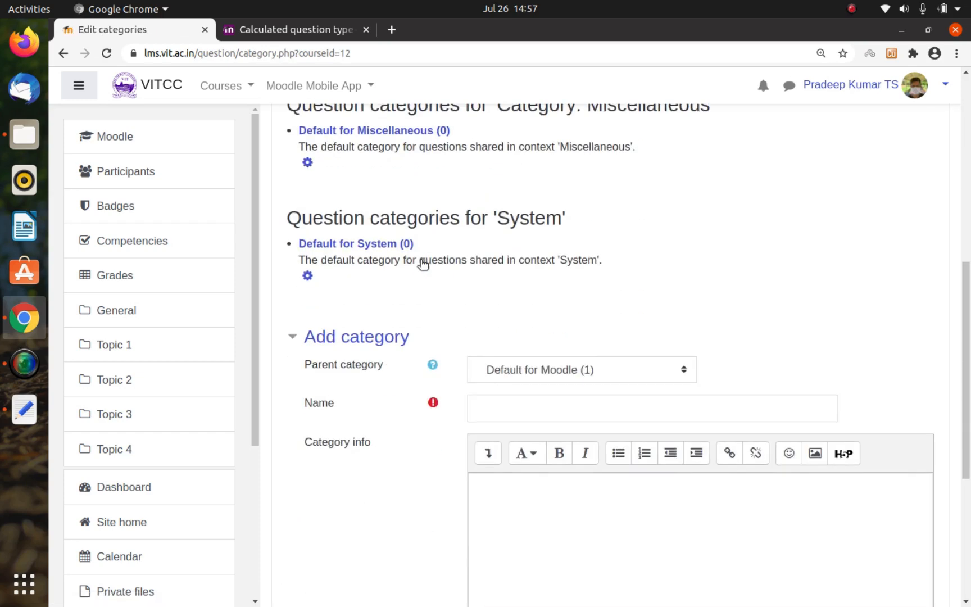
click(502, 402)
text(M)
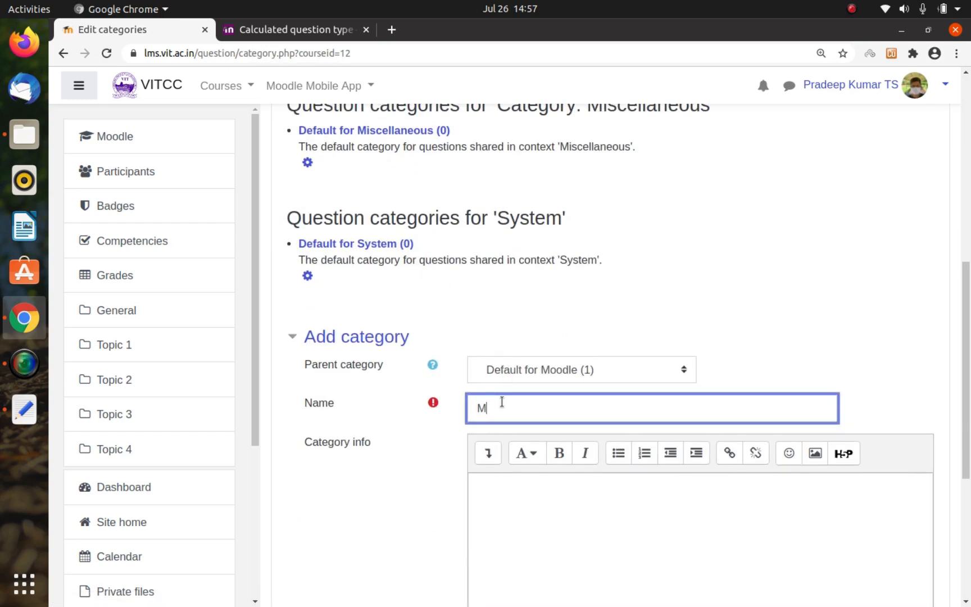
key(BackSpace)
text(Part 2)
key(Return)
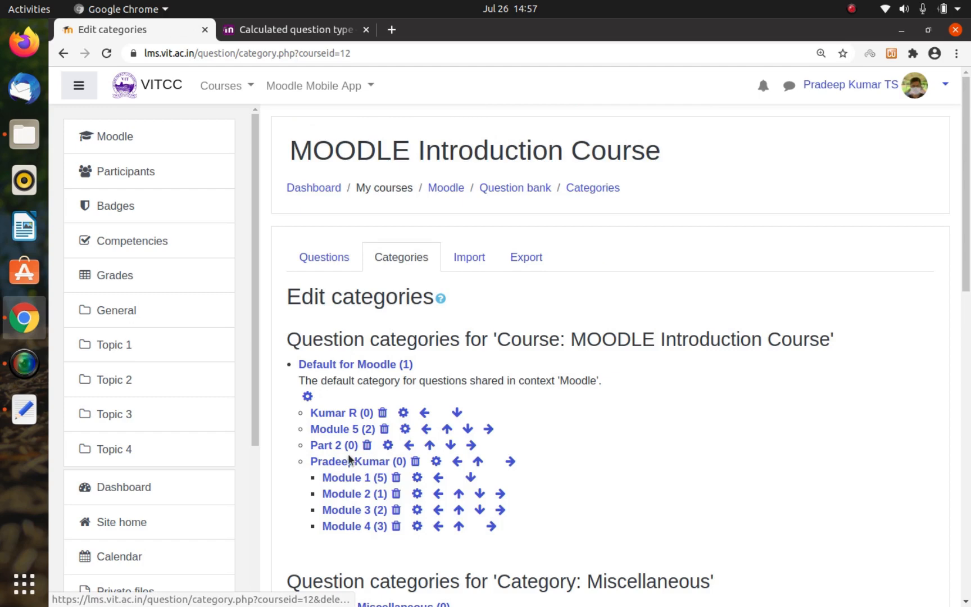
Step: Return to the question bank's question list and select the category Part 2
scroll(444, 340, down, 3)
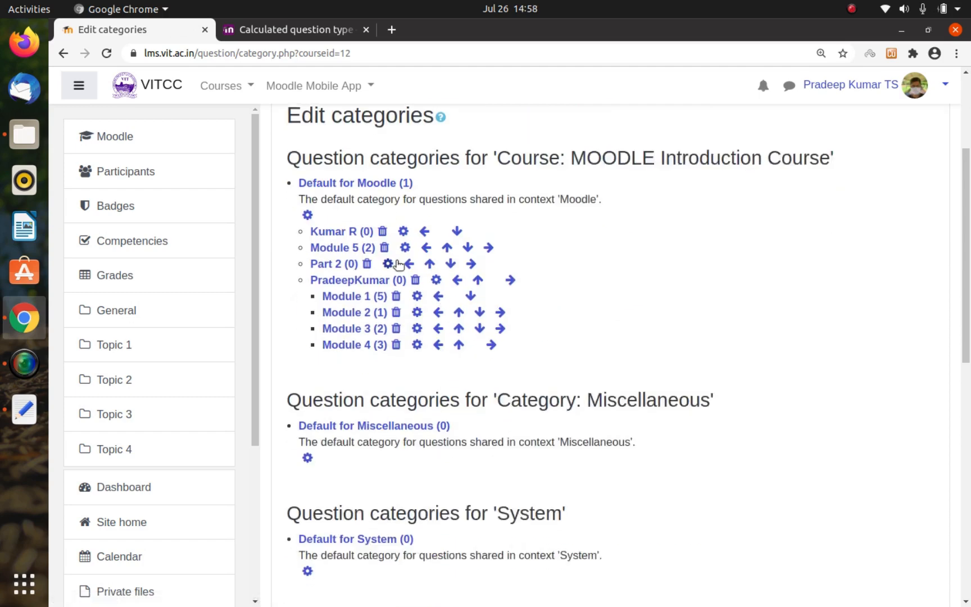
scroll(397, 264, up, 3)
click(366, 203)
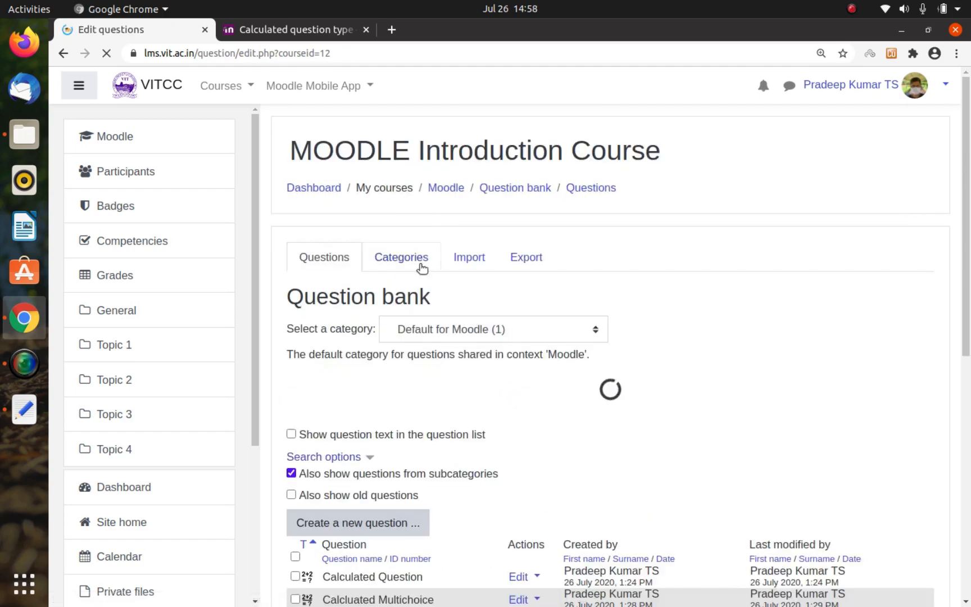
scroll(420, 265, down, 5)
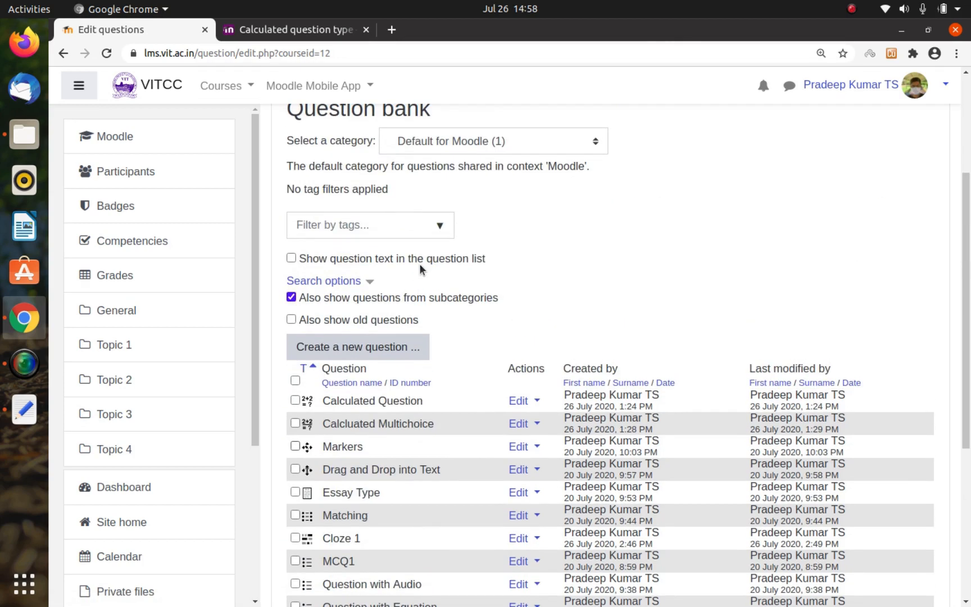
scroll(462, 383, down, 5)
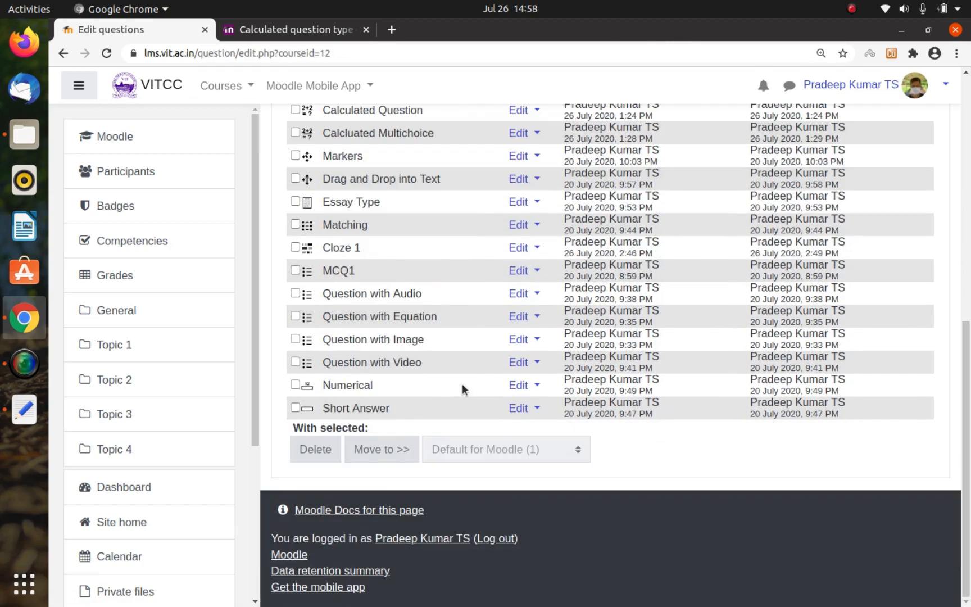
scroll(462, 383, up, 6)
click(503, 185)
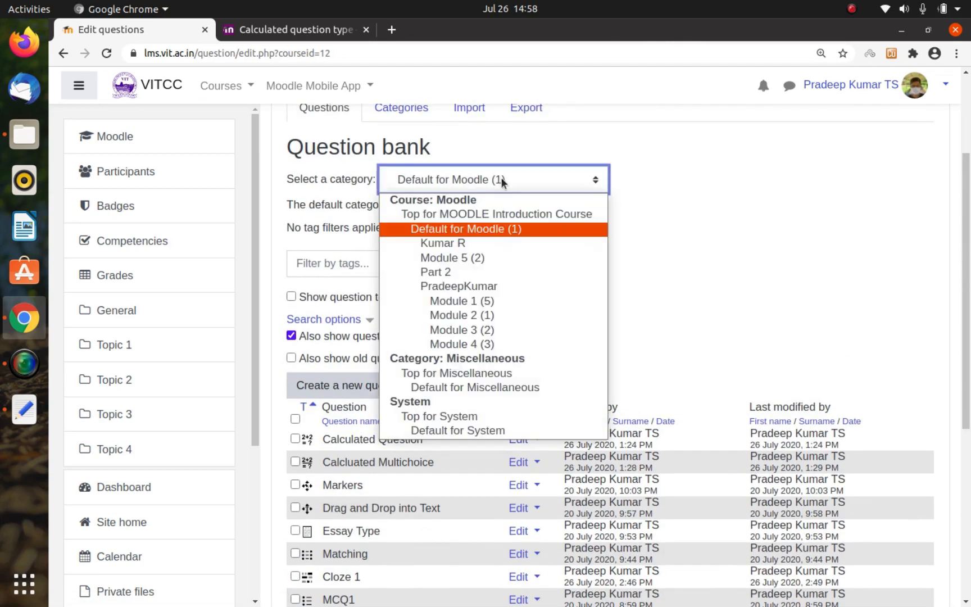
click(465, 273)
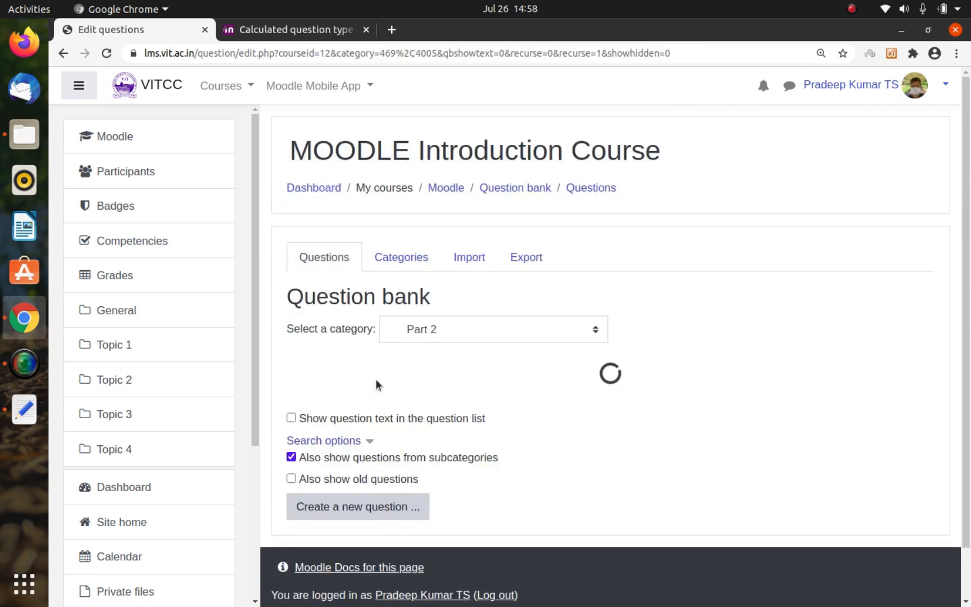
Step: Start creating a new question of the type Calculated in the Part 2 category
click(372, 524)
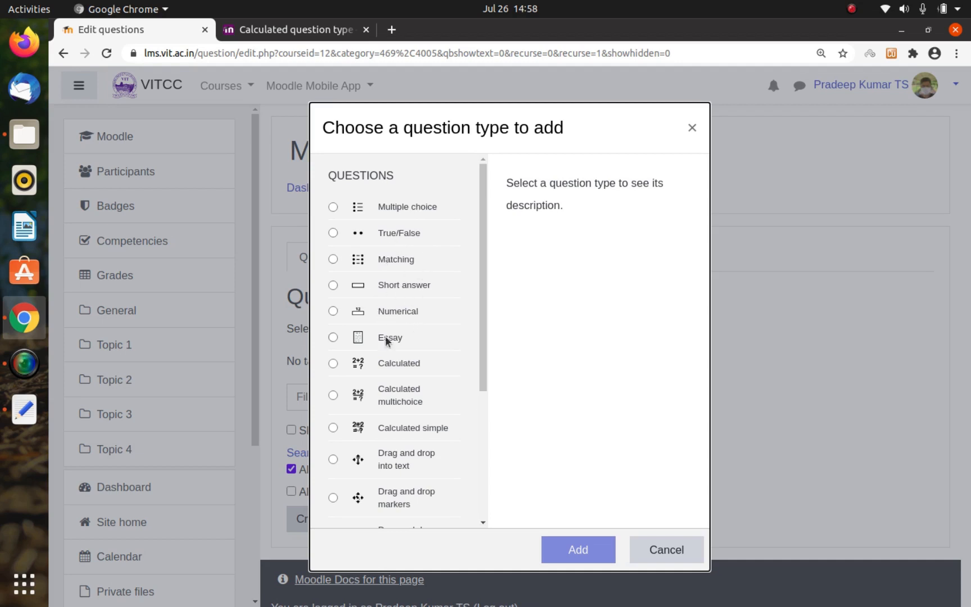
scroll(416, 344, down, 3)
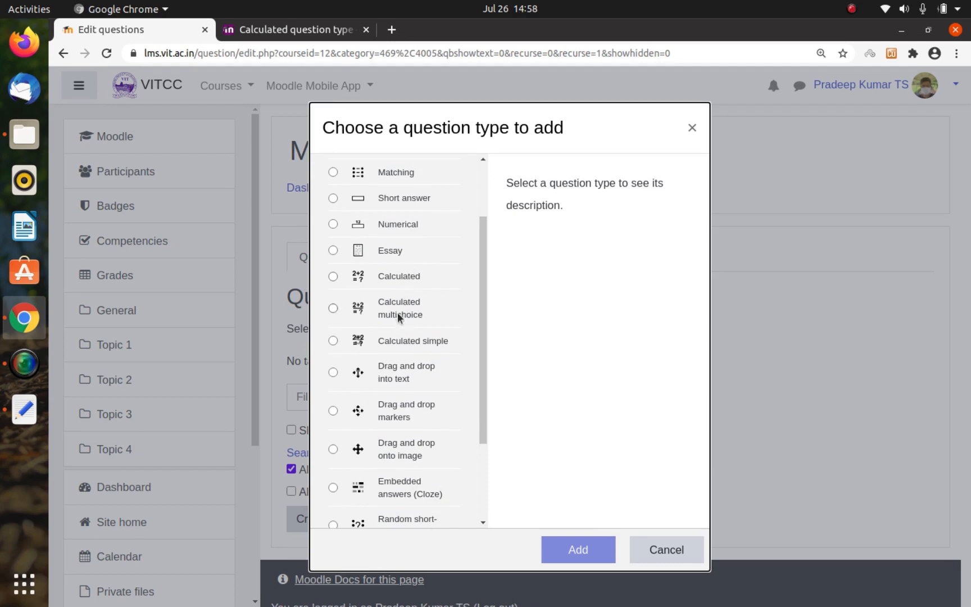
scroll(433, 369, down, 3)
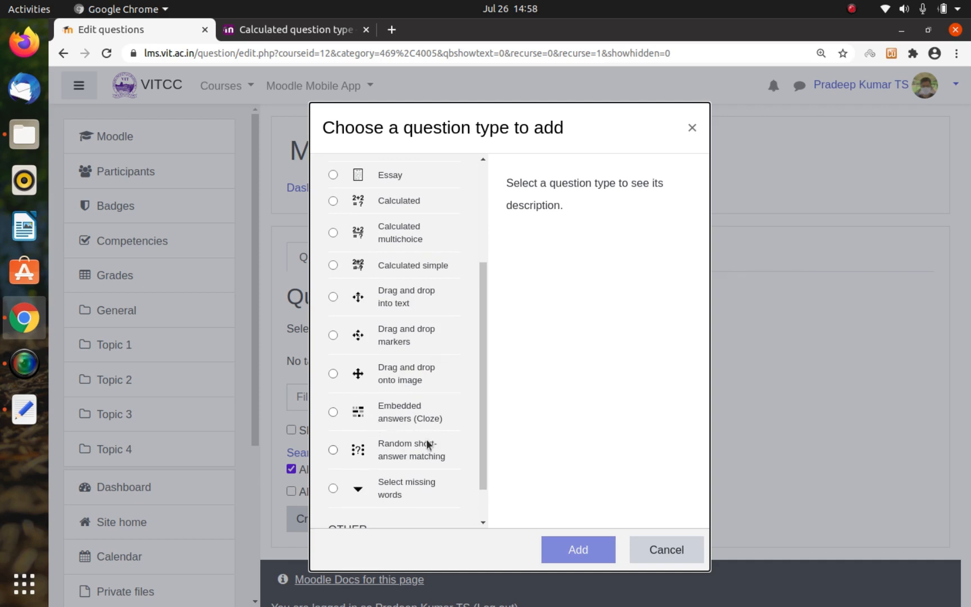
scroll(433, 274, up, 2)
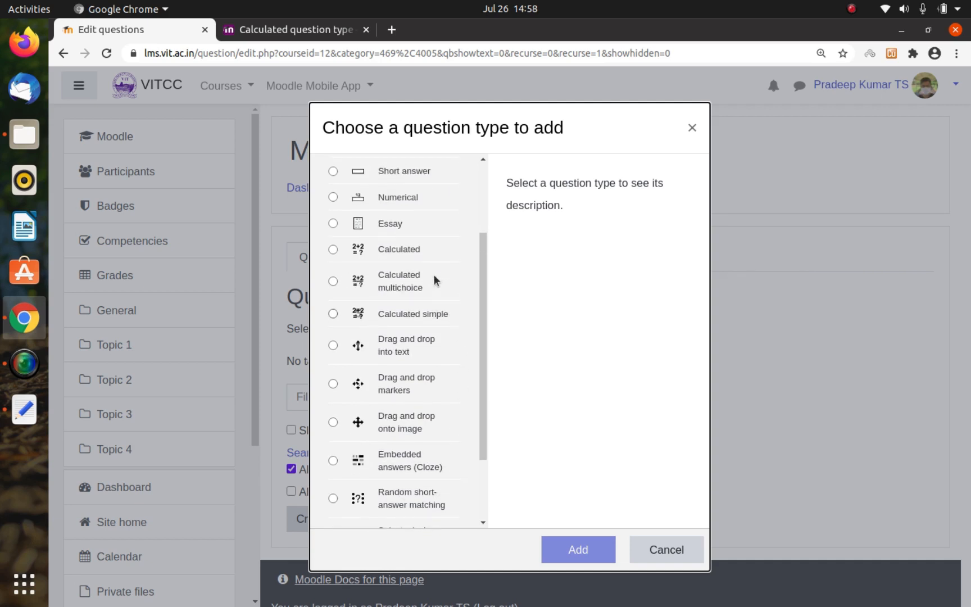
click(395, 251)
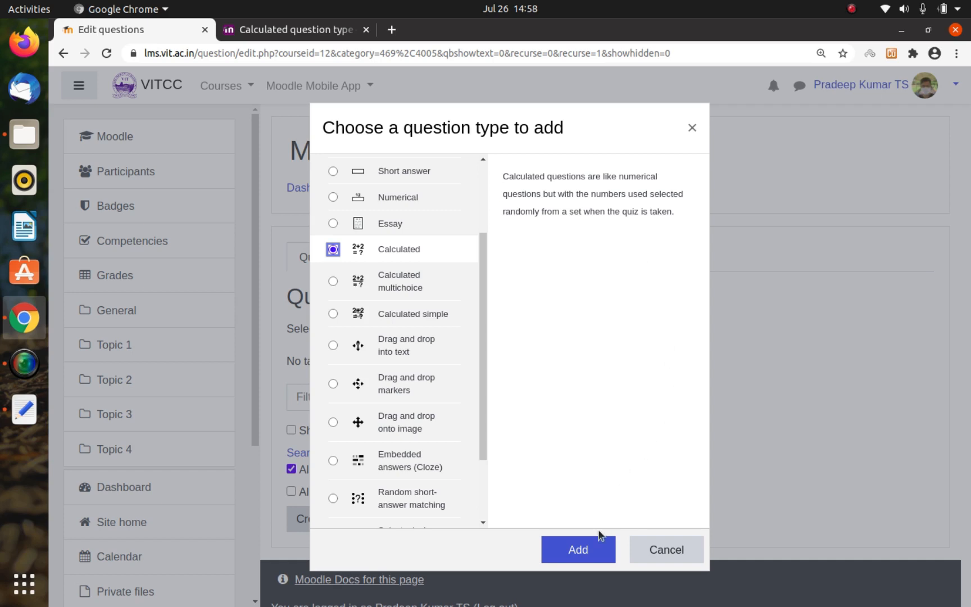
click(577, 549)
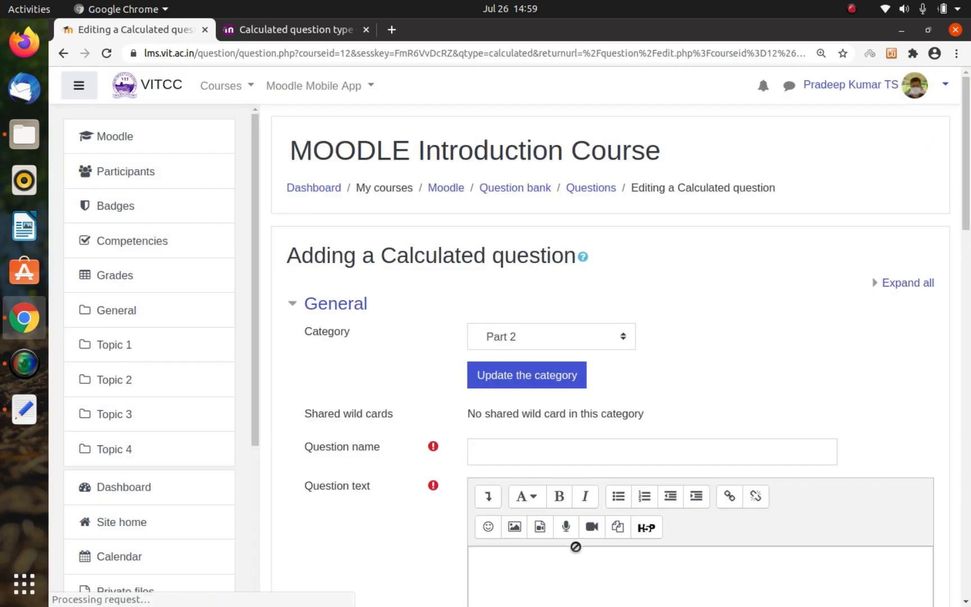
Step: Name the question "Calculated Question 1"
scroll(513, 403, down, 3)
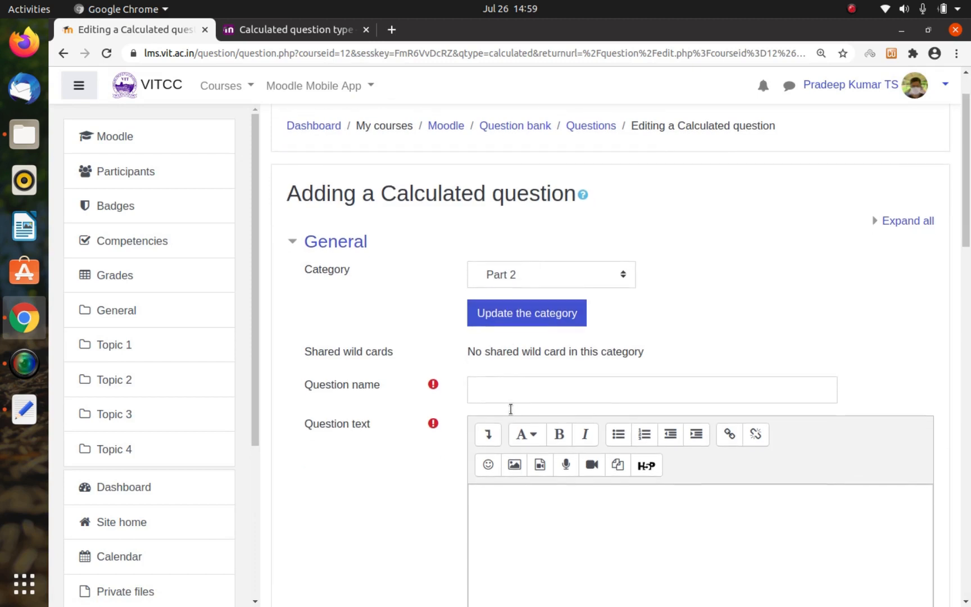
click(529, 355)
text(Ca)
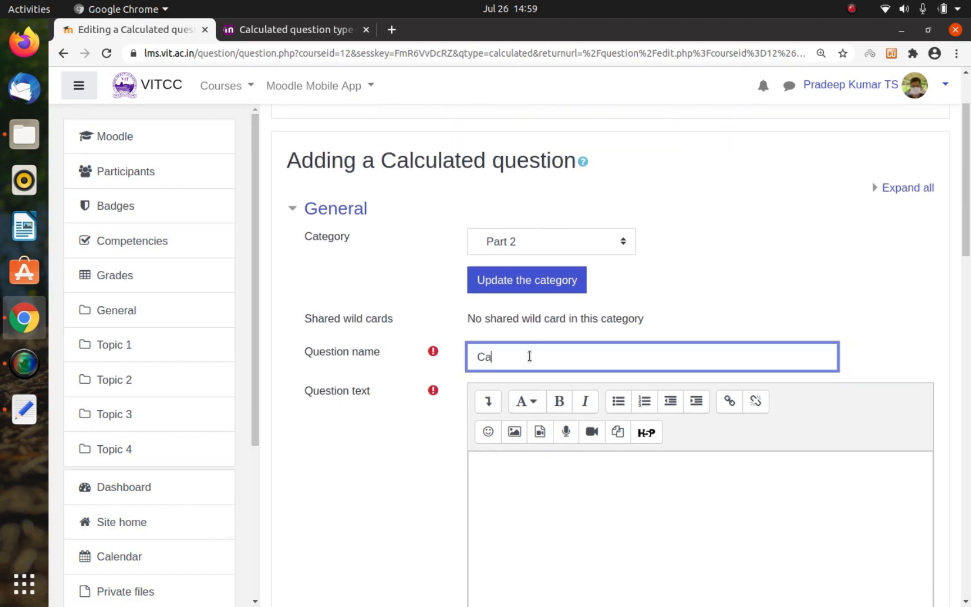
text(lculated Quetion)
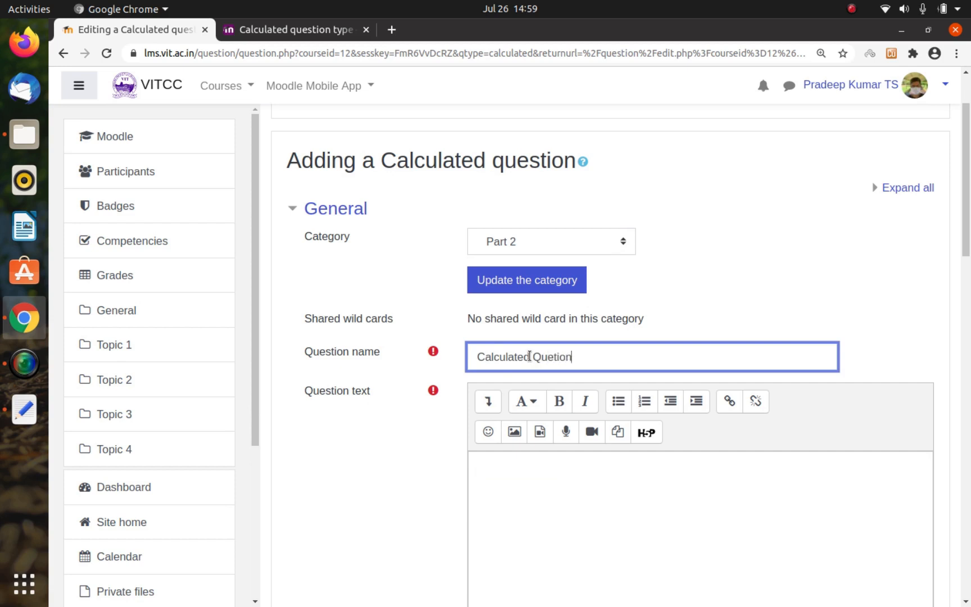
key(BackSpace)
key(BackSpace)
key(BackSpace)
key(BackSpace)
text(stion 1)
Step: Enter the question text "What is the area of a triangle with Base {b} and Height {h}?"
click(533, 496)
text(What is)
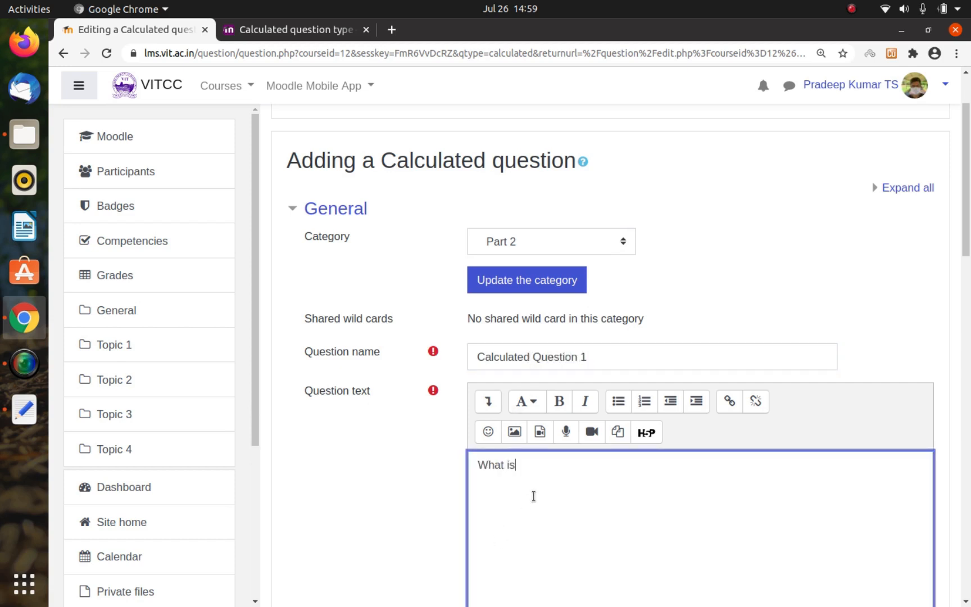
text( the area of a trai)
text(iang)
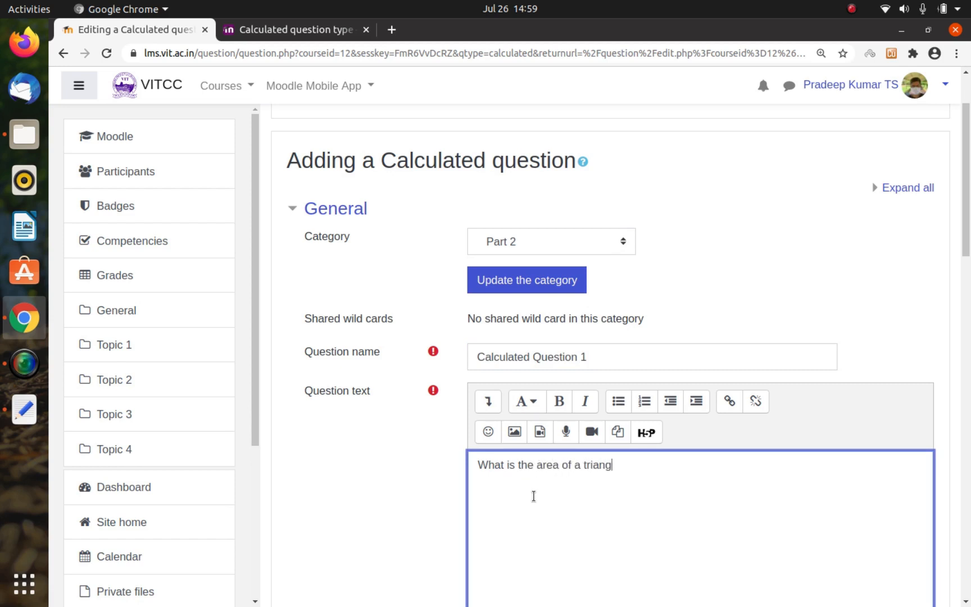
text(le with Base {b)
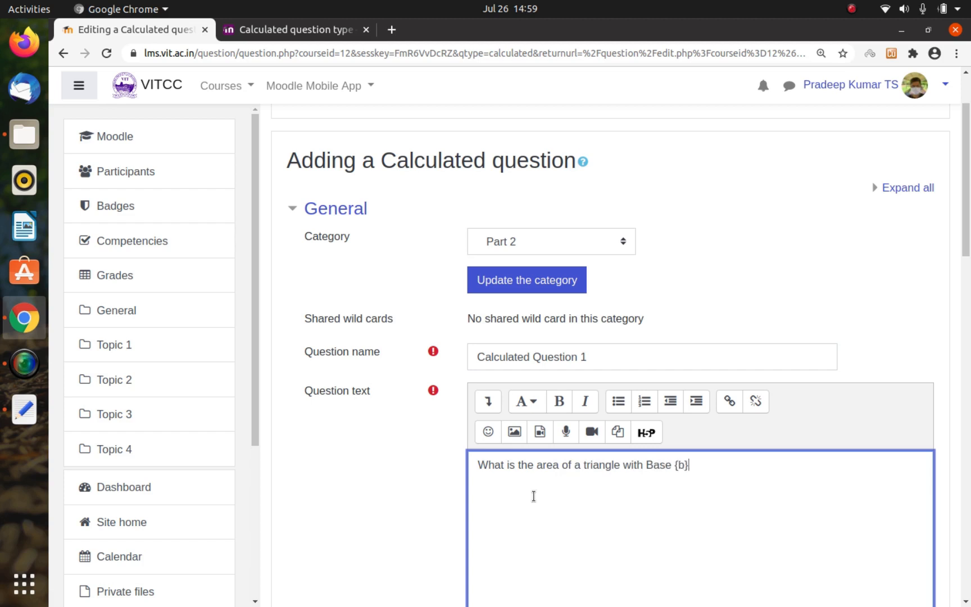
text(} and Height {h}?)
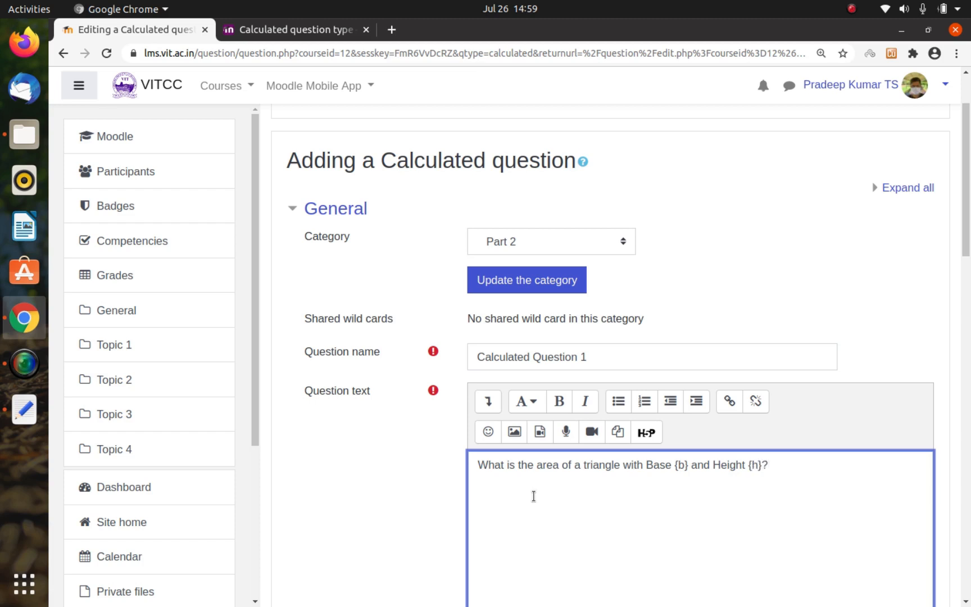
Step: Enlarge the page display and hide the course navigation drawer to give the question form more room
key(ctrl+plus)
key(ctrl+plus)
key(ctrl+plus)
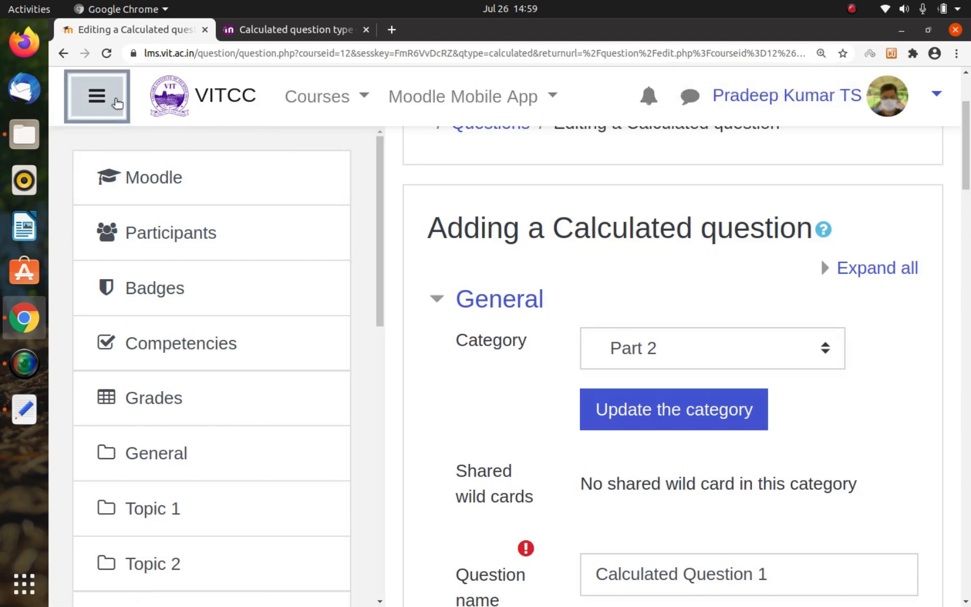
click(117, 103)
scroll(382, 338, down, 5)
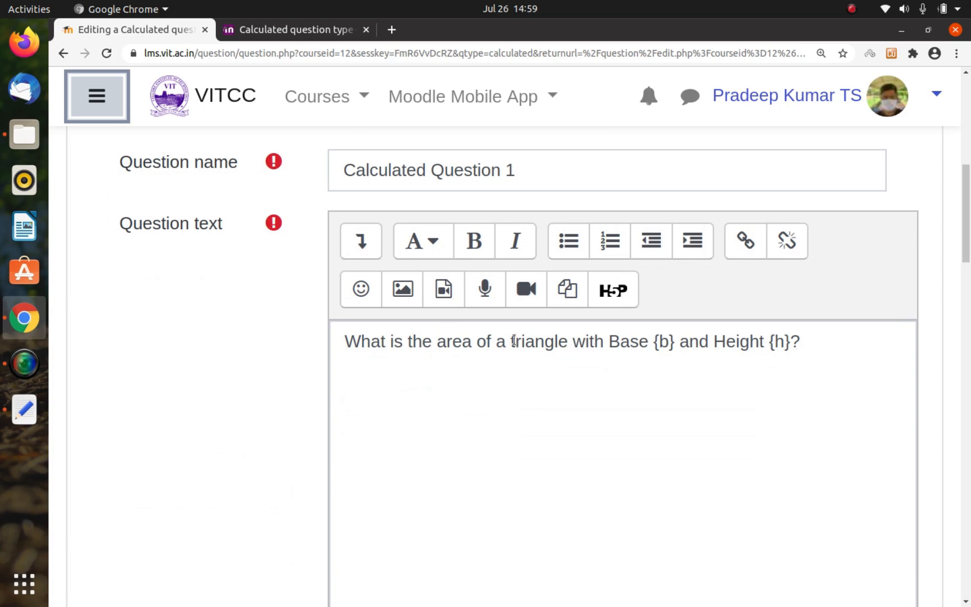
Step: Make the wild card {b} bold in the question text
click(655, 343)
double_click(654, 344)
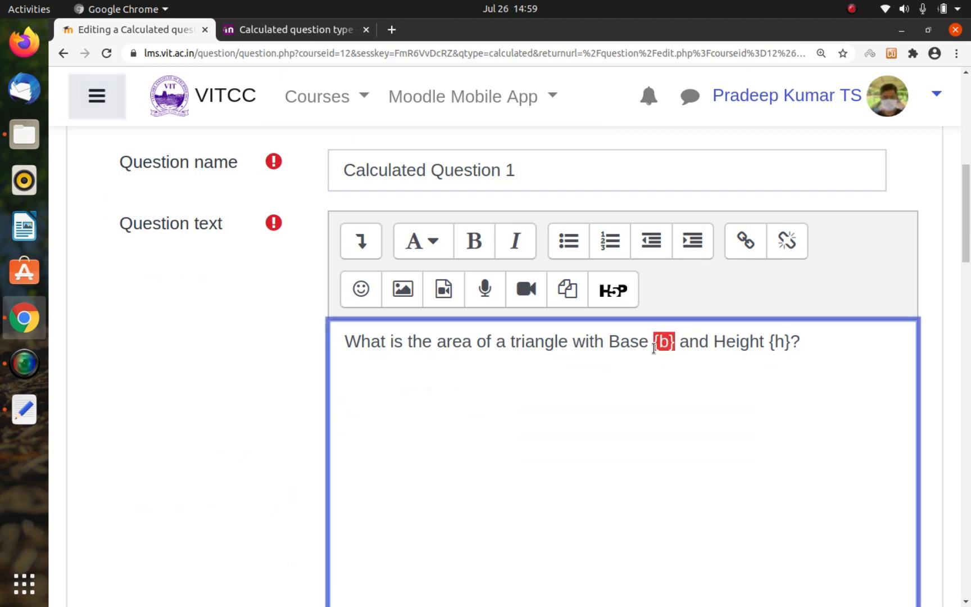
click(765, 348)
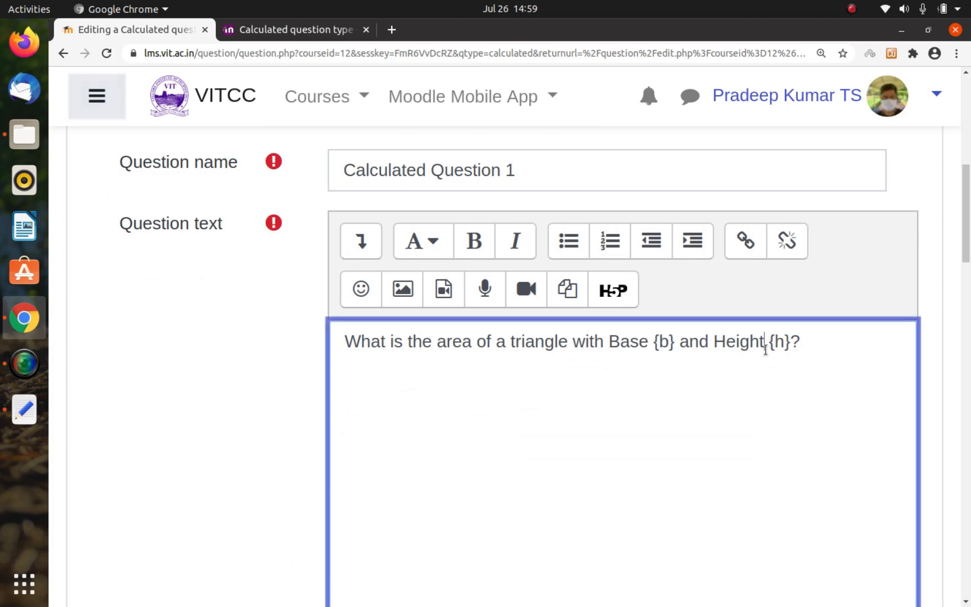
key(shift+Right)
key(shift+Right)
key(shift+Right)
click(800, 351)
click(653, 343)
key(shift+Right)
key(shift+Right)
key(shift+Right)
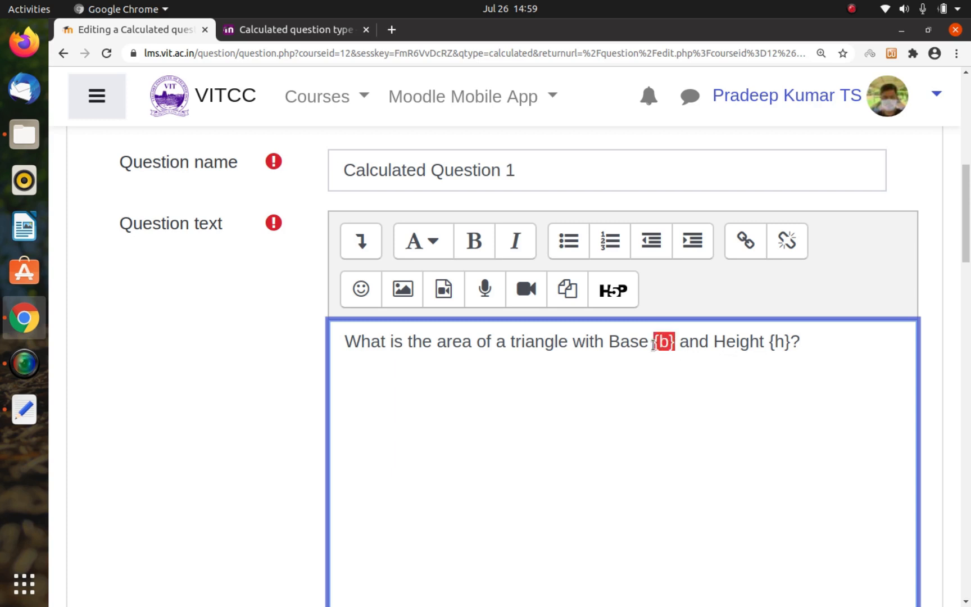
key(ctrl+b)
key(Right)
key(Right)
key(Right)
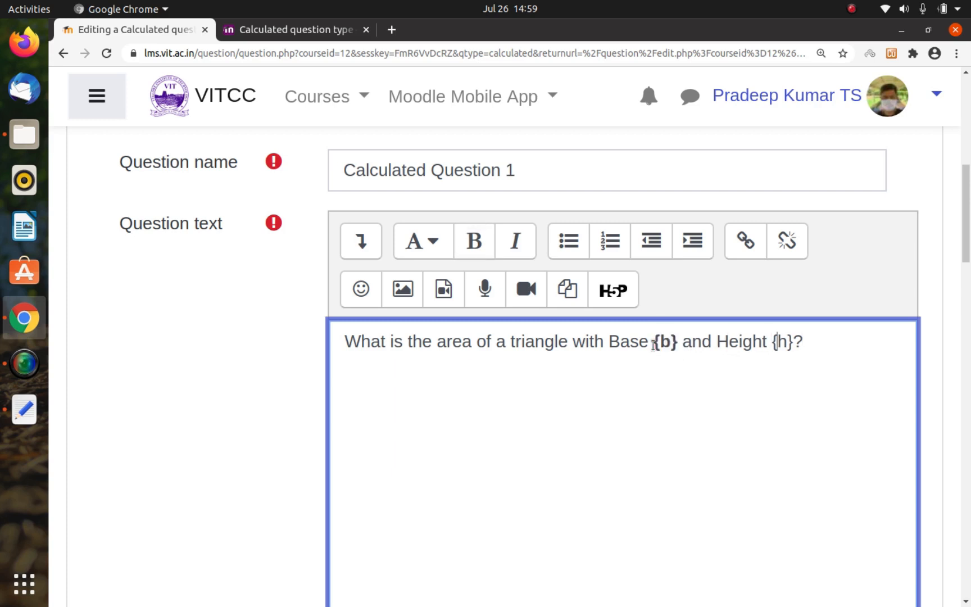
Step: Make the wild card {h} bold in the question text
key(shift+Right)
key(shift+Right)
key(shift+Right)
key(ctrl+b)
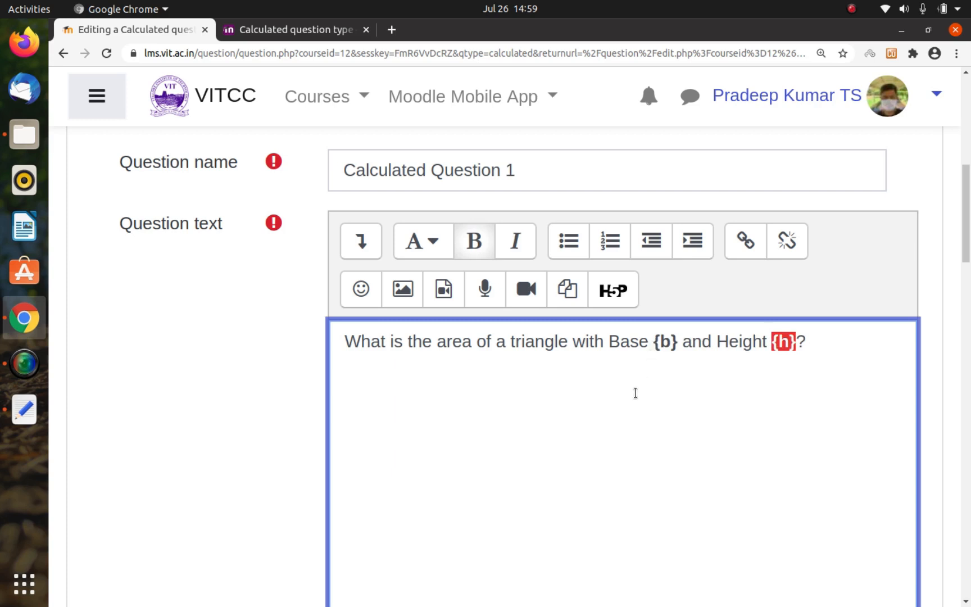
key(Right)
key(Right)
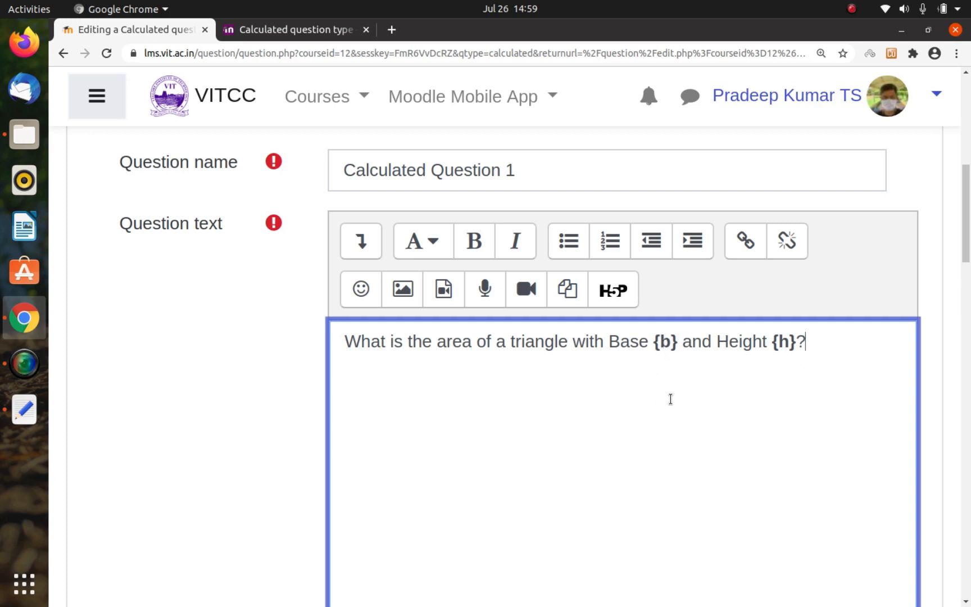
click(672, 337)
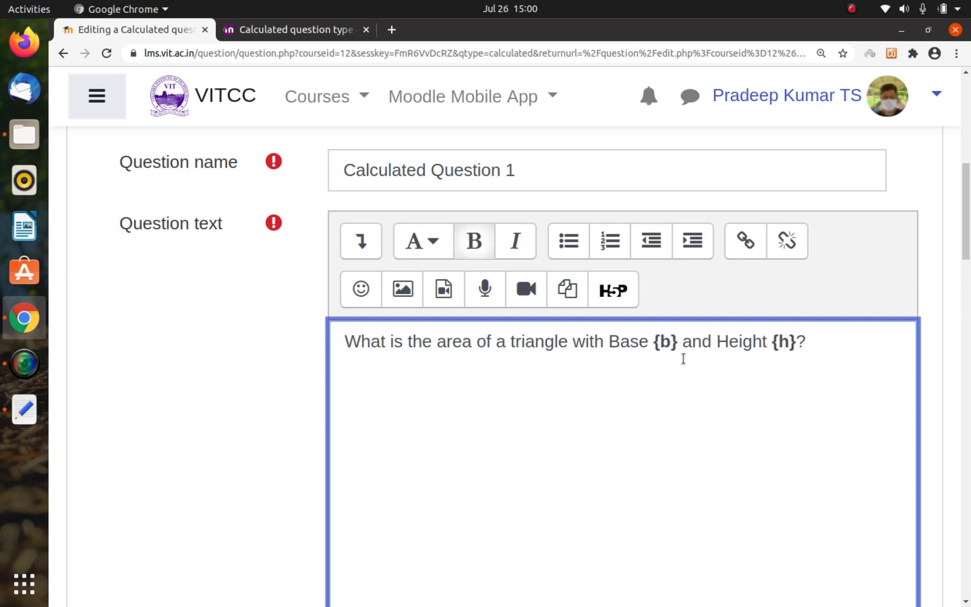
Step: Enter 0.5*{b}*{h} as the Answer 1 formula
scroll(683, 358, down, 5)
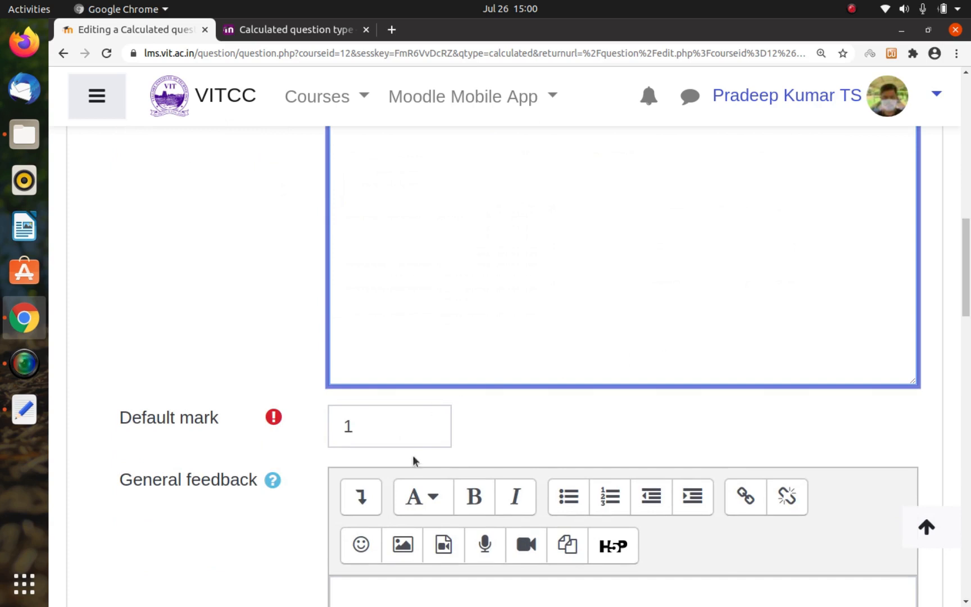
scroll(360, 432, down, 8)
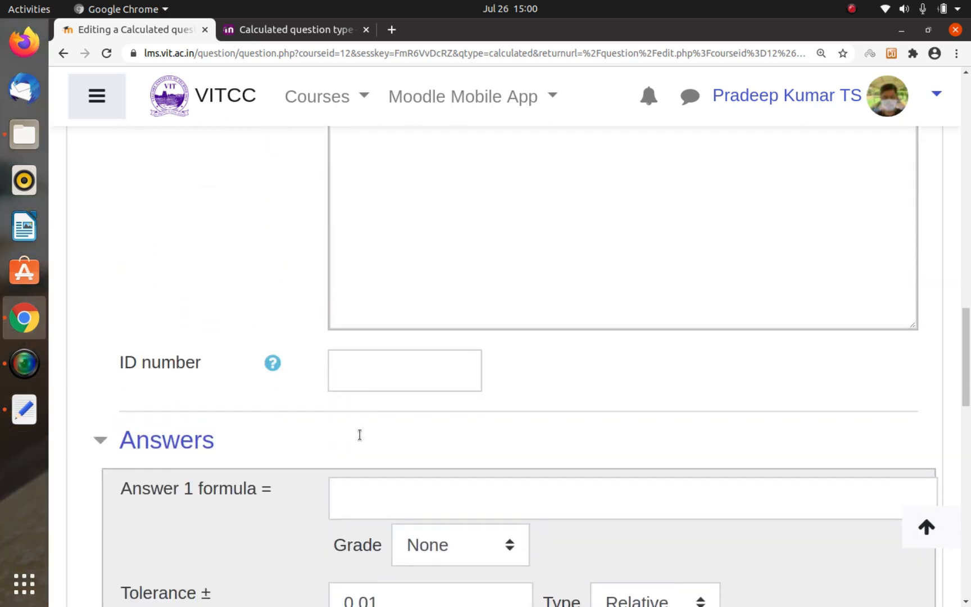
scroll(360, 440, down, 4)
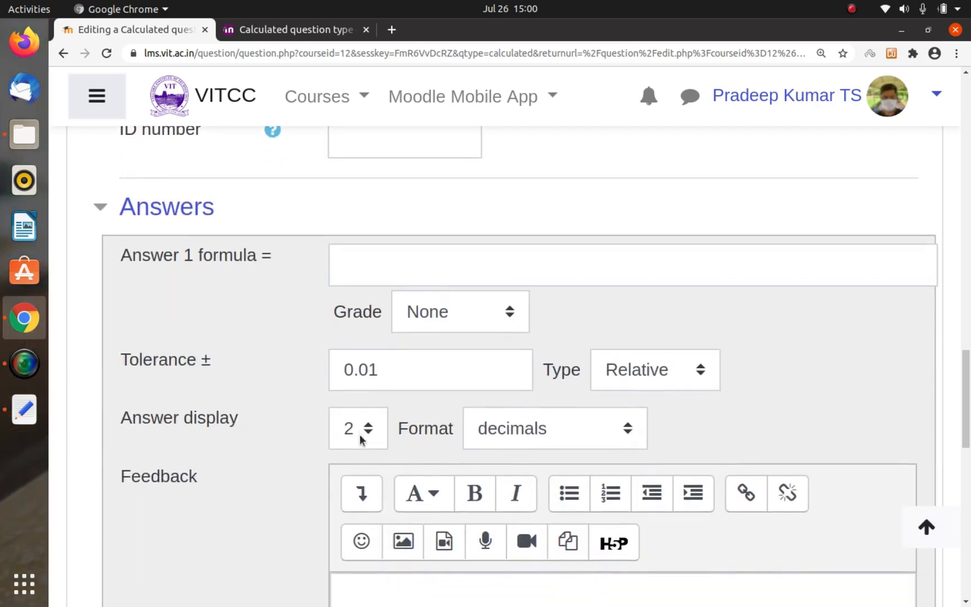
scroll(360, 440, down, 2)
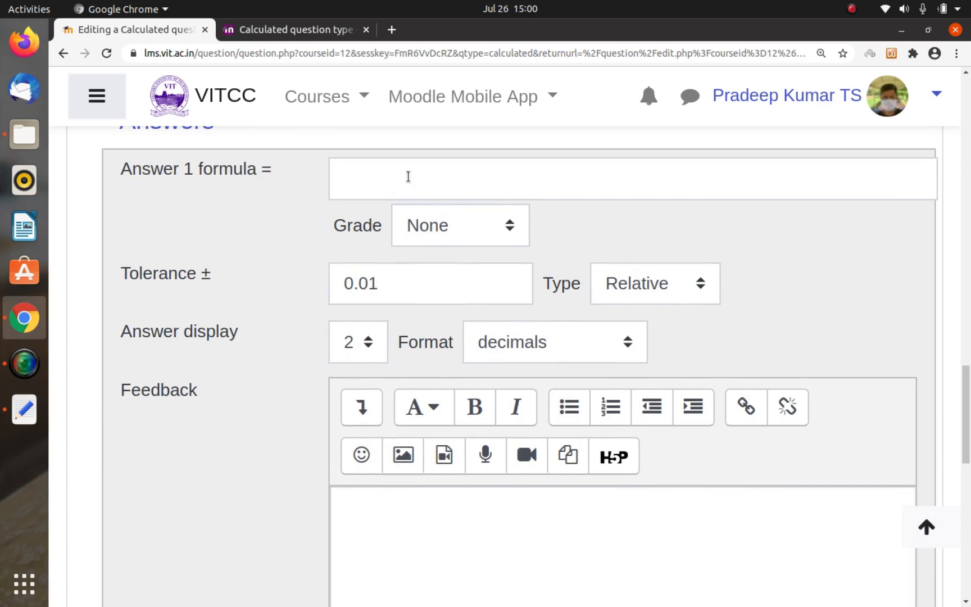
scroll(407, 175, up, 2)
click(381, 306)
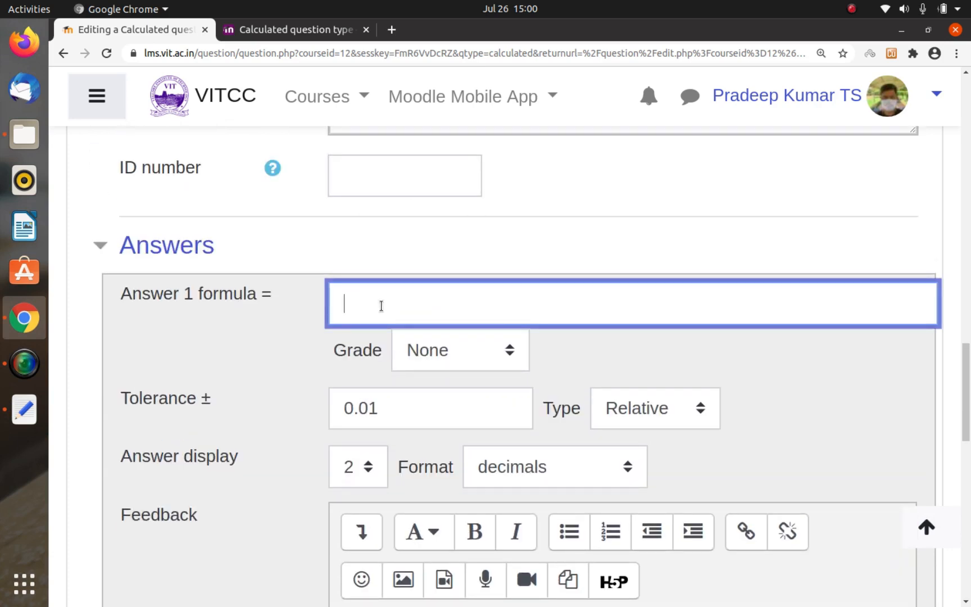
text(0.5*{b}*{h})
Step: Remove both multiplication signs from the Answer 1 formula, leaving 0.5{b}{h}
key(Left)
key(Left)
key(Left)
key(Left)
key(Left)
key(Left)
key(Left)
key(Left)
key(Left)
key(Left)
key(Left)
key(Right)
key(Right)
key(Right)
key(Right)
key(Right)
key(Right)
key(Right)
key(Right)
key(Right)
key(Right)
key(Right)
key(Left)
key(Left)
key(Left)
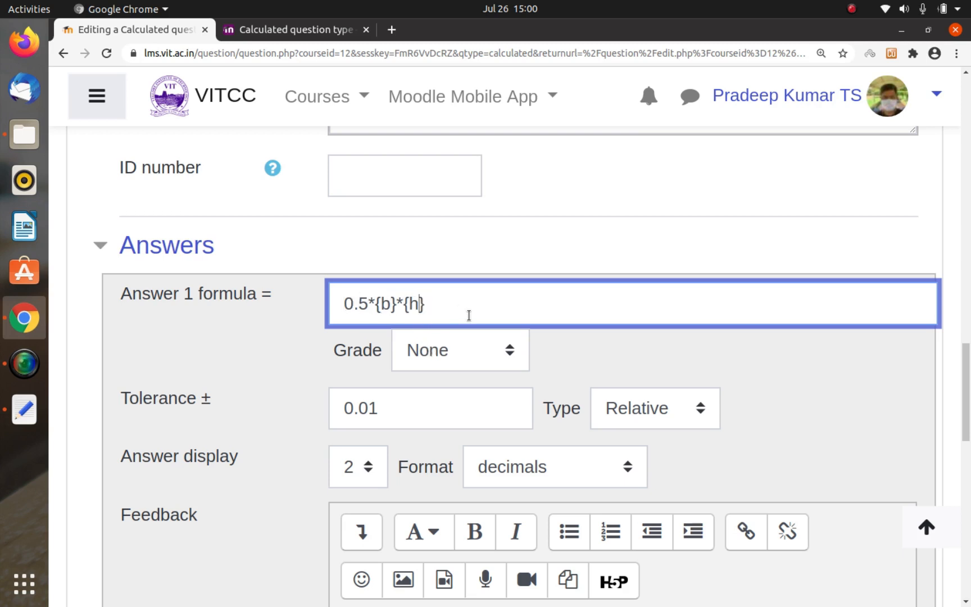
key(BackSpace)
key(Left)
key(BackSpace)
key(Right)
key(Right)
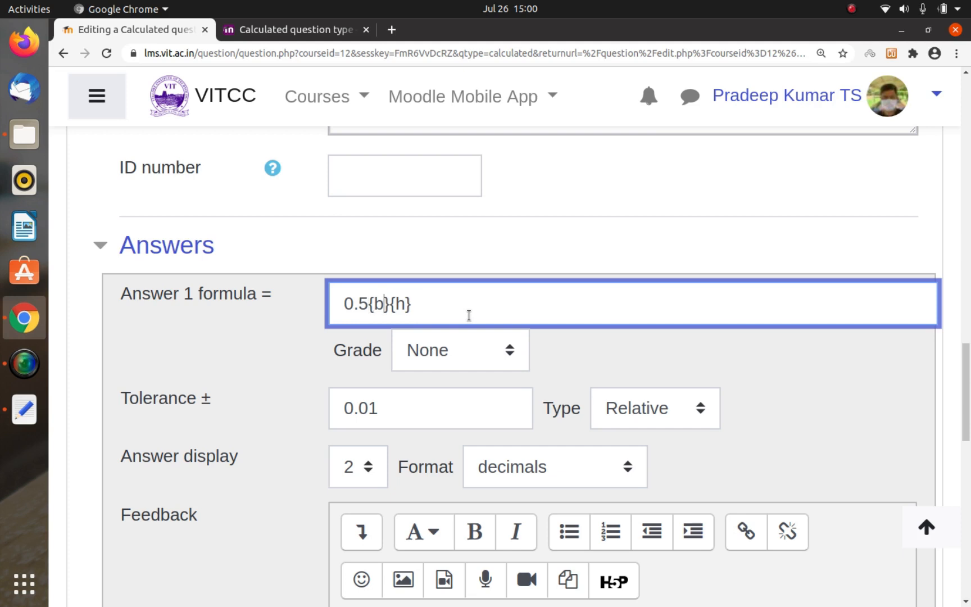
Step: Put the two multiplication signs back in the Answer 1 formula to make it 0.5*{b}*{h}
key(Left)
key(Left)
text(*)
key(Right)
key(Right)
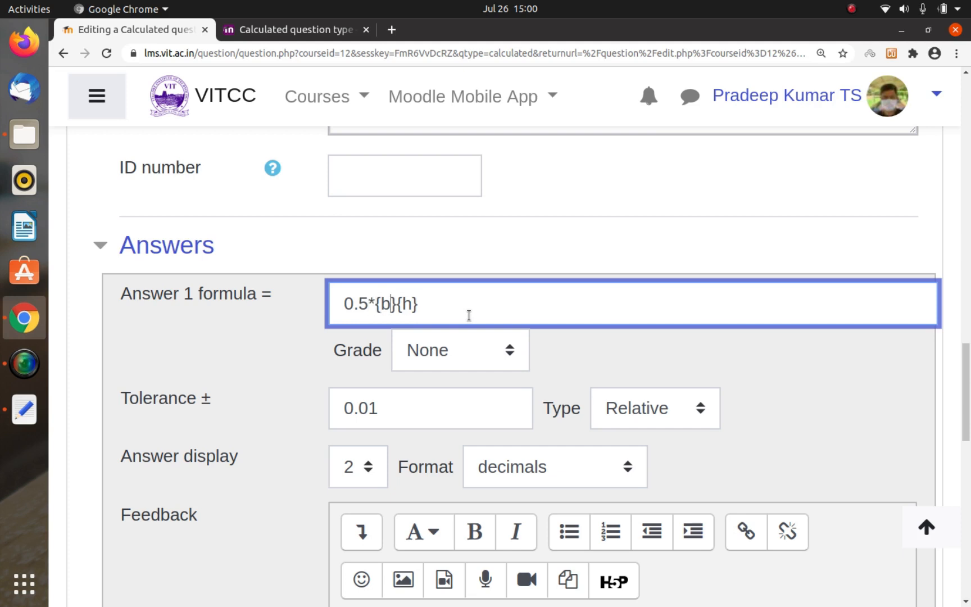
key(Right)
key(Right)
text(*)
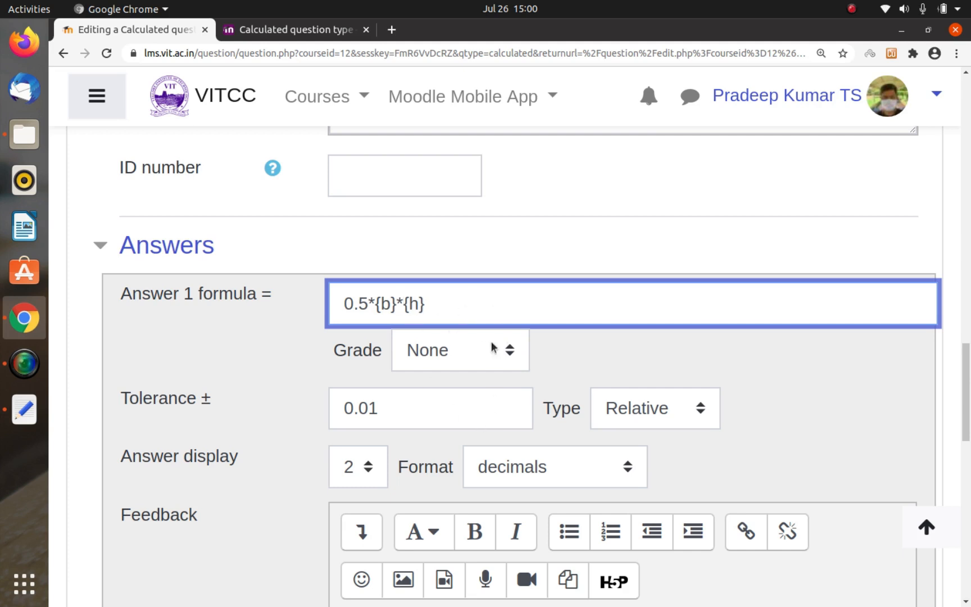
Step: Set the grade of Answer 1 to 100%
click(457, 357)
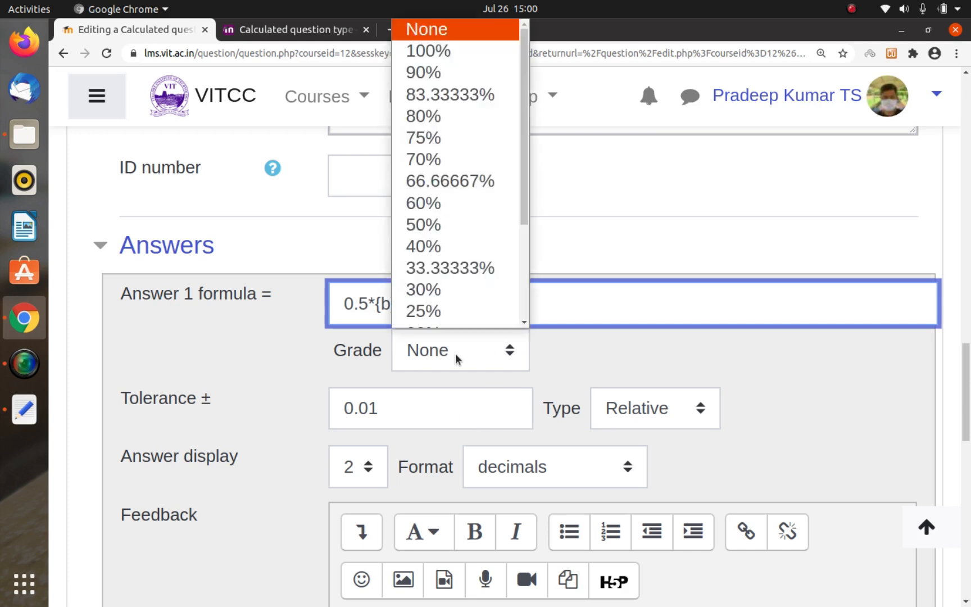
click(447, 51)
click(284, 372)
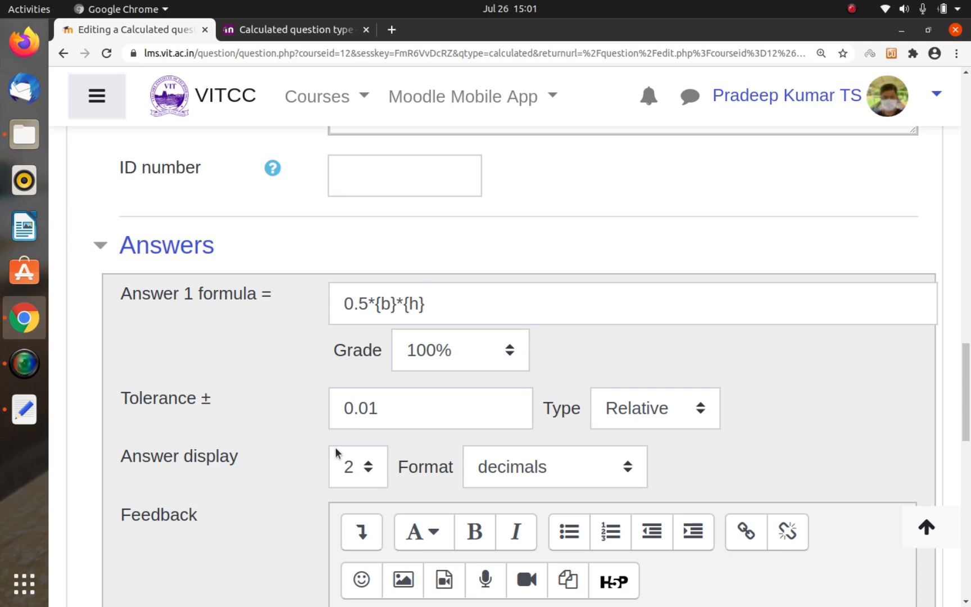
Step: Switch to the MoodleQuiz2 file in Text Editor and add the line "8. Calculated Example" below "Part 2-"
key(alt+Tab)
key(alt+Tab)
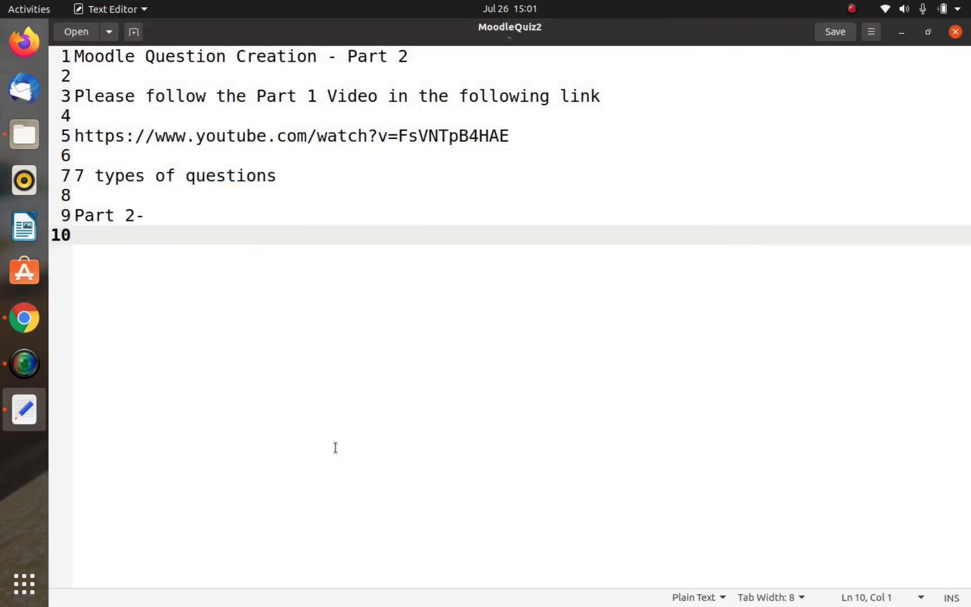
key(BackSpace)
text(Cal)
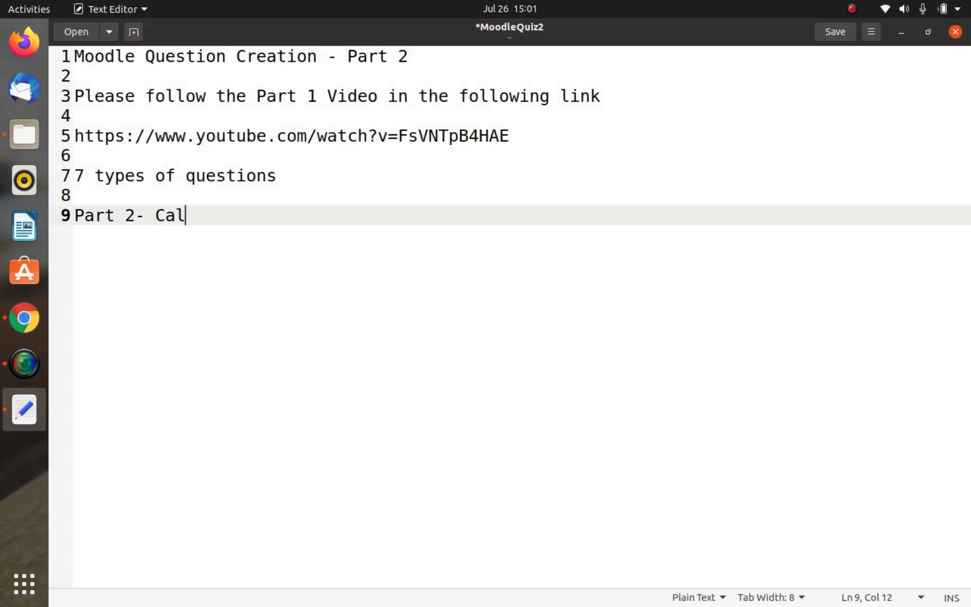
key(BackSpace)
key(BackSpace)
key(BackSpace)
key(BackSpace)
key(Return)
key(Return)
text(8)
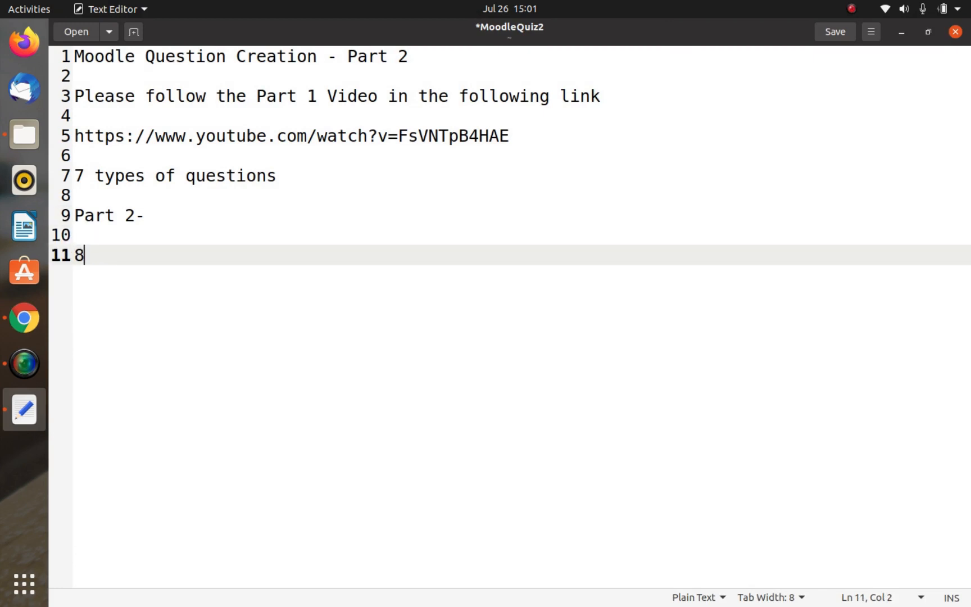
text(. Calculate)
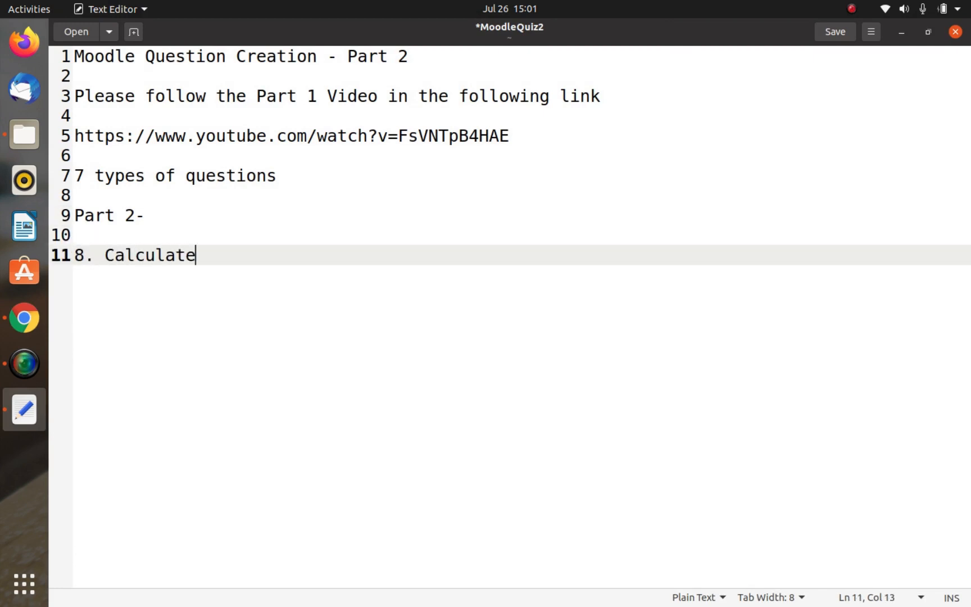
text(d Example)
key(Return)
key(Return)
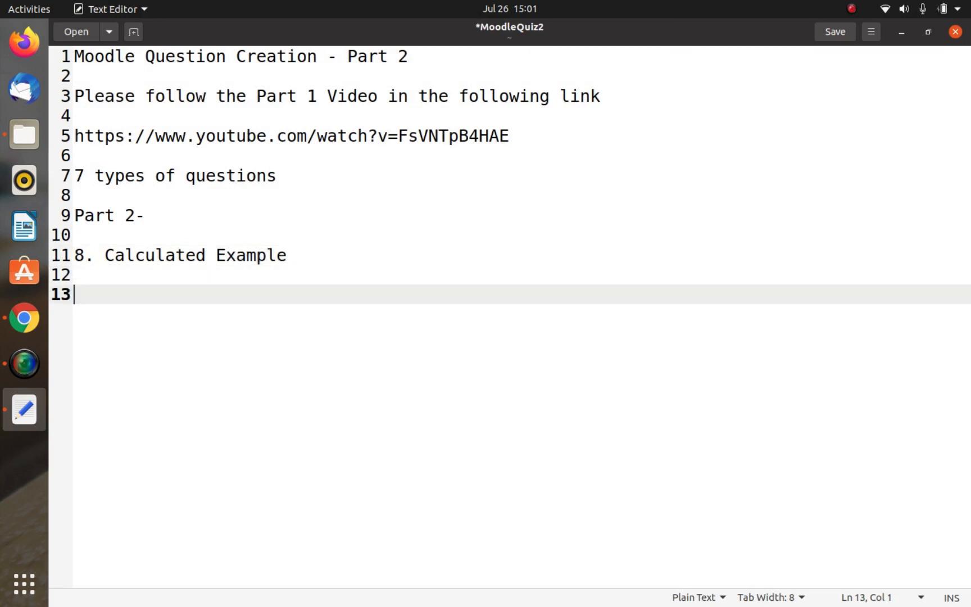
Step: Write "Tolerance is 0.01 means" under the Calculated Example heading
text(Tolera)
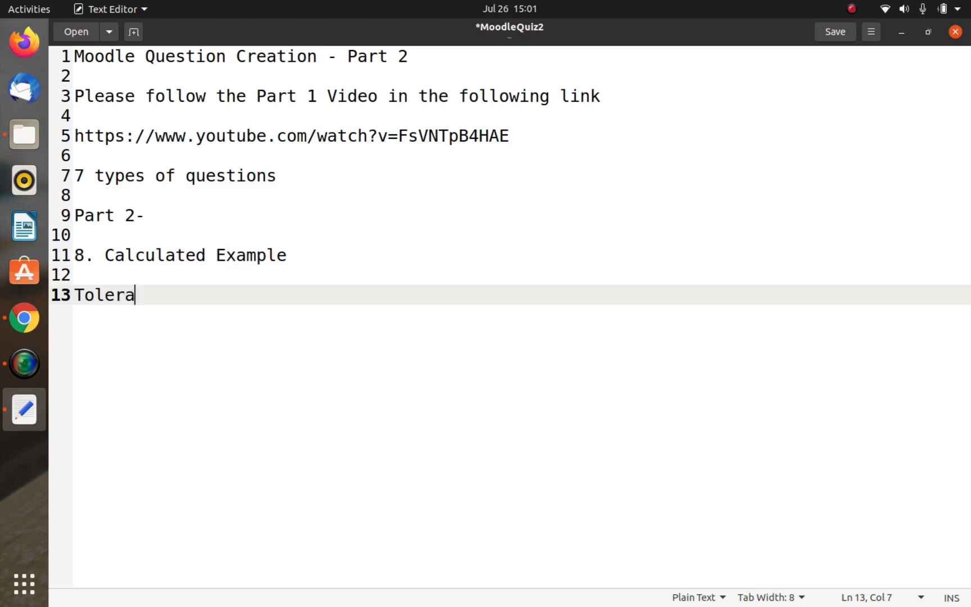
text(nce is 0.)
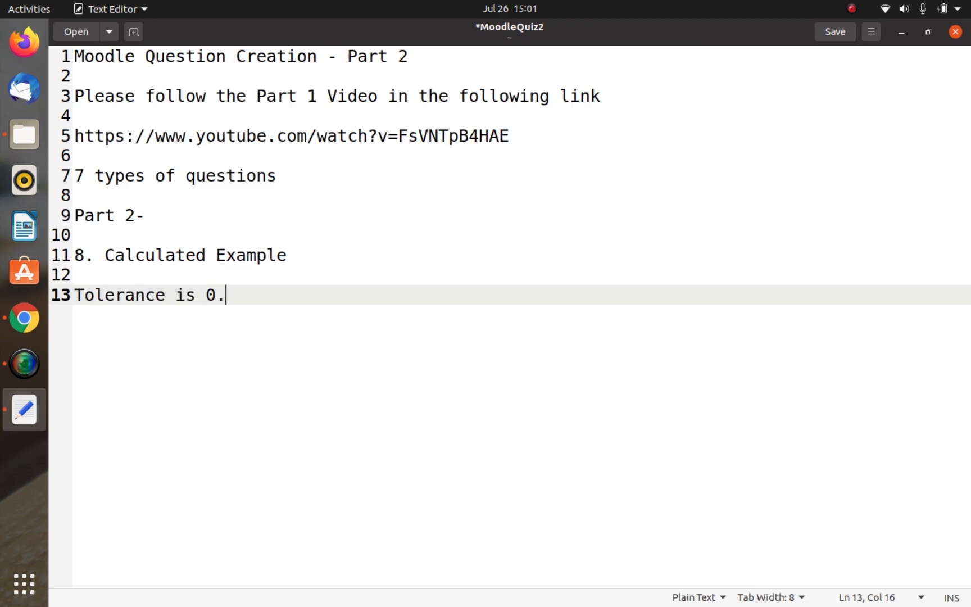
text(02)
key(BackSpace)
key(BackSpace)
text(1 means)
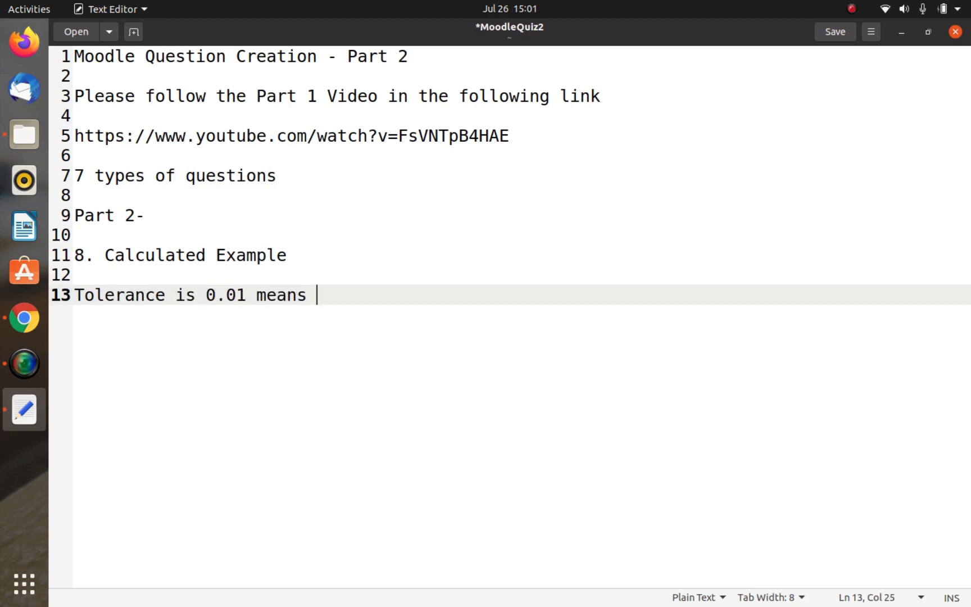
key(BackSpace)
Step: Add the line "3.01 is the answer, then 3.00 and 3.02 are correct as well." below the tolerance note
key(Return)
text(3.)
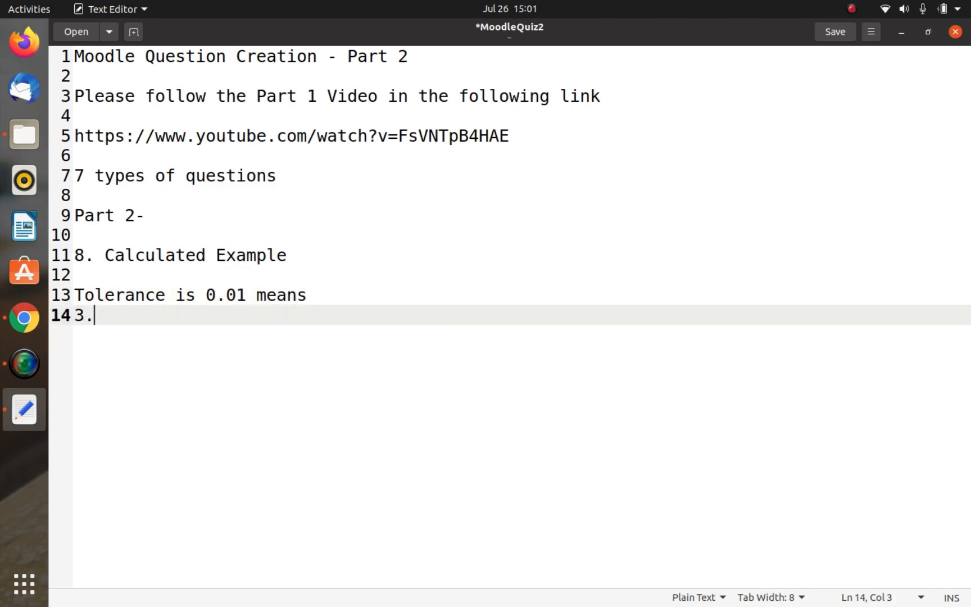
text(01 is the answer)
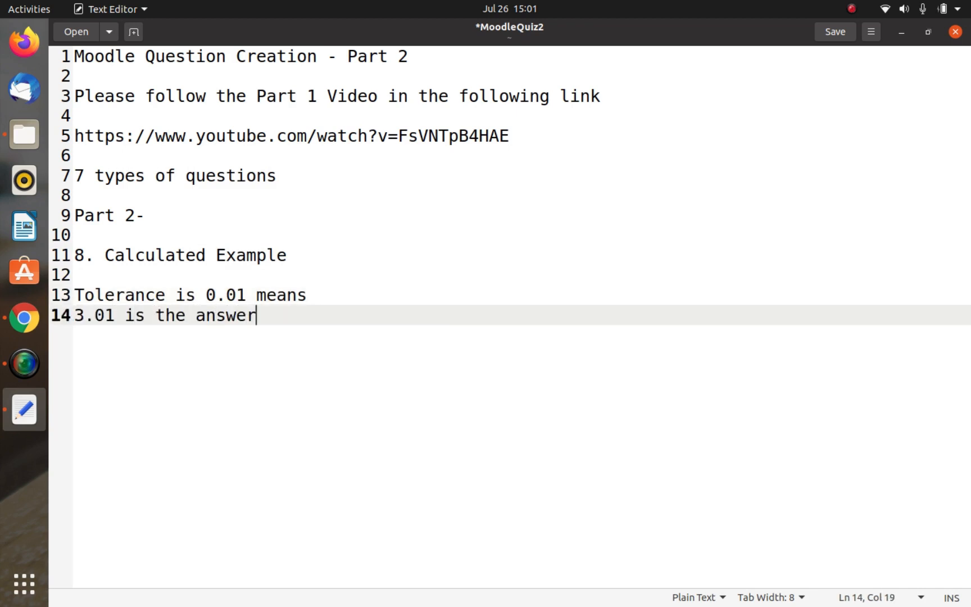
text(, then 3.0)
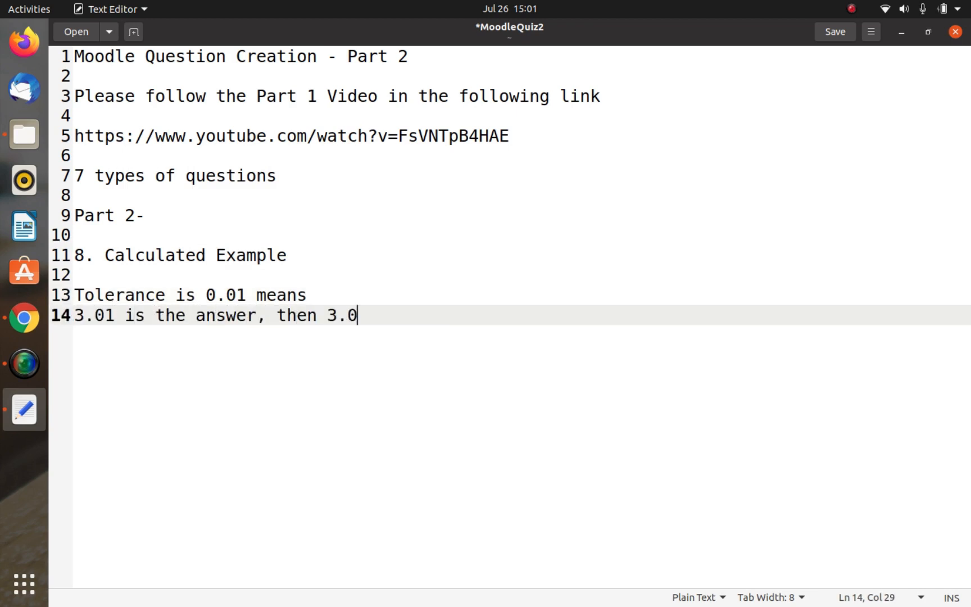
text(0 and 3.02 )
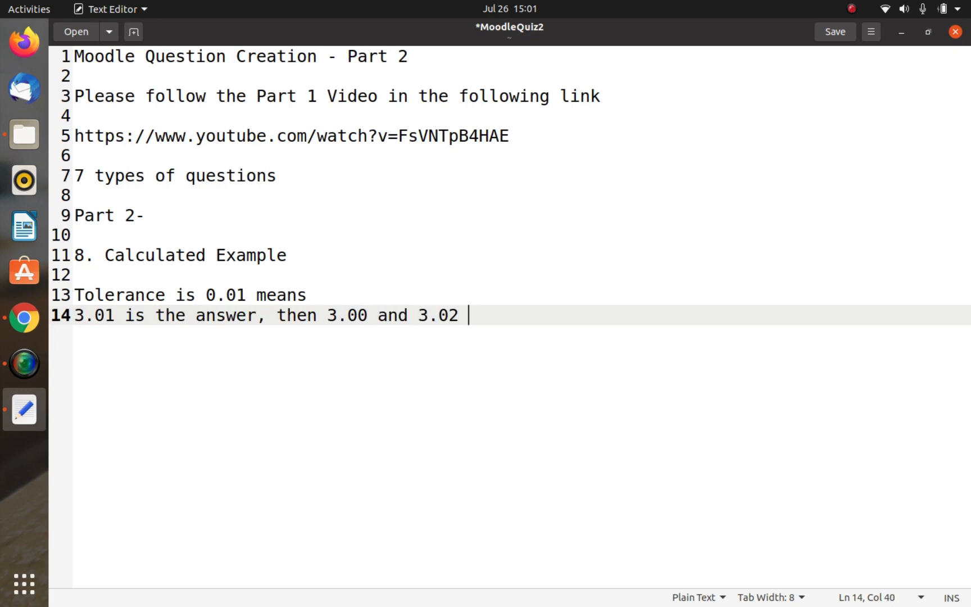
text(are correct)
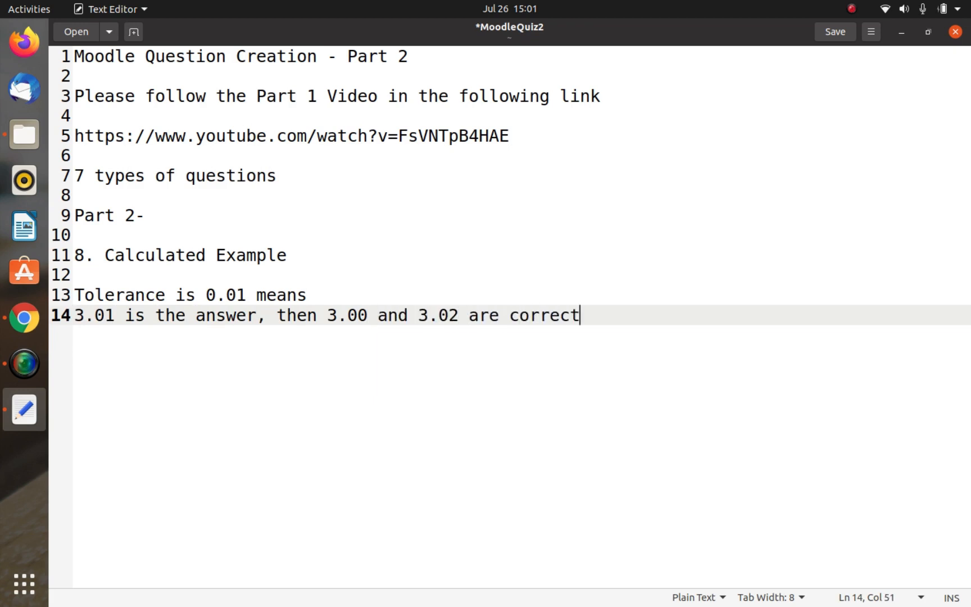
text( as well.)
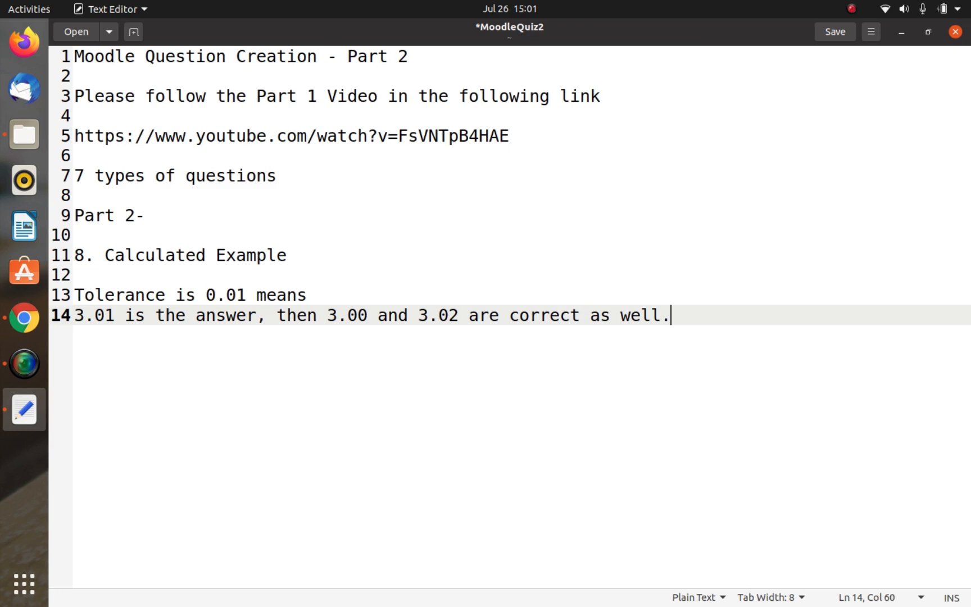
Step: Save the MoodleQuiz2 notes file
key(Left)
key(Left)
key(Left)
key(Left)
key(Left)
key(Left)
key(Left)
key(Left)
key(Left)
key(Left)
key(Left)
key(Left)
key(Left)
key(Left)
key(Left)
key(Left)
key(Left)
key(Left)
key(Left)
key(Left)
key(Left)
key(Left)
key(Left)
key(Left)
key(Left)
key(Left)
key(Left)
key(Left)
key(Left)
key(ctrl+s)
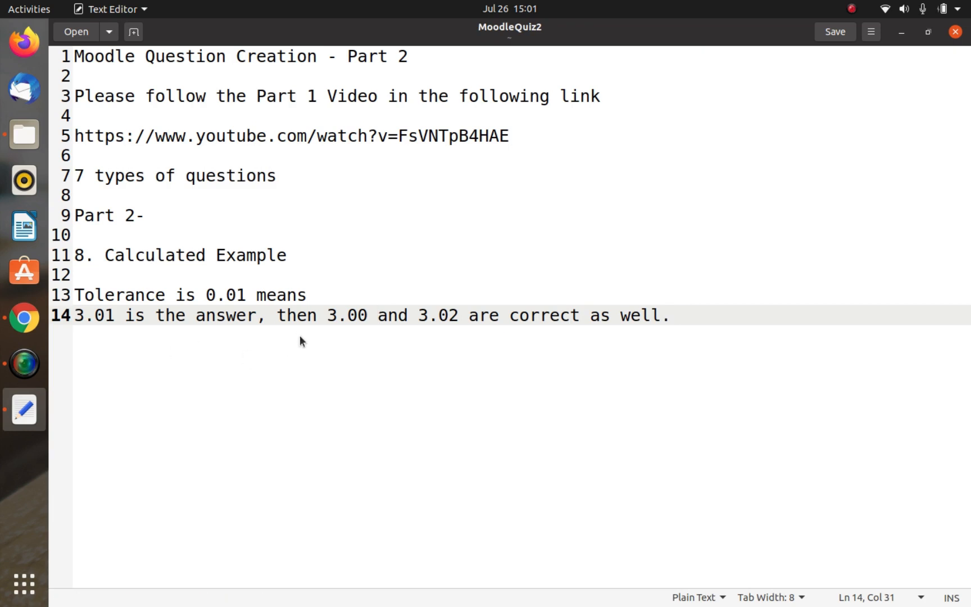
Step: Return to the Moodle question form in Chrome and set unit handling to "Units are not used at all. Only the numerical value is graded."
key(alt+Tab)
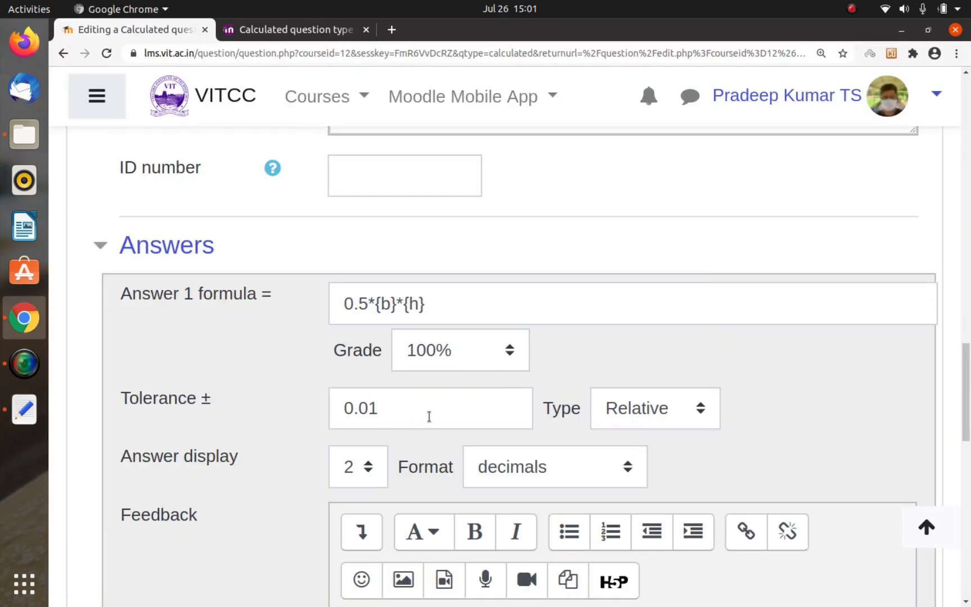
scroll(290, 436, down, 1)
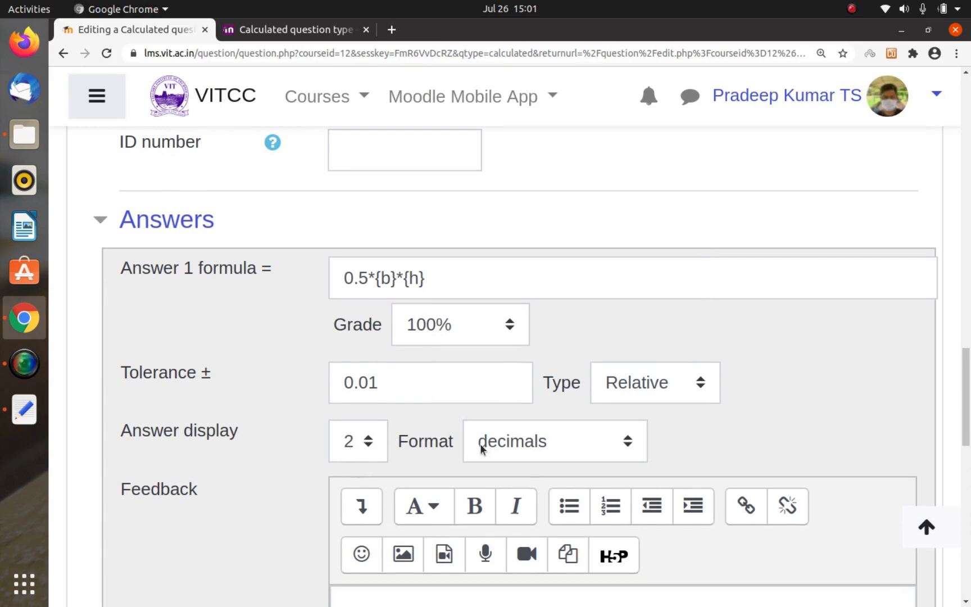
scroll(401, 460, down, 10)
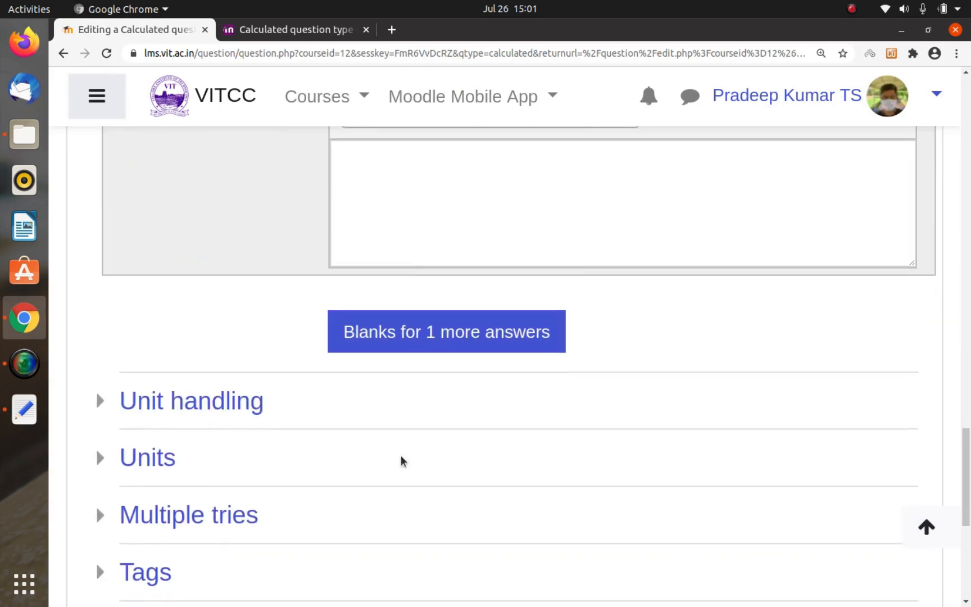
scroll(393, 399, up, 2)
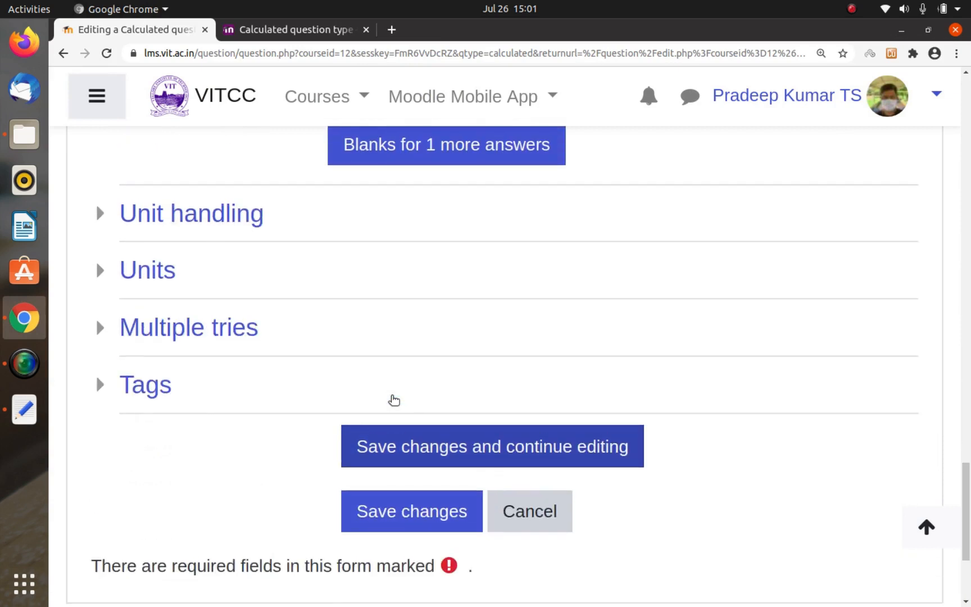
click(214, 225)
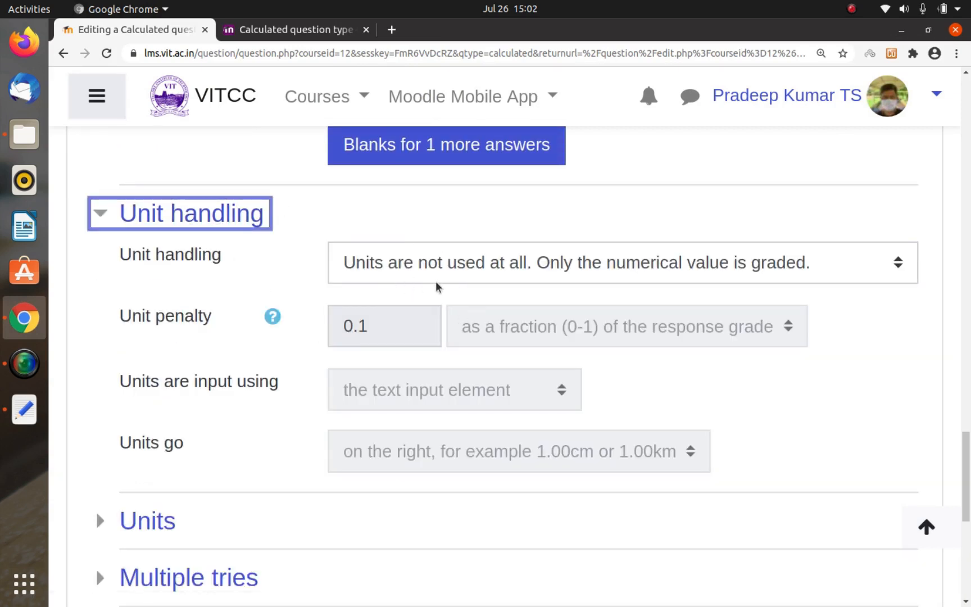
click(653, 278)
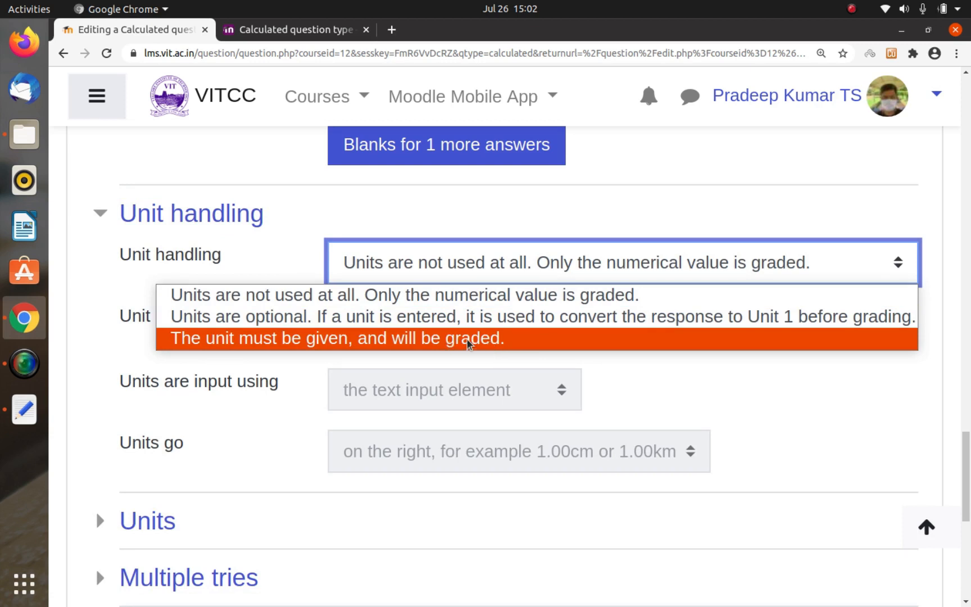
click(553, 298)
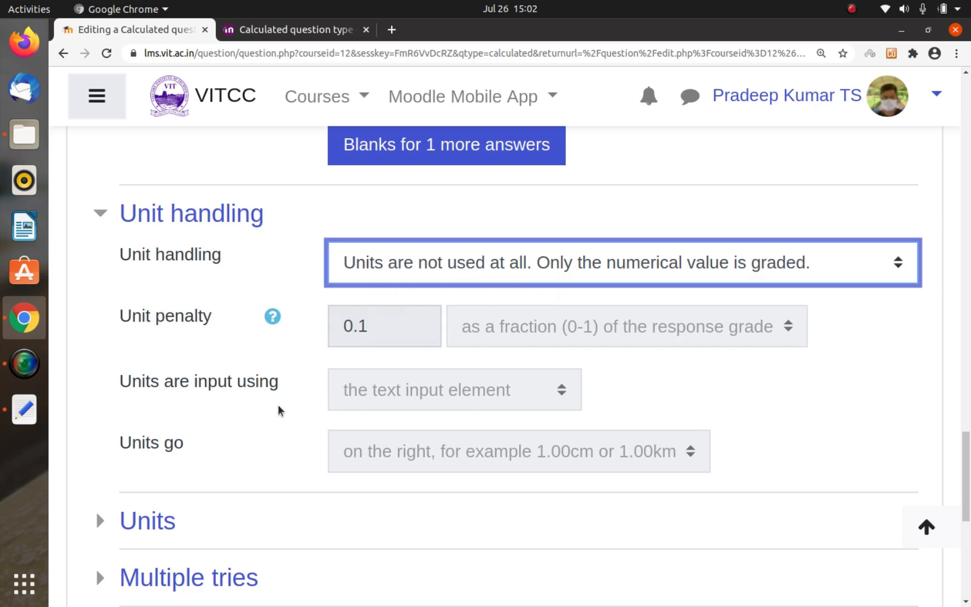
Step: Check the Units section, leave it blank, and save the Calculated question's changes
scroll(377, 353, down, 3)
click(163, 375)
scroll(298, 385, down, 2)
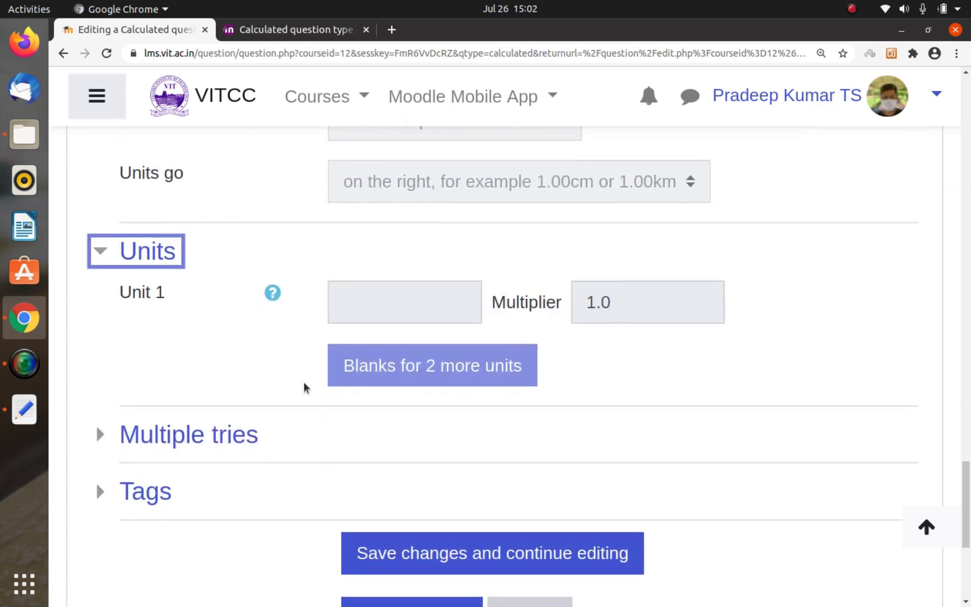
click(171, 248)
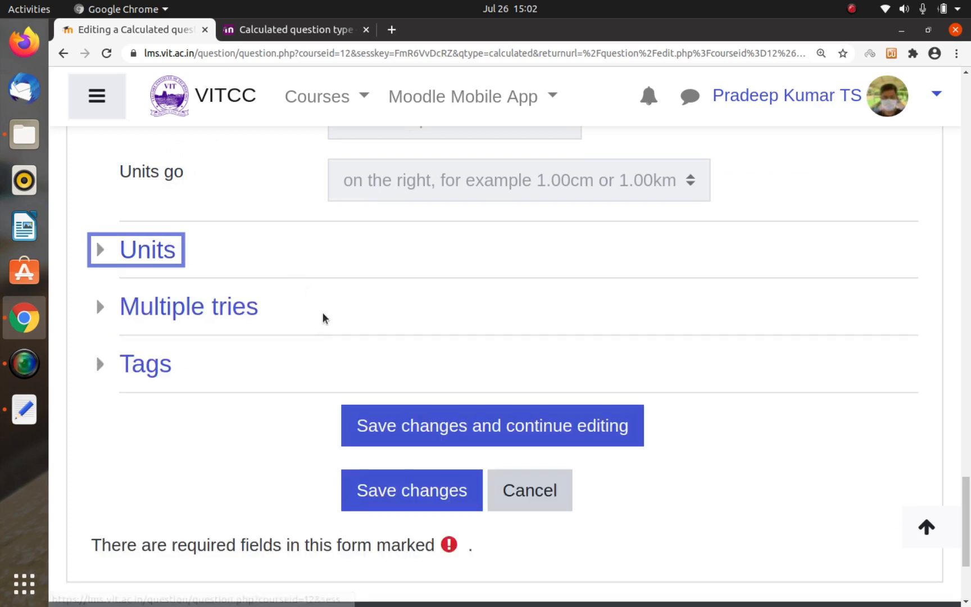
scroll(323, 316, down, 3)
click(395, 302)
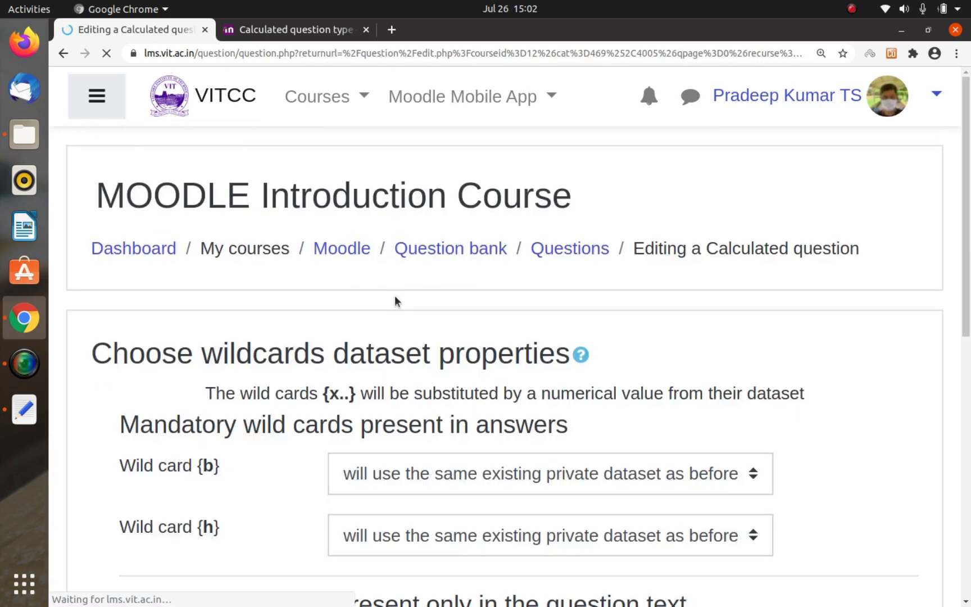
Step: Keep the same existing private dataset for wild card {b} and continue to the wildcards dataset editing page
scroll(395, 295, down, 2)
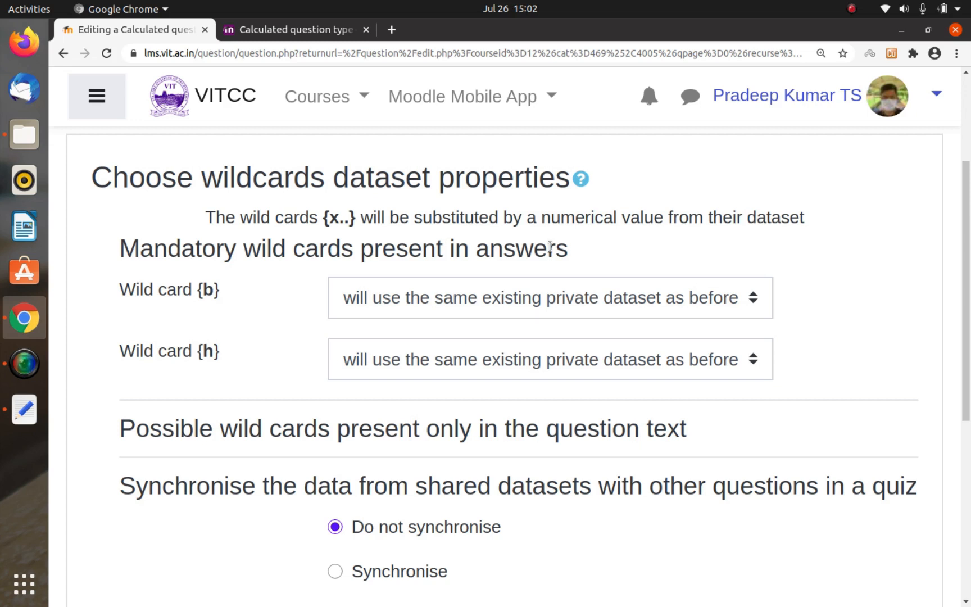
click(583, 317)
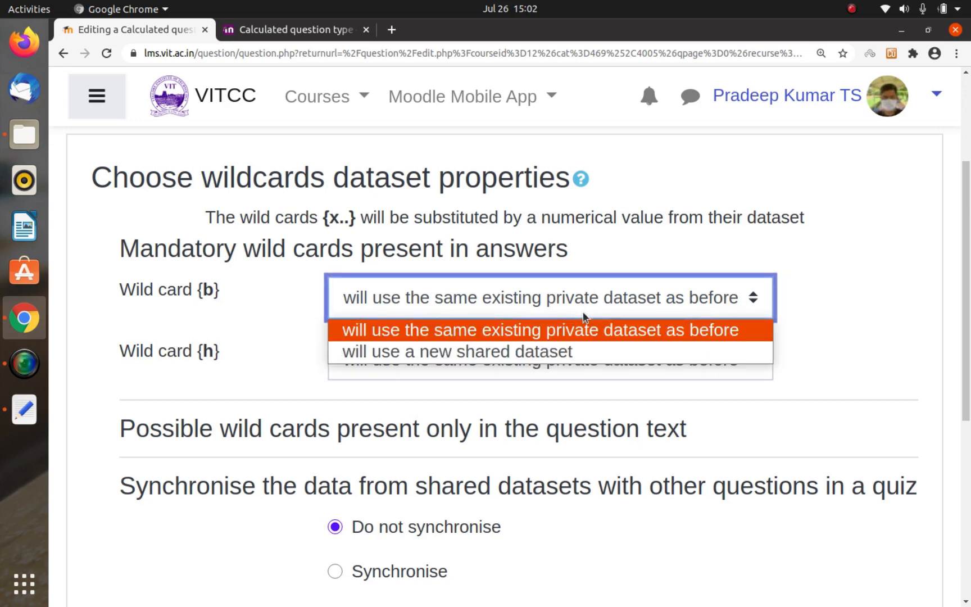
click(527, 330)
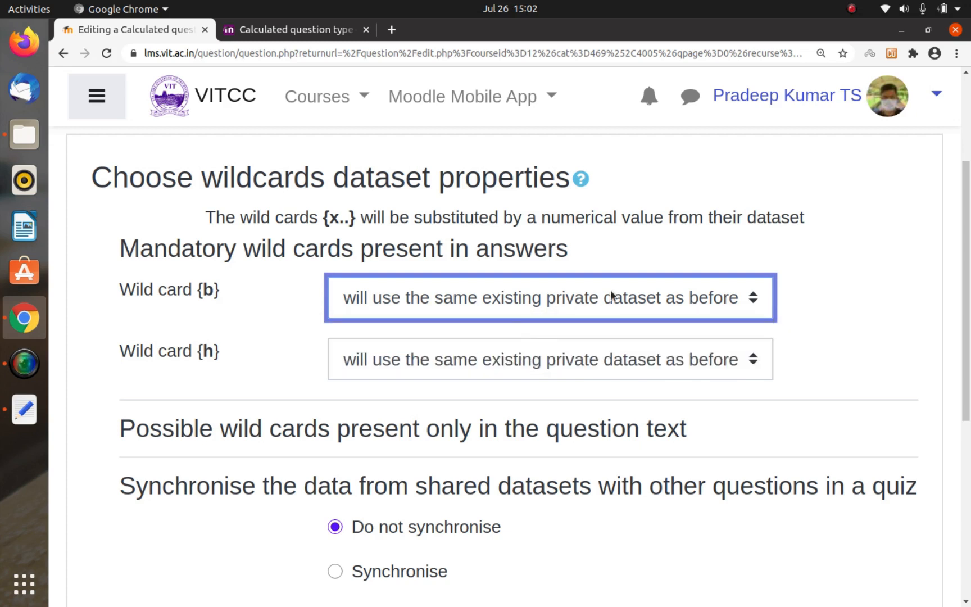
click(613, 257)
scroll(612, 254, down, 1)
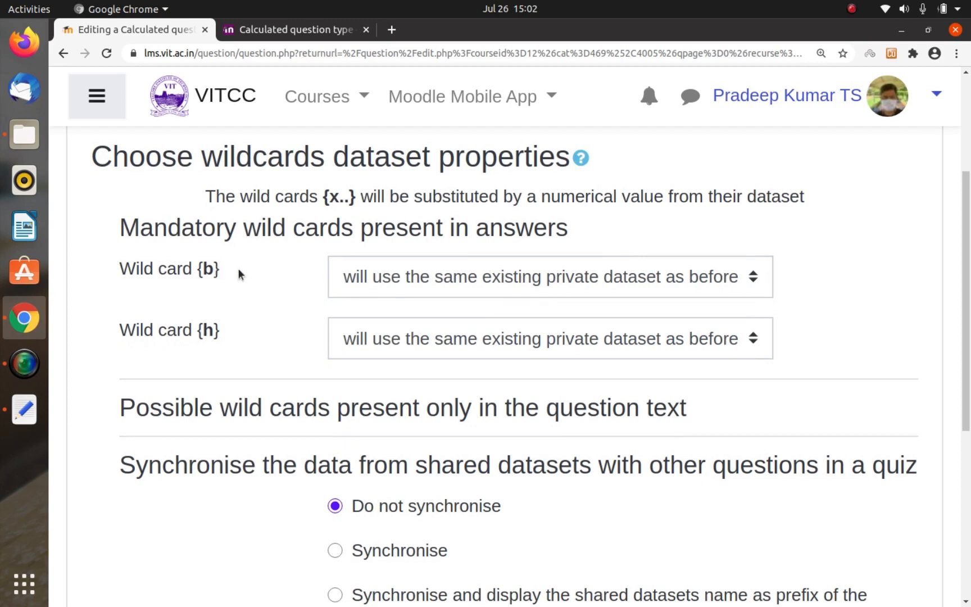
scroll(444, 360, down, 3)
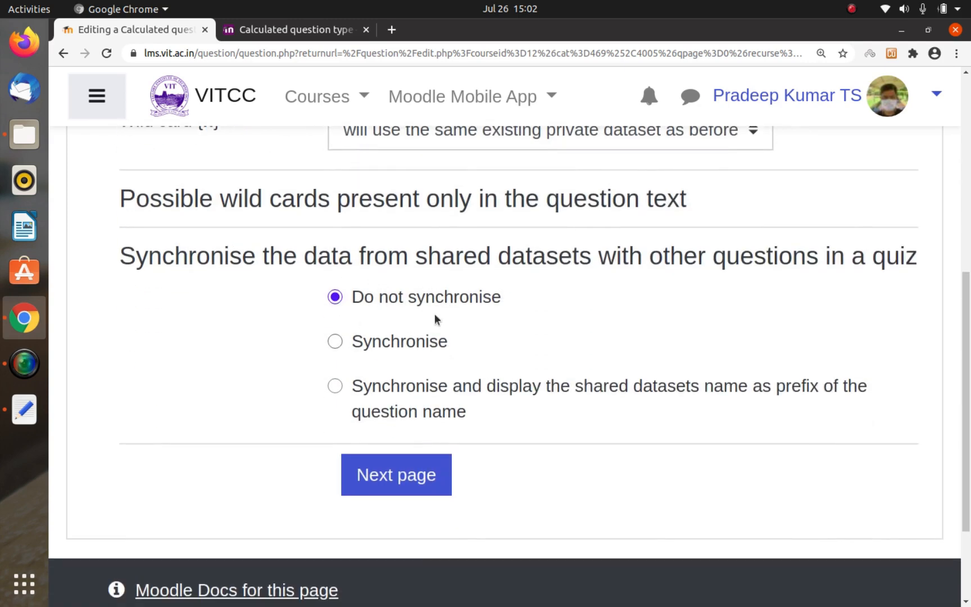
click(381, 472)
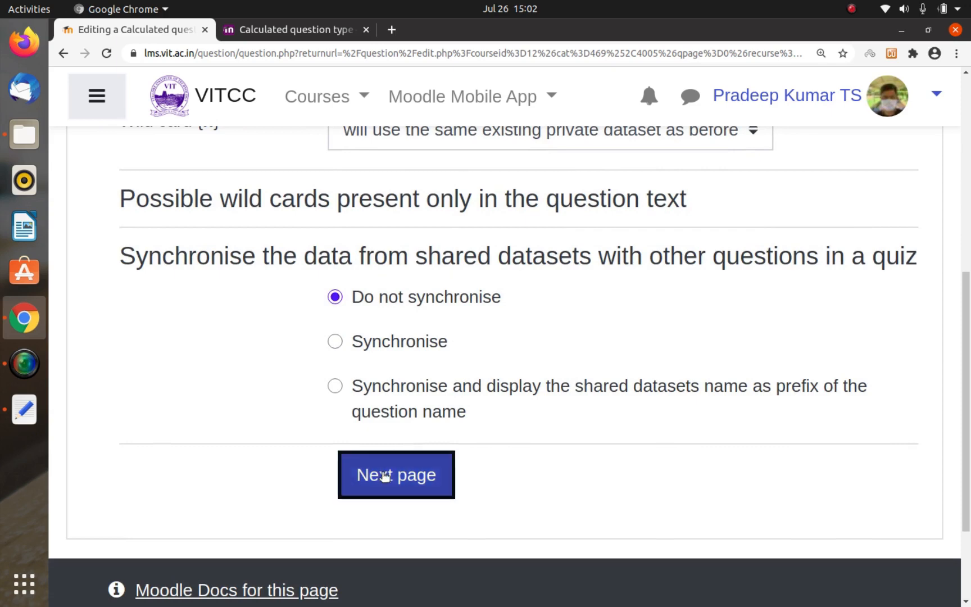
Step: Set the maximum of the range of values for wild card {b} to 100.0
scroll(381, 472, down, 3)
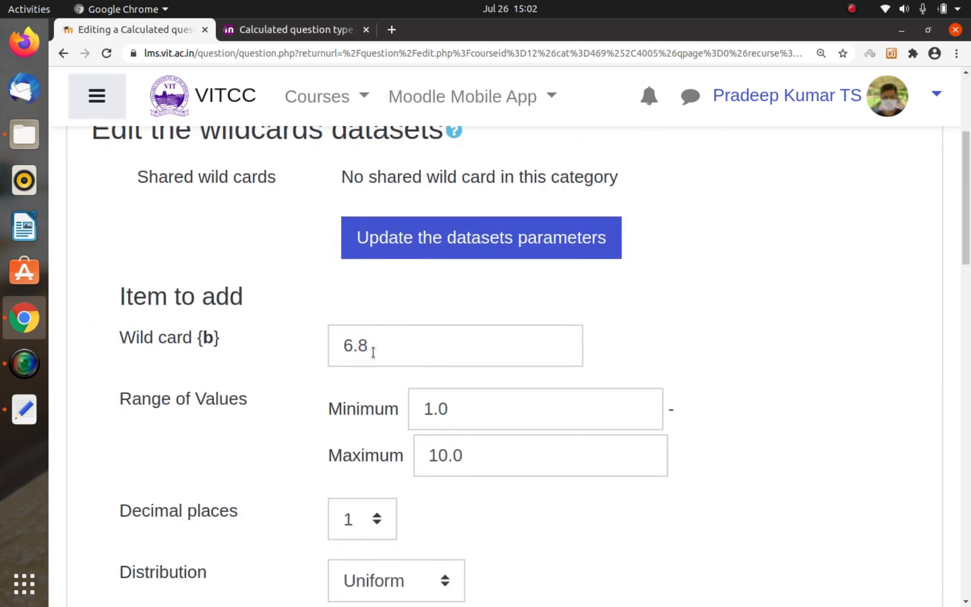
scroll(382, 394, down, 1)
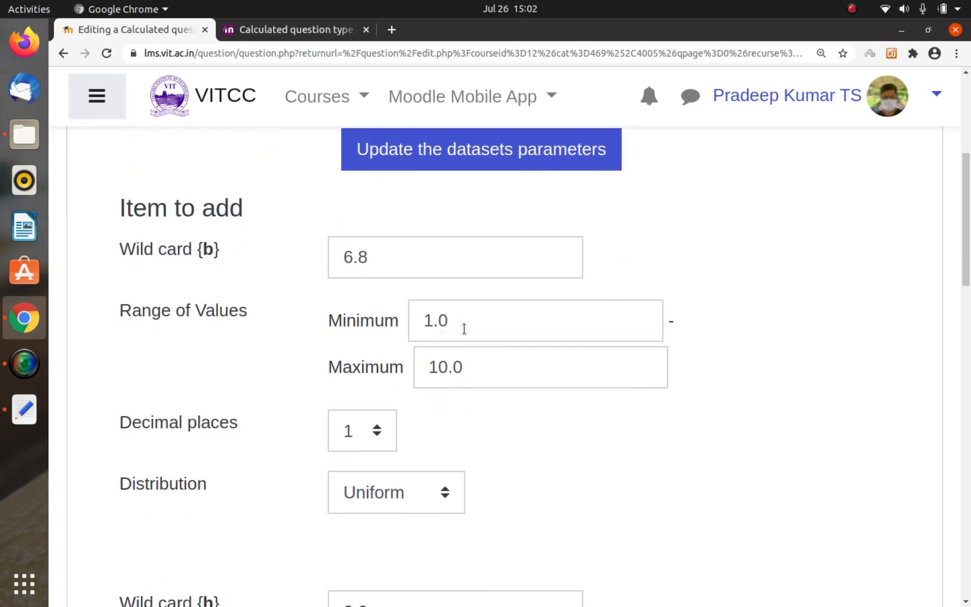
click(479, 365)
key(Left)
key(Left)
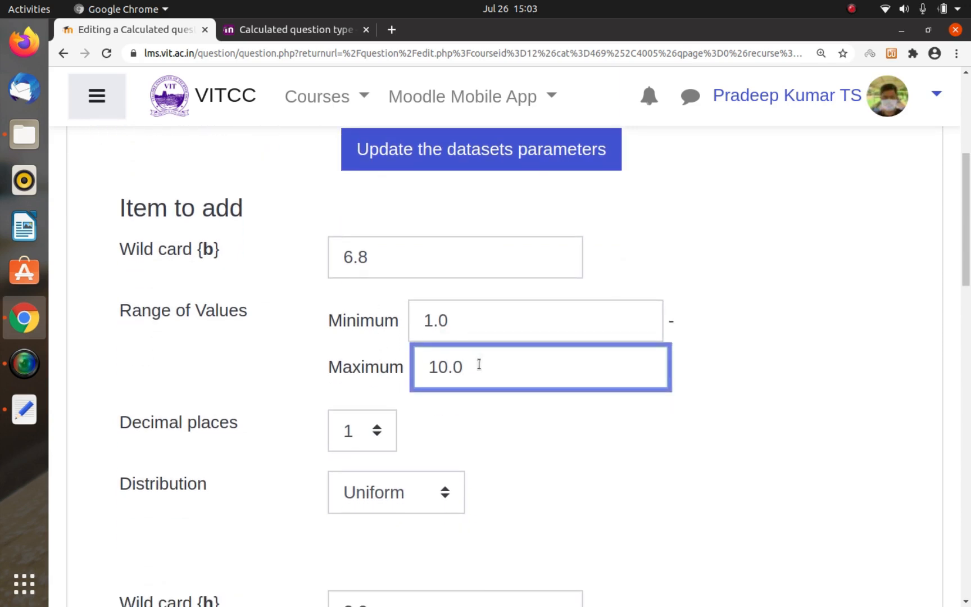
text(0)
scroll(479, 364, down, 2)
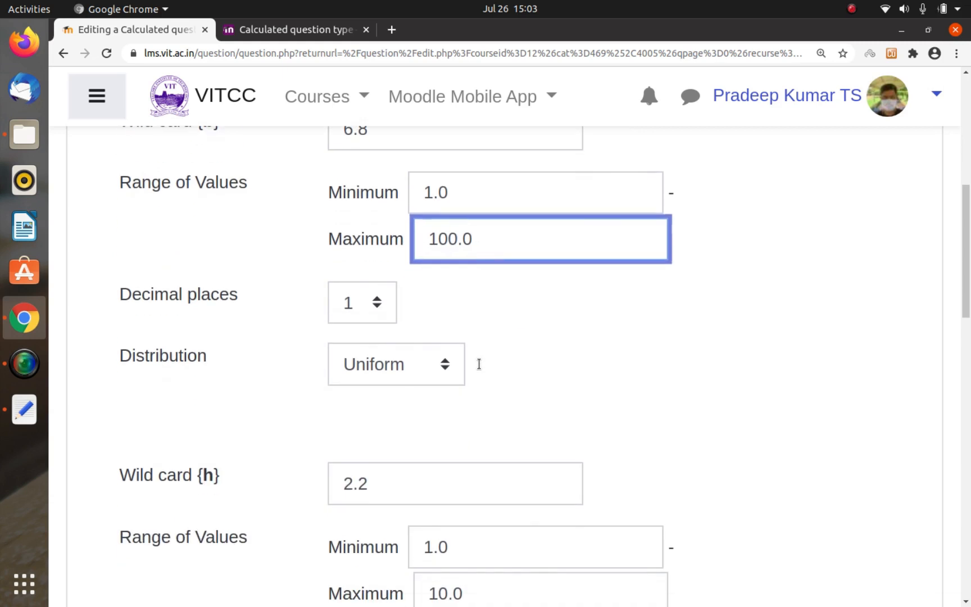
Step: Set wild card {b} to 2 decimal places and keep its distribution as Uniform
click(379, 323)
click(374, 304)
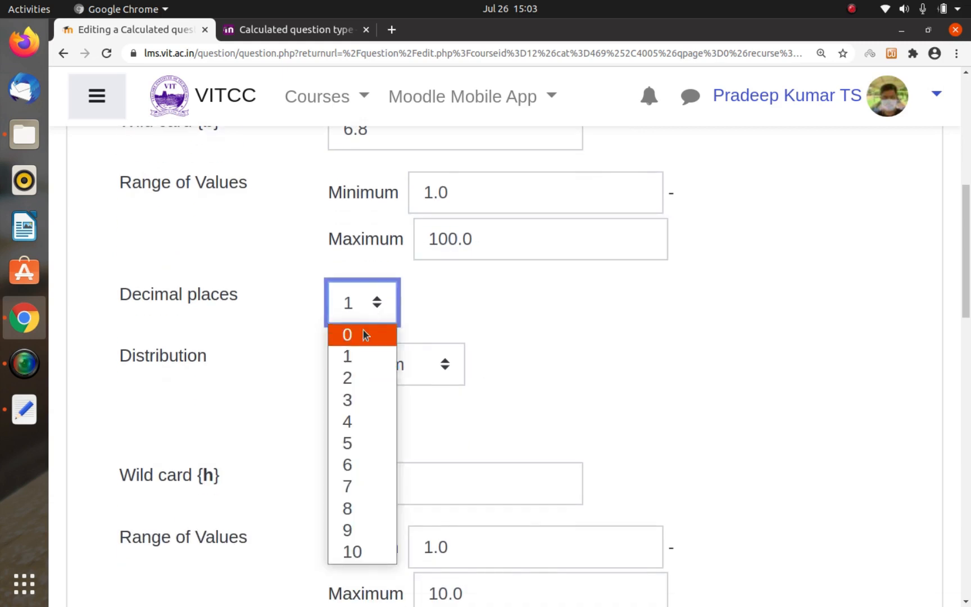
click(351, 381)
click(451, 324)
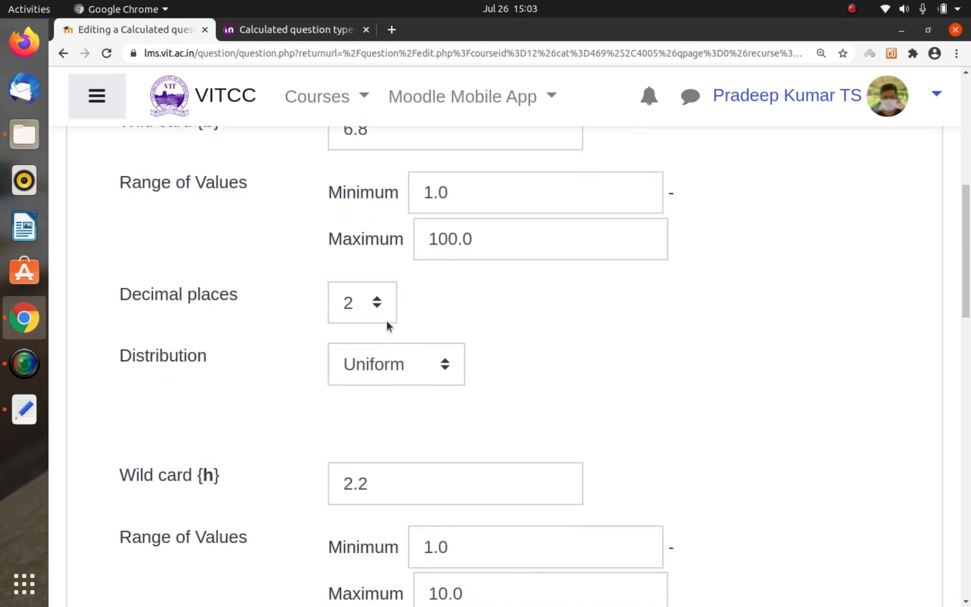
click(403, 377)
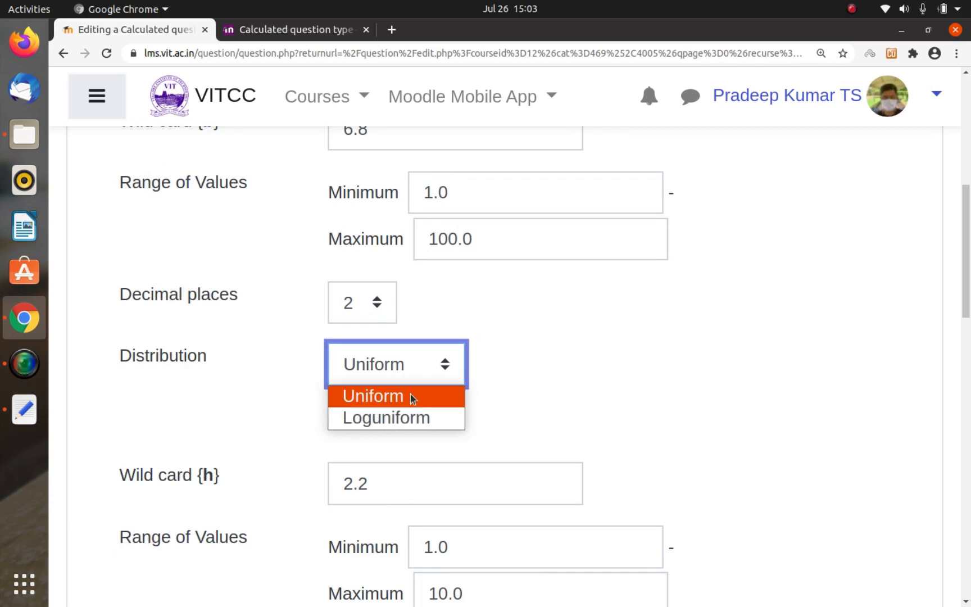
click(410, 394)
scroll(488, 336, up, 1)
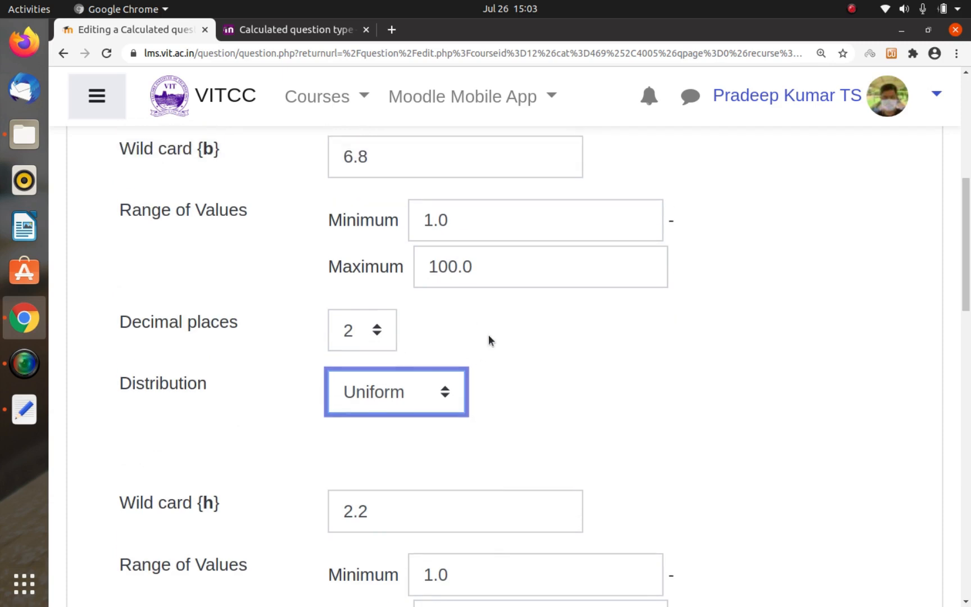
click(488, 336)
scroll(488, 336, up, 2)
Step: Set wild card {h}'s maximum range value to 100.0 and its decimal places to 2
scroll(488, 335, down, 6)
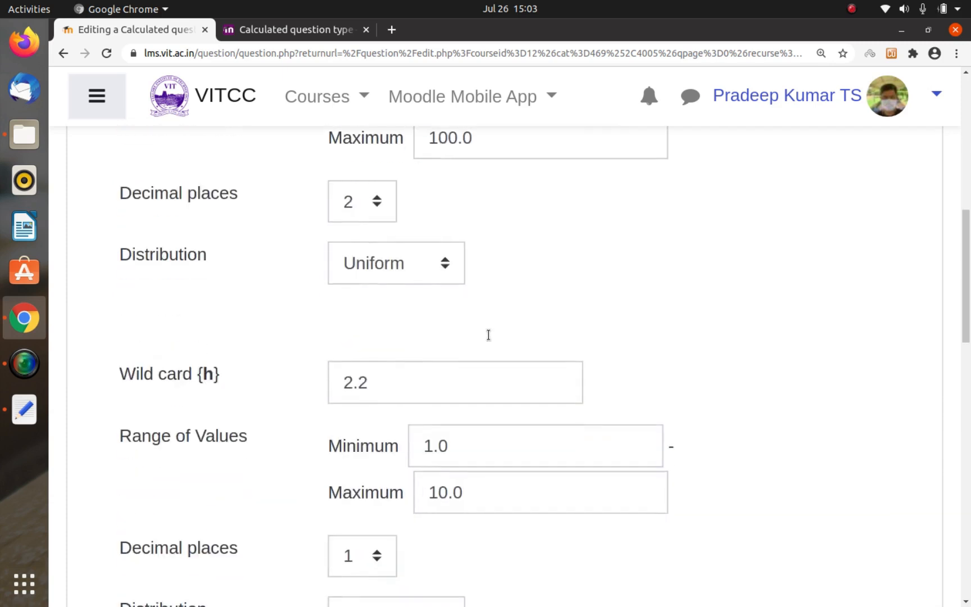
click(443, 385)
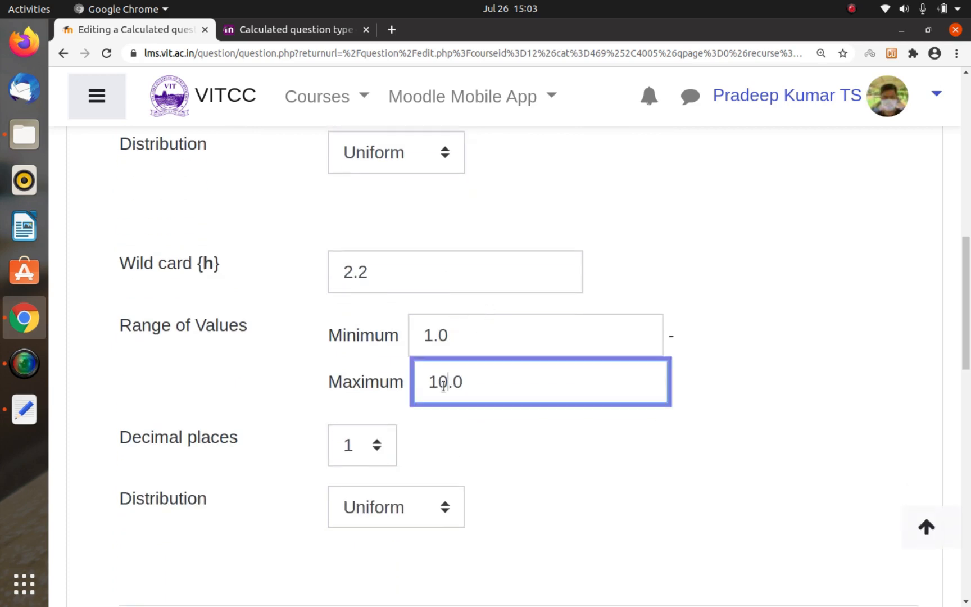
text(0)
click(485, 430)
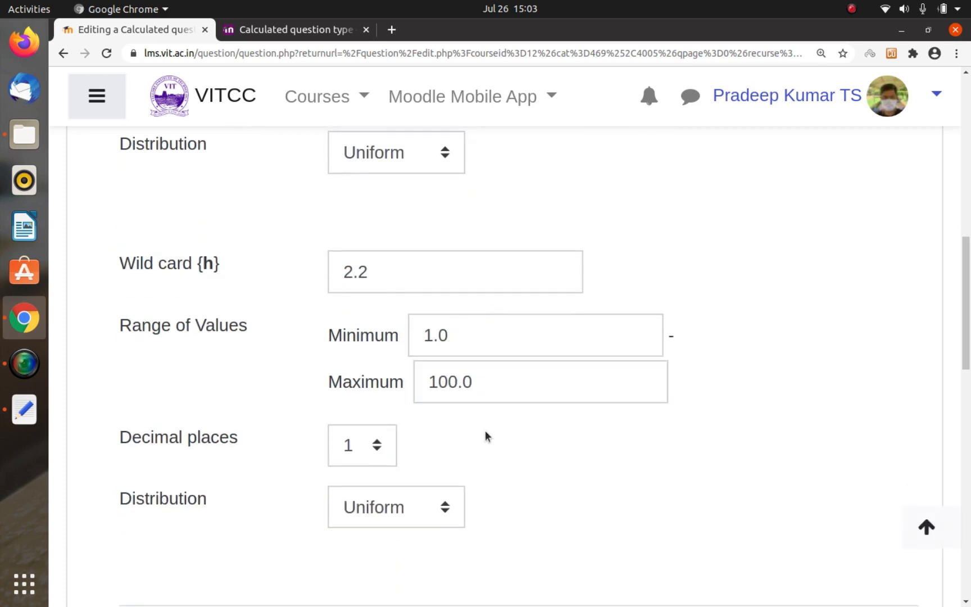
scroll(478, 436, down, 2)
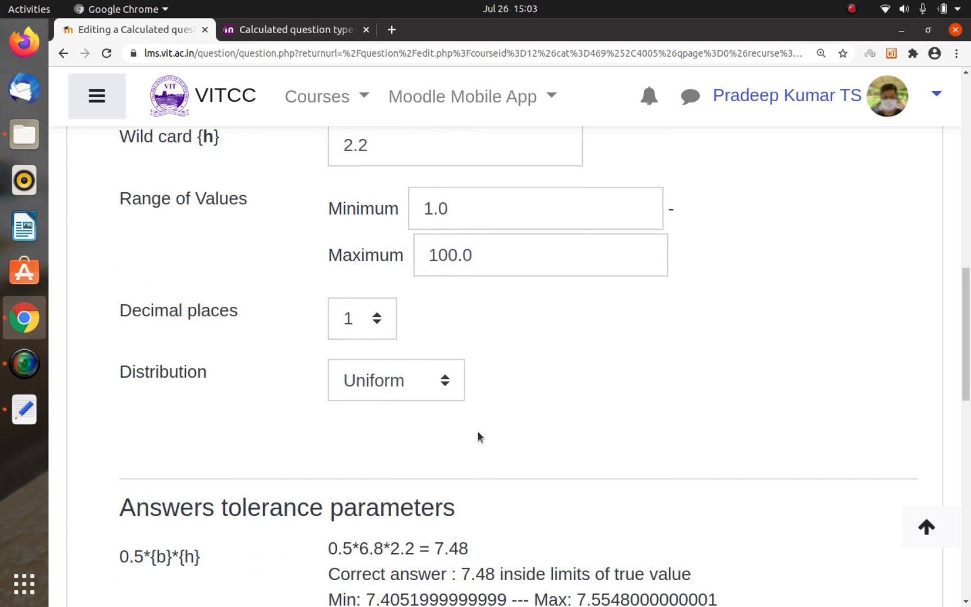
click(372, 318)
click(354, 392)
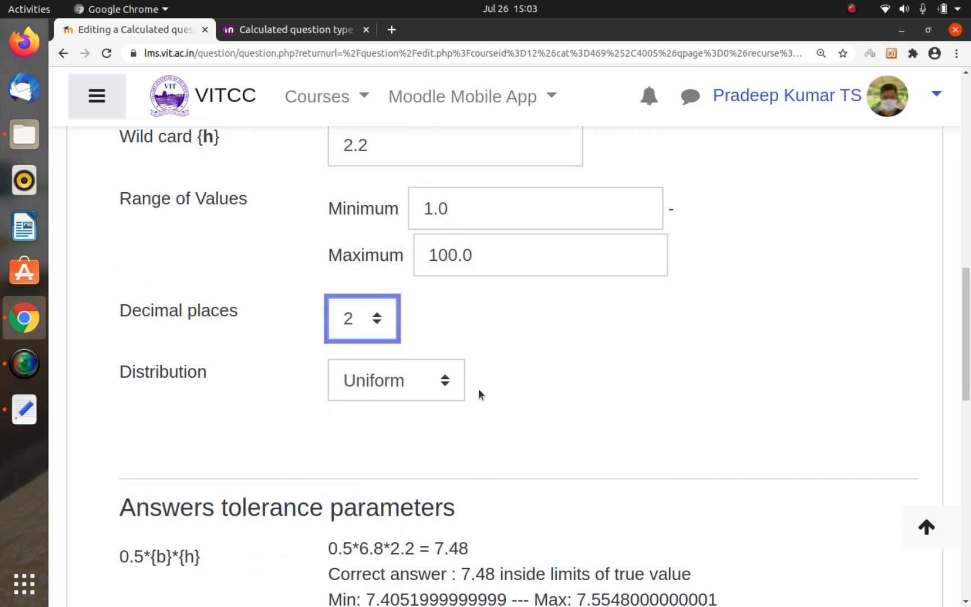
click(418, 452)
Step: Expand the answers tolerance parameters for 0.5*{b}*{h} and check the tolerance, tolerance type, decimals shown and format
scroll(419, 452, down, 4)
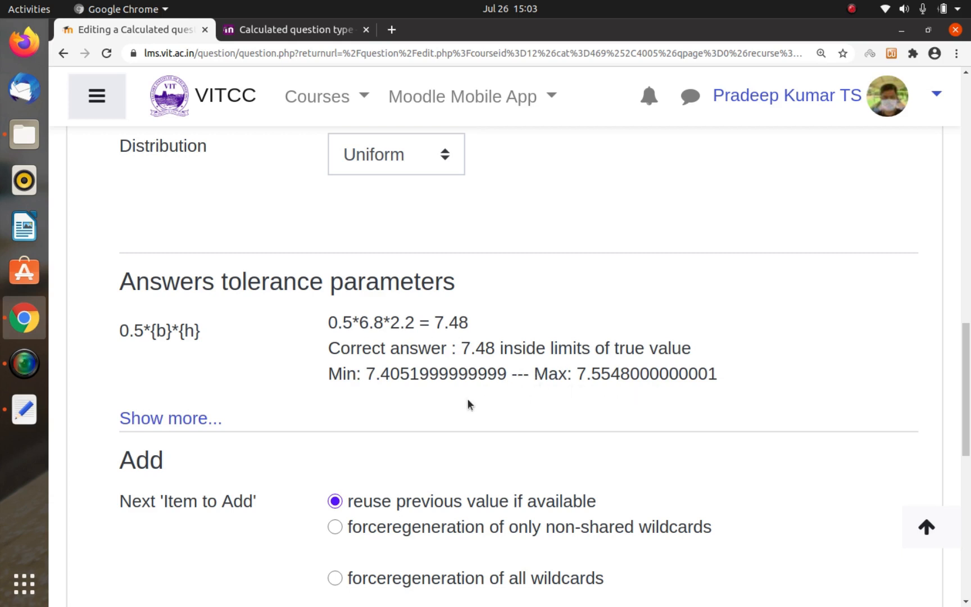
scroll(467, 399, down, 3)
click(185, 331)
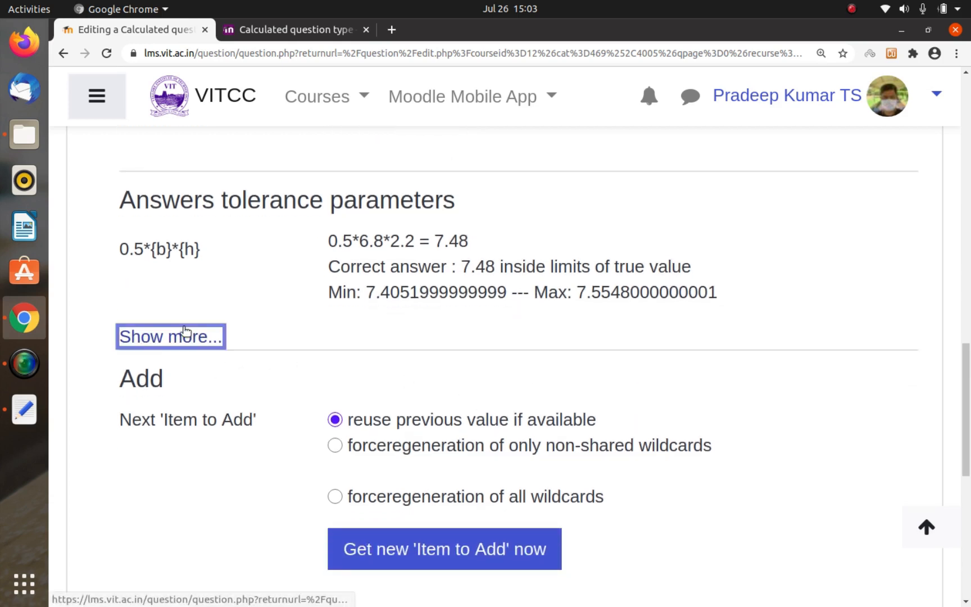
scroll(405, 281, up, 5)
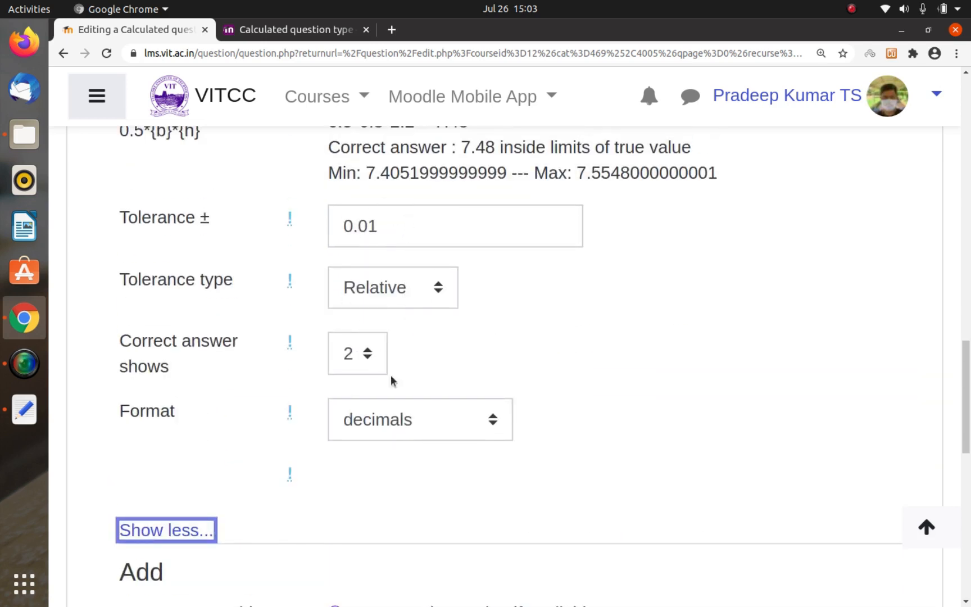
Step: Add 100 new sets of wild card values to the question's dataset
scroll(436, 386, down, 5)
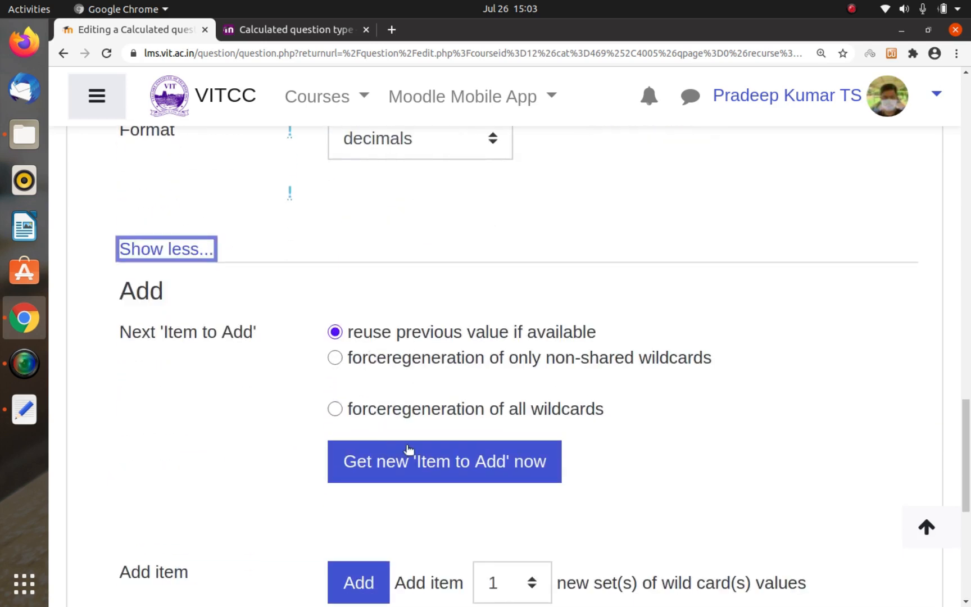
scroll(432, 455, down, 5)
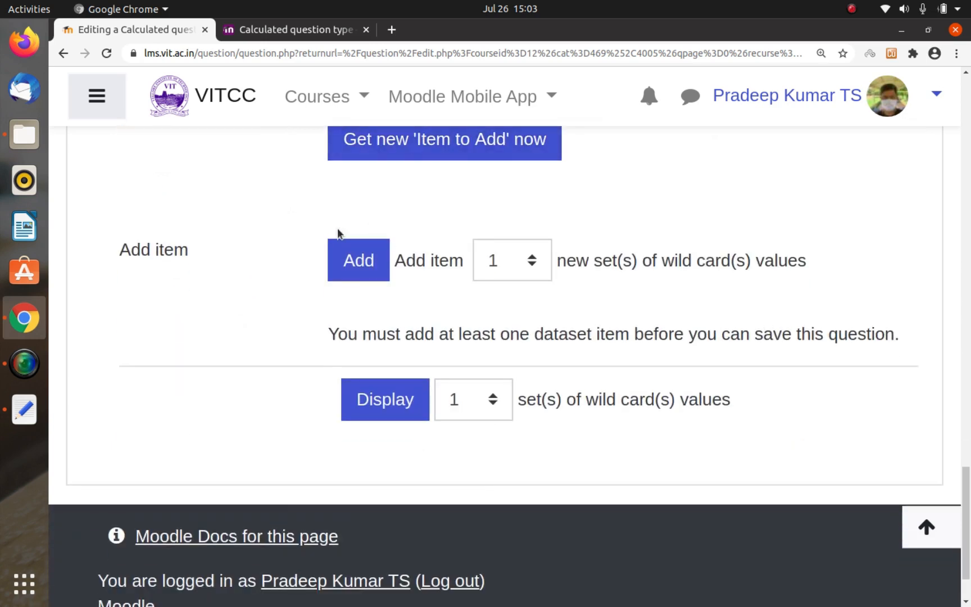
click(505, 269)
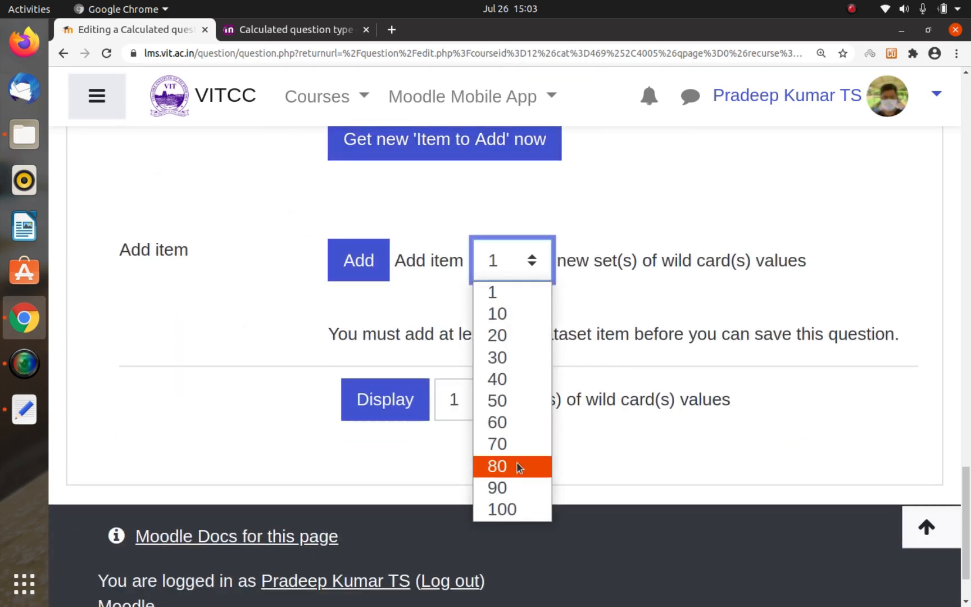
click(503, 510)
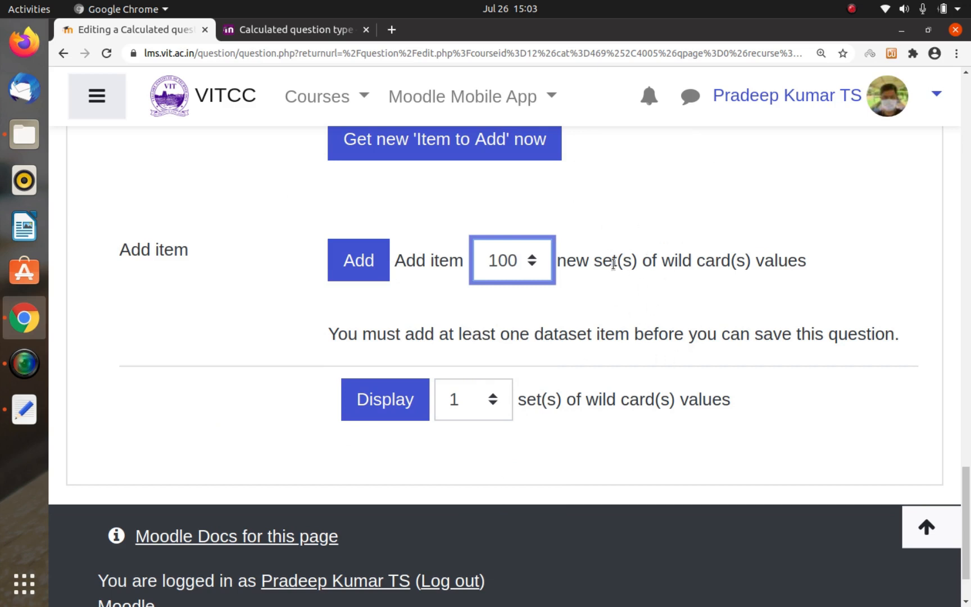
click(378, 257)
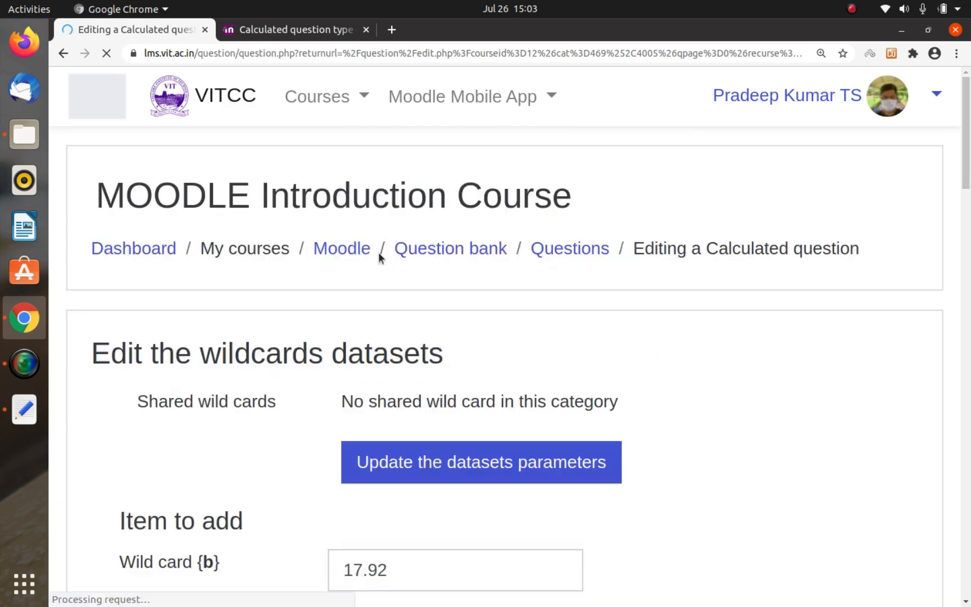
Step: Check the generated {b} and {h} values of Set 100 and refresh the display with one set
scroll(466, 387, down, 15)
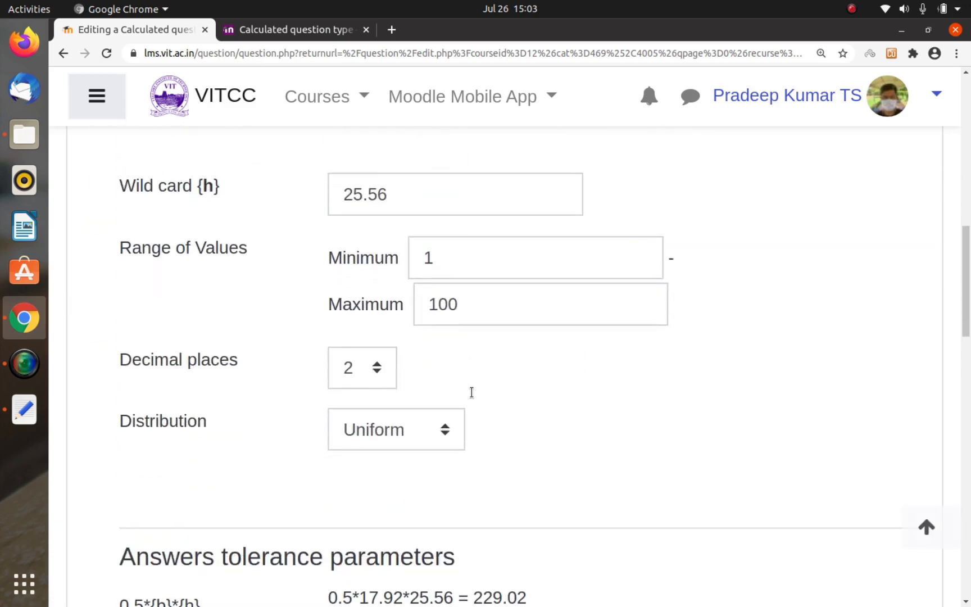
scroll(472, 392, down, 14)
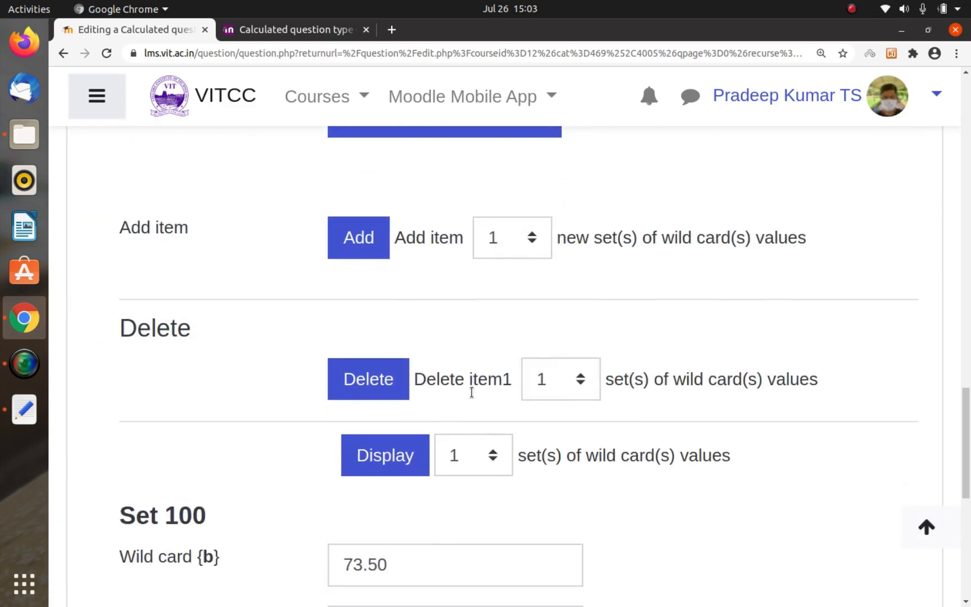
scroll(471, 392, down, 4)
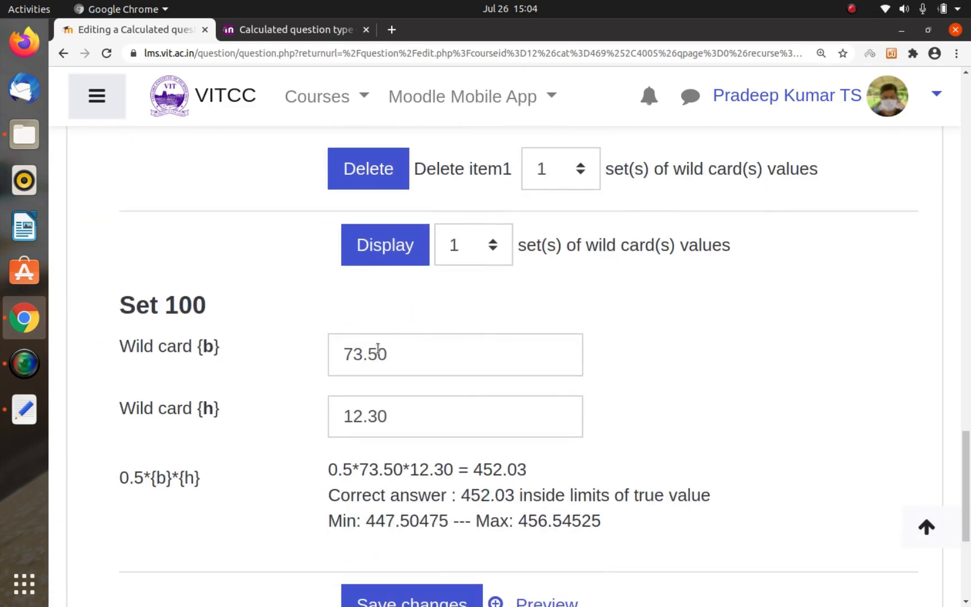
scroll(378, 349, down, 2)
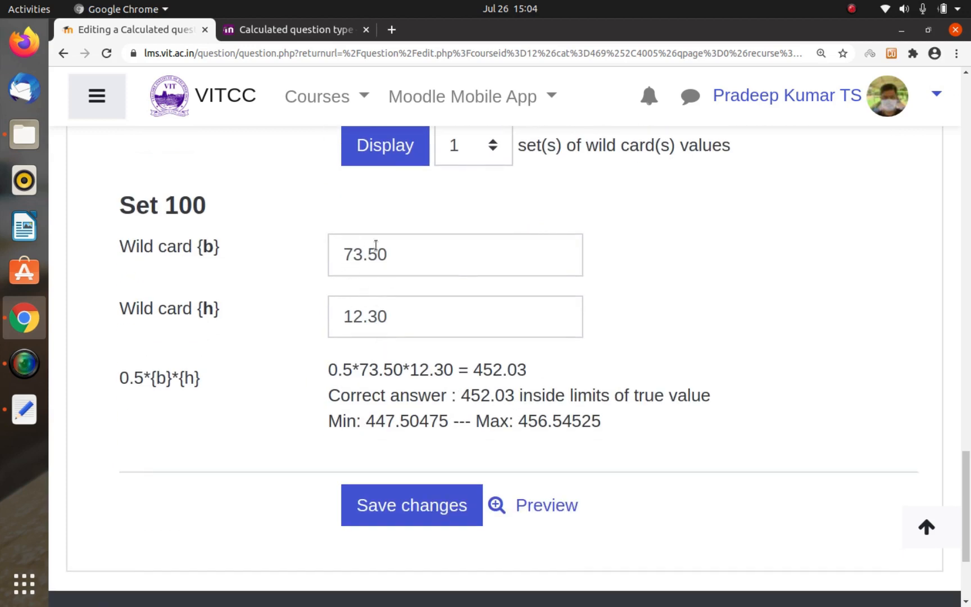
click(400, 158)
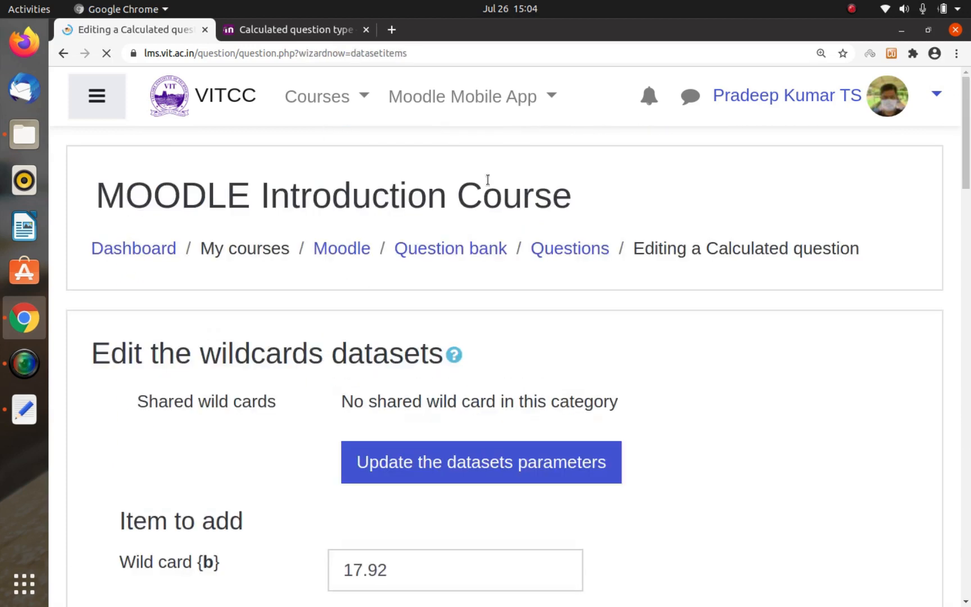
Step: Display 10 sets of wild card values on the dataset page
scroll(518, 207, down, 10)
scroll(518, 206, down, 5)
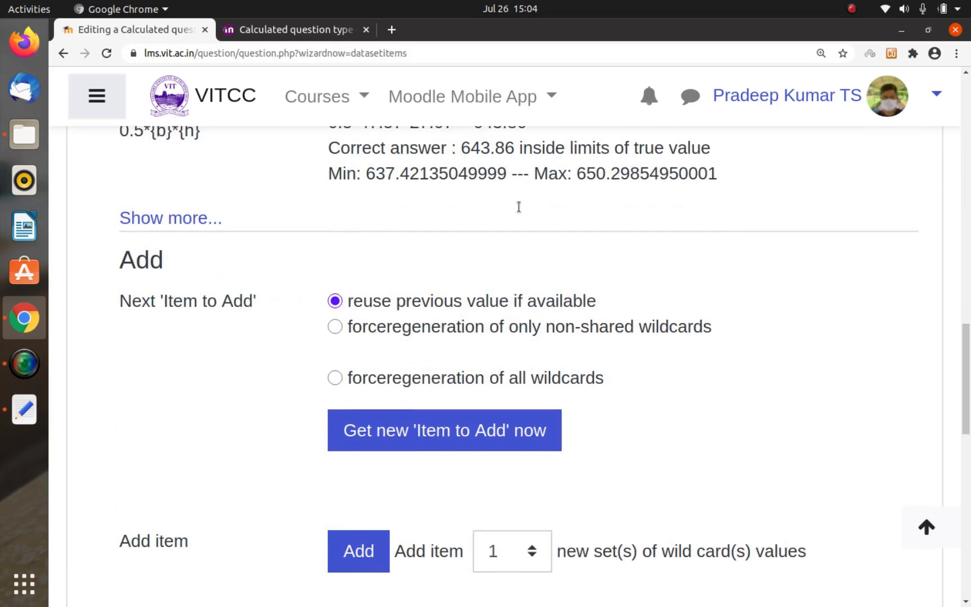
scroll(518, 207, down, 5)
click(458, 379)
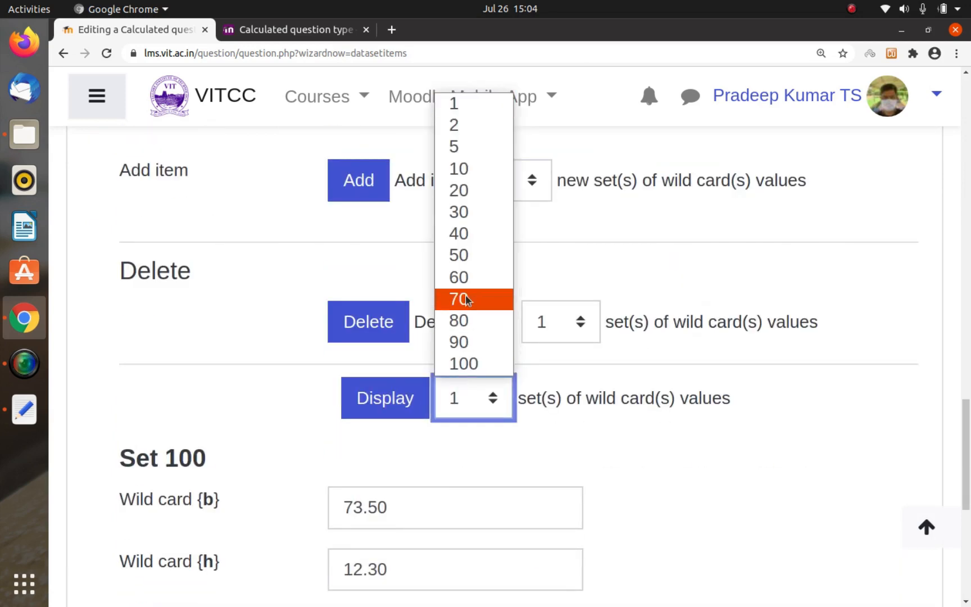
click(470, 172)
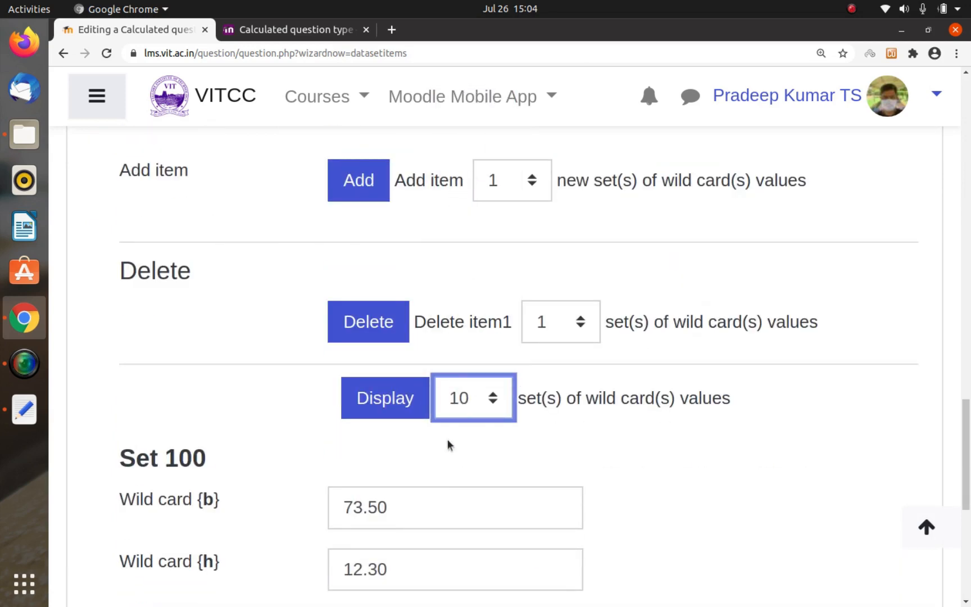
click(400, 398)
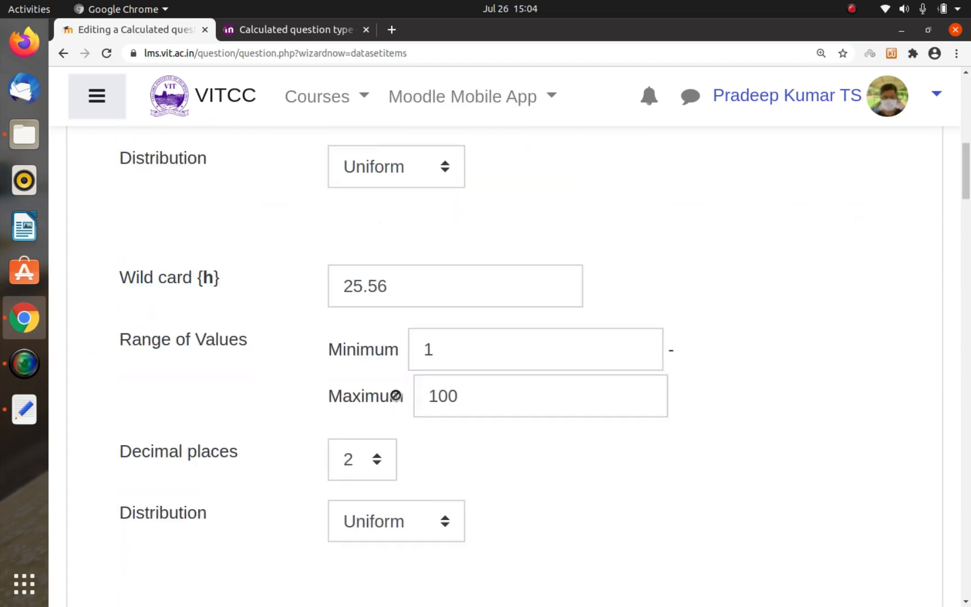
Step: Review the wild card values, computed answers and tolerance limits of the displayed sets, from Set 100 down to Set 91
scroll(395, 395, down, 15)
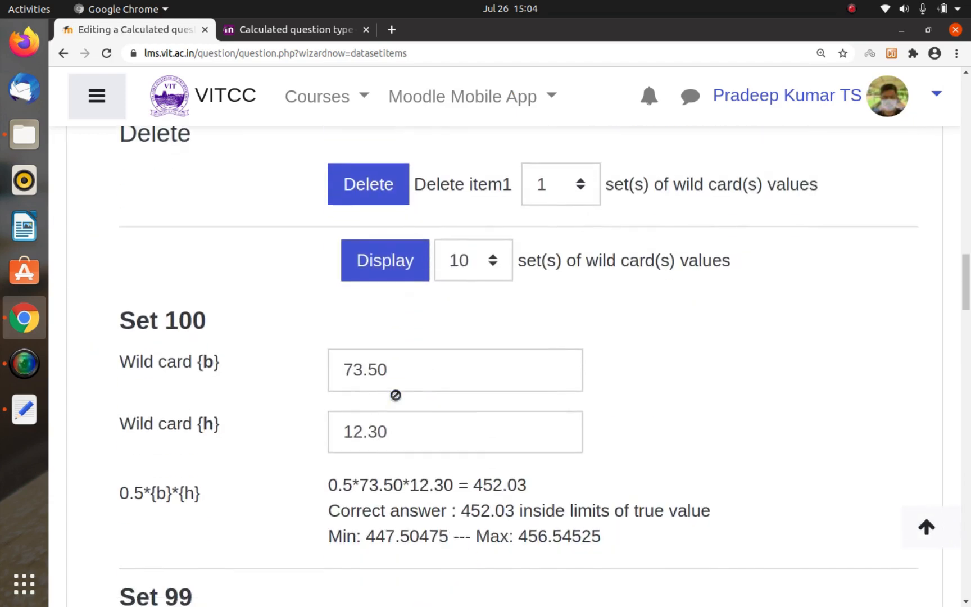
scroll(396, 394, down, 6)
scroll(396, 395, up, 7)
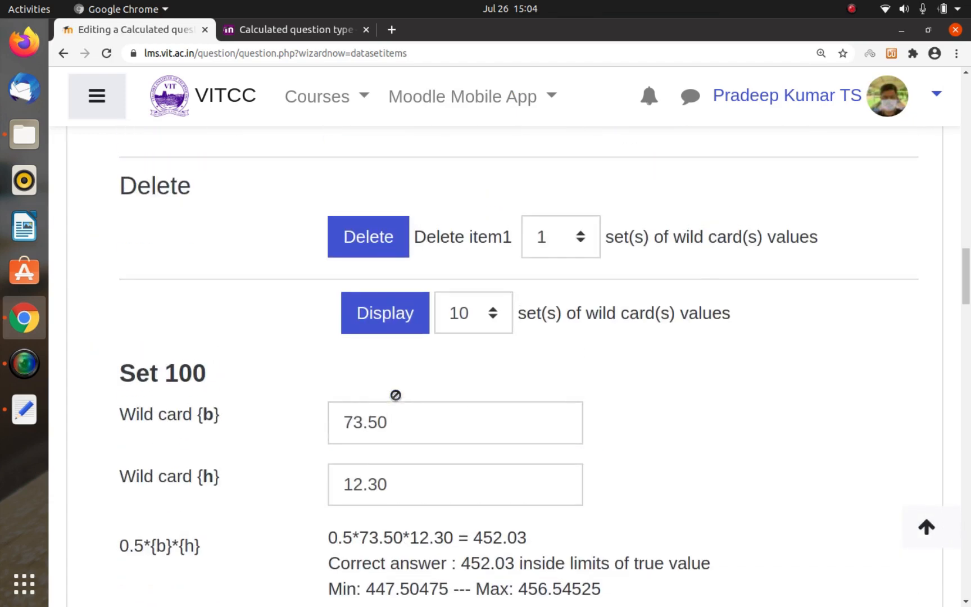
scroll(396, 395, down, 8)
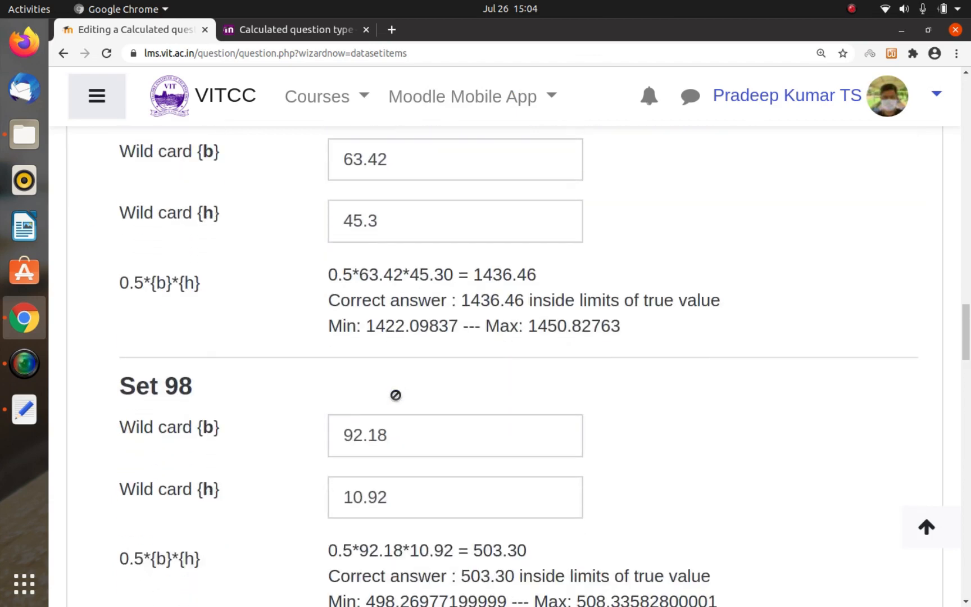
scroll(395, 395, down, 12)
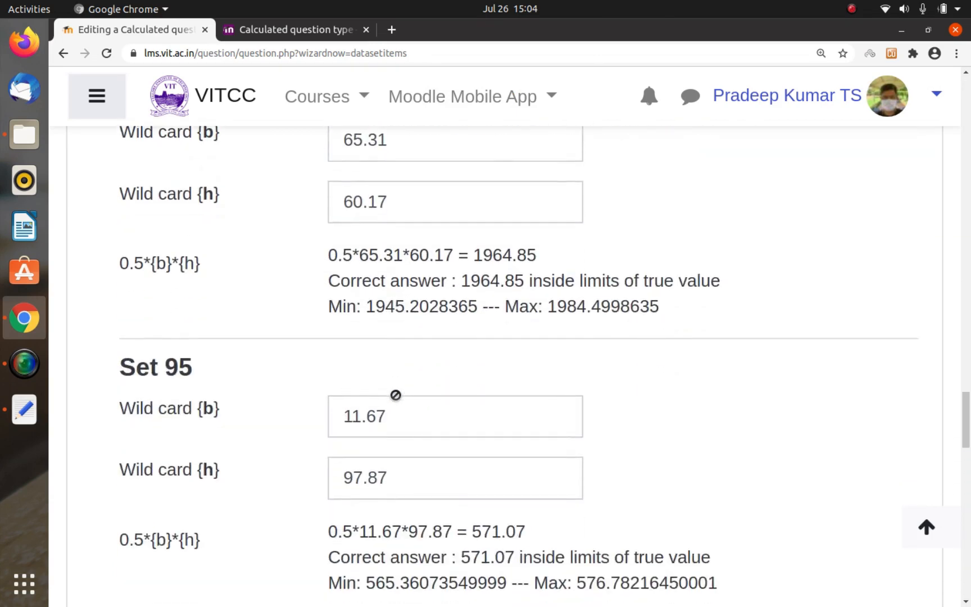
scroll(395, 395, down, 12)
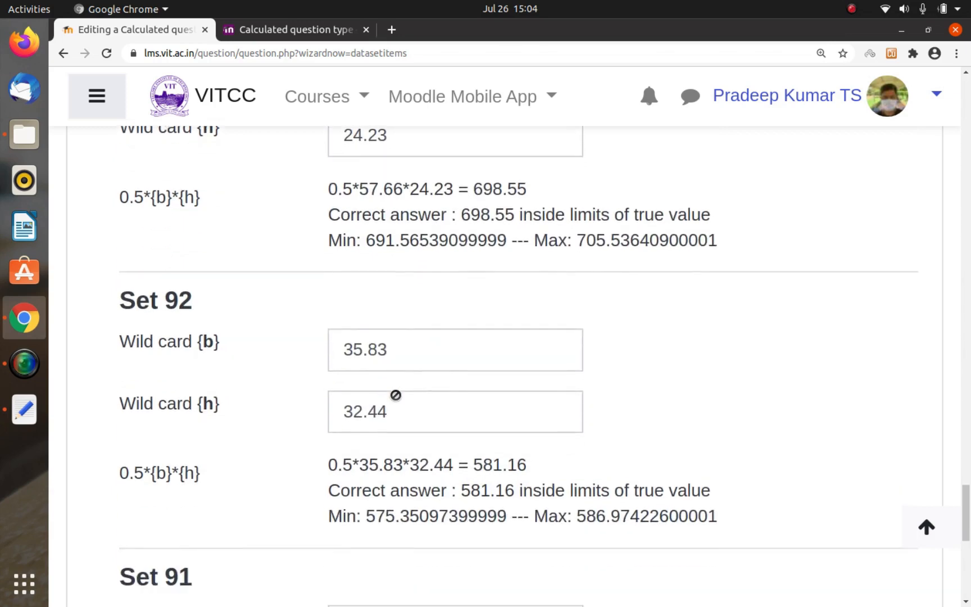
scroll(395, 395, down, 10)
scroll(395, 395, up, 3)
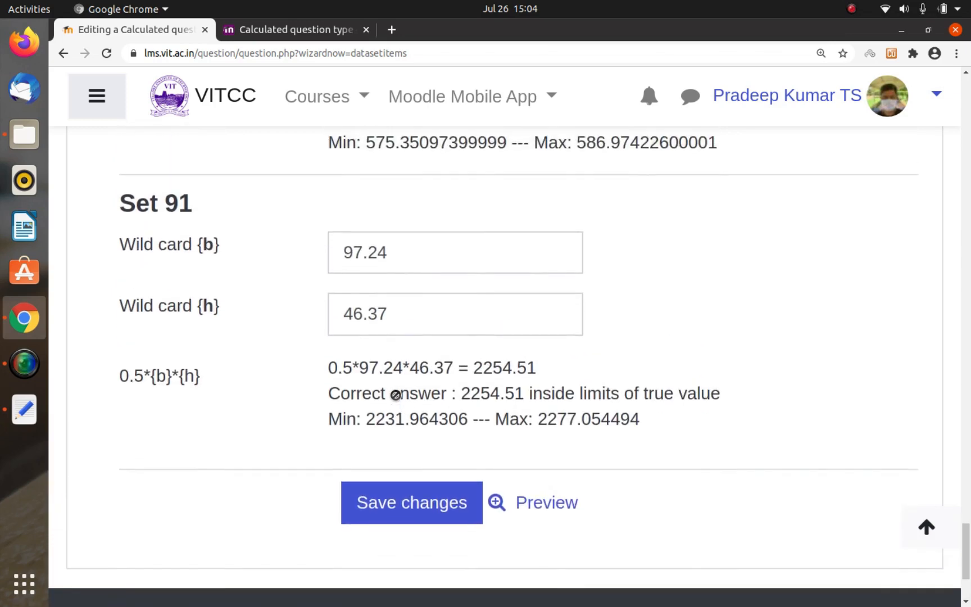
Step: Save the wildcards dataset changes and return to the question bank
scroll(396, 395, up, 2)
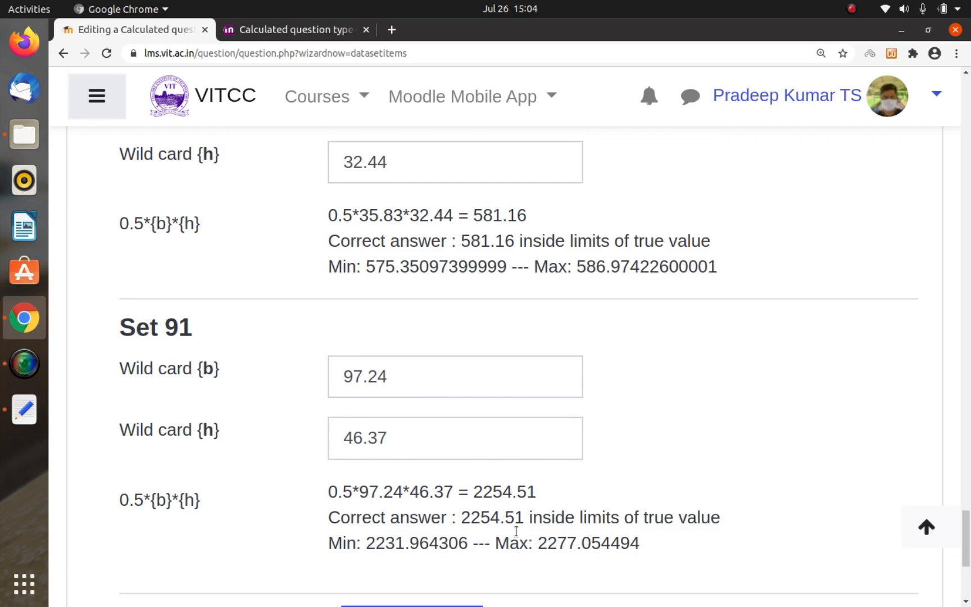
scroll(494, 521, down, 3)
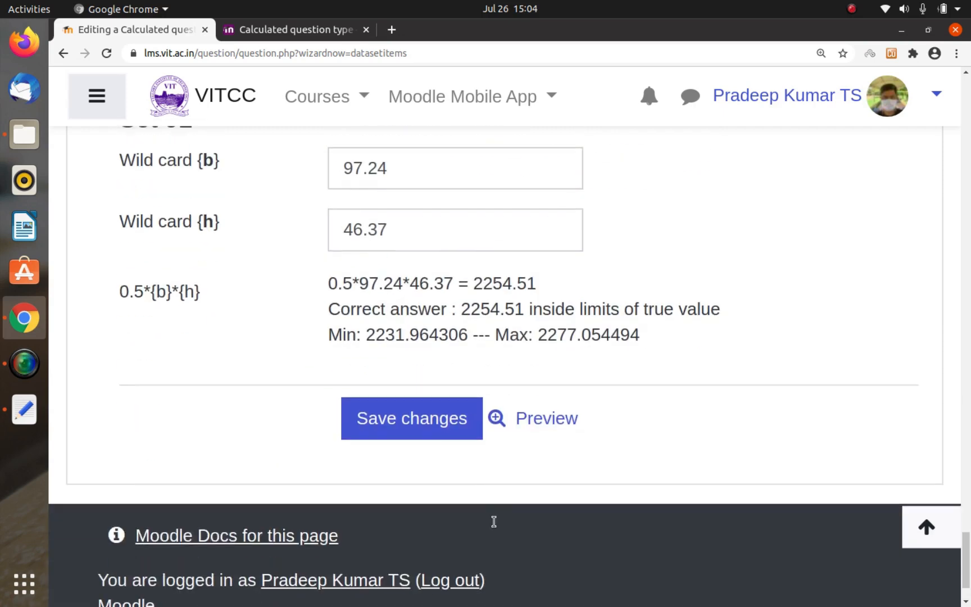
click(400, 423)
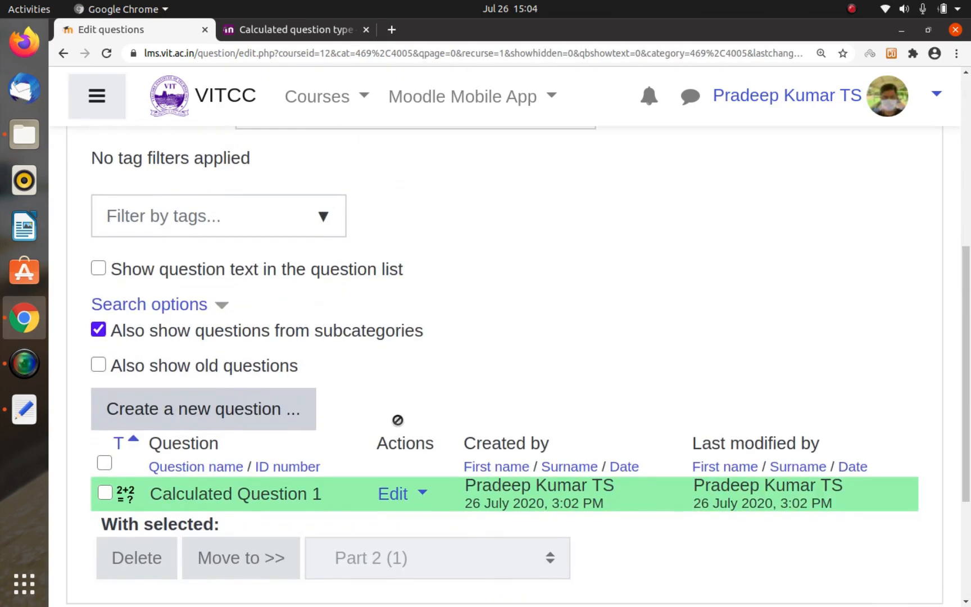
Step: Preview Calculated Question 1 and compute its triangle area in Calculator as 23.13*1.81*0.5
click(394, 493)
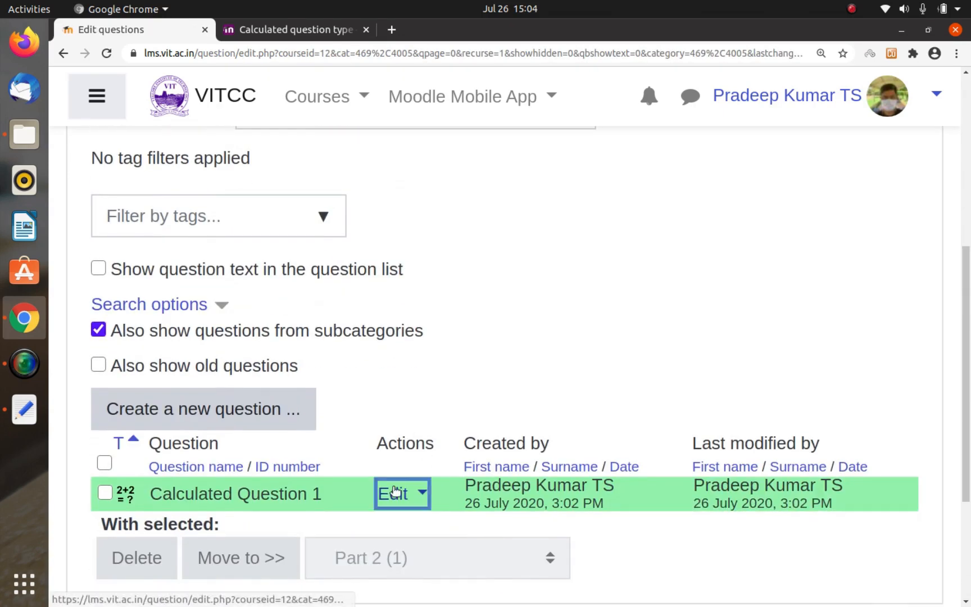
click(256, 496)
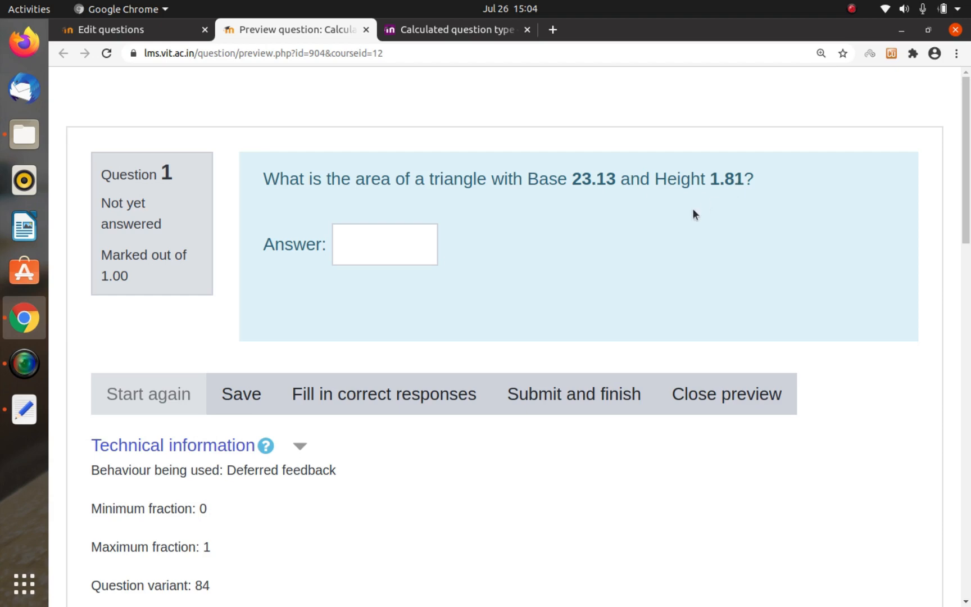
key(super)
text(cald)
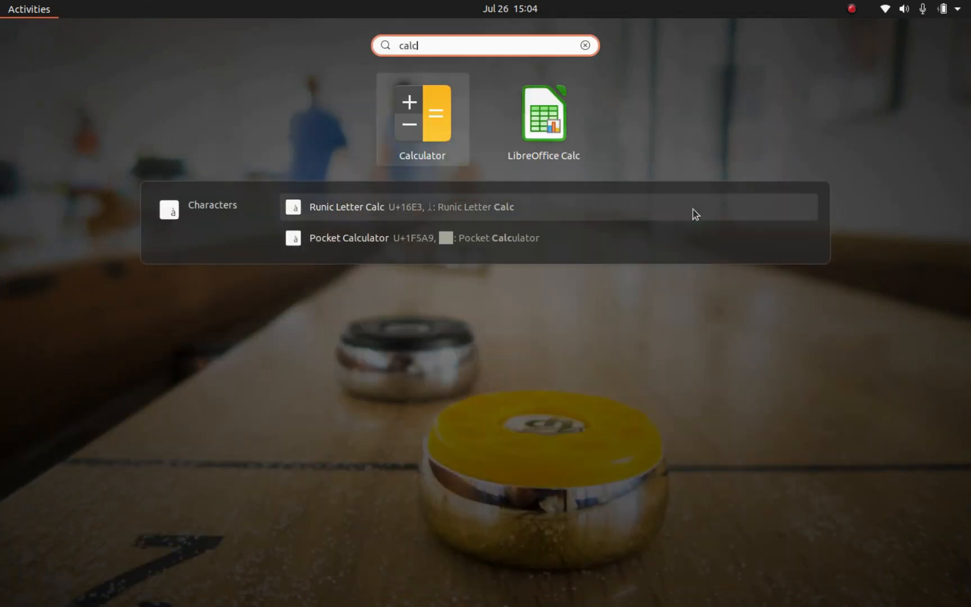
key(Return)
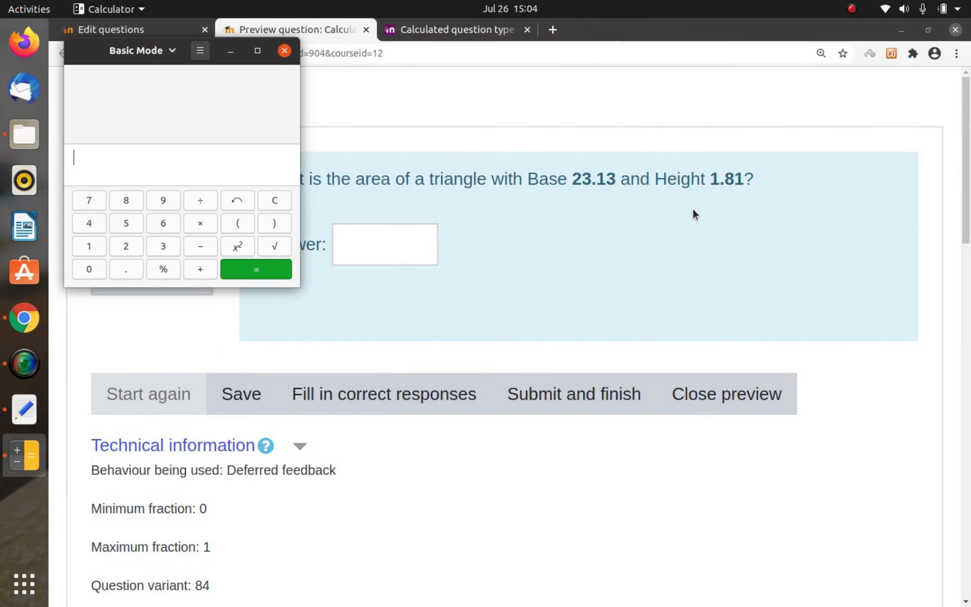
text(23.13)
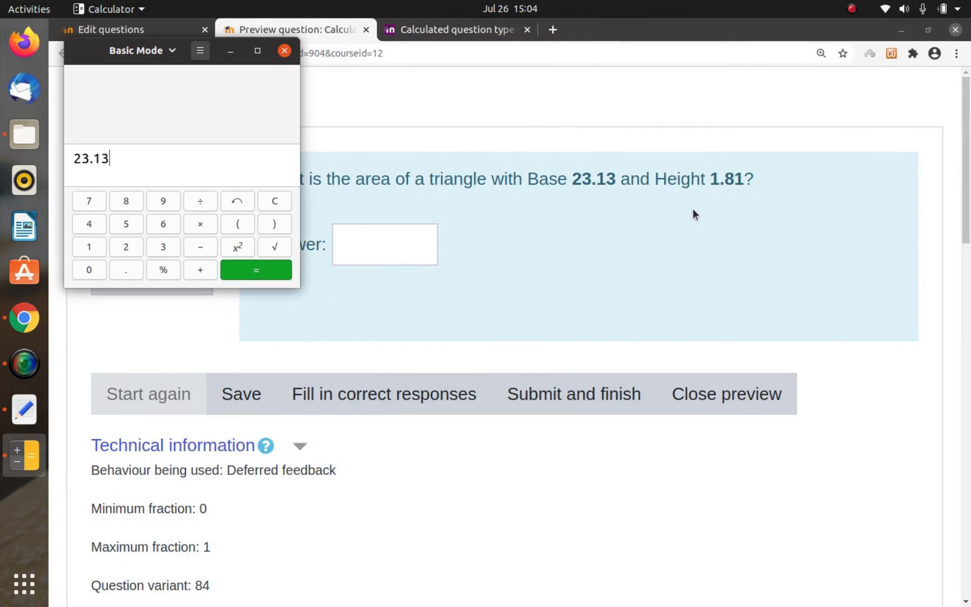
text(*1.81)
text(*0.5)
key(Return)
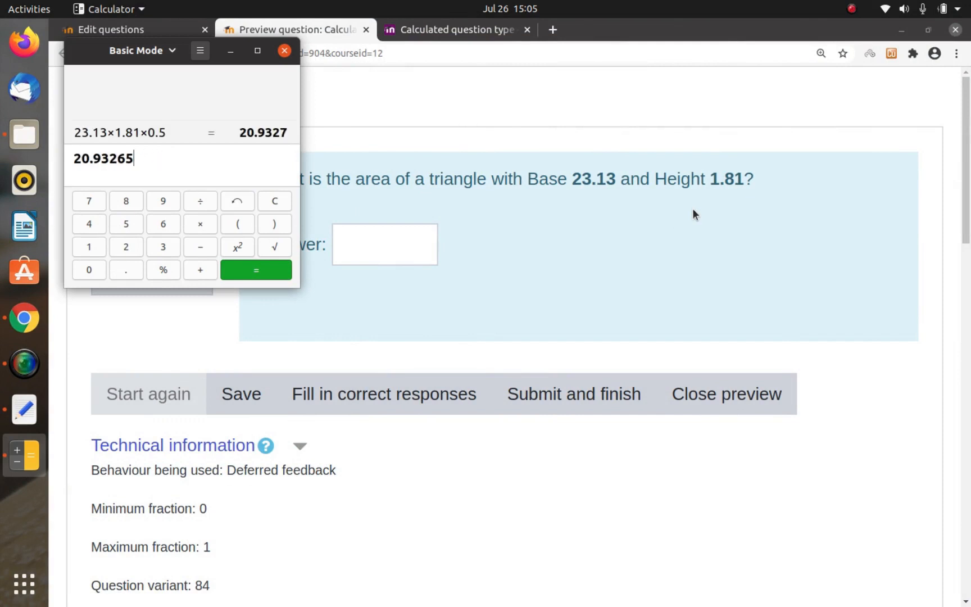
Step: Answer the previewed triangle-area question with 20.93 and submit the attempt
click(400, 243)
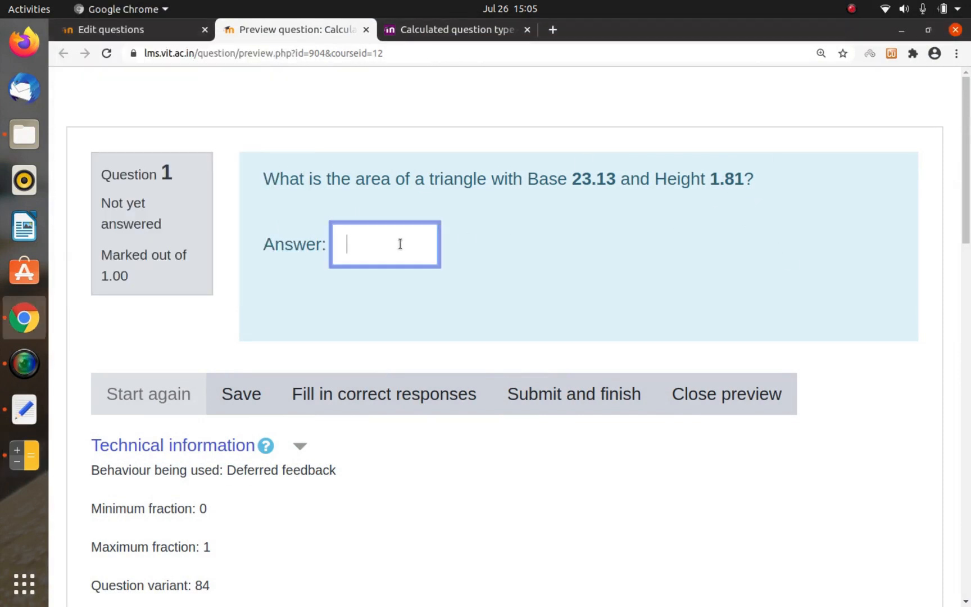
text(20.9)
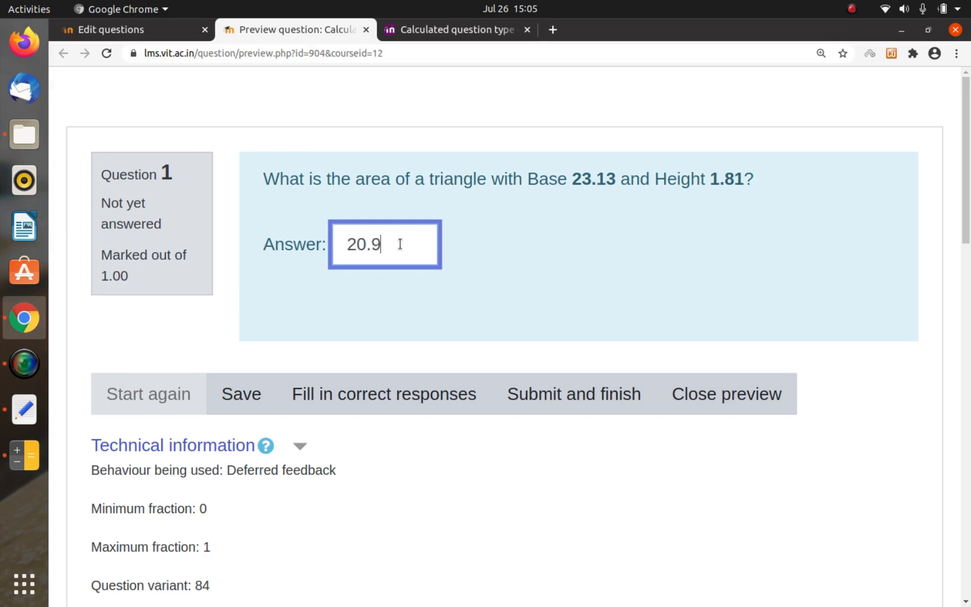
text(3)
click(523, 380)
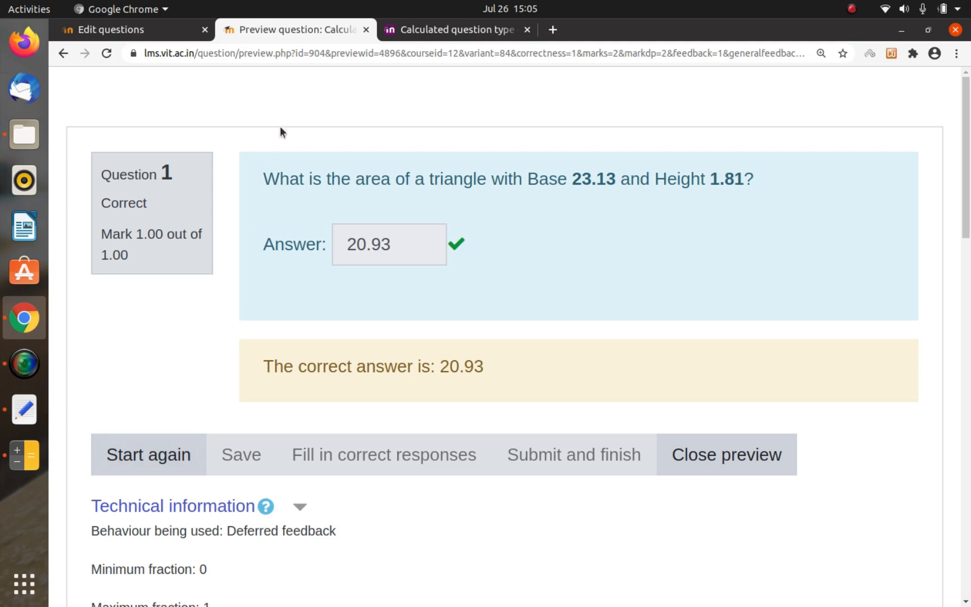
Step: Try to get a fresh attempt by reloading the submitted question preview
click(306, 53)
key(Return)
click(492, 53)
key(Return)
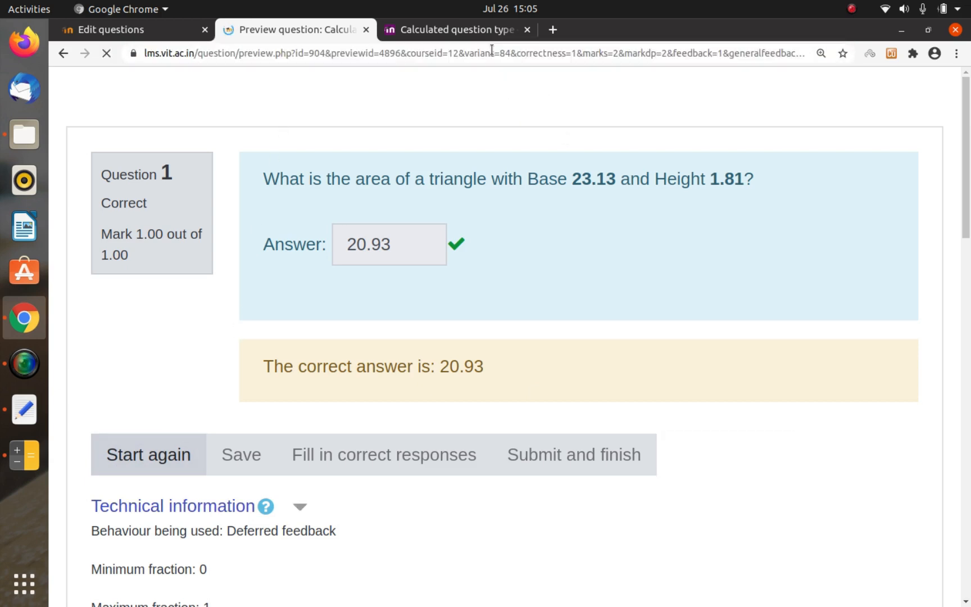
key(XF86MonBrightnessDown)
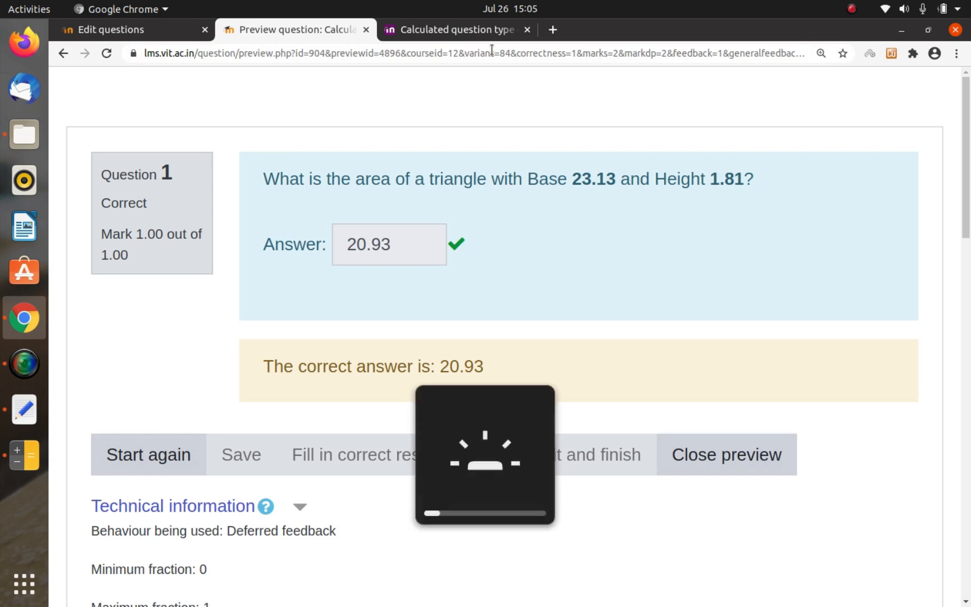
key(F5)
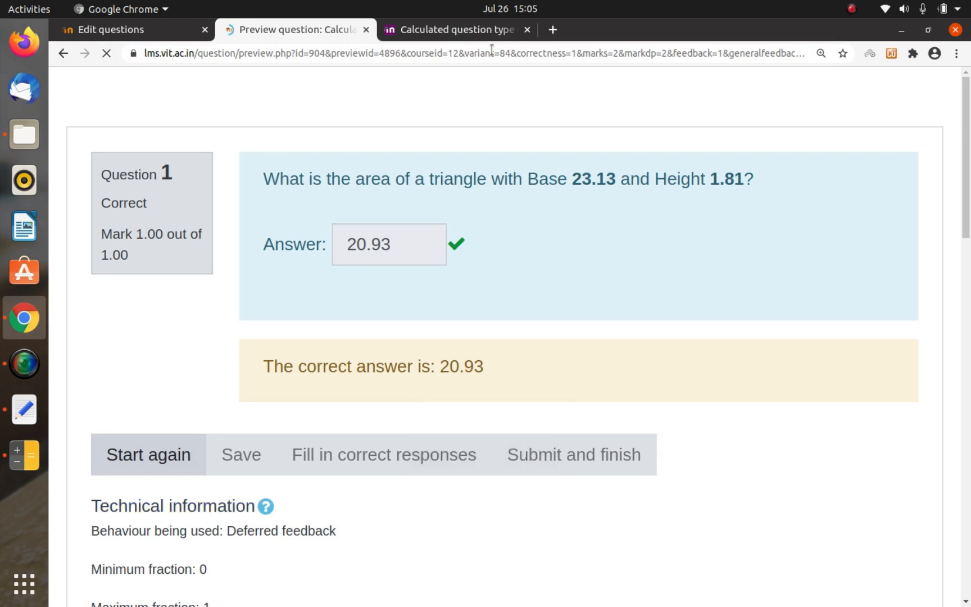
key(F5)
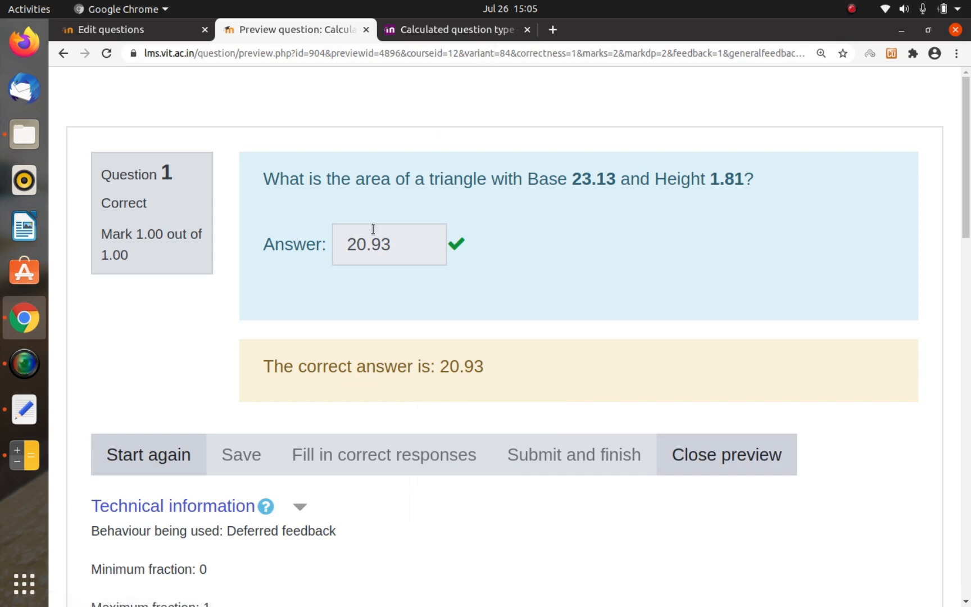
Step: Restart the preview attempt, check the computed area in Calculator, and submit 20.94 as the answer
click(149, 454)
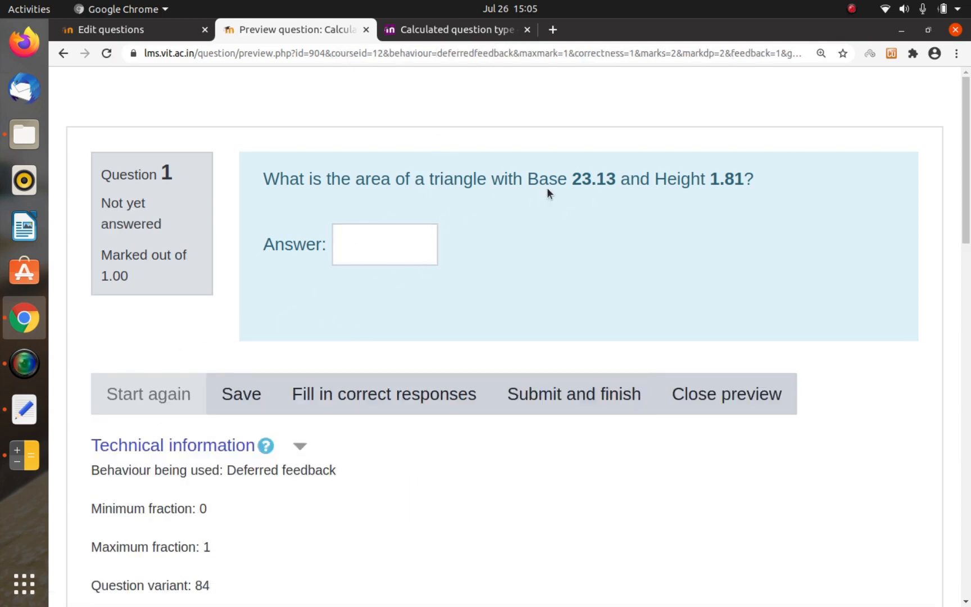
click(397, 251)
text(20)
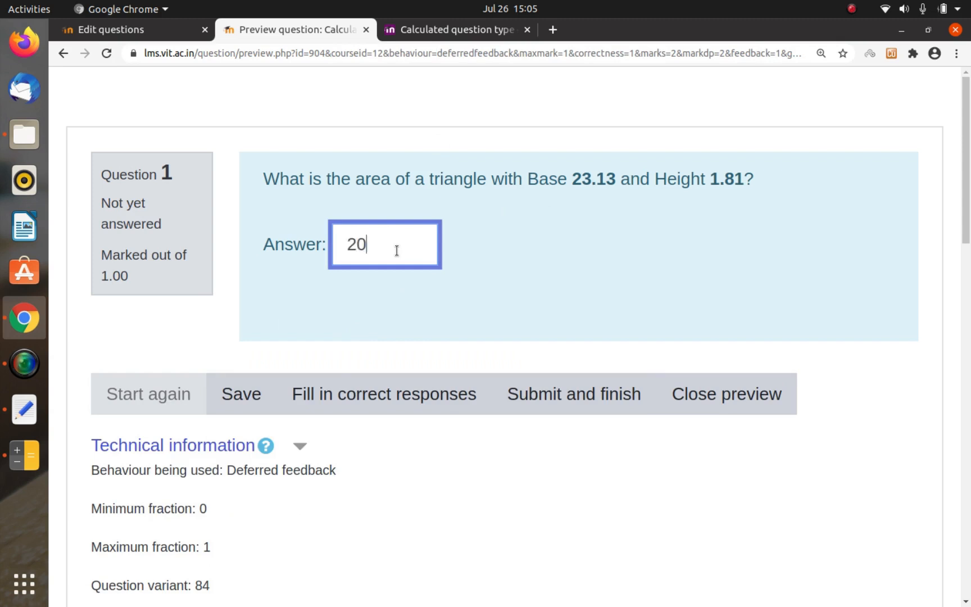
key(alt+Tab)
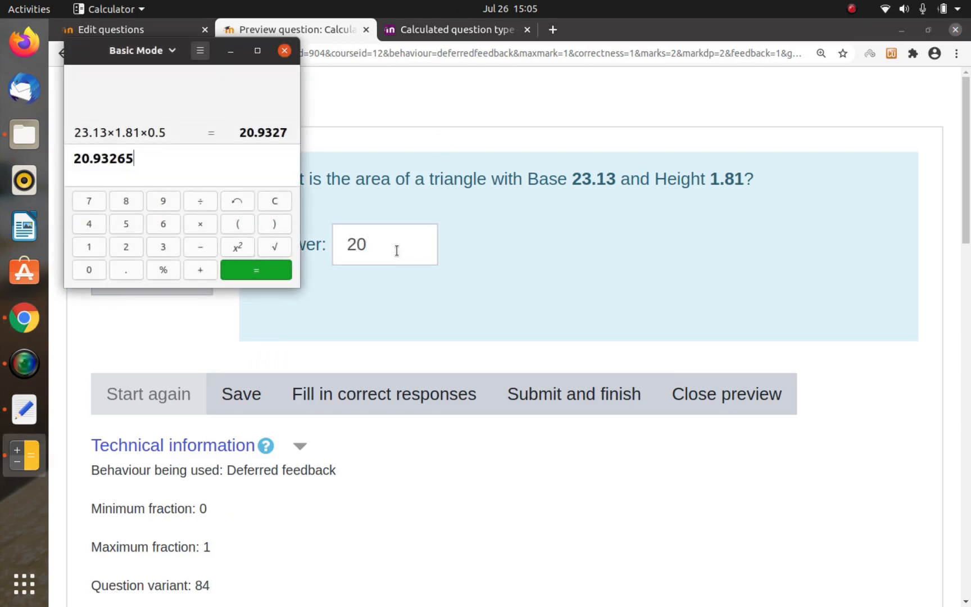
key(alt+Tab)
text(.94)
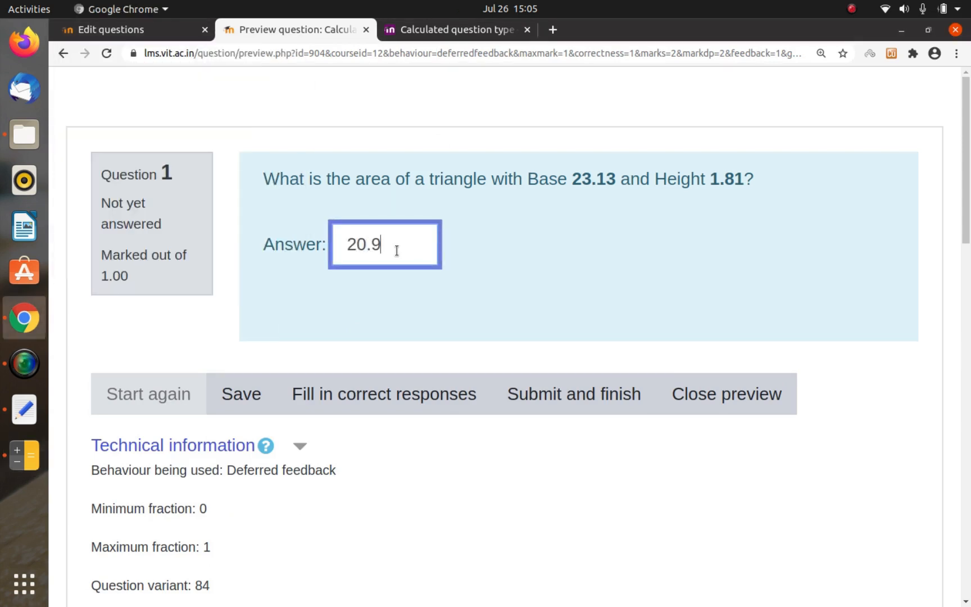
click(546, 387)
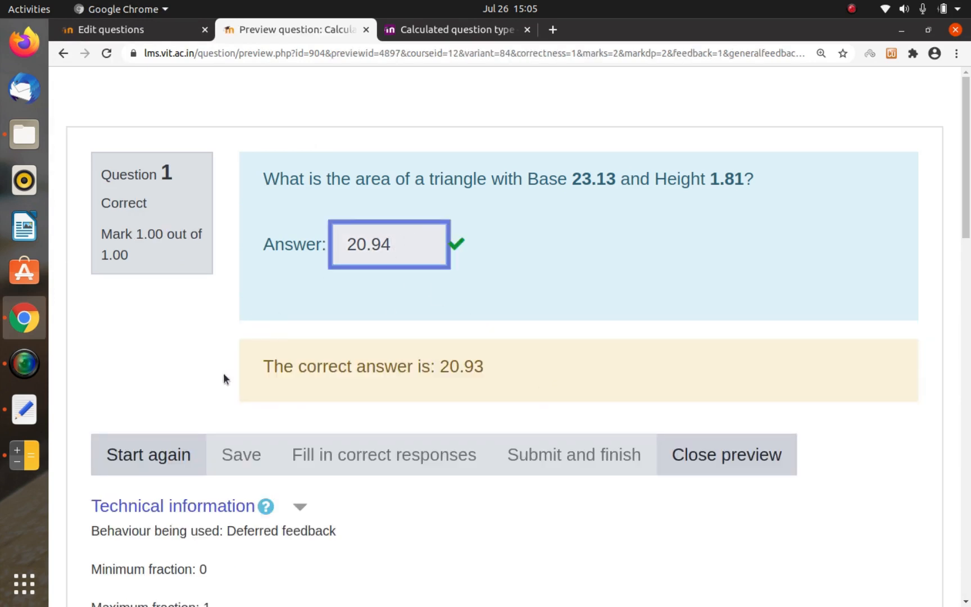
Step: Restart the preview attempt and submit 20.95 to test the answer tolerance
click(162, 454)
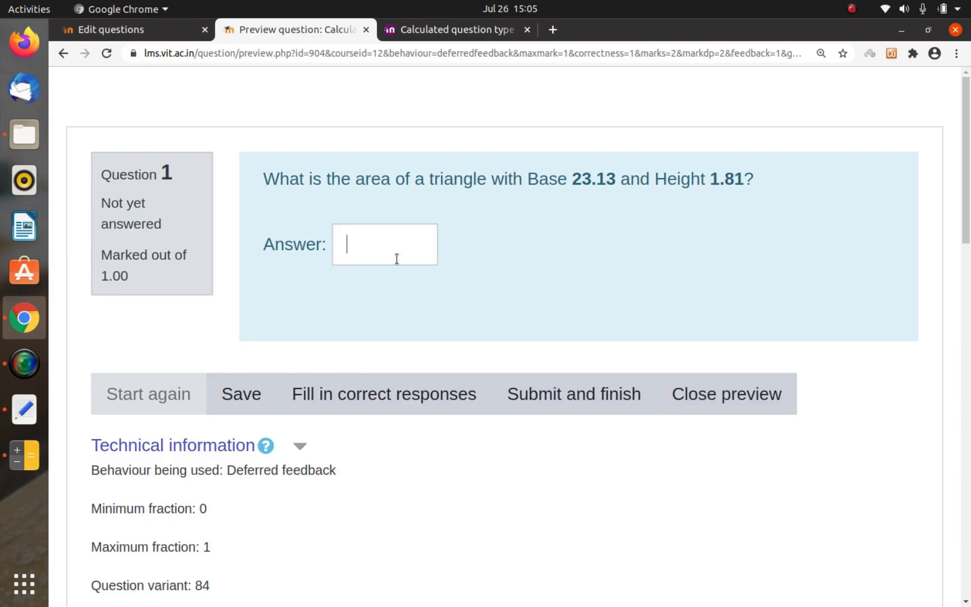
click(396, 258)
text(20.95)
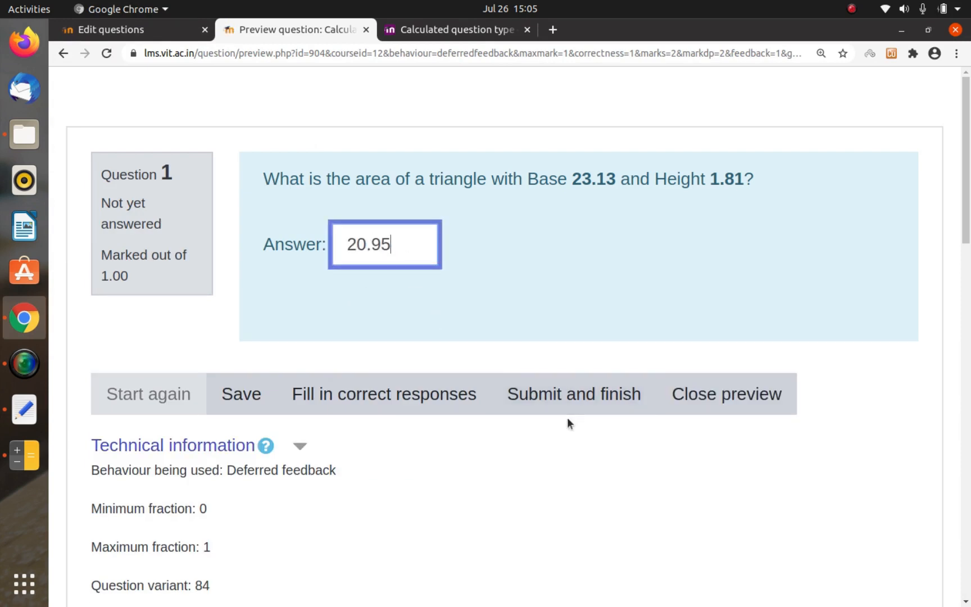
click(588, 396)
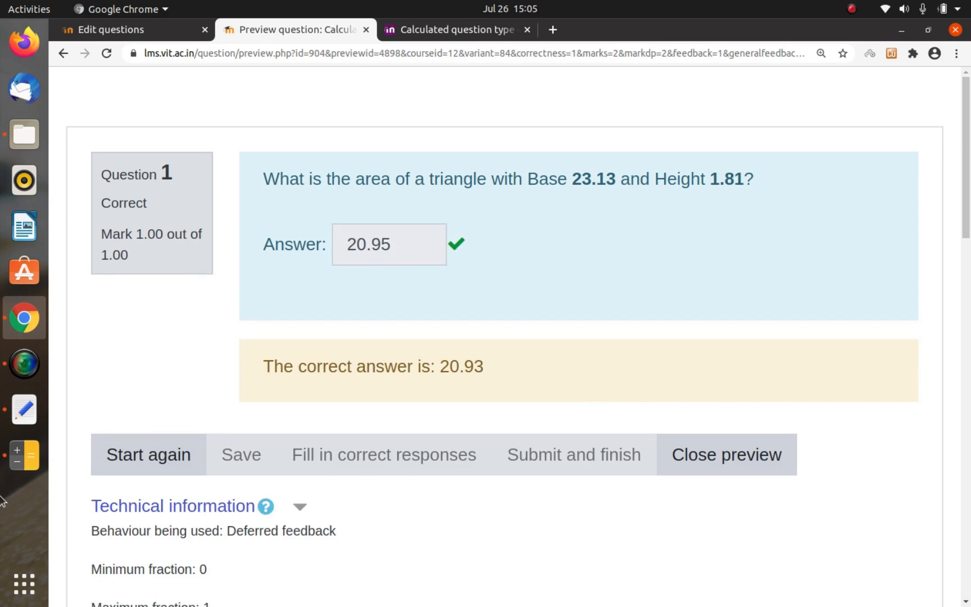
Step: Restart the preview attempt and submit 20.96 as the triangle area
click(115, 456)
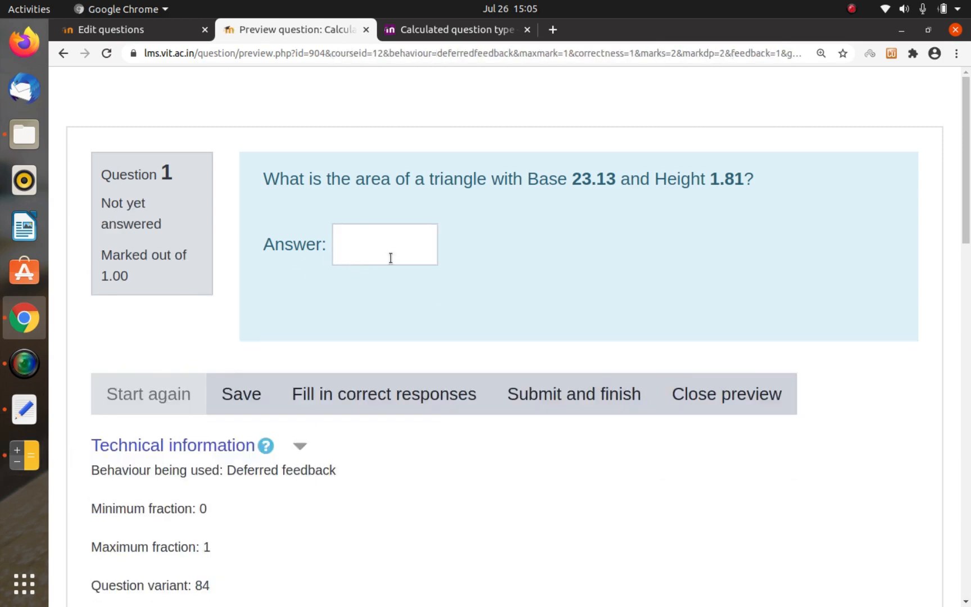
click(390, 258)
text(20.9)
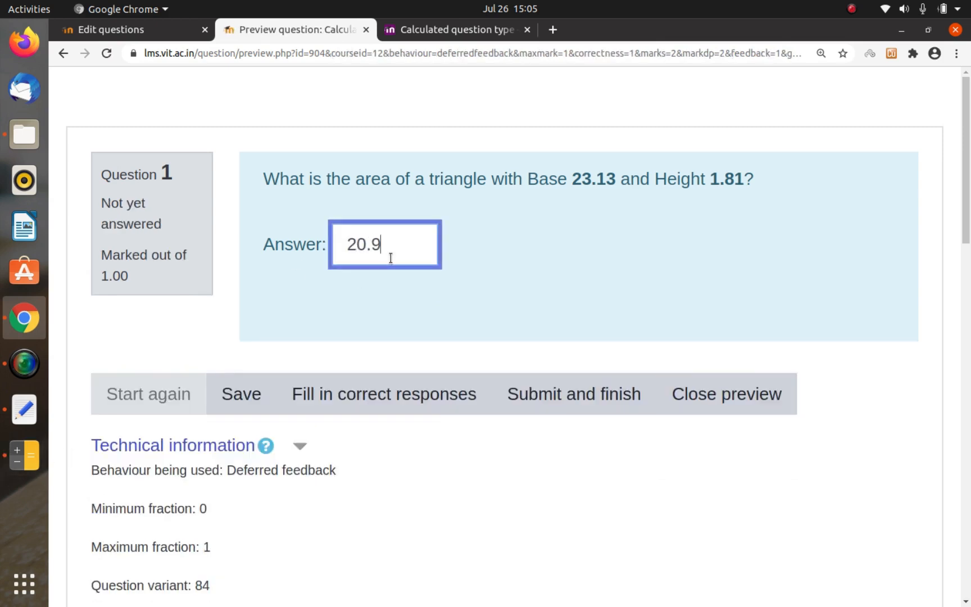
text(6)
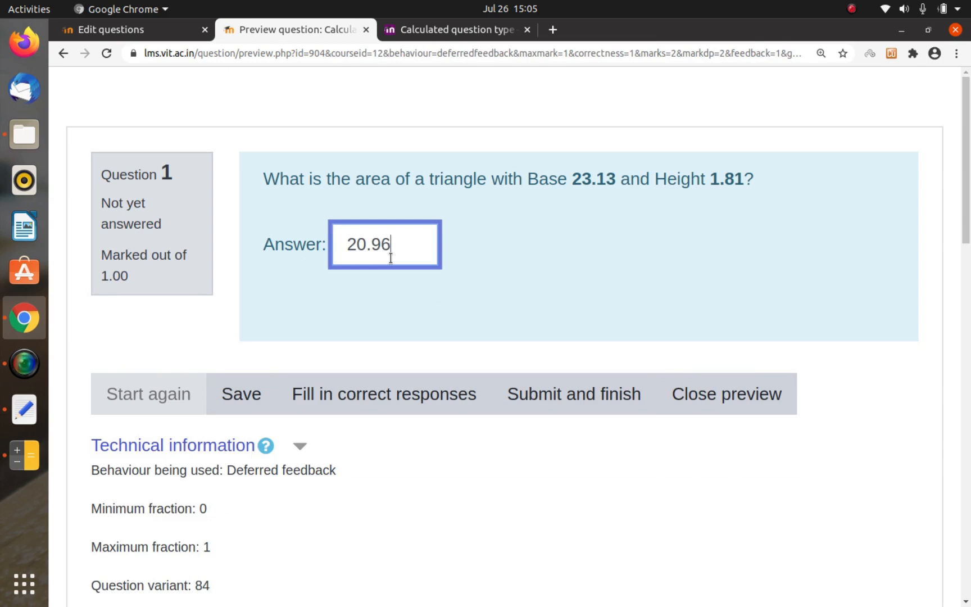
click(618, 393)
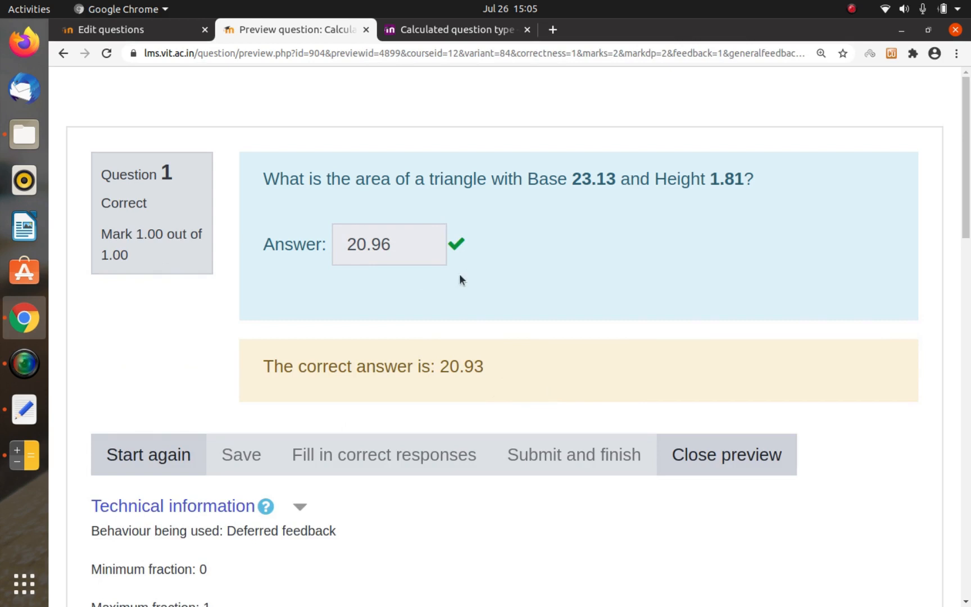
Step: Test the answer 21.0 in a restarted preview attempt and close the preview
click(170, 458)
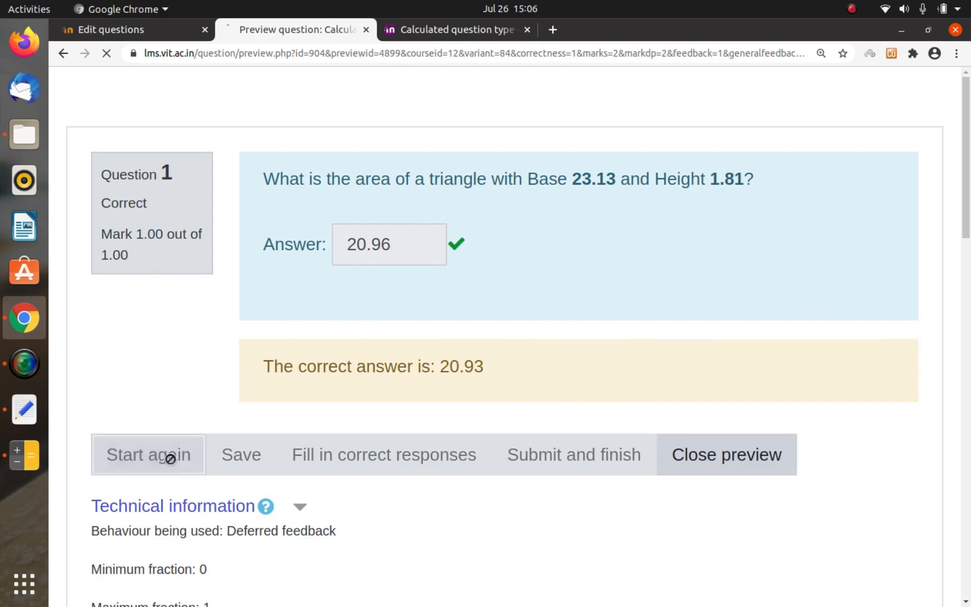
click(399, 233)
text(21.)
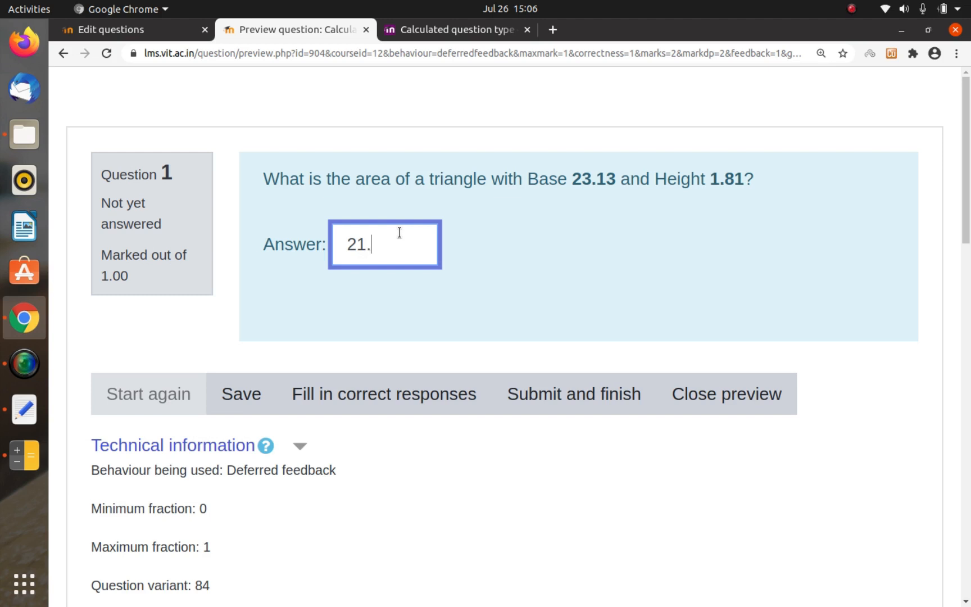
text(0)
click(551, 380)
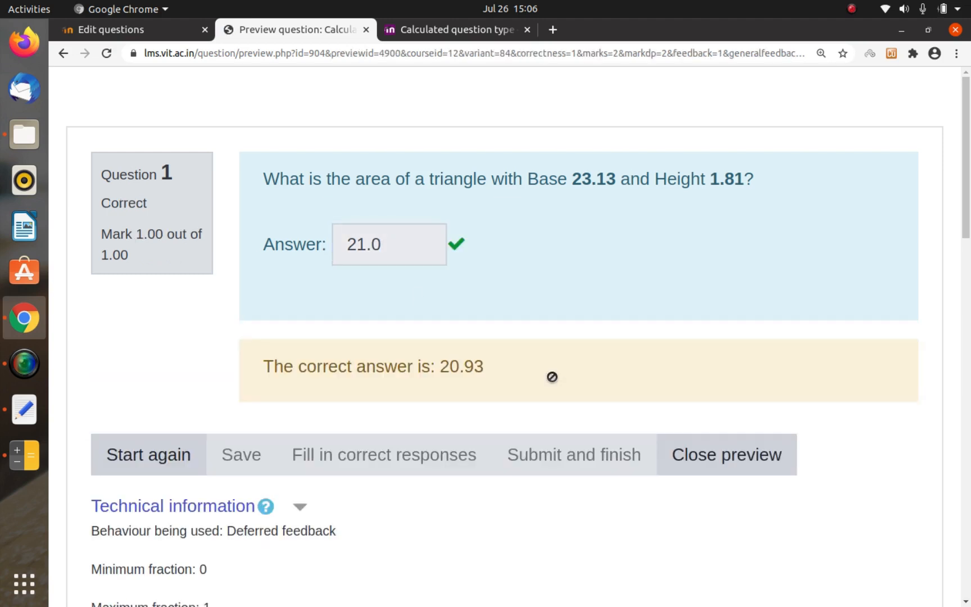
click(716, 455)
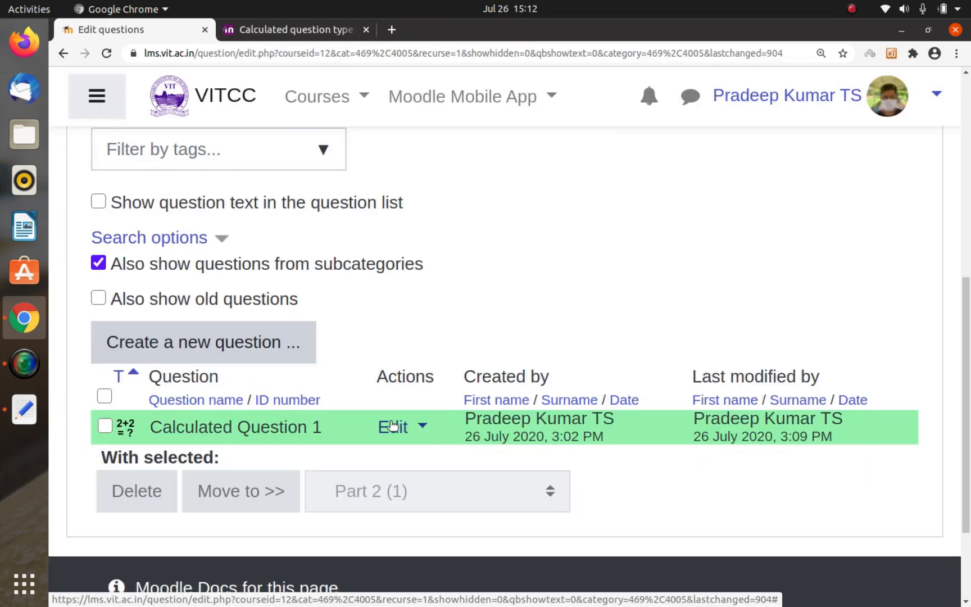
Step: Open Calculated Question 1 for editing and review its question text, answer formula, tolerance and display format
click(400, 427)
click(269, 325)
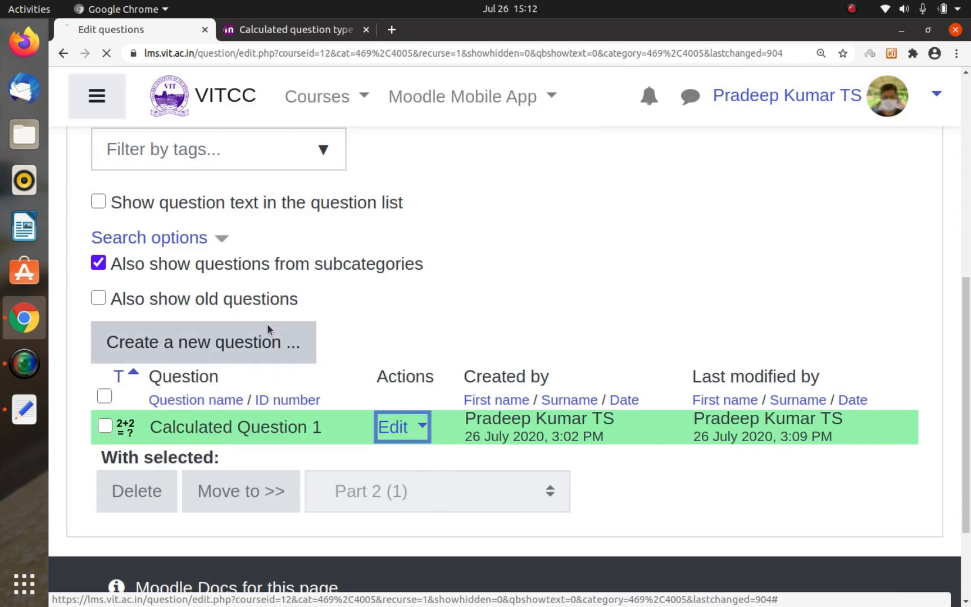
scroll(390, 357, down, 6)
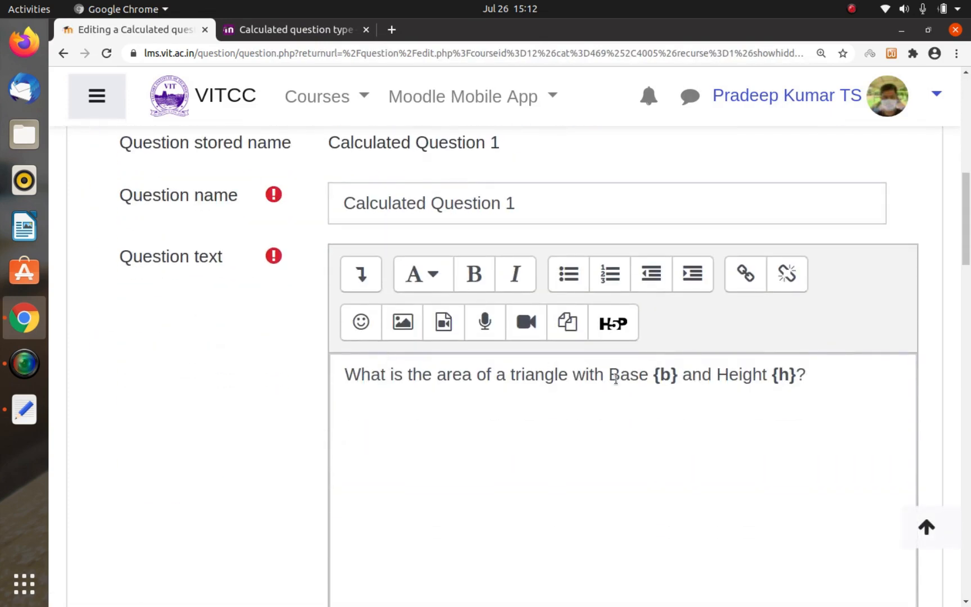
scroll(653, 382, down, 10)
scroll(653, 383, down, 6)
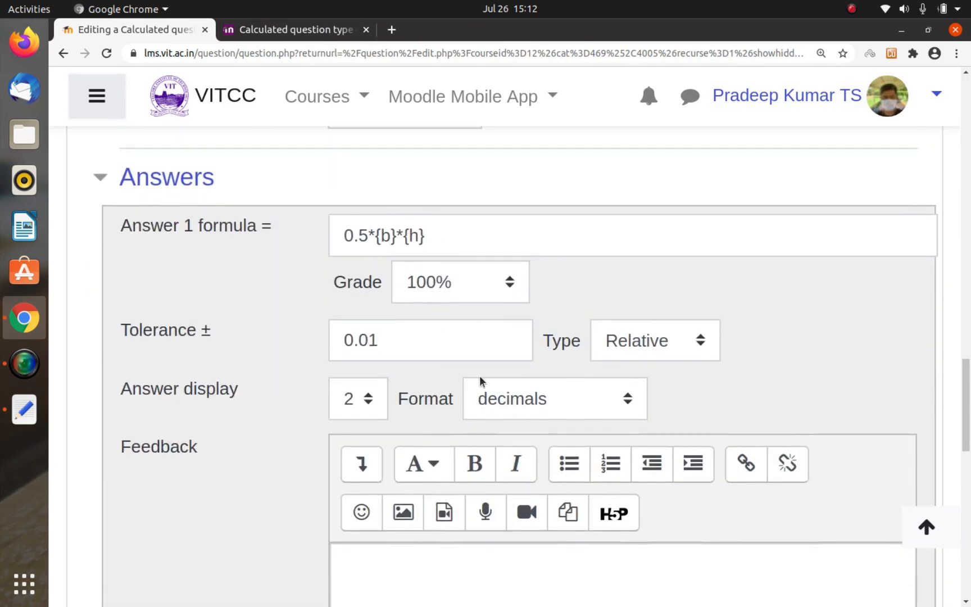
scroll(480, 381, down, 15)
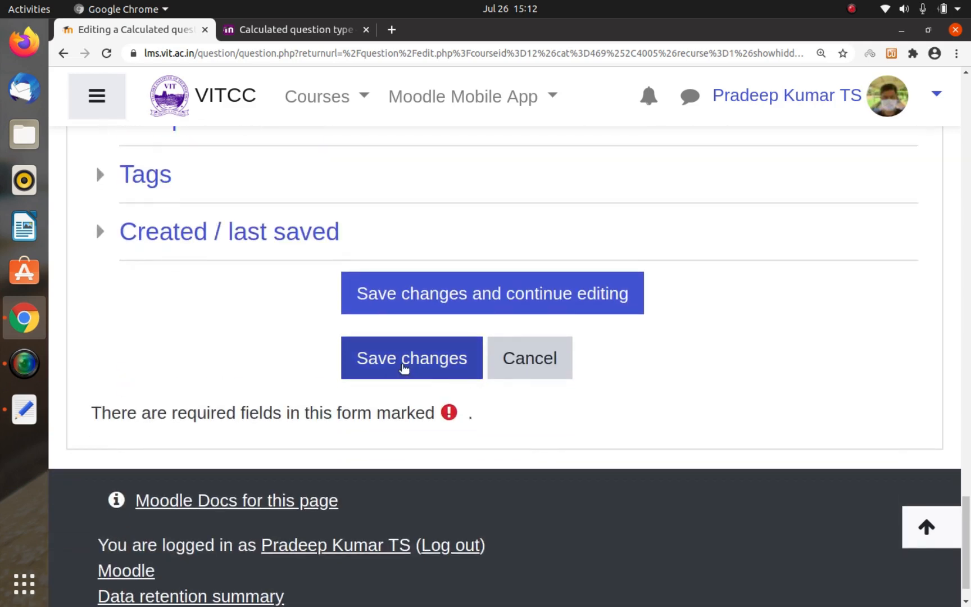
Step: Save Calculated Question 1 and continue to its wildcards datasets page with the Do not synchronise option
click(403, 368)
scroll(402, 364, down, 10)
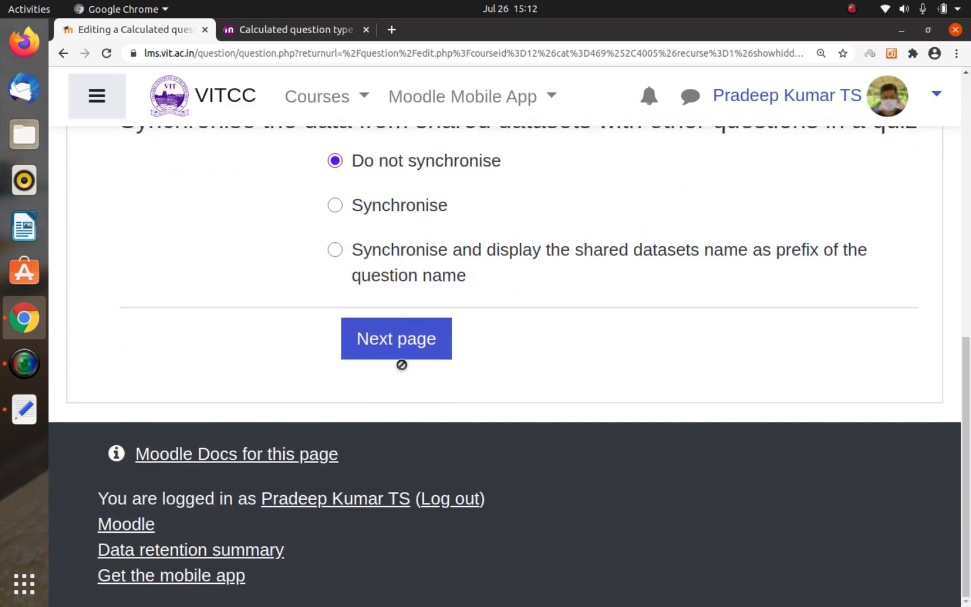
click(407, 342)
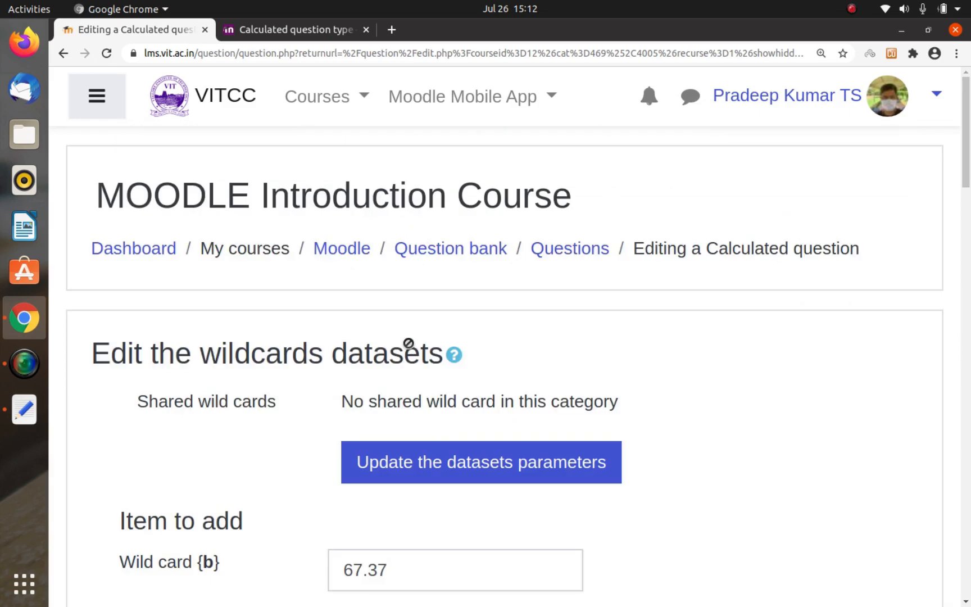
Step: Expand the answer tolerance parameters and copy the calculated answer 3266.43 for the formula 0.5*{b}*{h}
scroll(408, 342, down, 15)
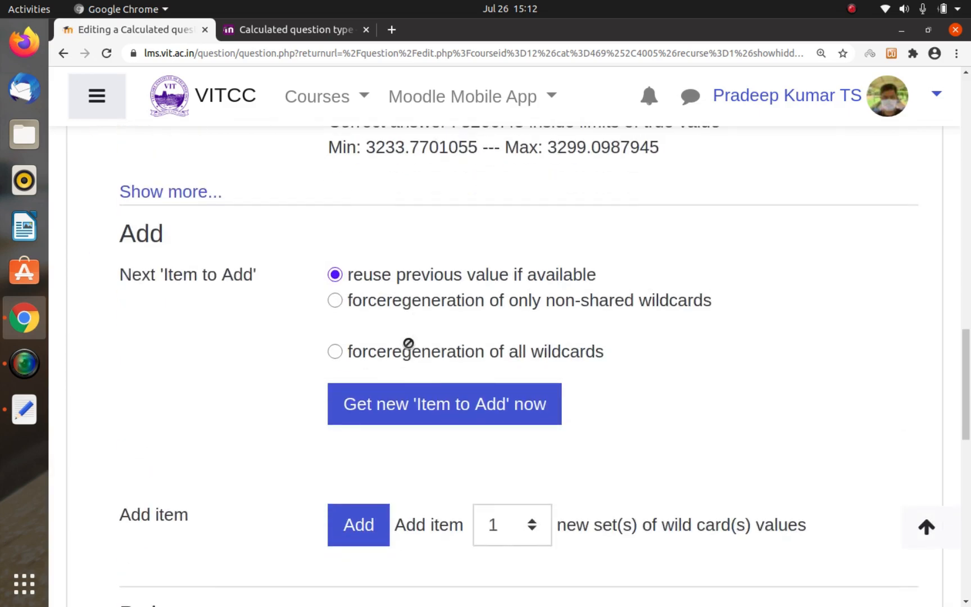
scroll(409, 343, up, 4)
click(202, 424)
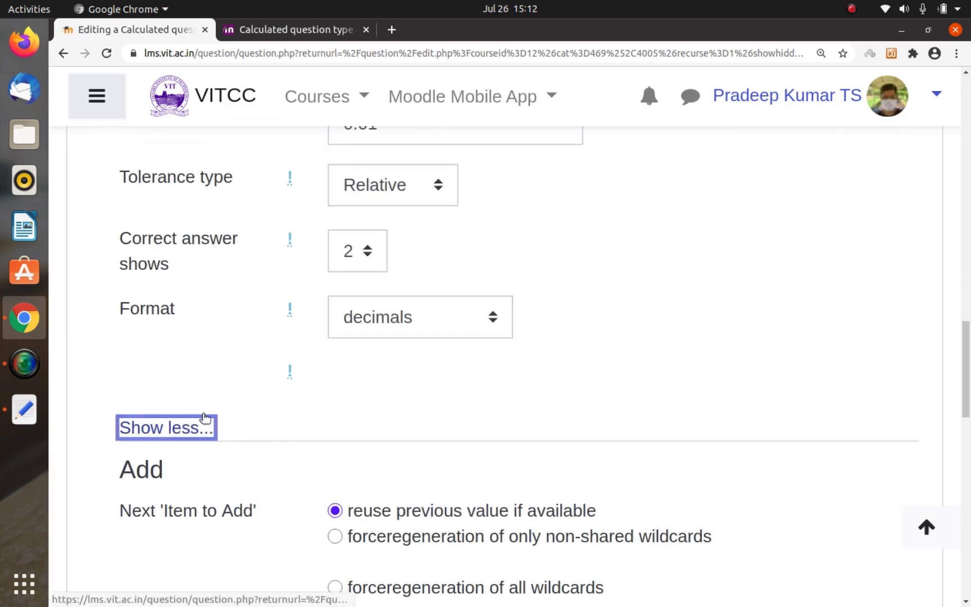
scroll(399, 393, up, 7)
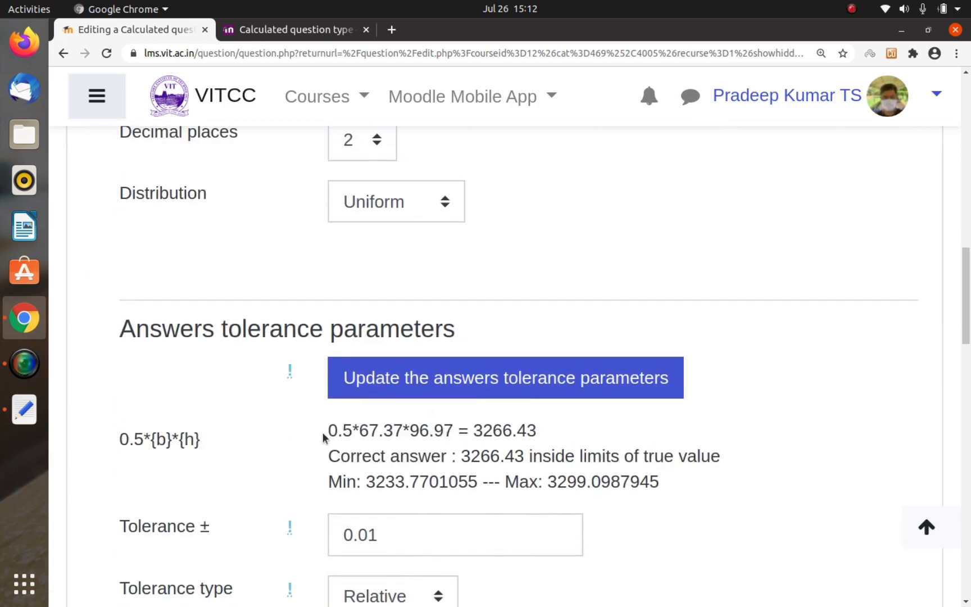
double_click(478, 436)
key(ctrl+c)
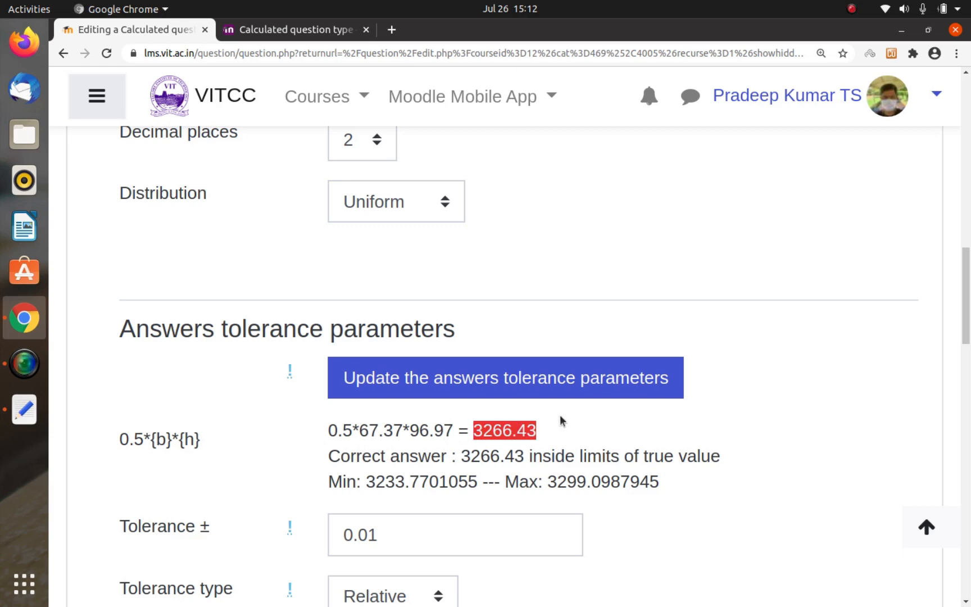
Step: Remove the stray tab space before "and 3.02" in the MoodleQuiz2 notes and launch the Calculator app
key(alt+Tab)
key(Tab)
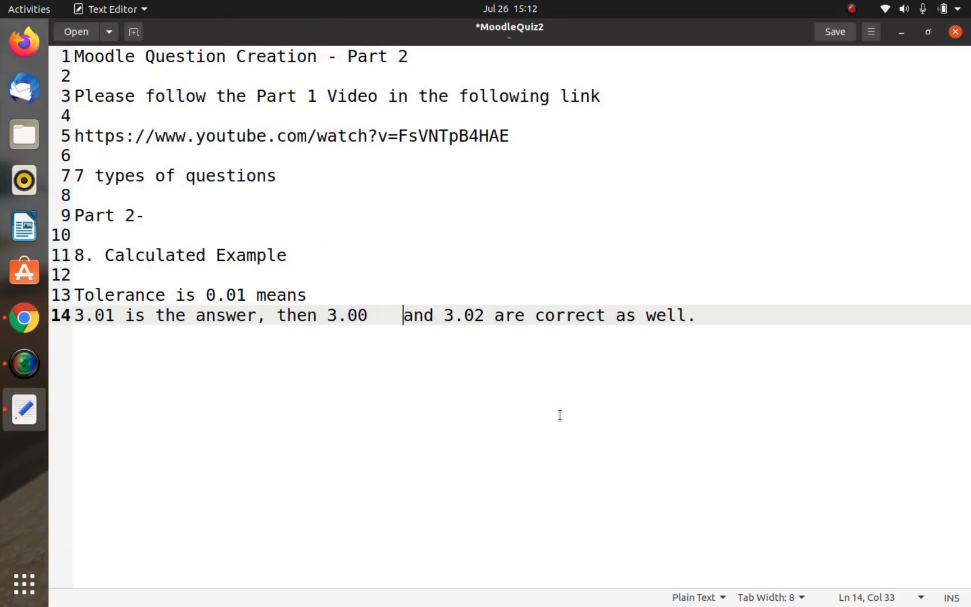
key(BackSpace)
key(super)
text(calc)
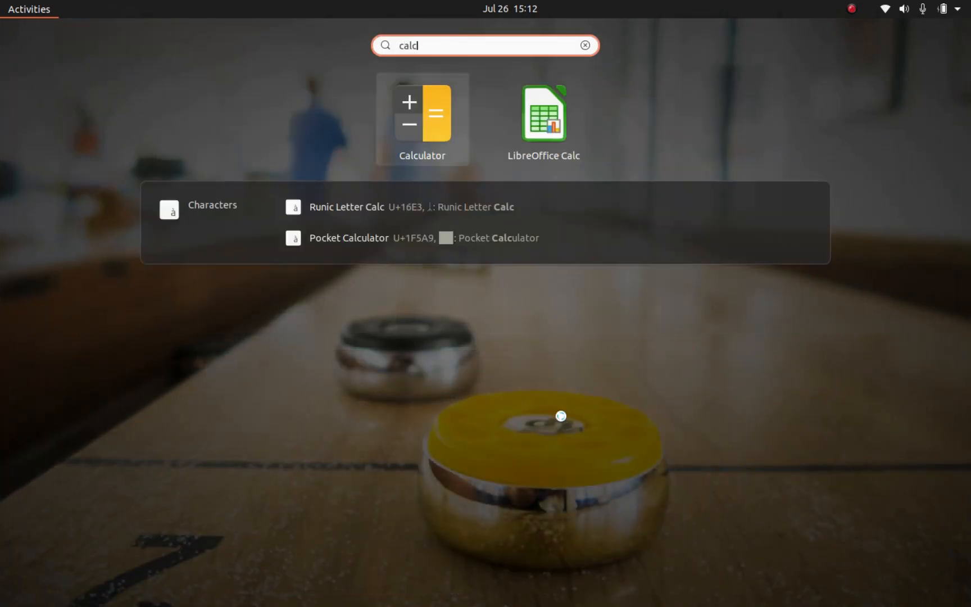
key(Return)
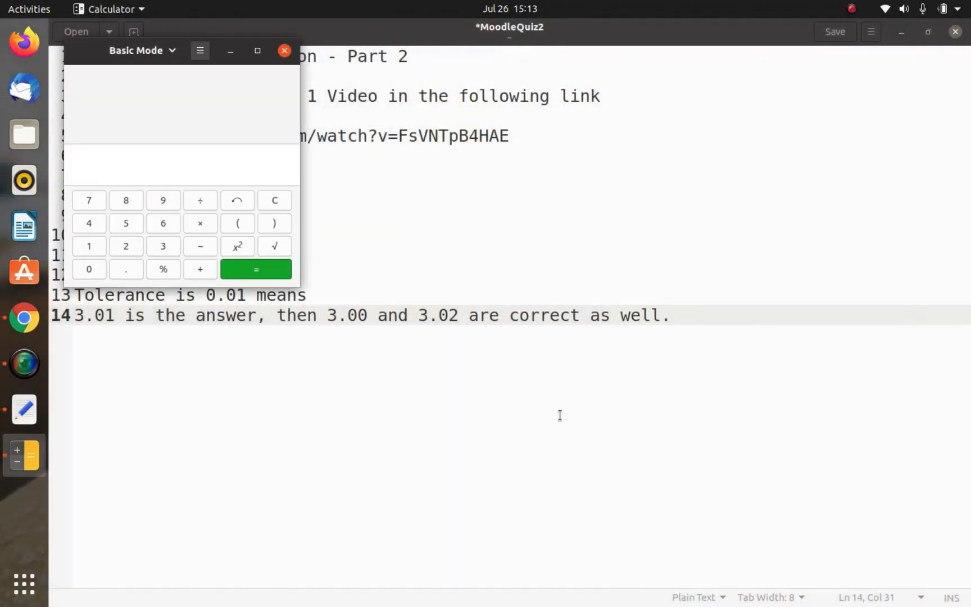
Step: Paste the copied answer 3266.43 into Calculator and multiply it by the tolerance 0.01
key(alt+Tab)
key(Tab)
key(alt+Tab)
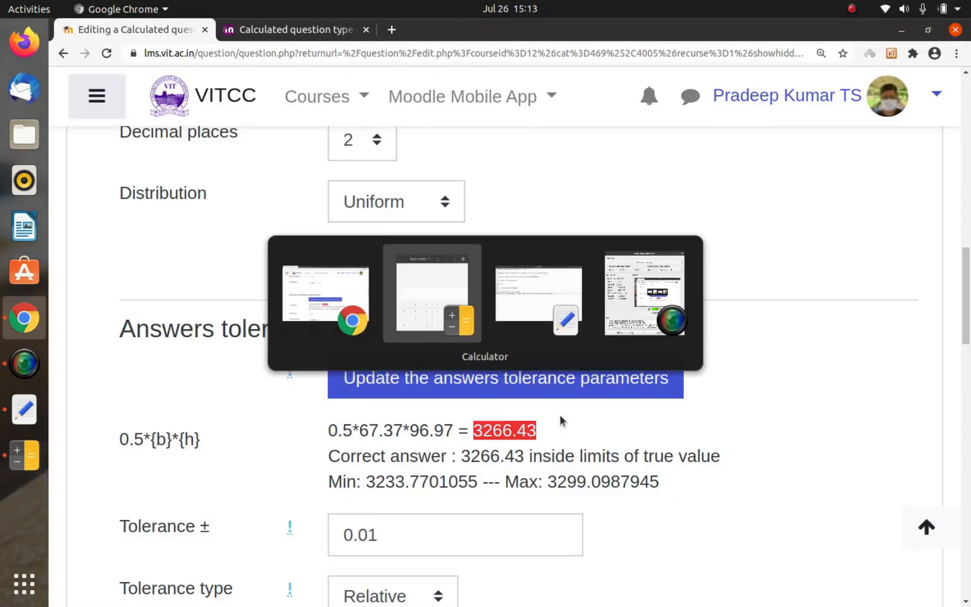
key(ctrl+v)
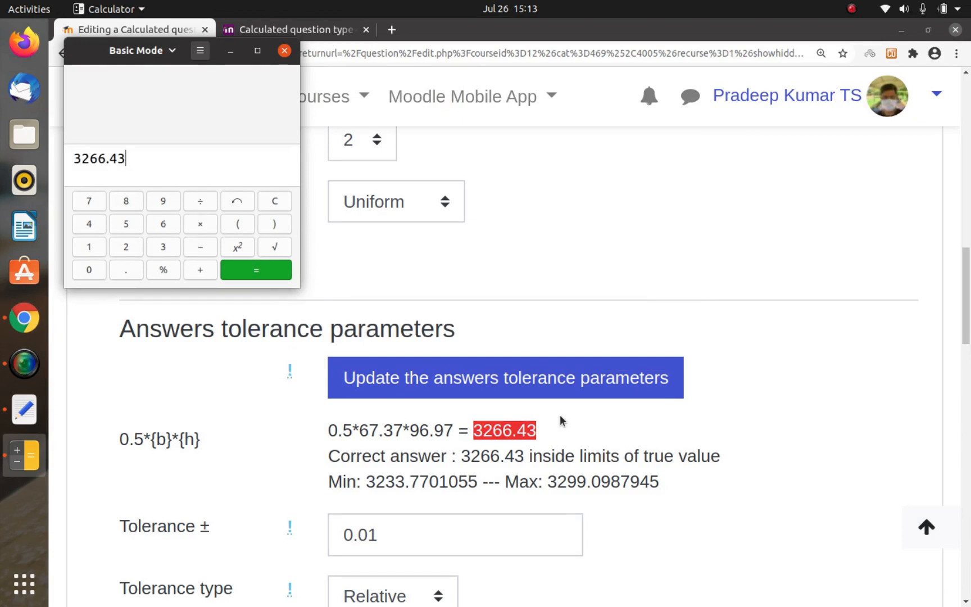
text(*)
text(0.01)
key(Return)
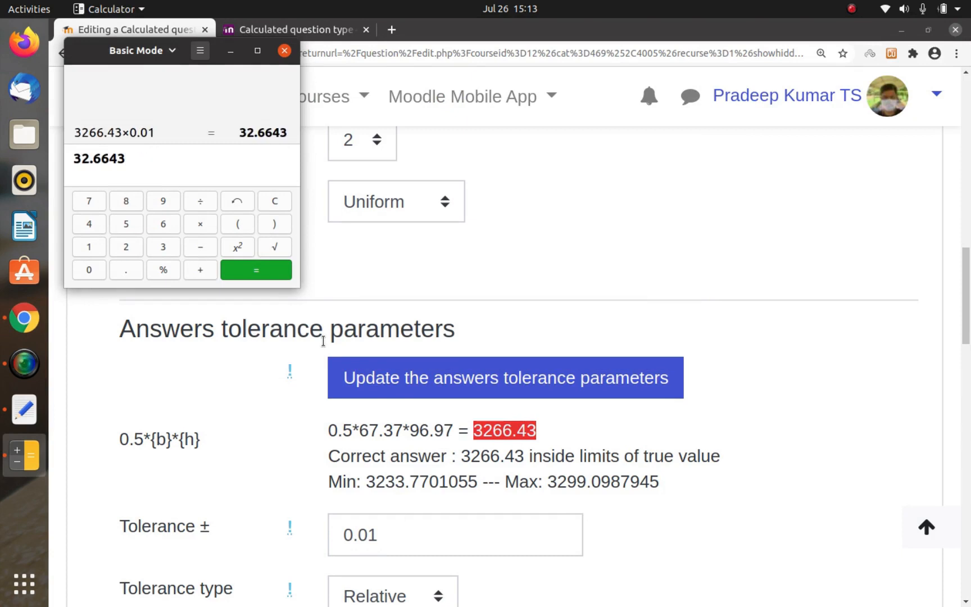
Step: Add 3266.43 to the multiplication result in Calculator to work out the upper tolerance limit
text(−)
key(BackSpace)
text(+3266.43)
key(Return)
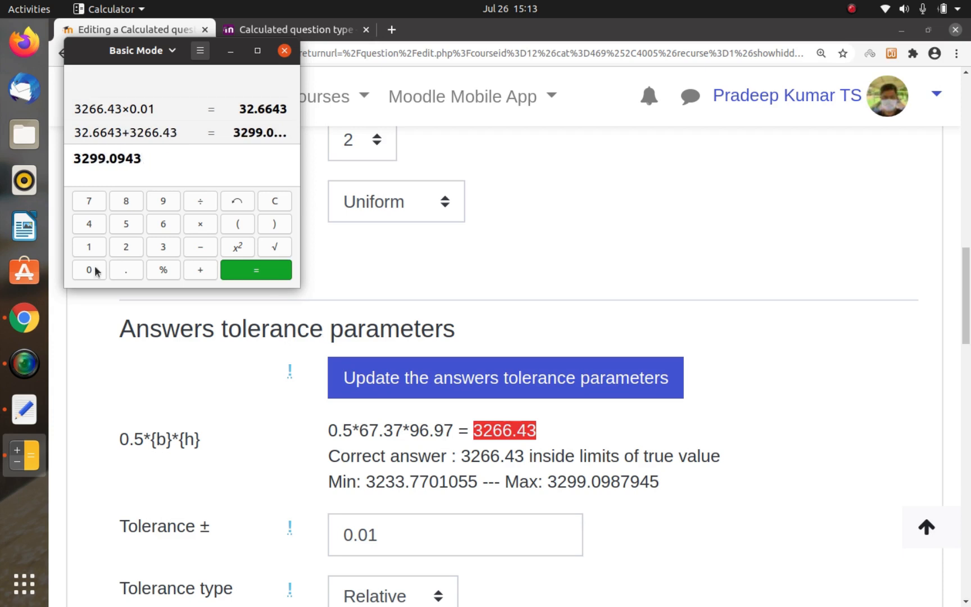
Step: Switch back to Chrome and examine the Min and Max limits shown for the formula's correct answer
double_click(568, 482)
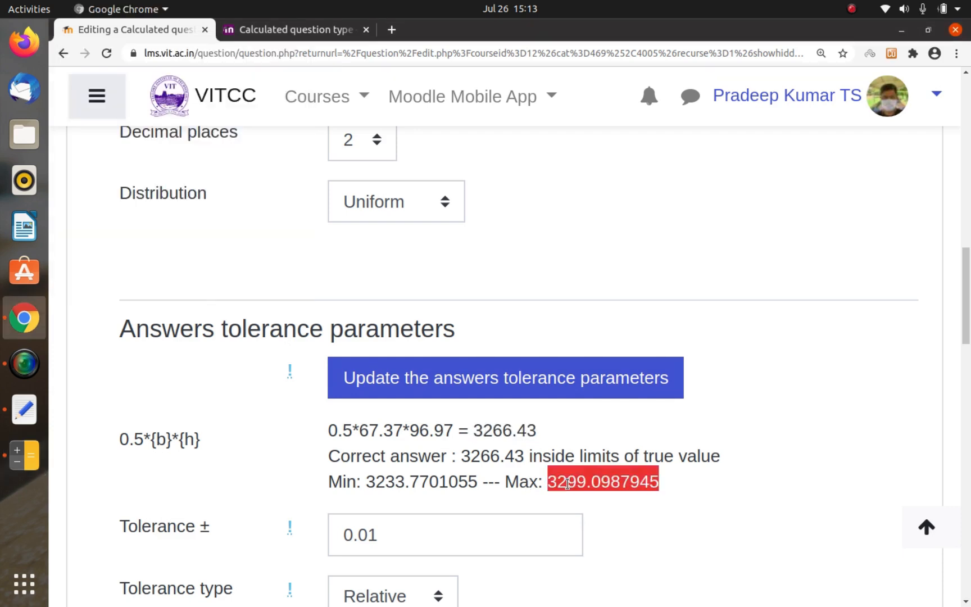
triple_click(382, 481)
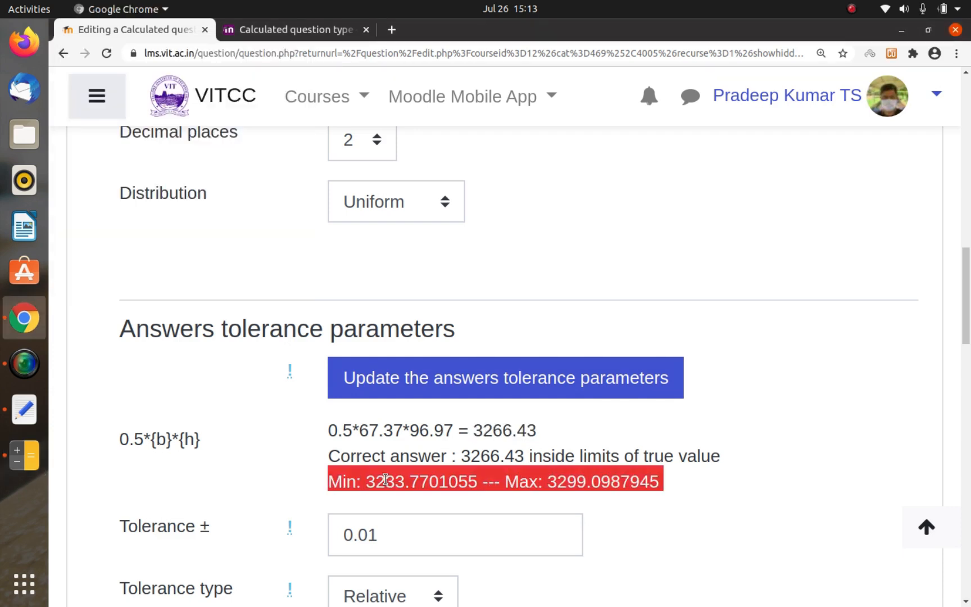
double_click(398, 480)
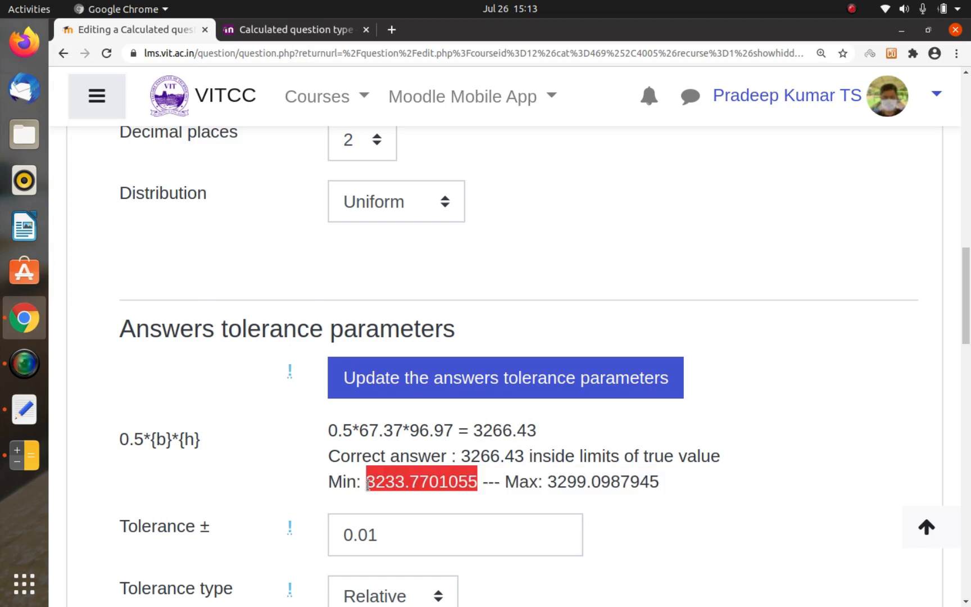
click(368, 484)
drag(368, 484, 657, 487)
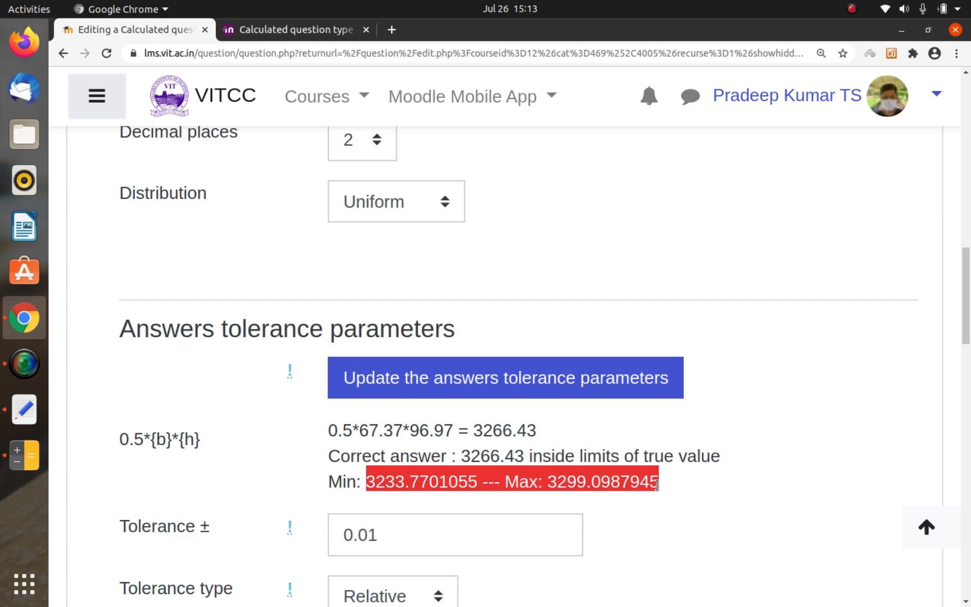
Step: Set the answer tolerance to 0.001 and update the answers tolerance parameters
click(471, 537)
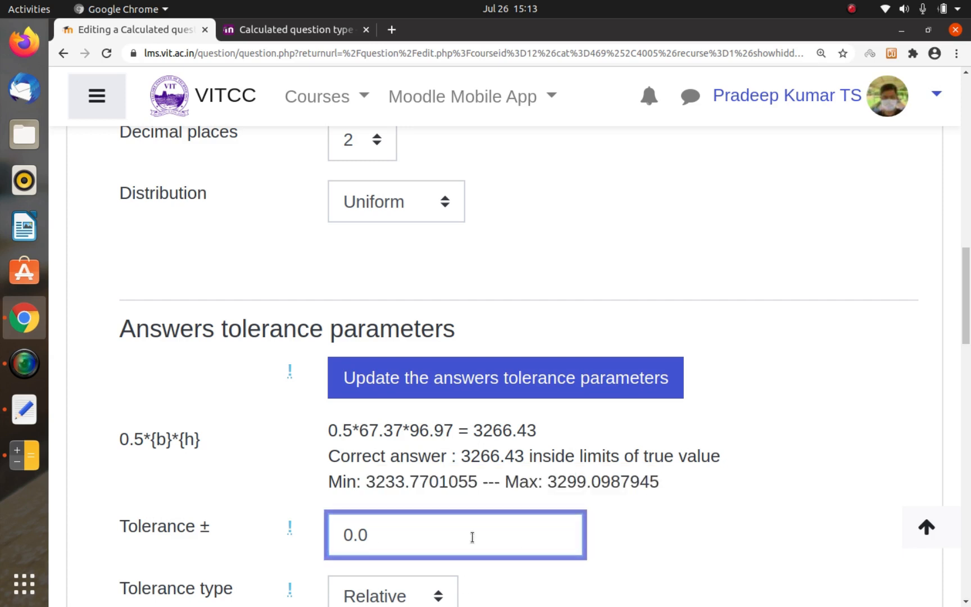
text(01)
click(657, 507)
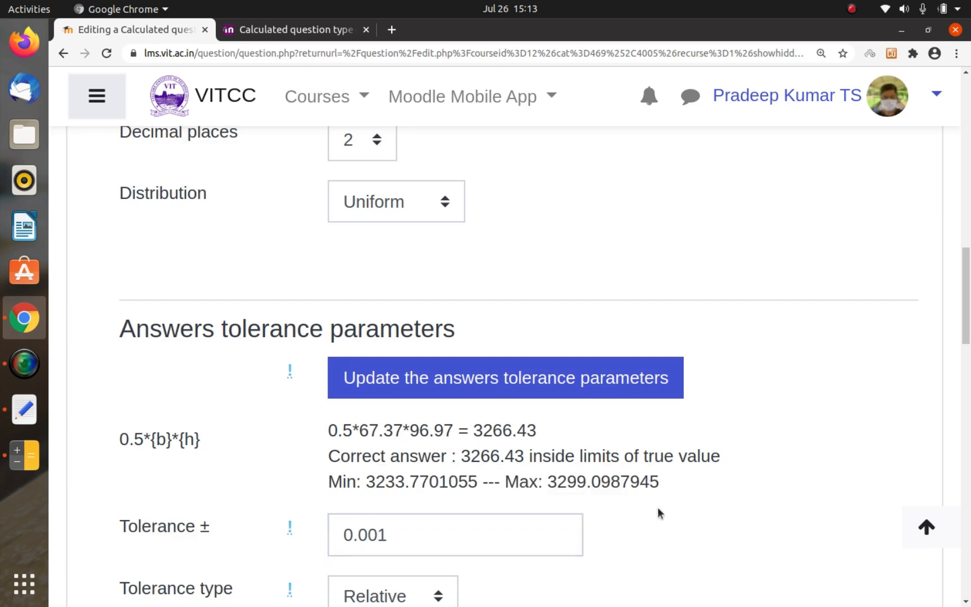
scroll(657, 507, down, 2)
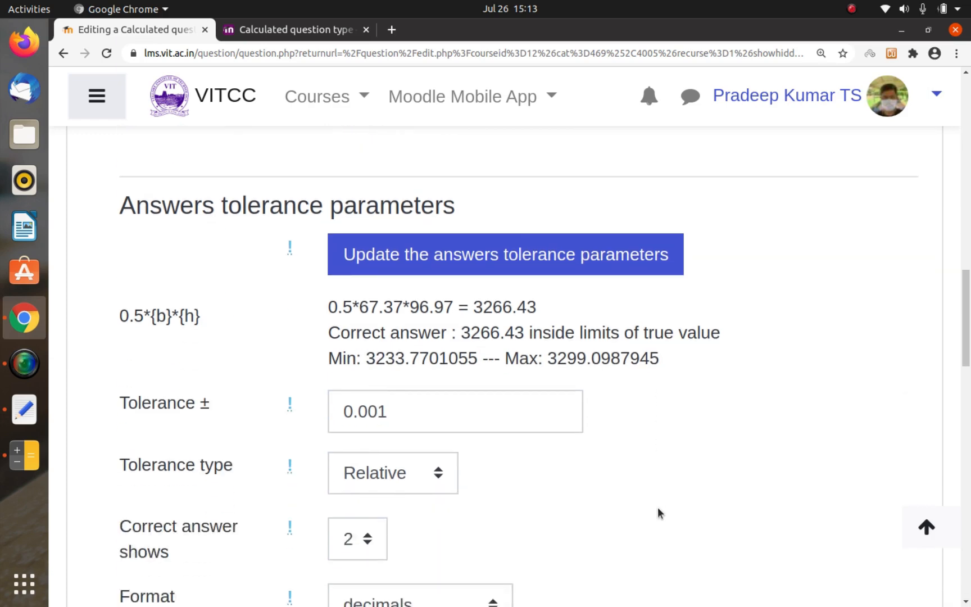
click(523, 255)
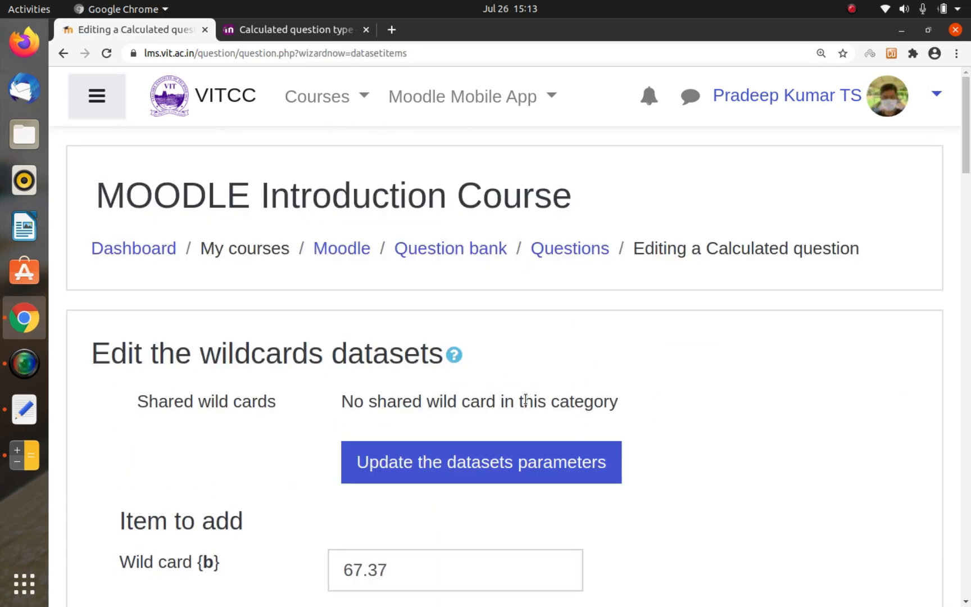
Step: Review the recalculated Min and Max limits under the tolerance parameters and for wildcard Set 100
scroll(509, 403, down, 10)
scroll(509, 403, up, 3)
scroll(510, 402, down, 1)
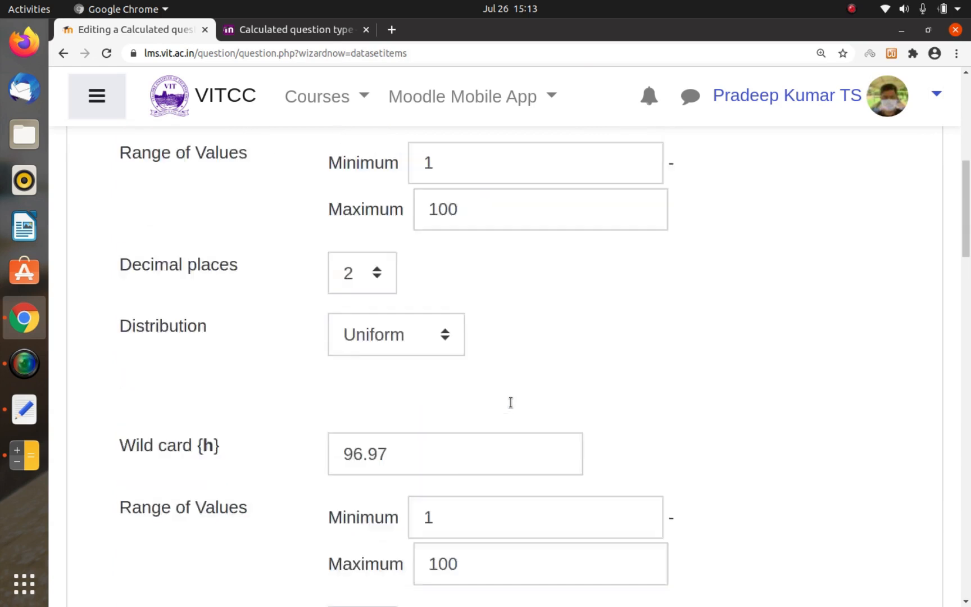
scroll(510, 402, down, 10)
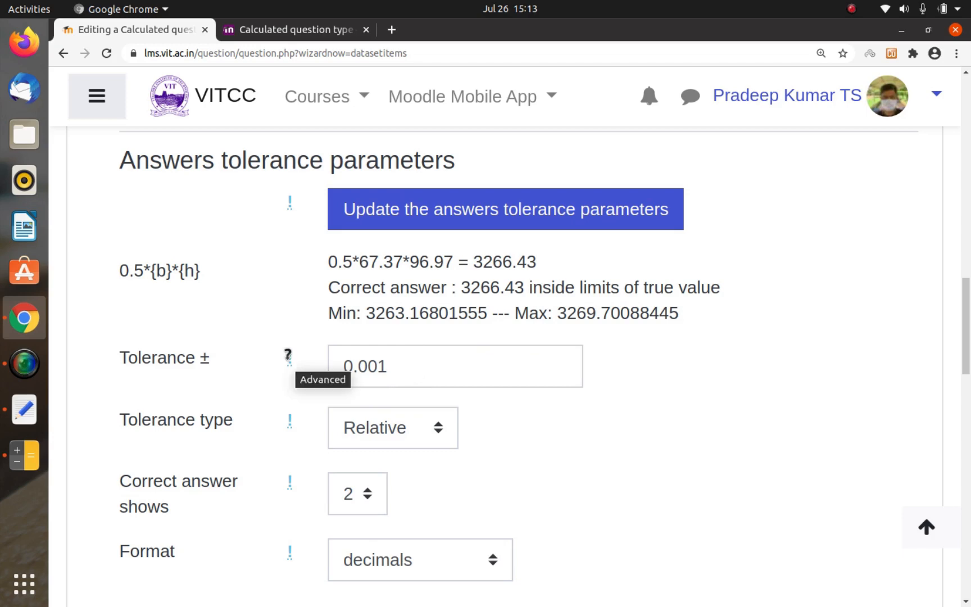
scroll(477, 358, down, 3)
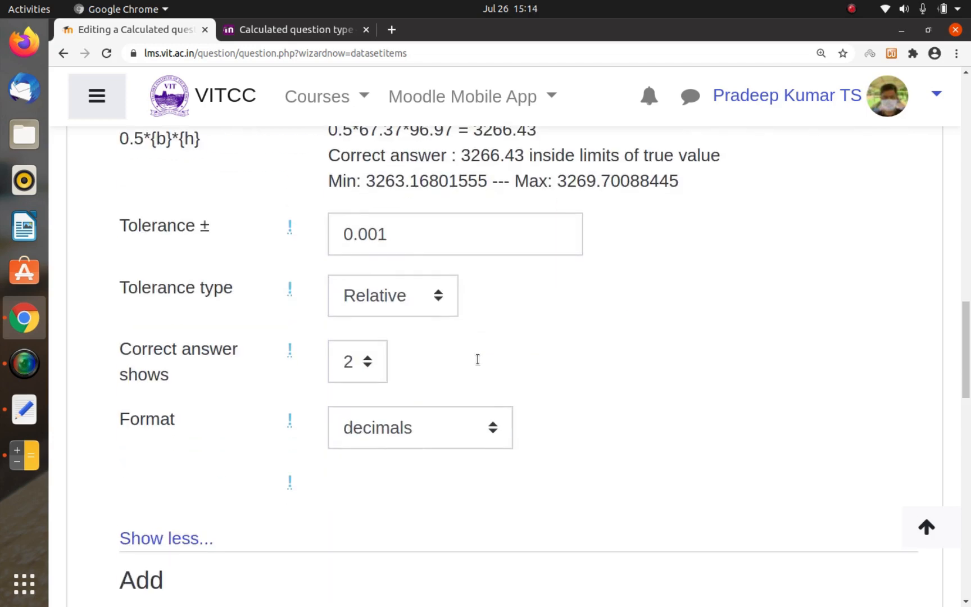
scroll(478, 364, down, 13)
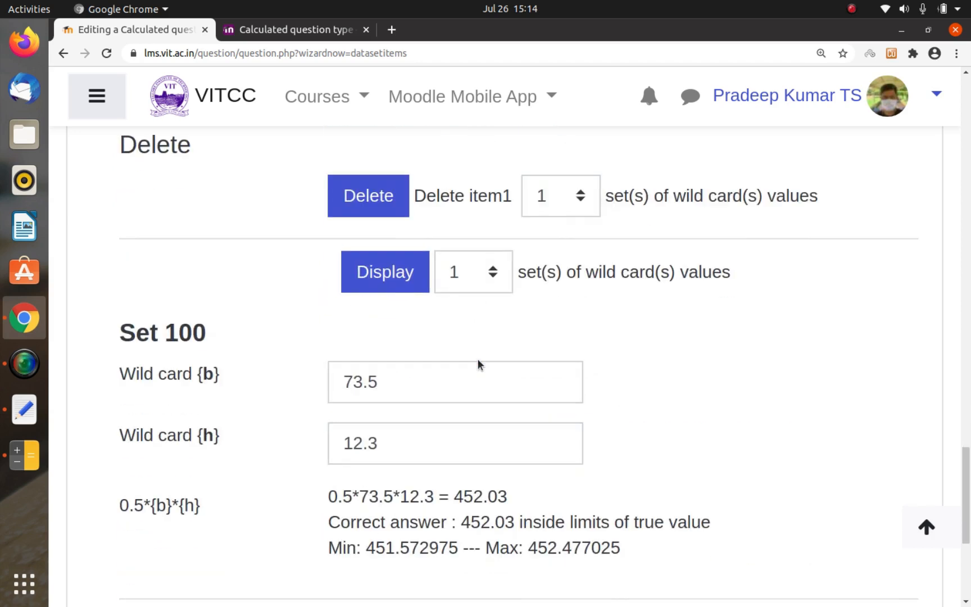
scroll(477, 360, down, 2)
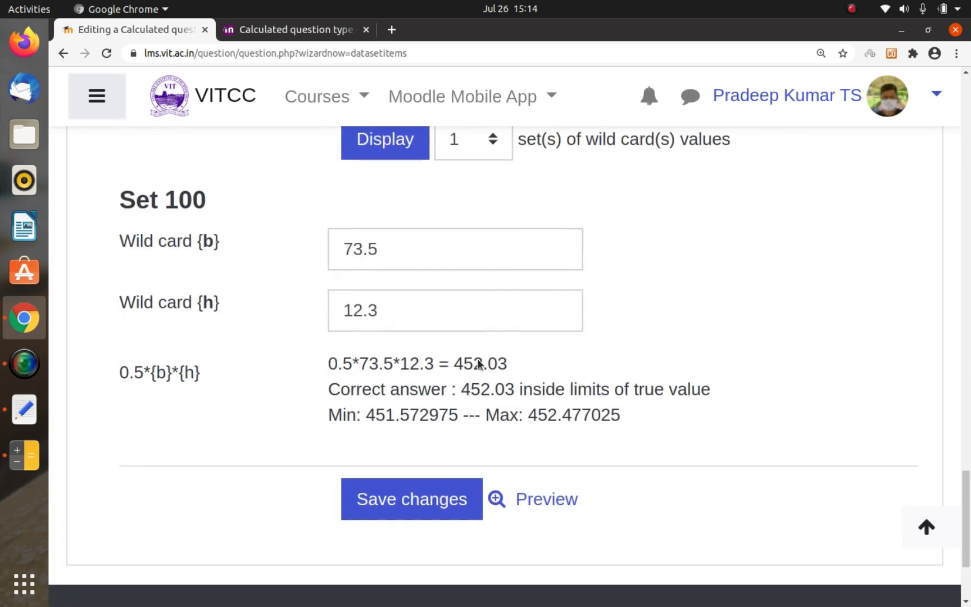
double_click(379, 415)
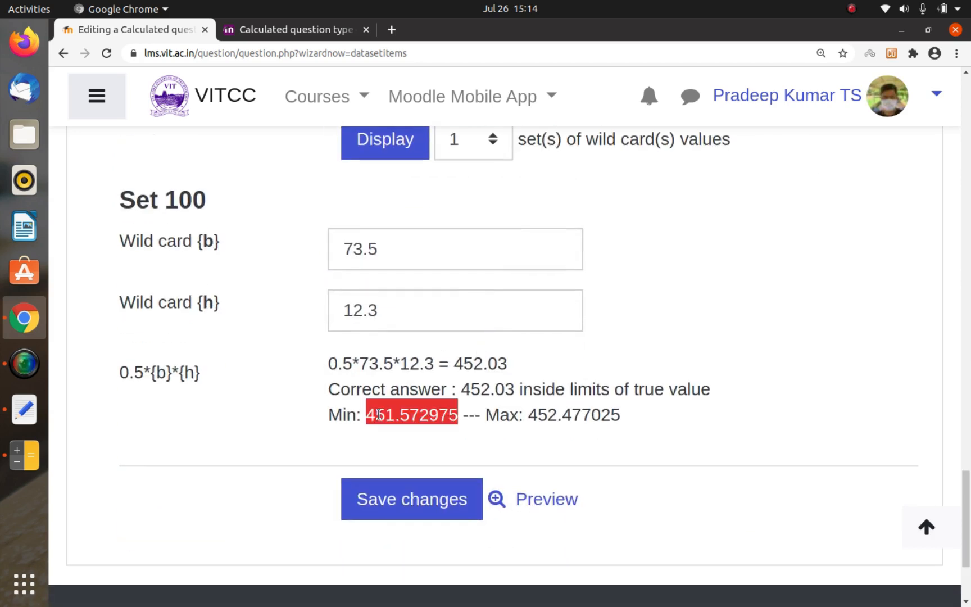
double_click(548, 412)
triple_click(548, 413)
double_click(548, 413)
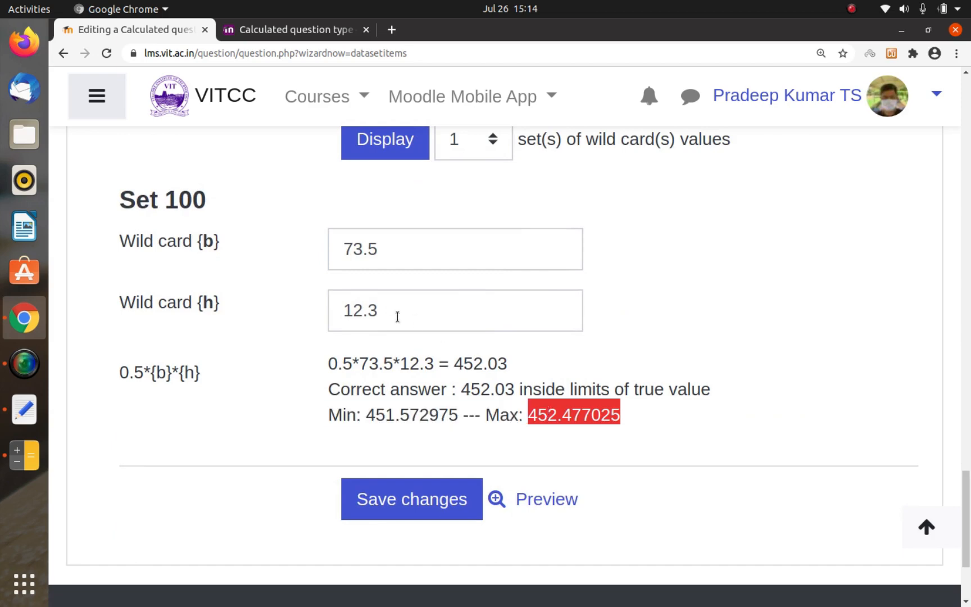
Step: Save the wildcards dataset changes and open a preview of Calculated Question 1
scroll(449, 408, up, 2)
scroll(449, 408, down, 4)
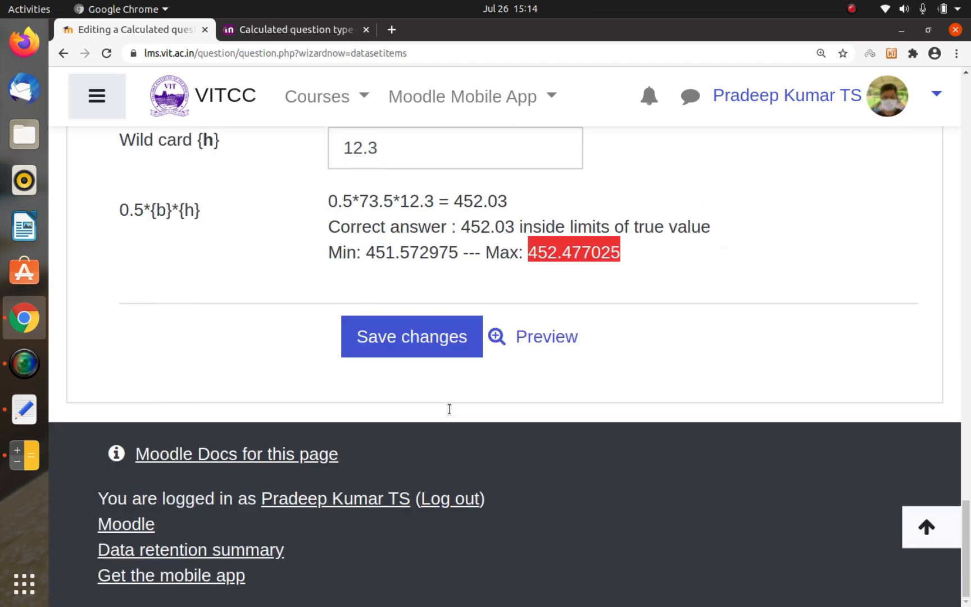
click(394, 329)
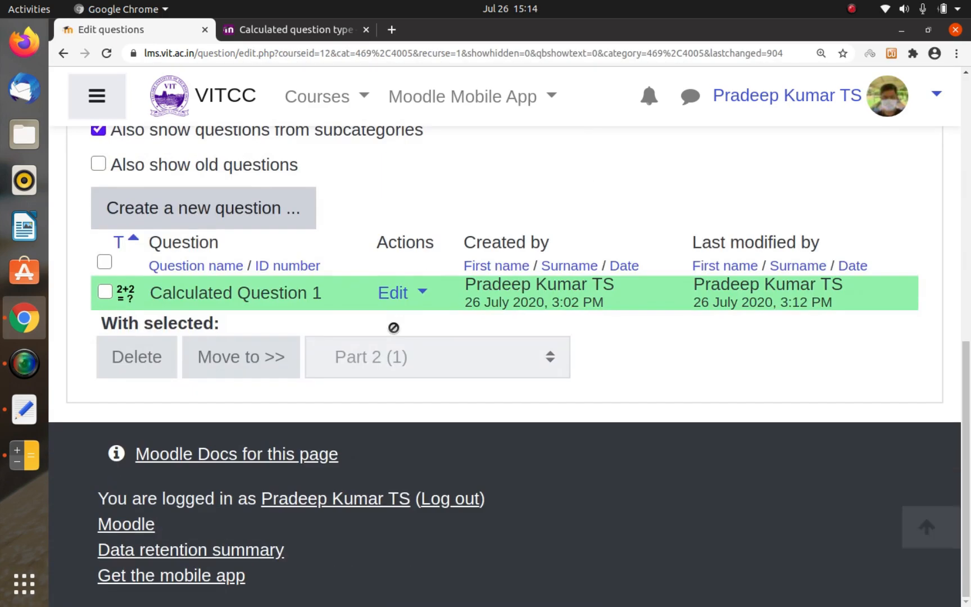
click(414, 296)
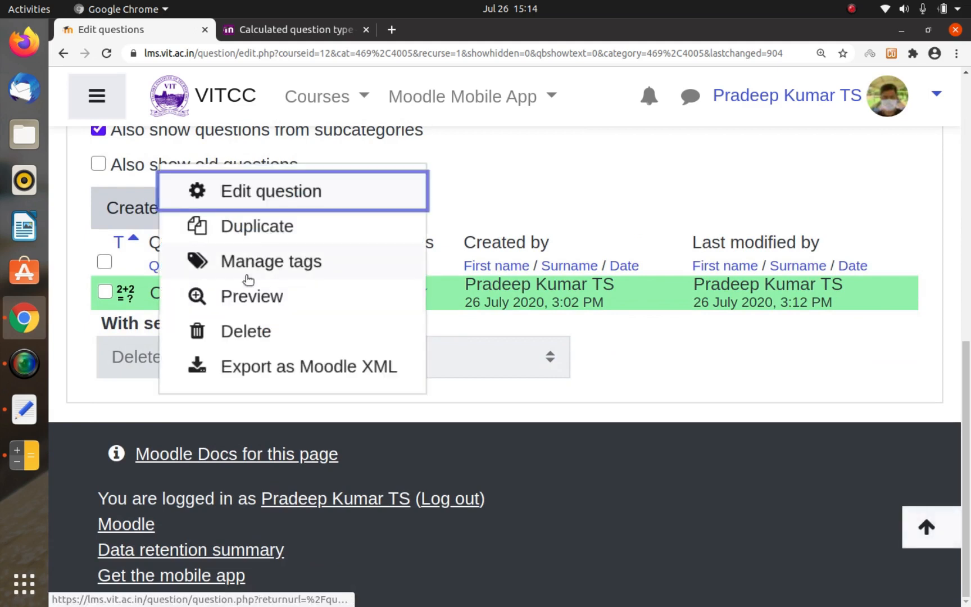
click(242, 296)
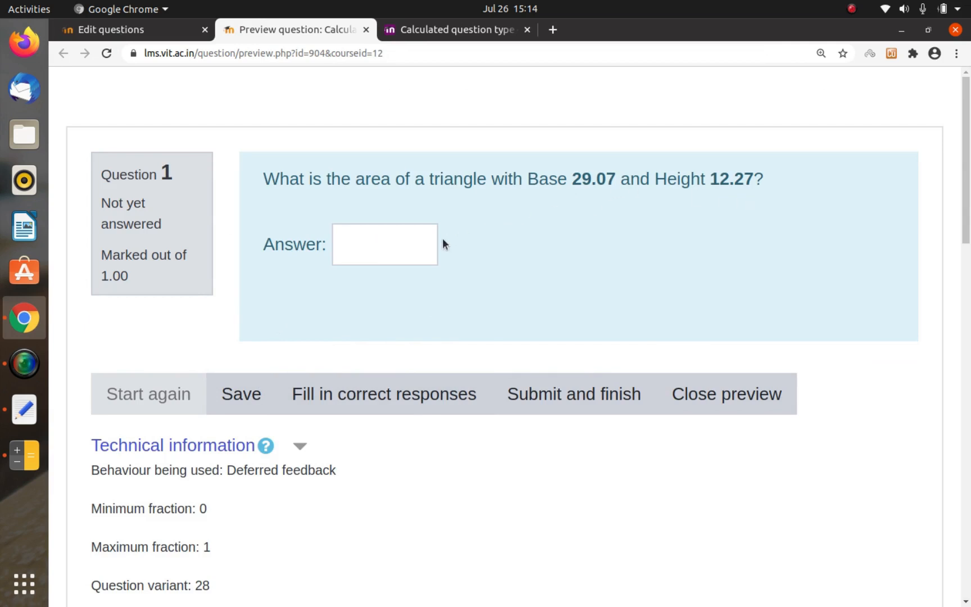
Step: Close the preview of Calculated Question 1 and switch to the MoodleQuiz2 notes in Text Editor
click(397, 240)
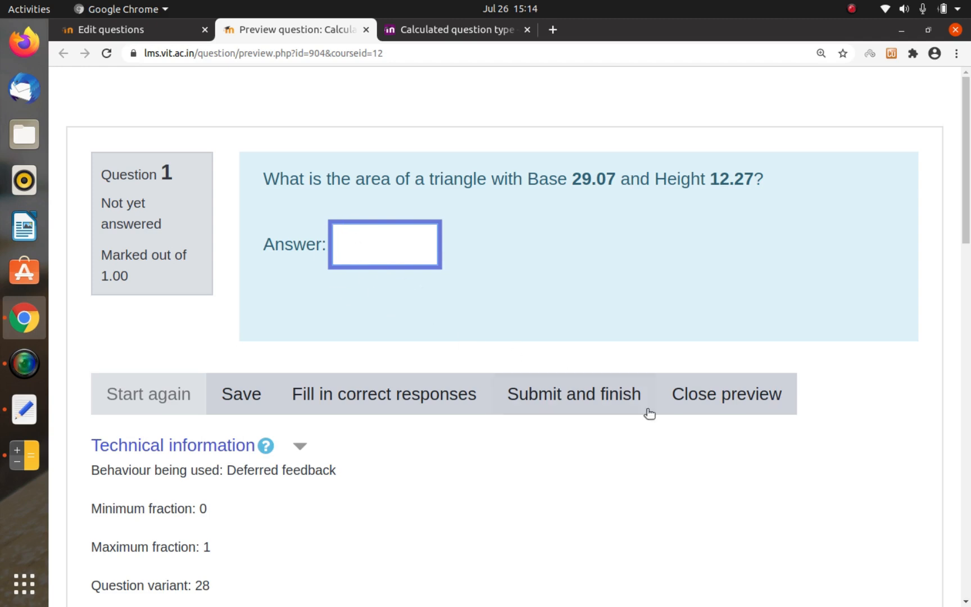
click(713, 400)
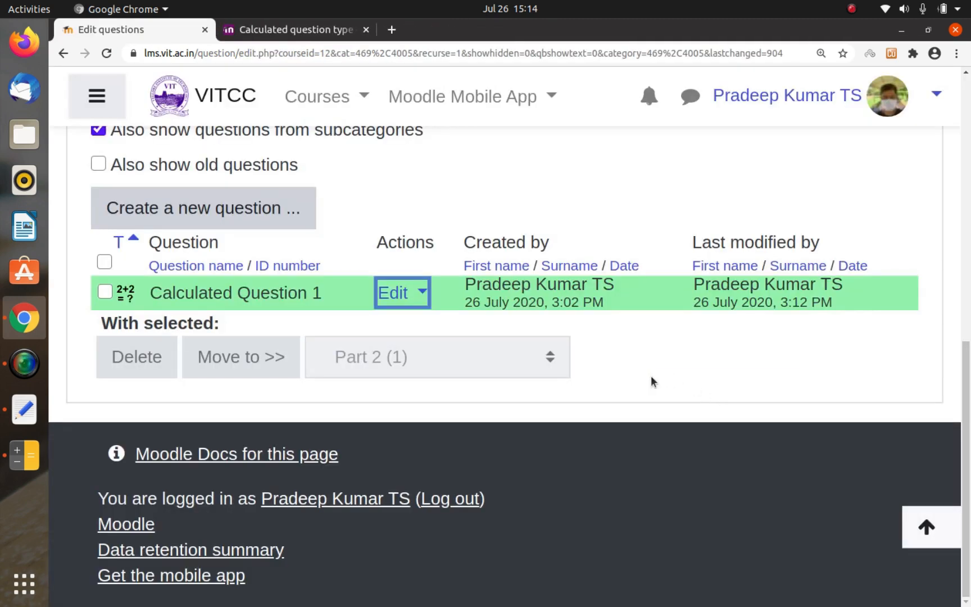
key(alt+Tab)
key(alt+Tab)
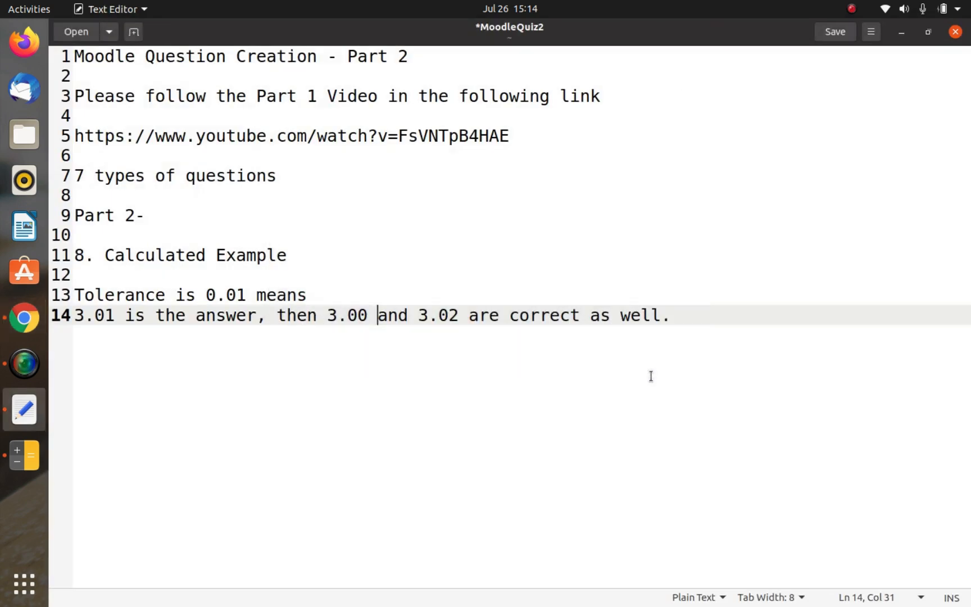
Step: Insert the word "Question" in the item 8 heading so it reads "8. Calculated Question Example"
click(651, 376)
key(Up)
key(Up)
key(Left)
key(ctrl+Left)
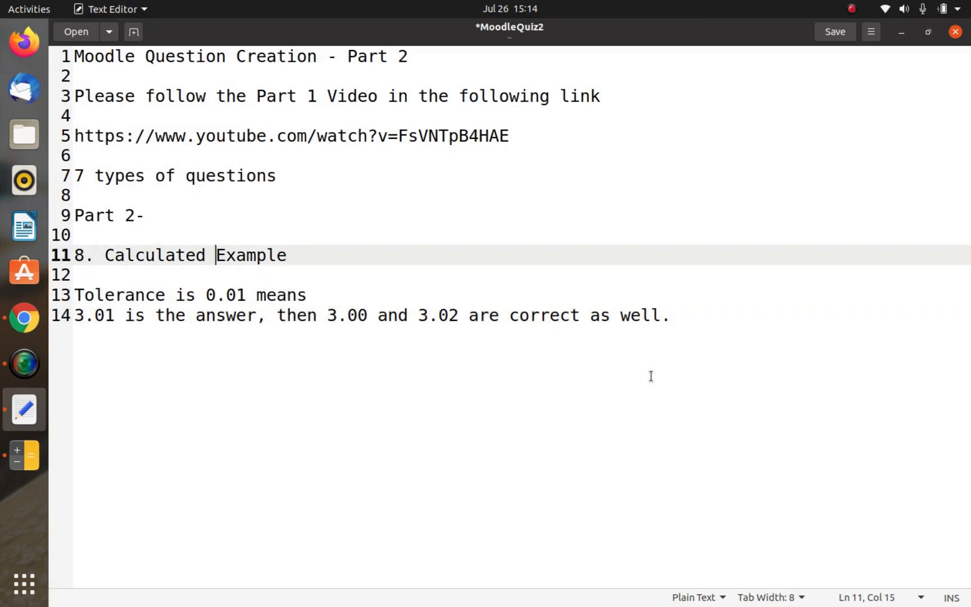
text(Questio)
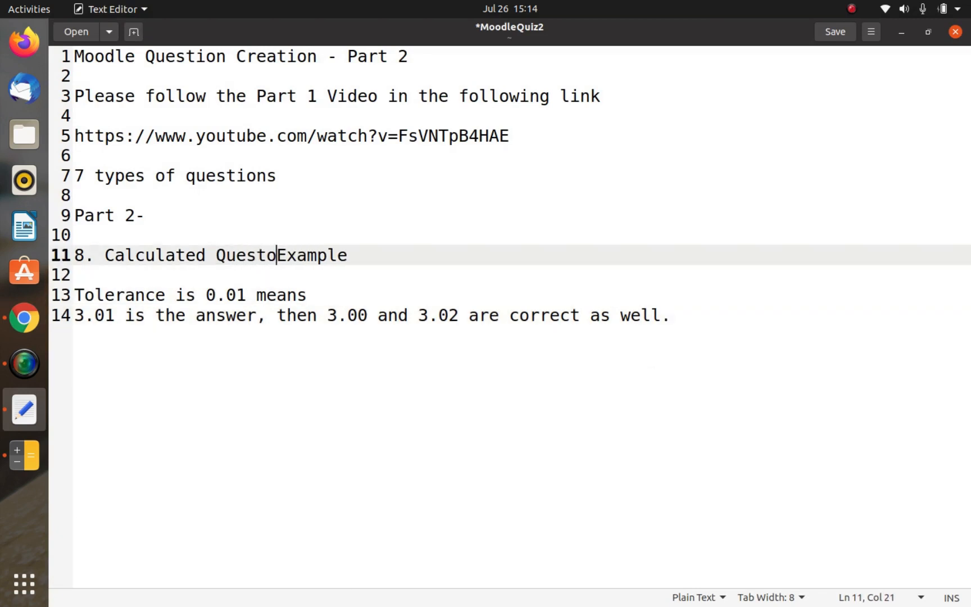
text(n)
key(Down)
key(Down)
key(Down)
key(Down)
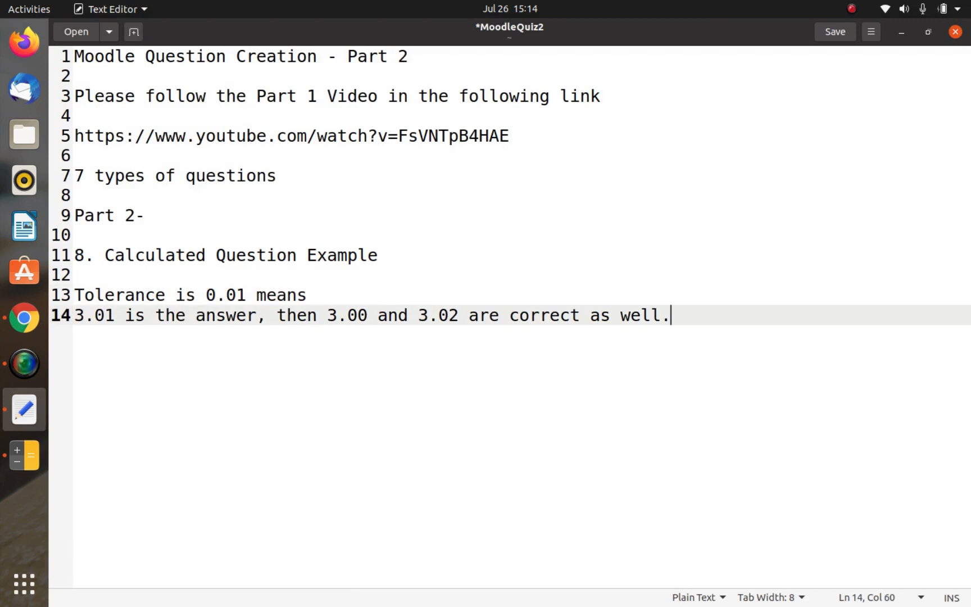
Step: Add the heading "9. Calculated Multiple choice" below the tolerance note, after a blank line, and save the file
key(Return)
key(Return)
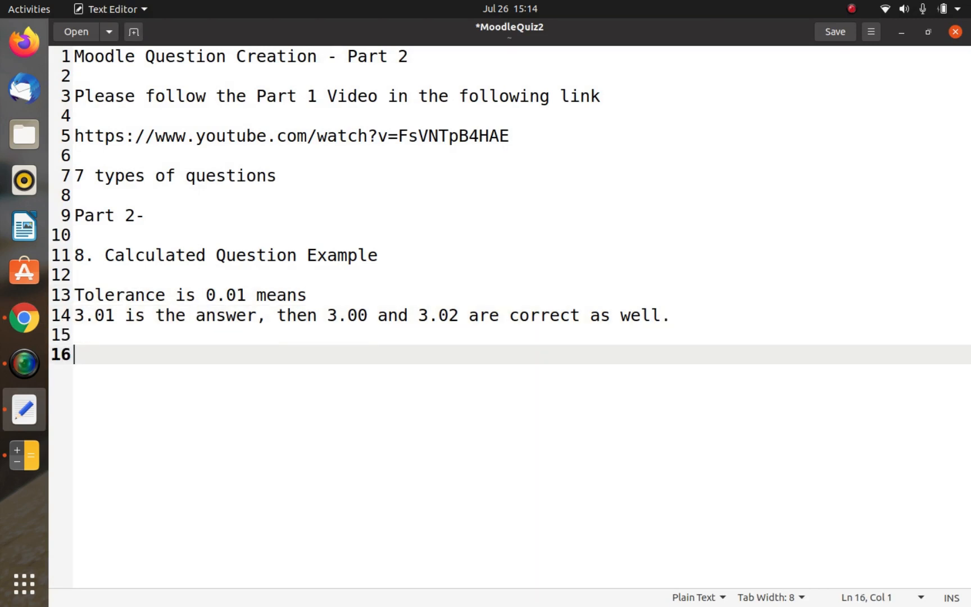
text(9. Calc)
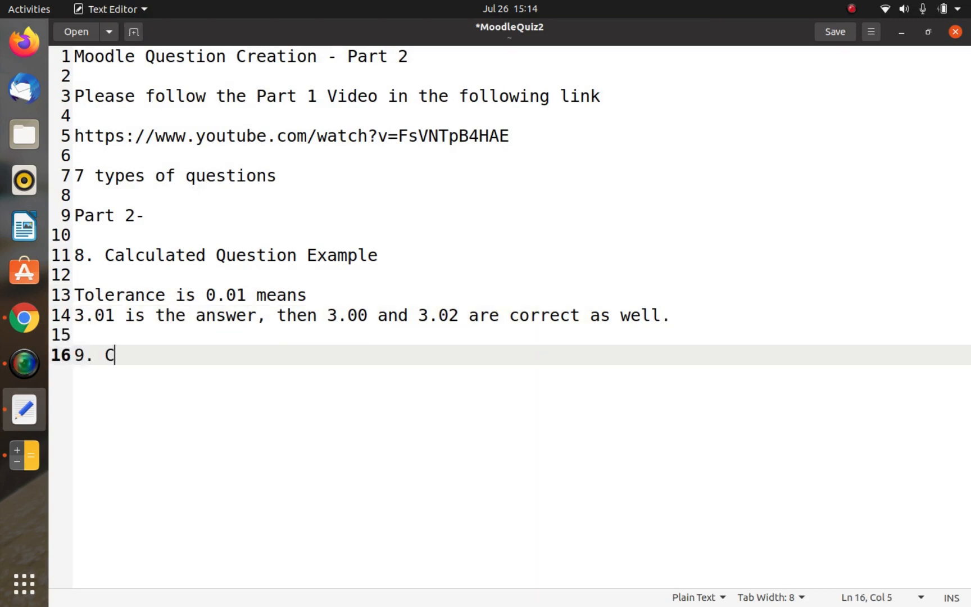
key(BackSpace)
text(lculate)
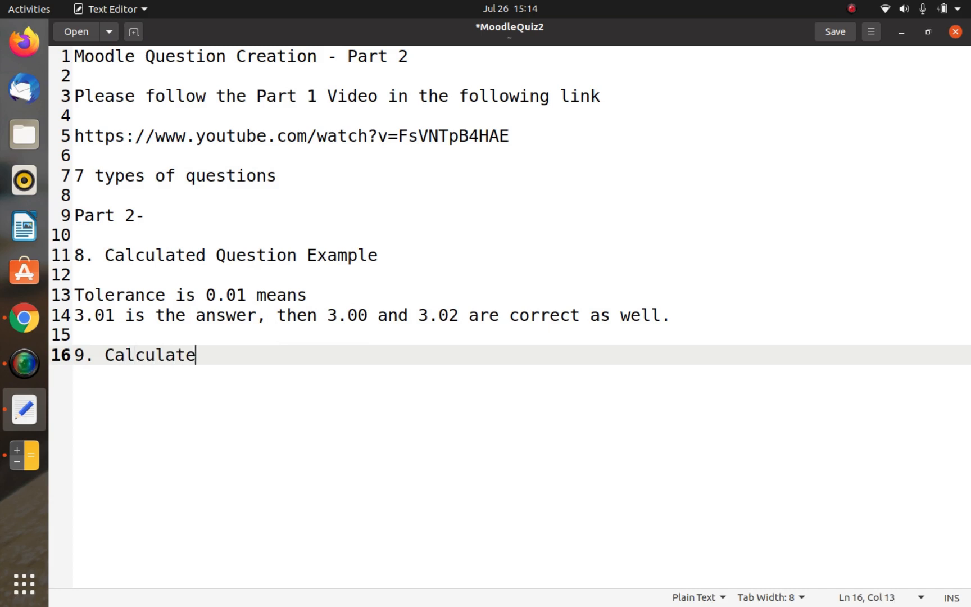
text(d Multiple choice)
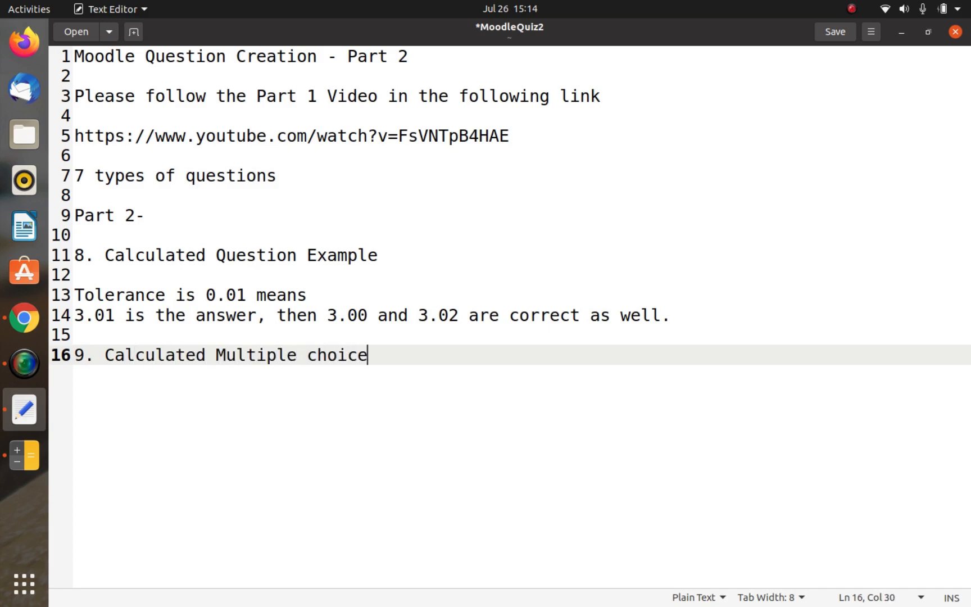
key(Return)
key(ctrl+s)
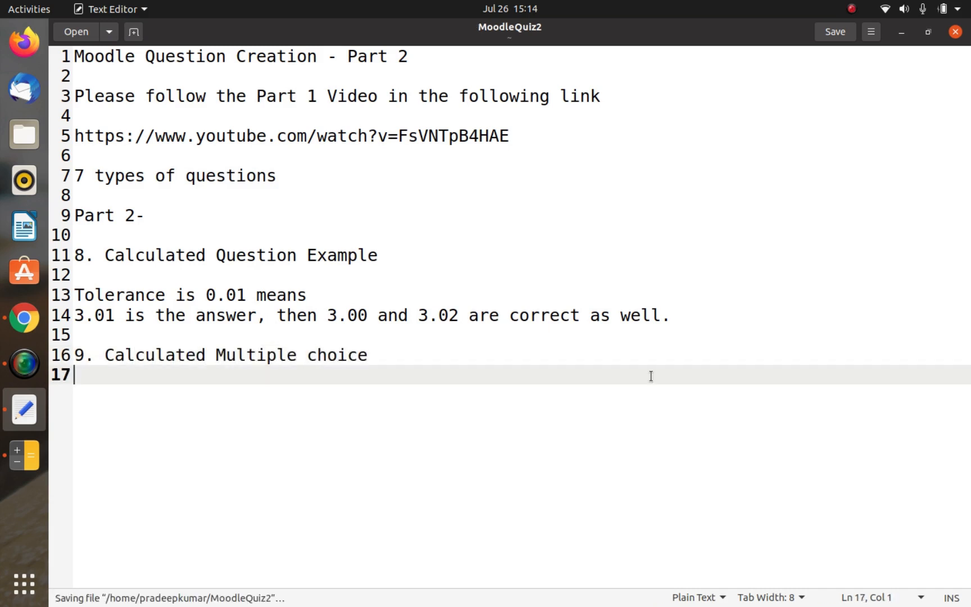
Step: Switch back to Chrome and create a new question of the Calculated multichoice type
key(alt+Tab)
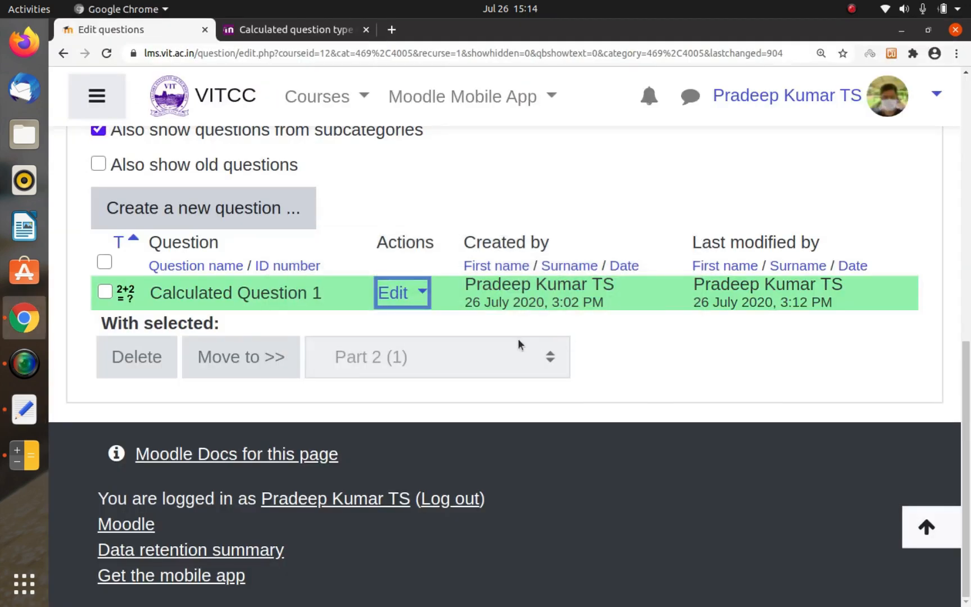
click(242, 209)
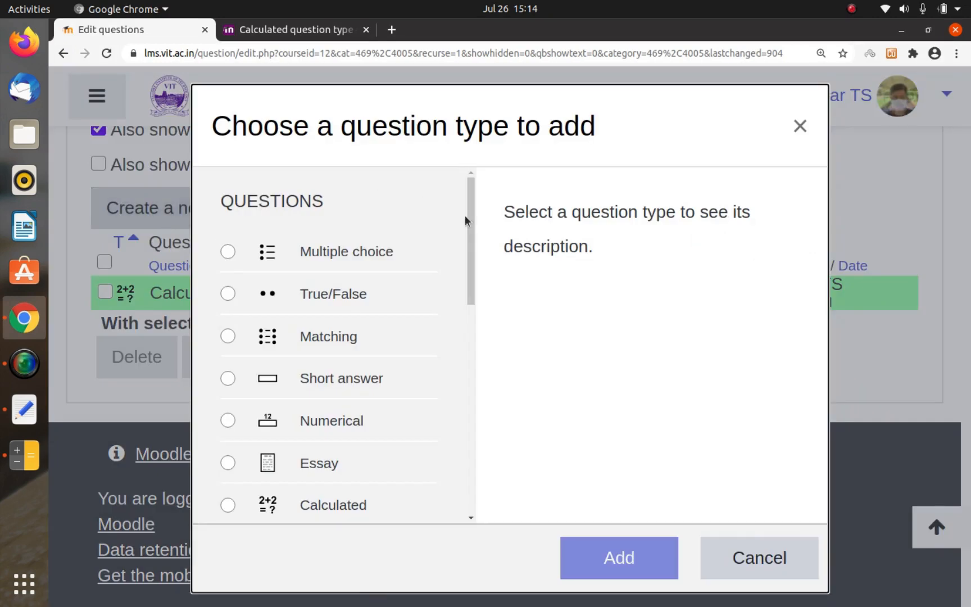
scroll(321, 364, down, 5)
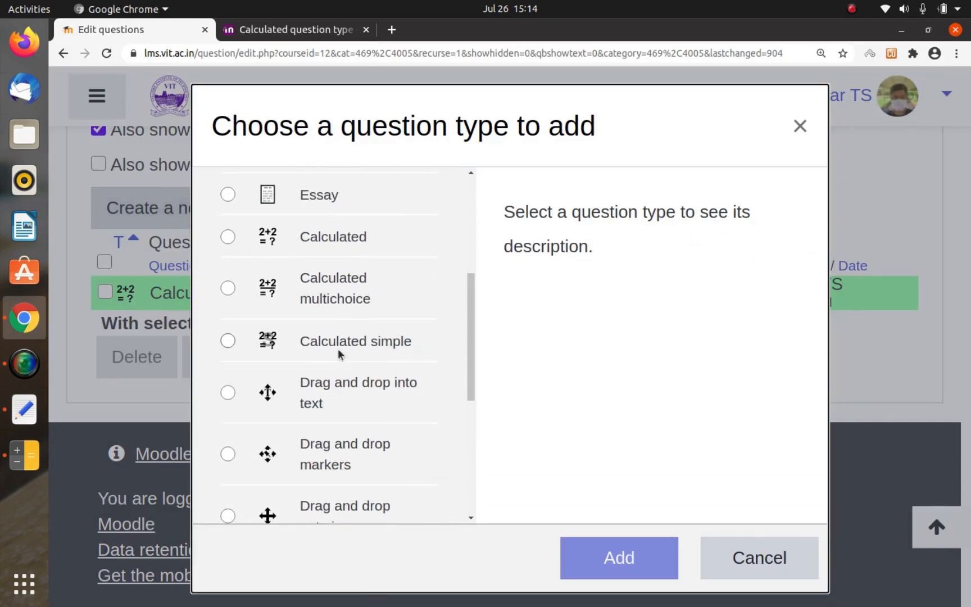
click(334, 298)
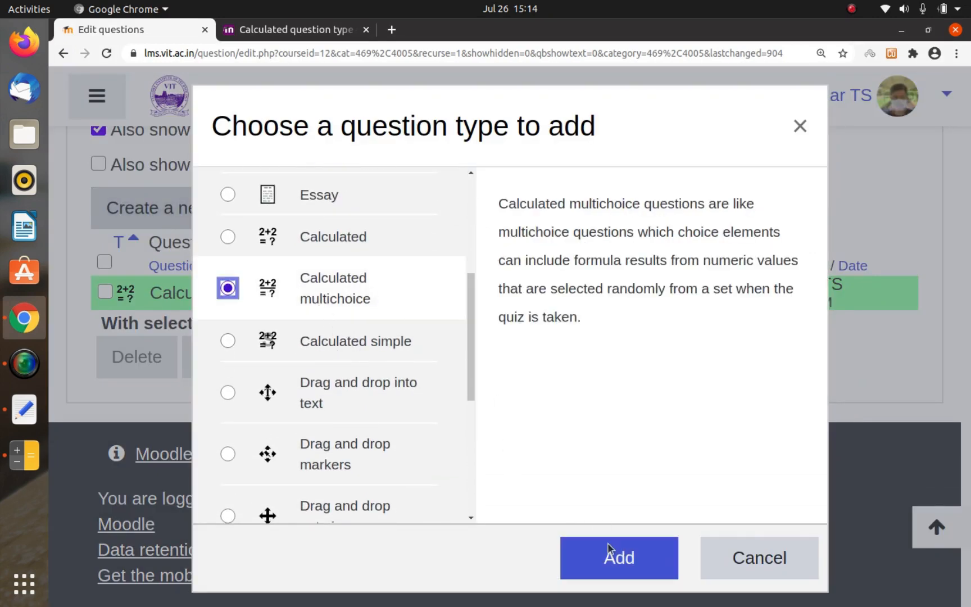
click(623, 573)
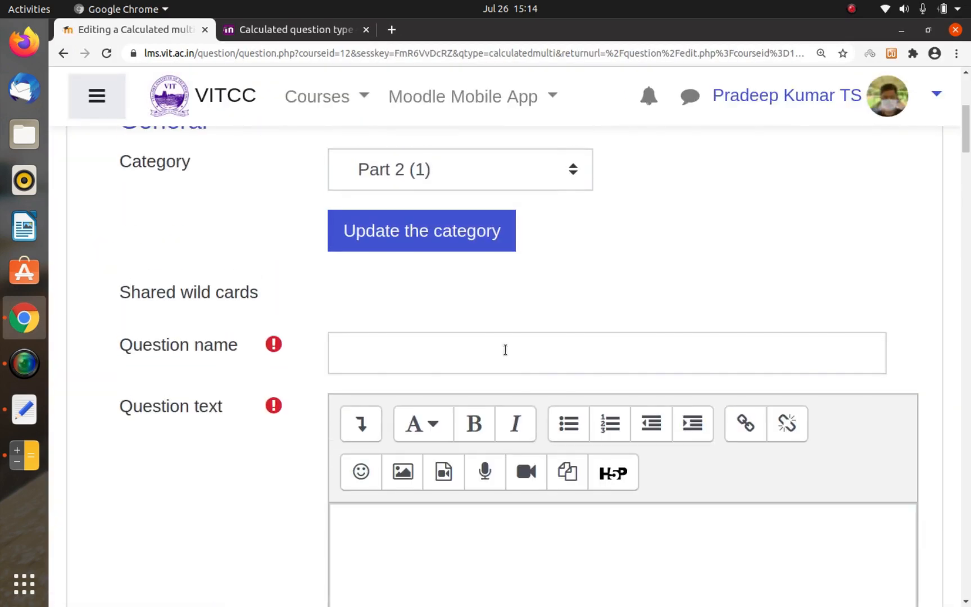
Step: Name the question "Calculated Multichoice 1"
click(504, 350)
text(Calcuate)
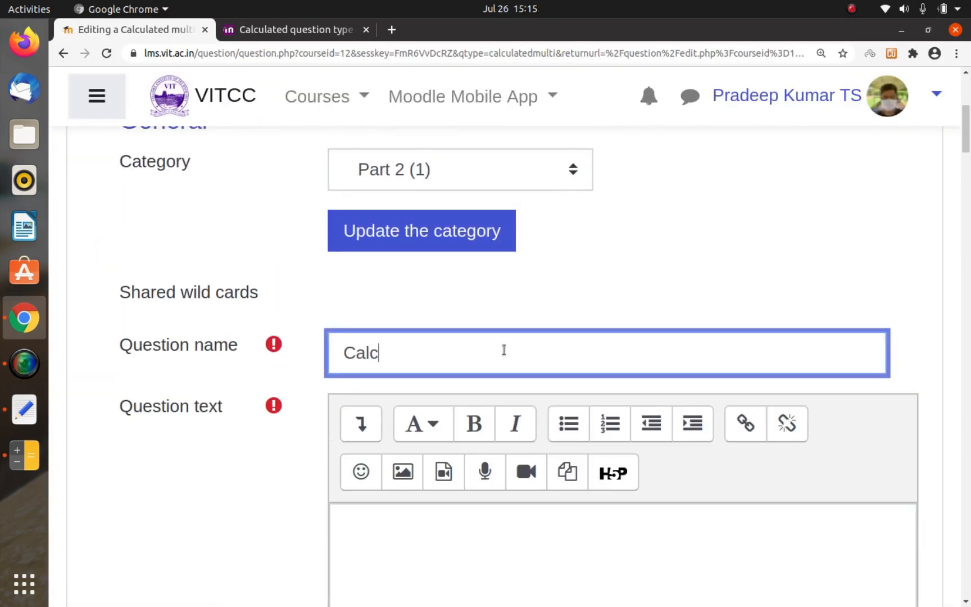
key(BackSpace)
key(BackSpace)
key(BackSpace)
text(lated Multichoice 1)
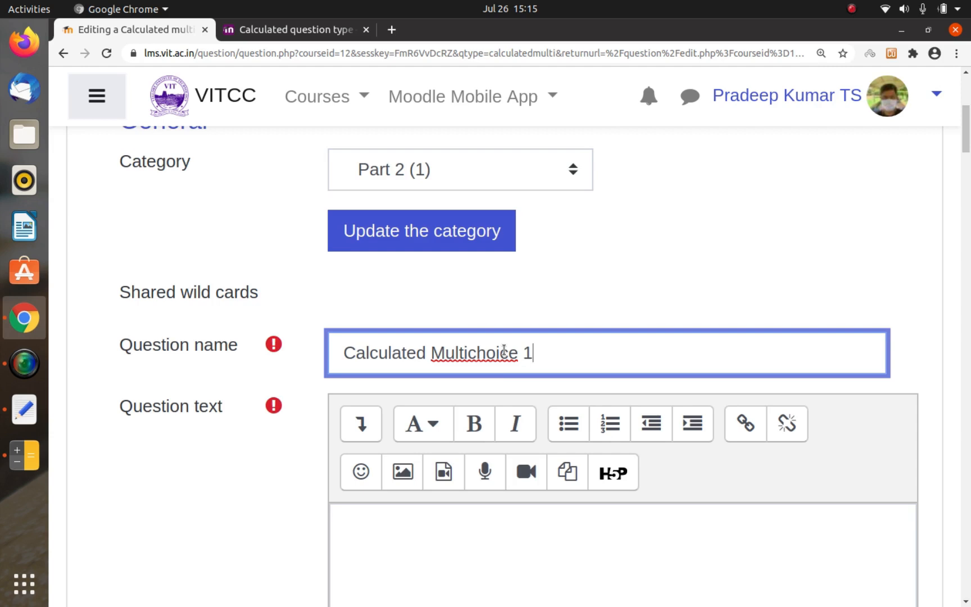
Step: Begin the question text with "What is the area of the triangle with"
scroll(503, 351, down, 4)
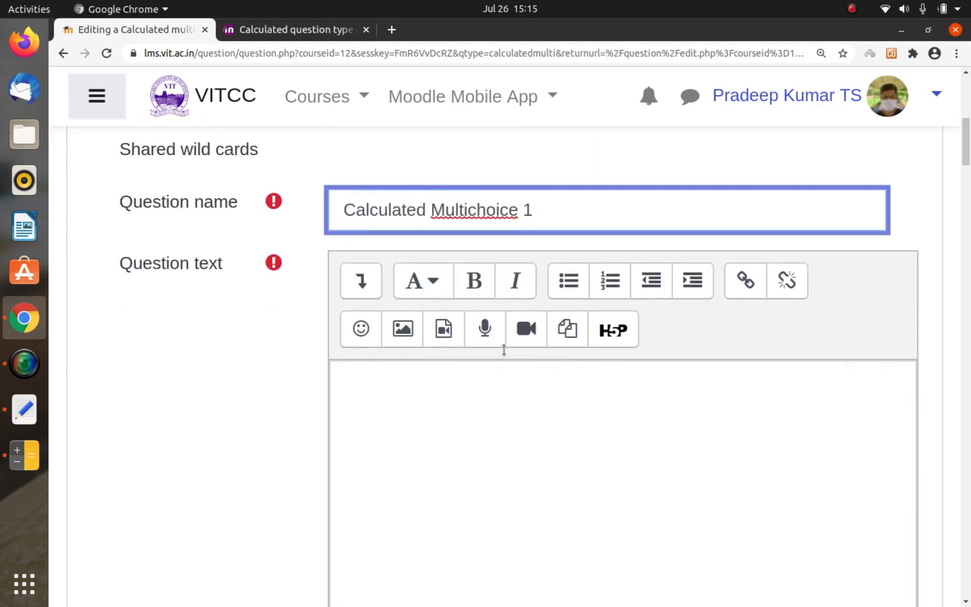
click(484, 310)
text(Wht)
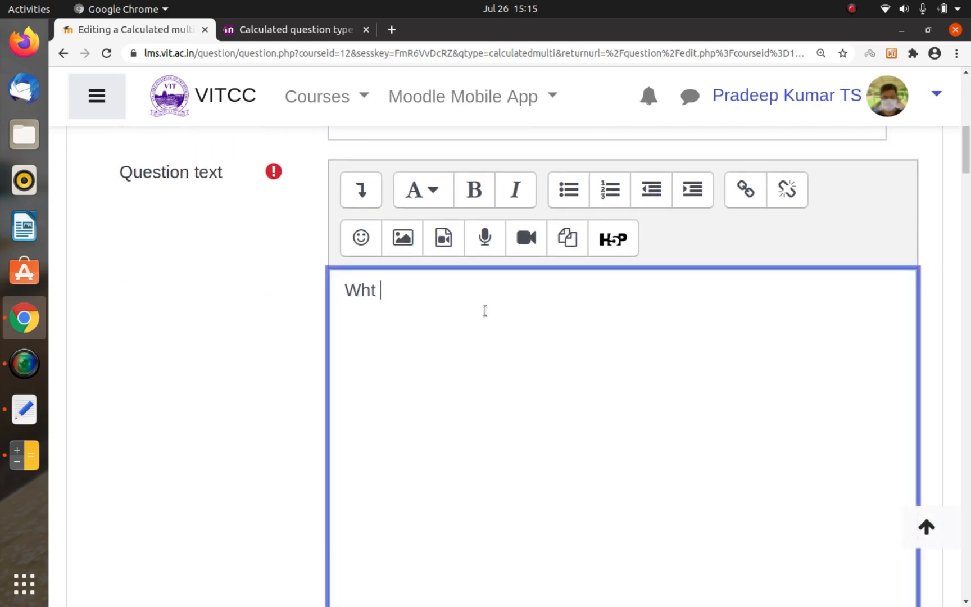
key(BackSpace)
text(as)
key(BackSpace)
key(BackSpace)
text(t is the area o)
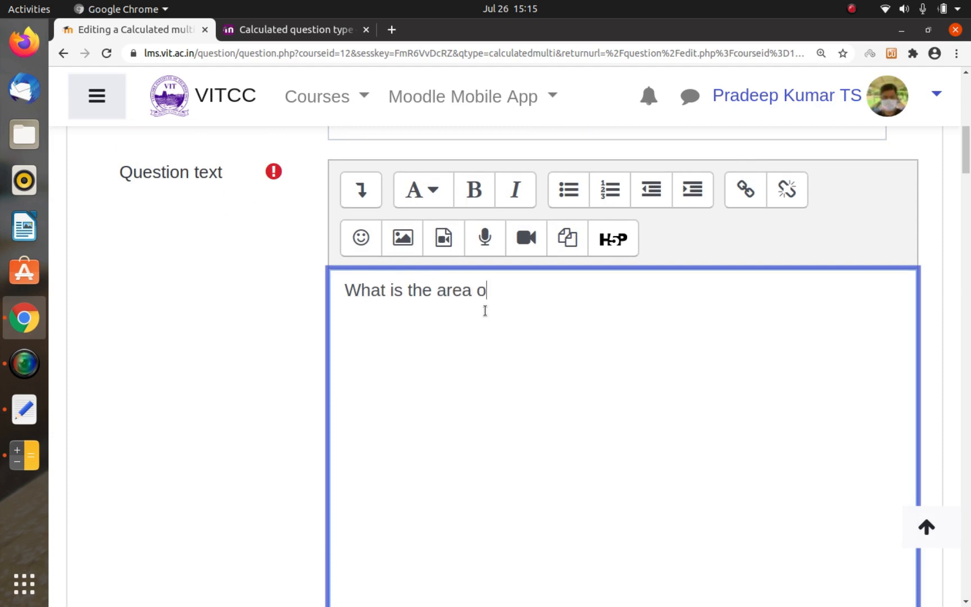
text(f the train)
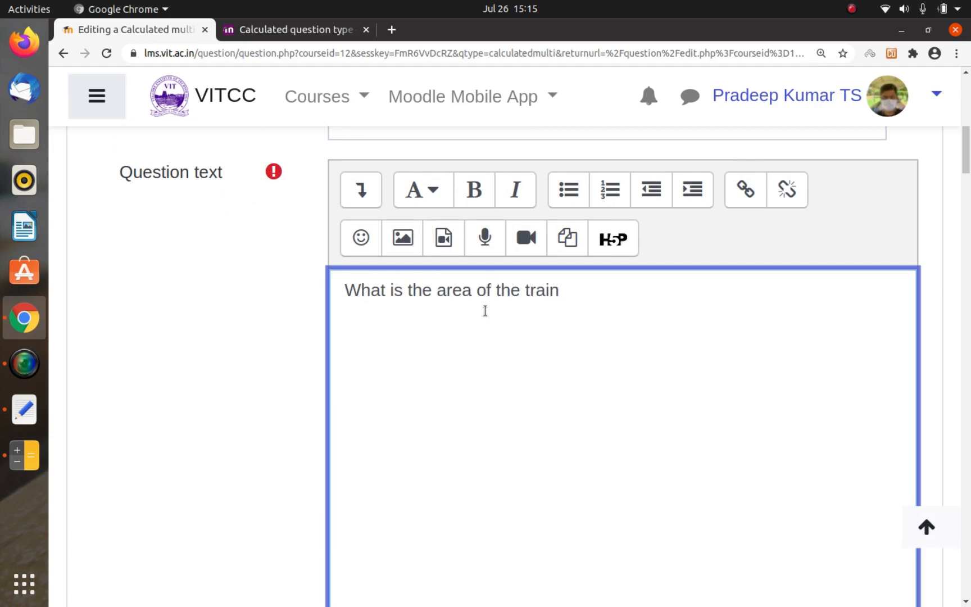
key(BackSpace)
key(BackSpace)
key(BackSpace)
text(iangle w)
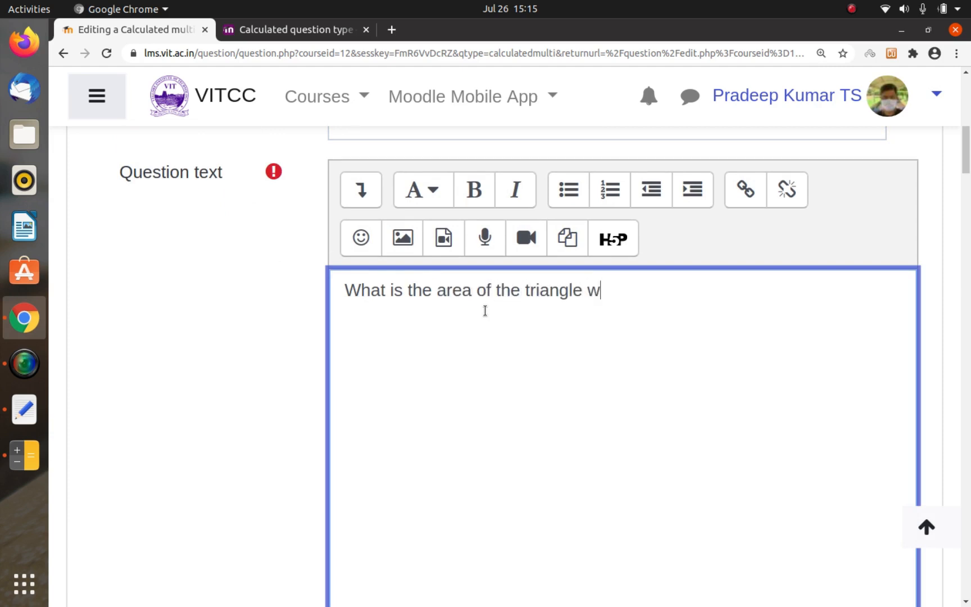
text(ith Base )
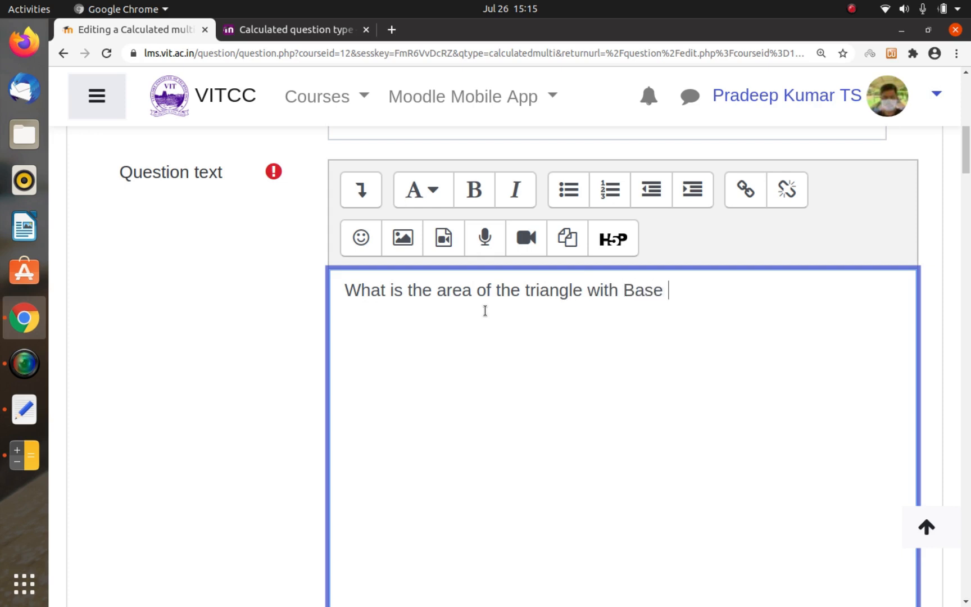
text({base} and hei)
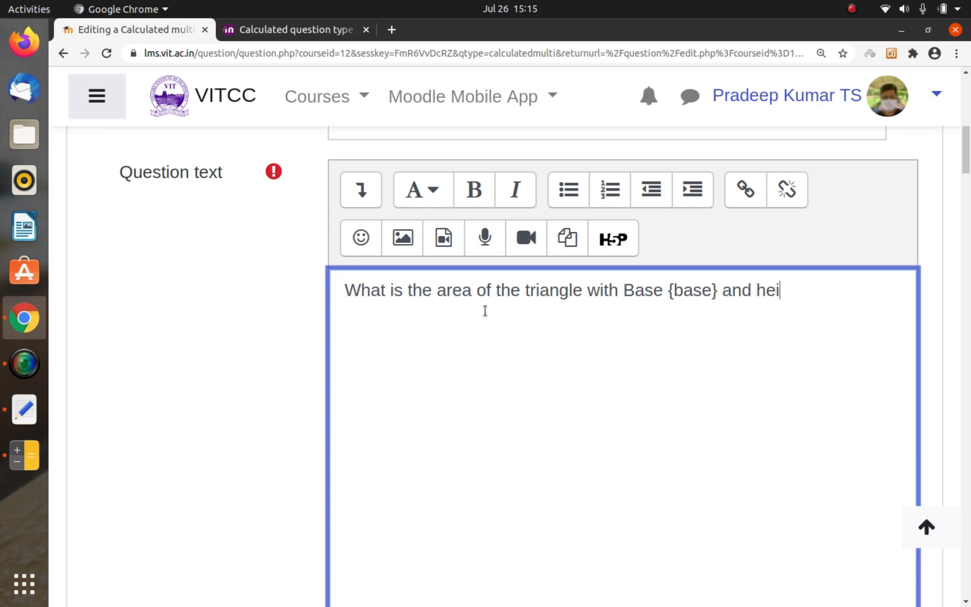
text(ght {Heigt)
Step: Complete the question text with "Base {base} and height {Height}"
key(BackSpace)
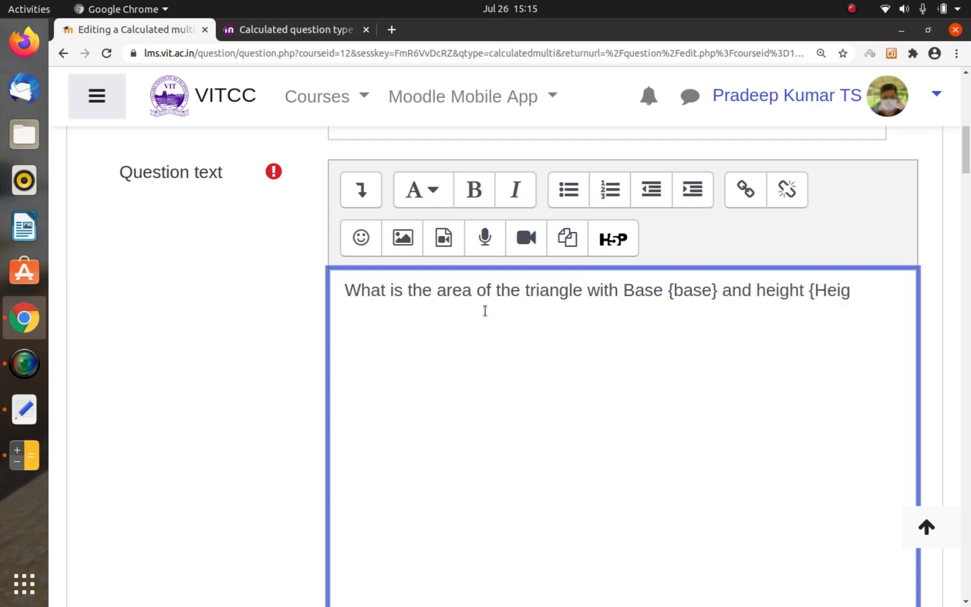
text(ht})
Step: Capitalize the word "Height" and the {Base} wildcard in the question text
key(Left)
key(Left)
key(Left)
key(Left)
key(Left)
key(Left)
key(Left)
key(Left)
key(Left)
key(Left)
key(Left)
key(Left)
key(Left)
key(Left)
key(Right)
key(BackSpace)
text(H)
key(Left)
key(Left)
key(Left)
key(Left)
key(Left)
key(Left)
key(Left)
key(Left)
key(Left)
key(Left)
key(Left)
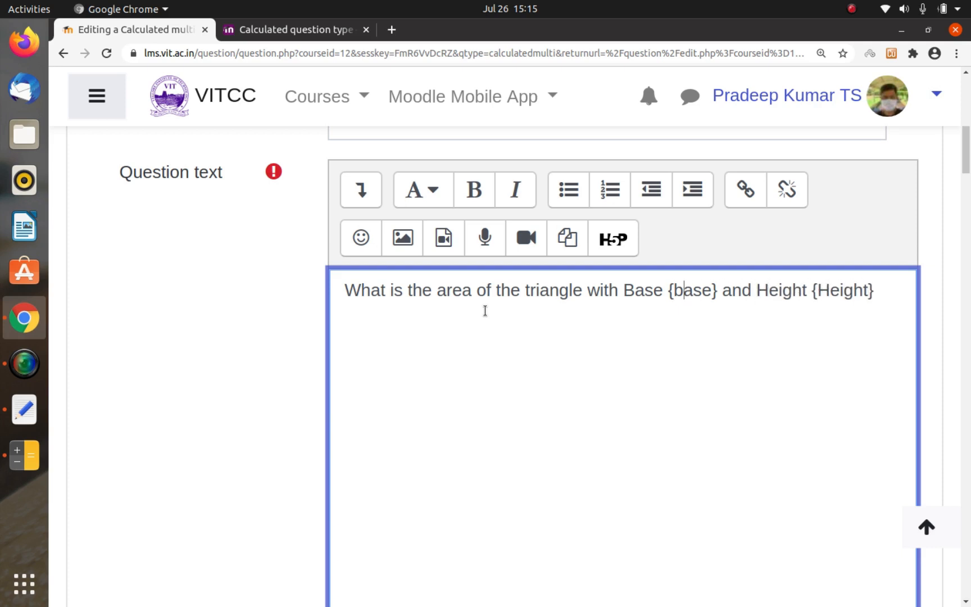
key(BackSpace)
text(B)
Step: Make the {Base} wildcard bold in the question text
key(Left)
key(shift+Right)
key(shift+Right)
key(shift+Right)
key(shift+Right)
key(shift+Right)
key(shift+Right)
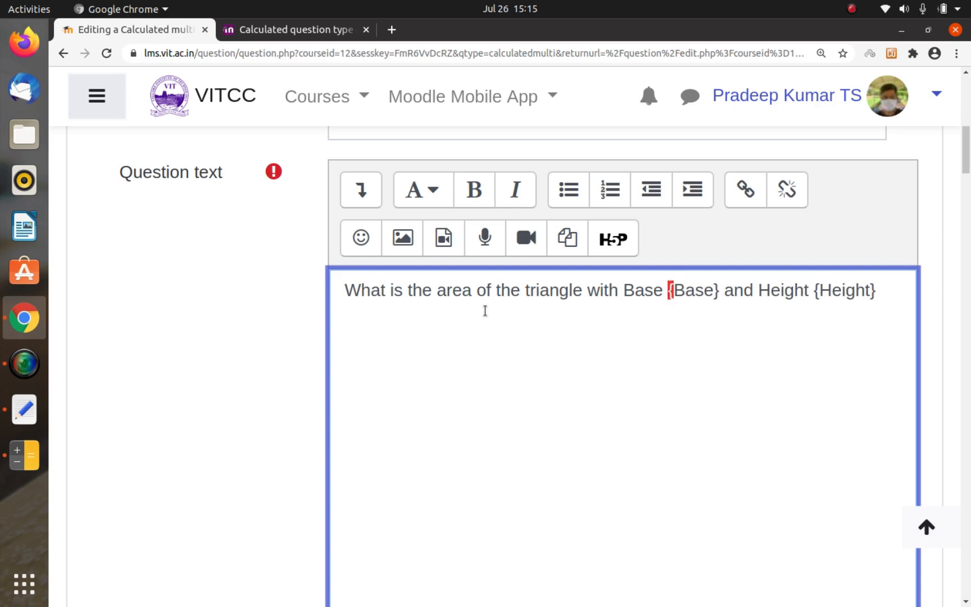
key(ctrl+b)
Step: Make the {Height} wildcard bold in the question text
key(Right)
key(Right)
key(Right)
key(Right)
key(Right)
key(Right)
key(Right)
key(Right)
key(Right)
key(Right)
key(Right)
key(Right)
key(Right)
key(Right)
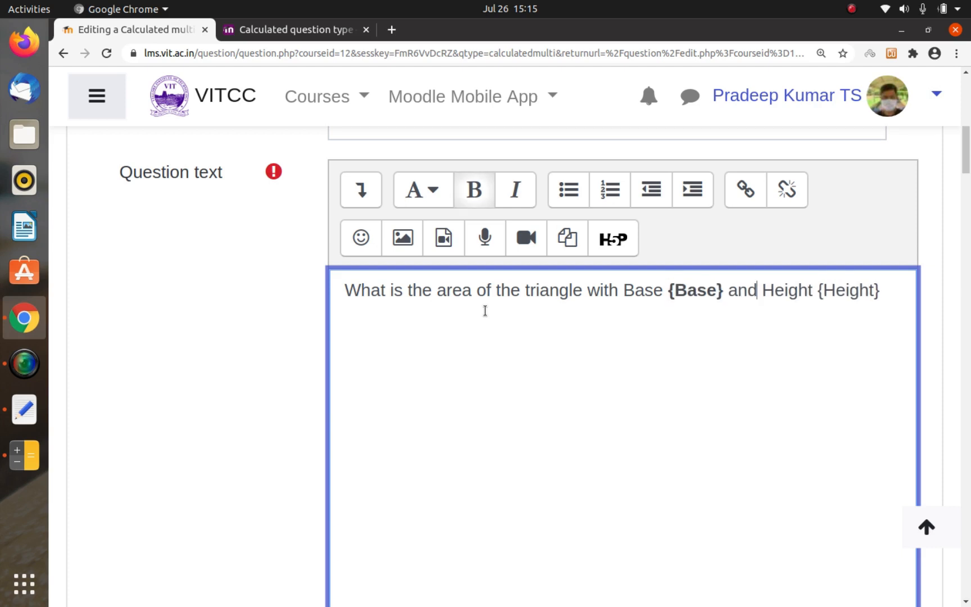
key(shift+Right)
key(shift+Right)
key(shift+Right)
key(shift+Right)
key(shift+Right)
key(shift+Right)
key(shift+Right)
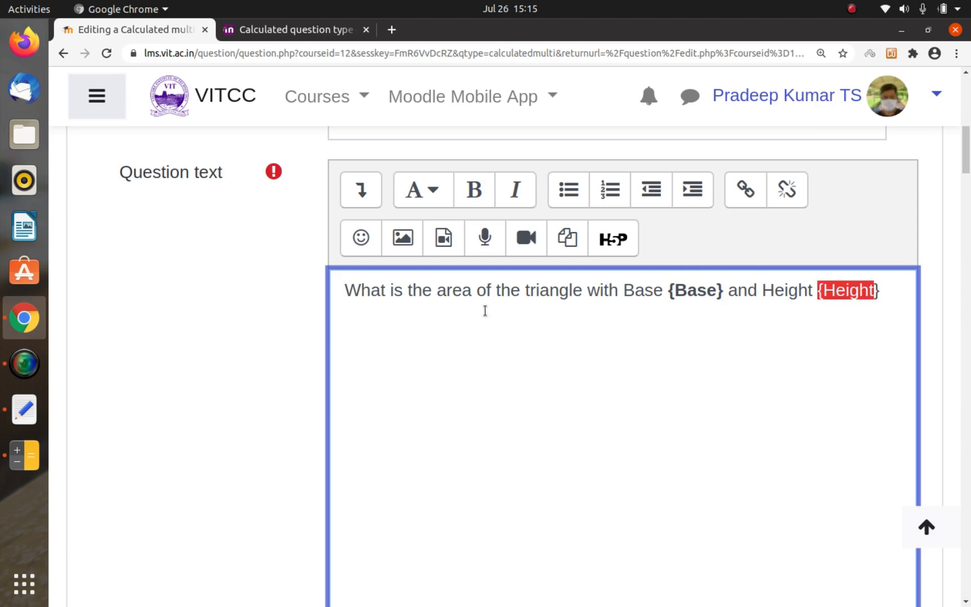
key(shift+Right)
key(ctrl+b)
key(Right)
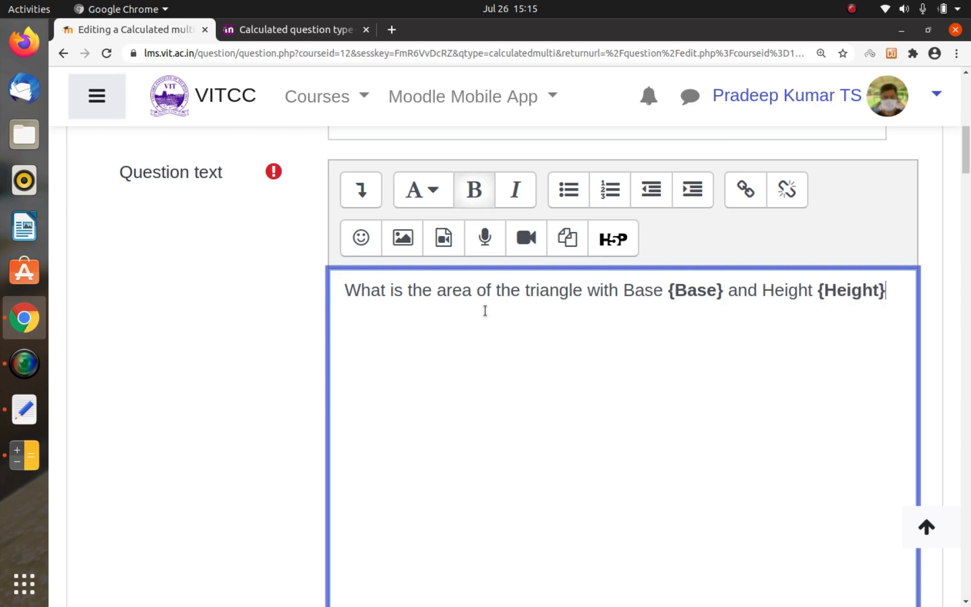
Step: Enter the formula 0.5*{Base}*{Height} as the answer for Choice 1
scroll(485, 310, down, 10)
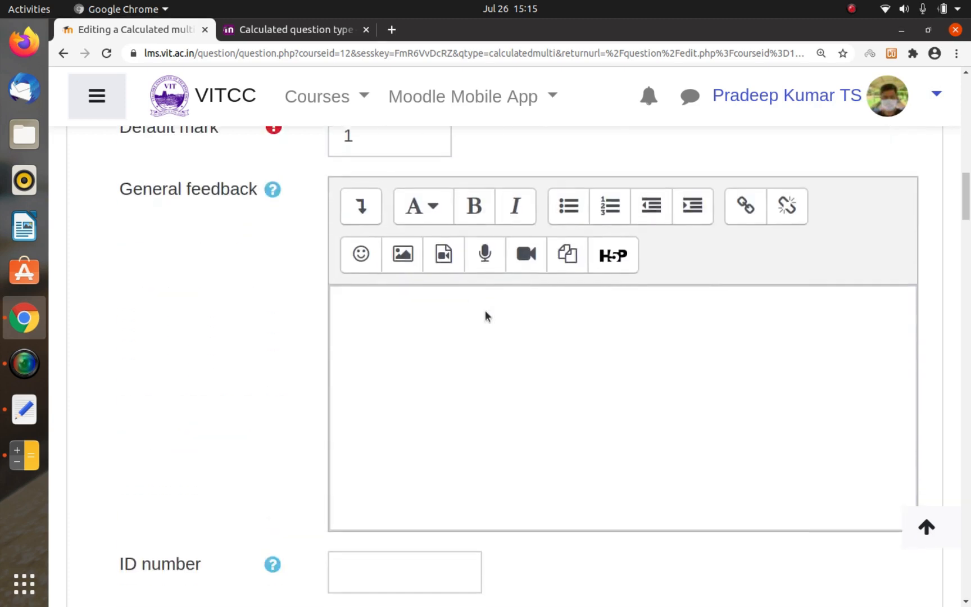
scroll(485, 310, down, 3)
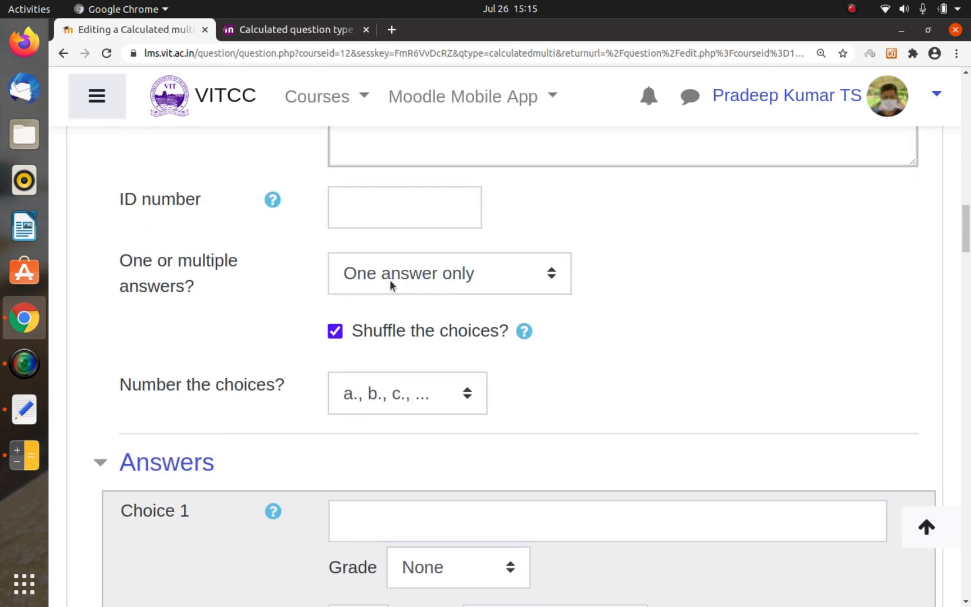
scroll(498, 356, down, 4)
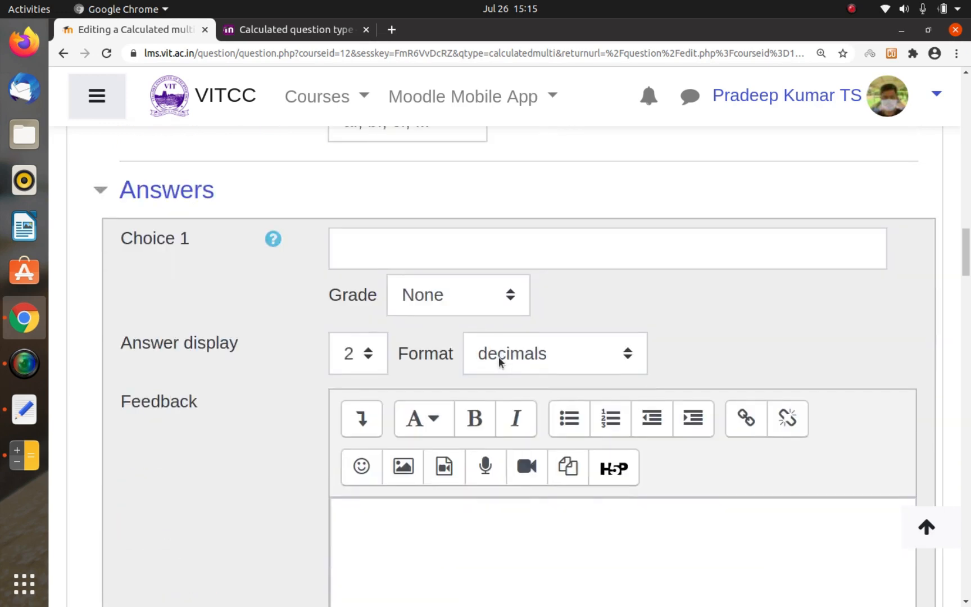
click(426, 246)
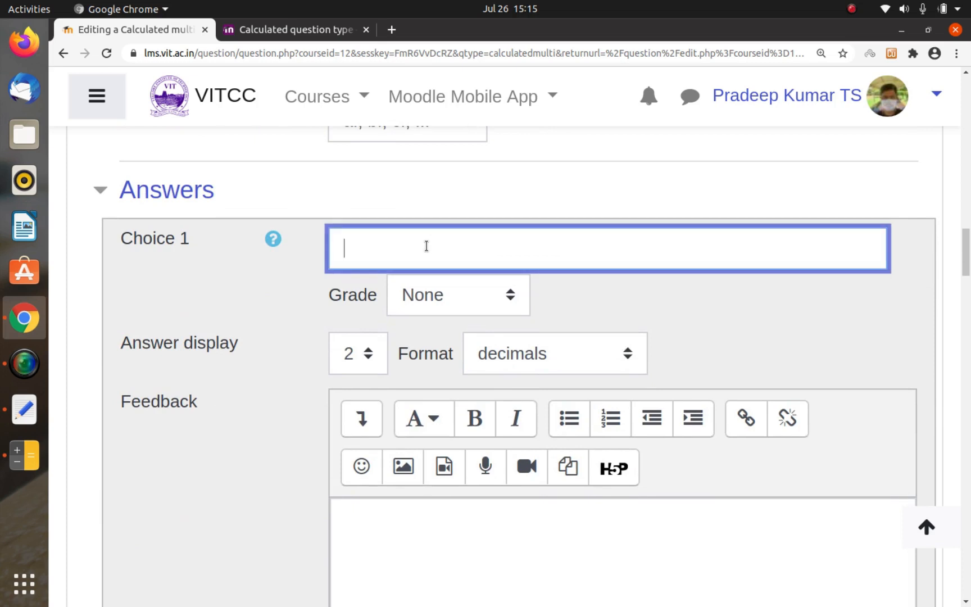
text(0.5*{Base})
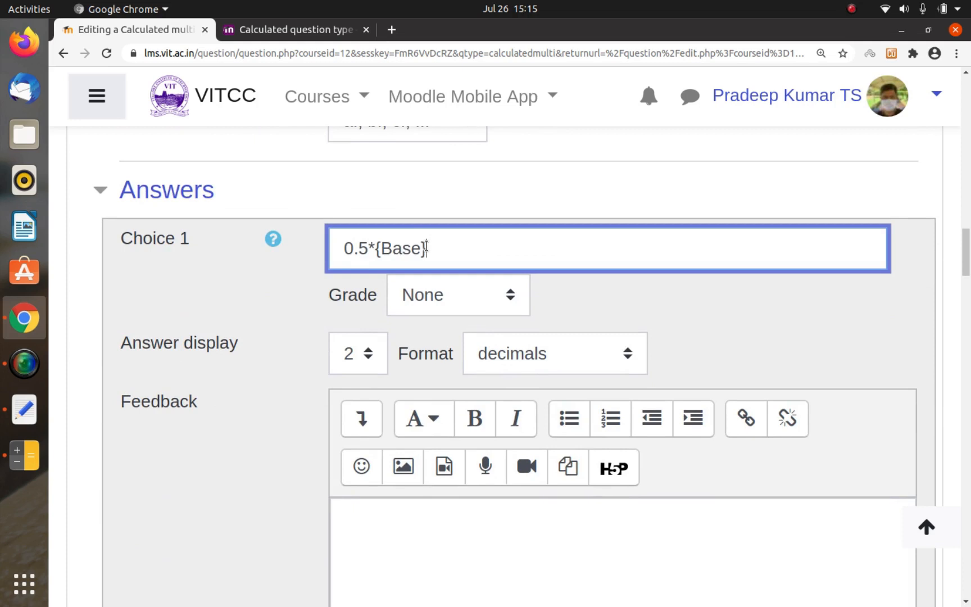
text(*{Height)
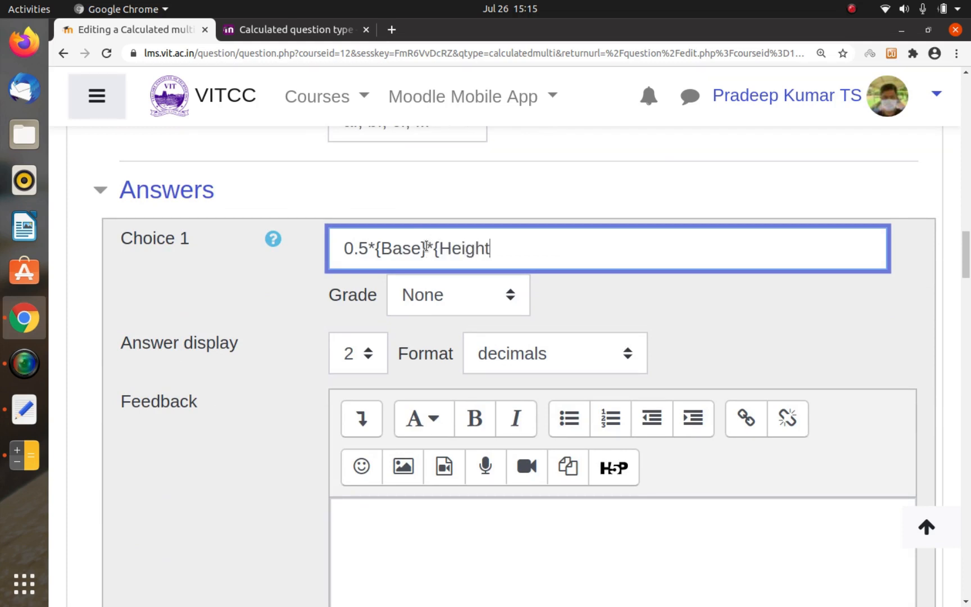
text(})
Step: Copy the Choice 1 formula and set that choice's grade to 100%
key(ctrl+a)
key(ctrl+c)
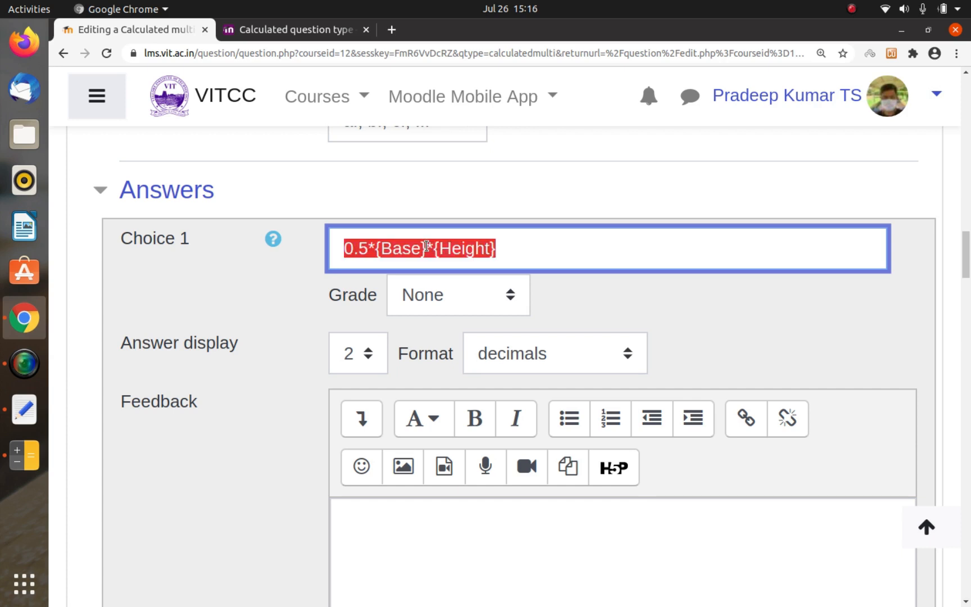
click(432, 296)
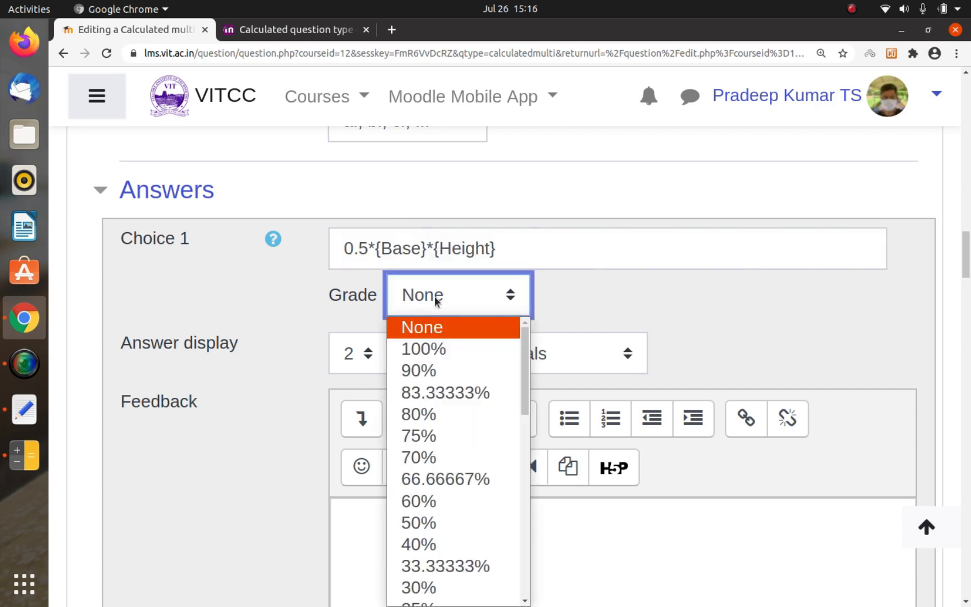
click(432, 344)
Step: Paste the copied formula into Choice 2 and shorten it to {Base}*{Height}
scroll(312, 417, down, 8)
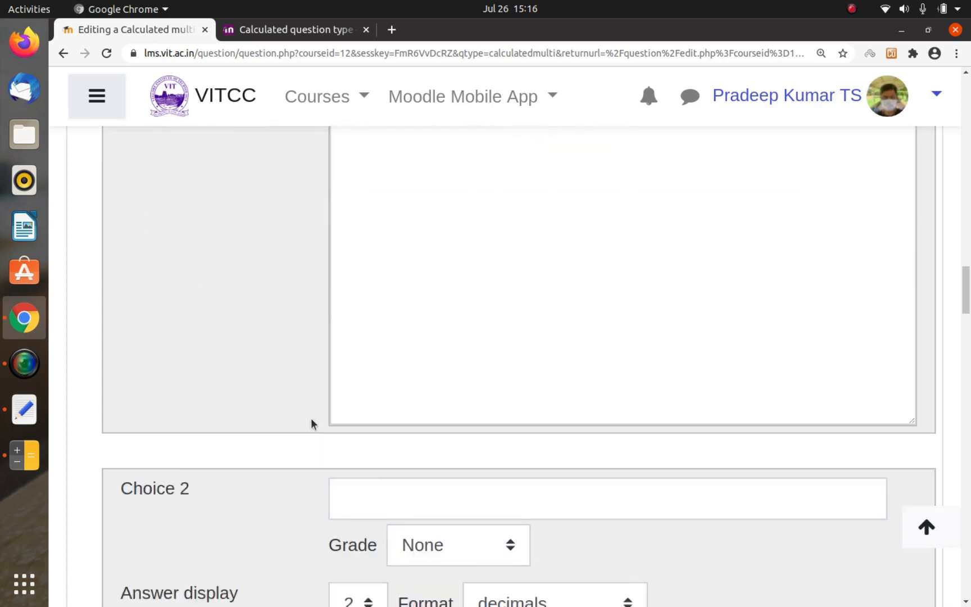
click(386, 372)
key(ctrl+v)
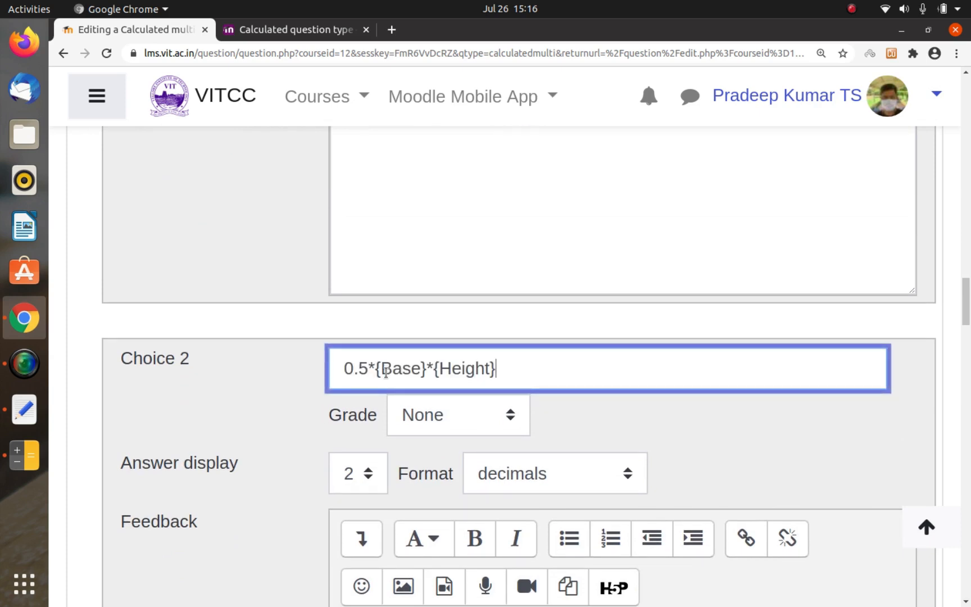
key(BackSpace)
key(BackSpace)
key(BackSpace)
key(BackSpace)
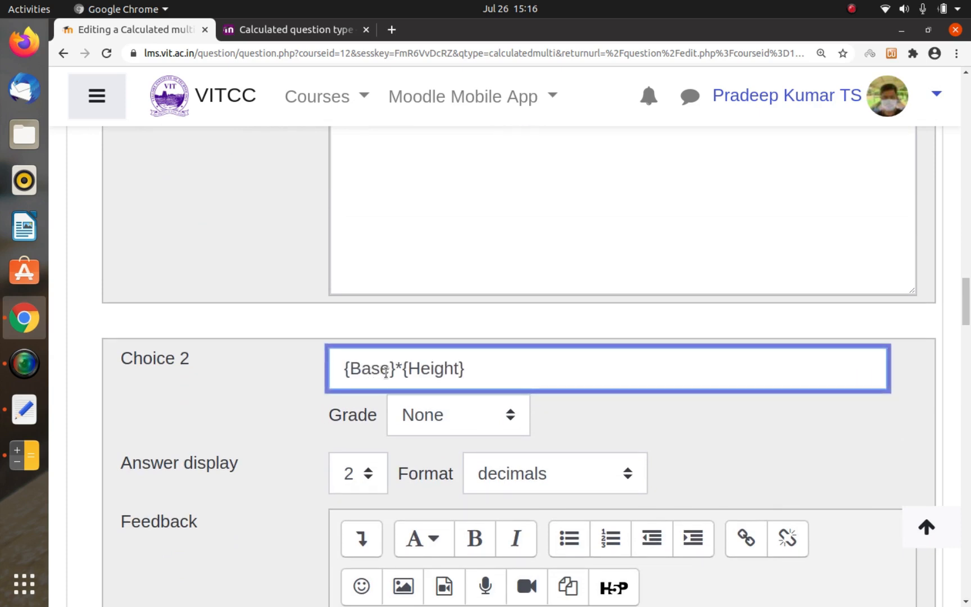
click(298, 417)
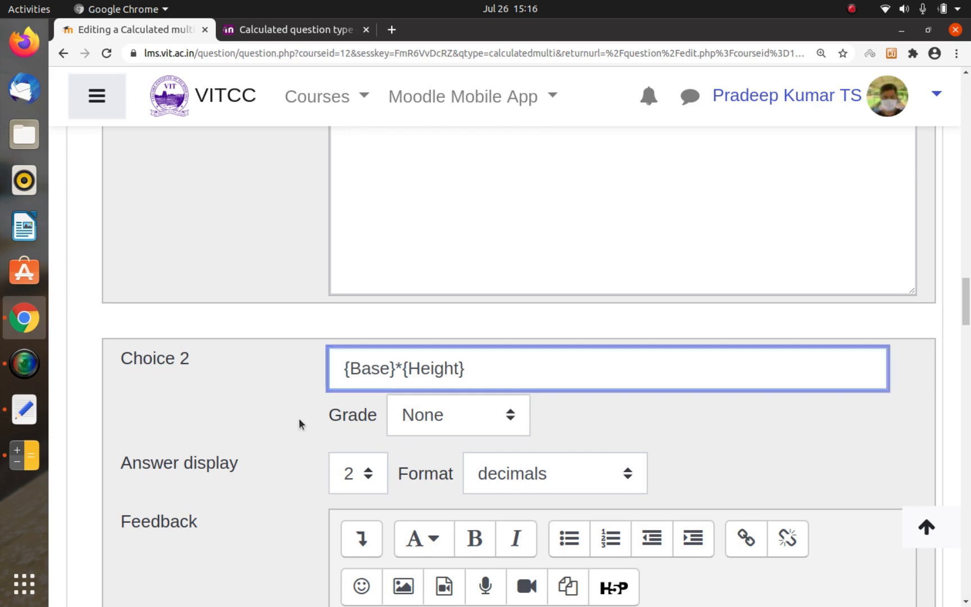
Step: Paste the formula into Choice 3 and change its second operator so it reads 0.5*{Base}/{Height}
scroll(299, 417, down, 1)
scroll(298, 416, down, 10)
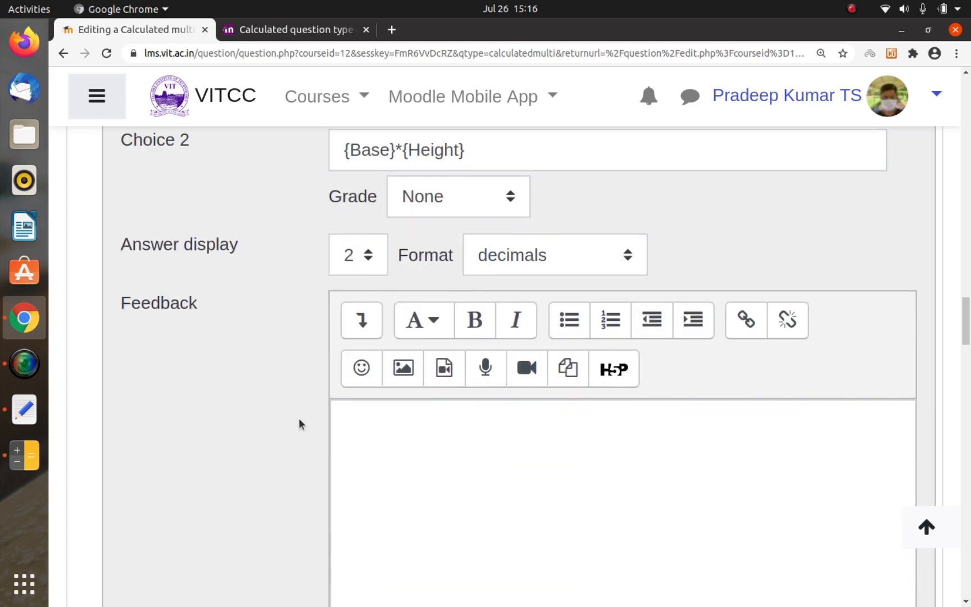
scroll(298, 417, down, 1)
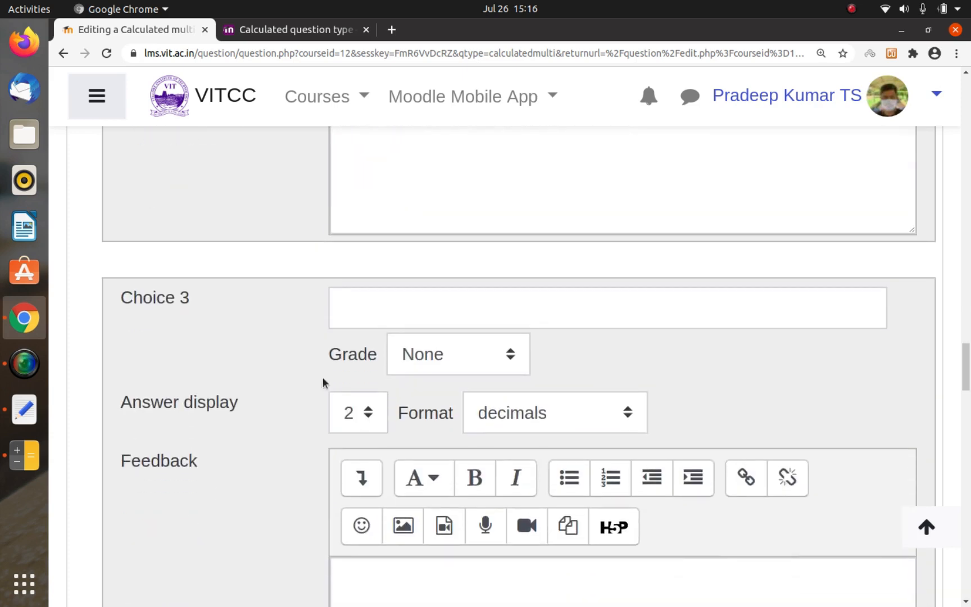
click(390, 301)
key(ctrl+v)
key(Left)
key(Left)
key(Left)
key(Left)
key(Left)
key(Left)
key(Left)
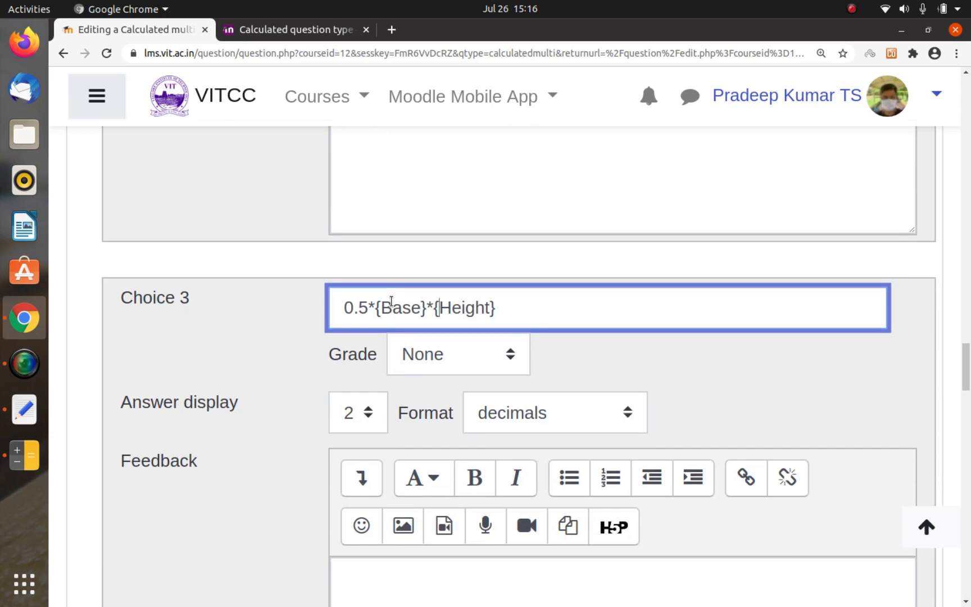
key(Left)
key(BackSpace)
text(/)
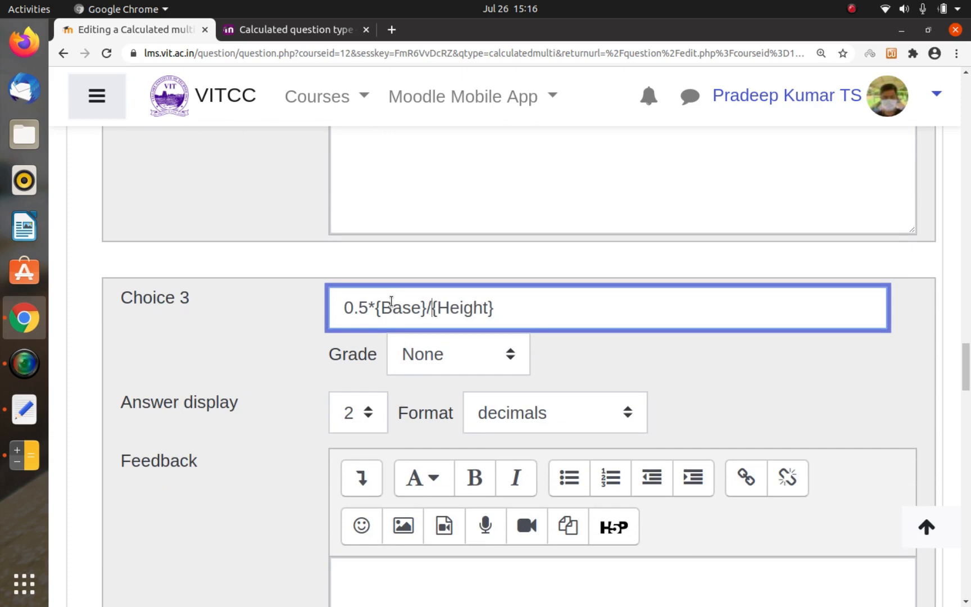
Step: Paste the formula into Choice 4 and change its factor so it reads 2*{Base}*{Height}
scroll(290, 348, down, 2)
scroll(290, 348, down, 10)
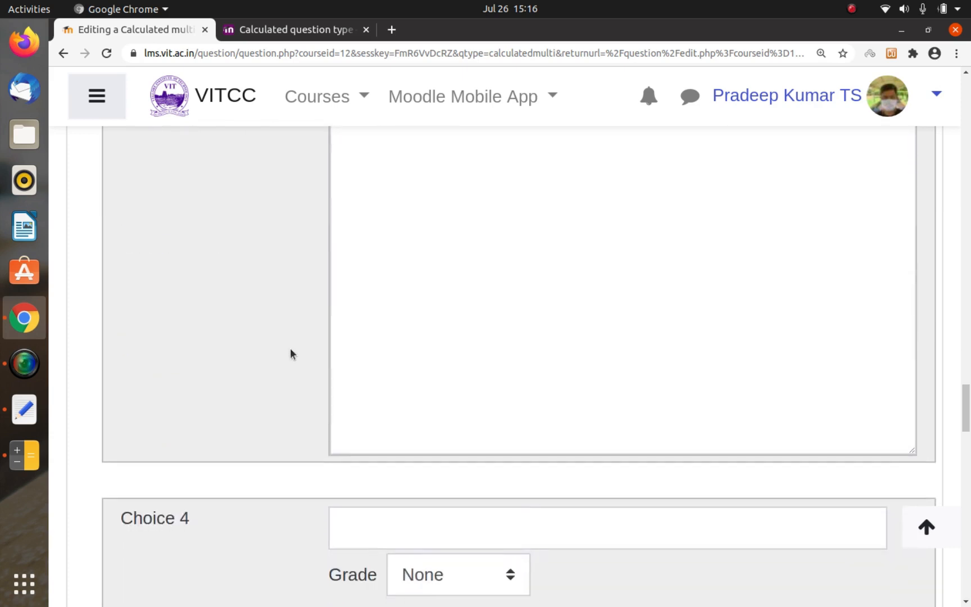
click(341, 341)
key(ctrl+v)
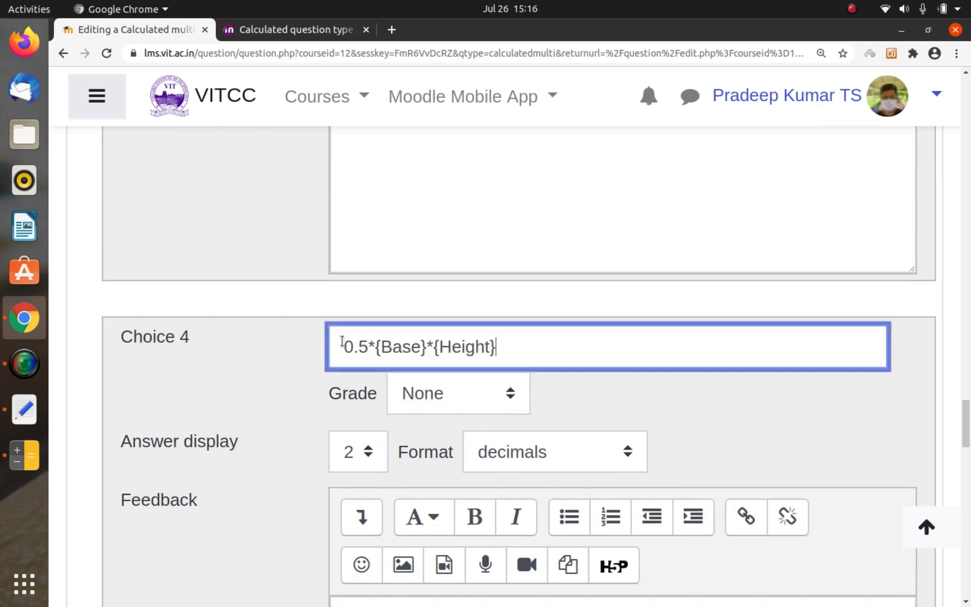
key(BackSpace)
key(BackSpace)
key(BackSpace)
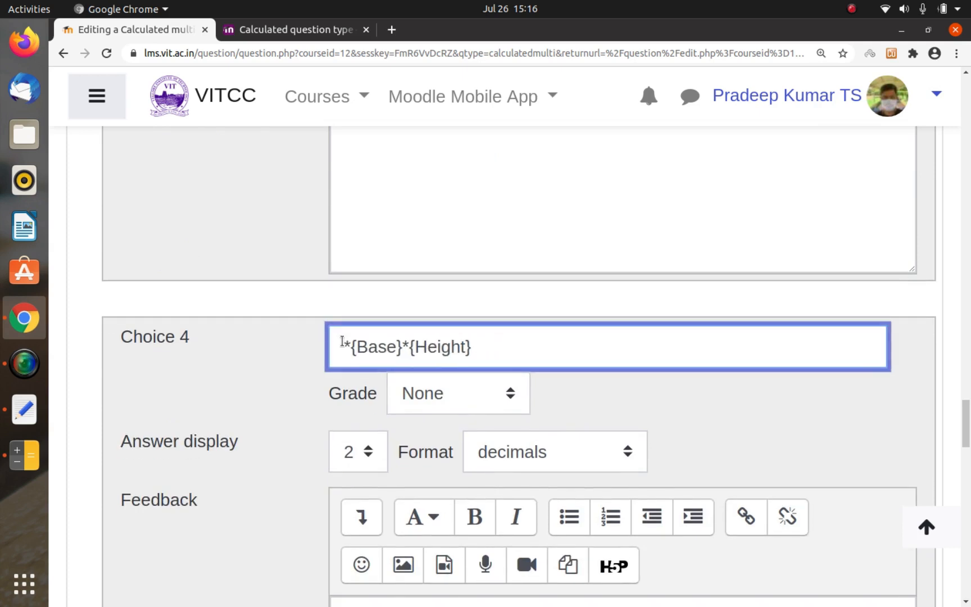
text(2)
click(246, 391)
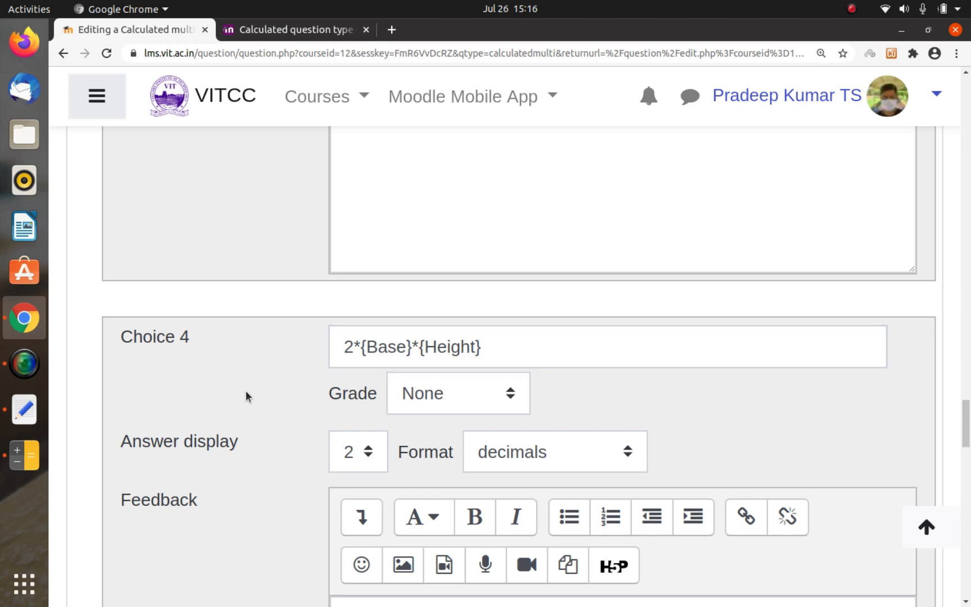
Step: Save the question and proceed to the wildcards datasets, leaving shared datasets set to "Do not synchronise"
scroll(246, 391, down, 10)
scroll(246, 392, down, 12)
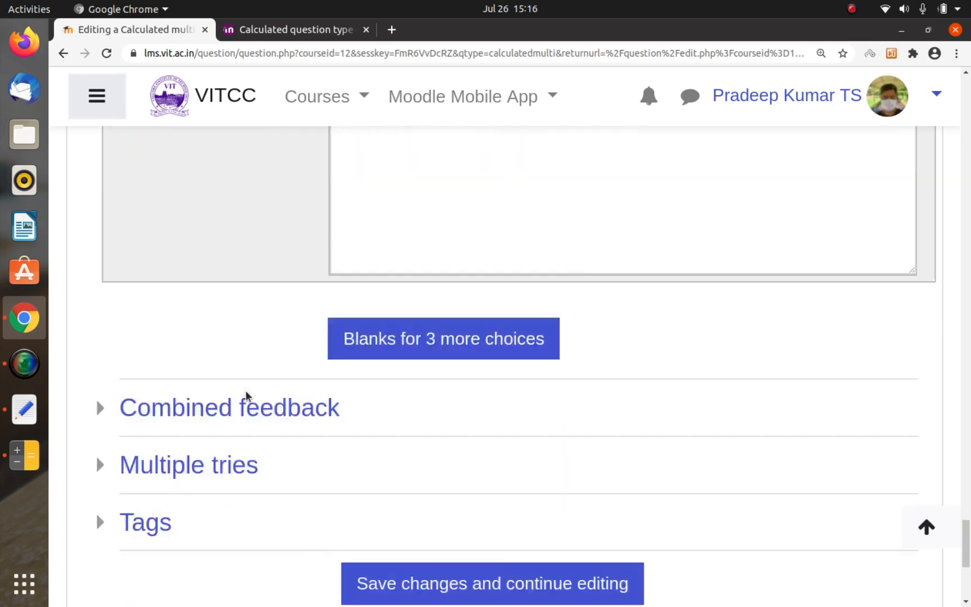
click(375, 404)
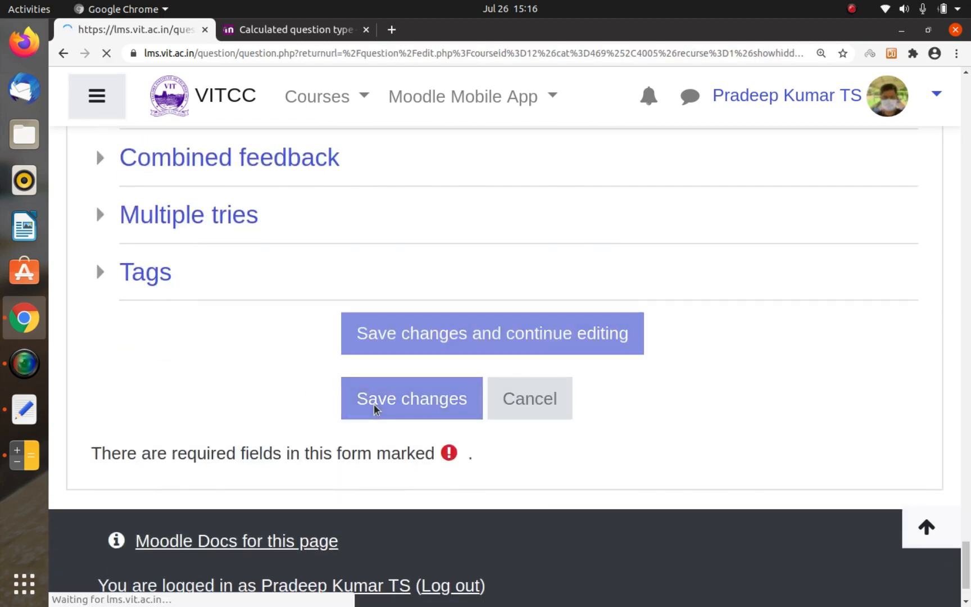
scroll(374, 403, down, 8)
click(374, 404)
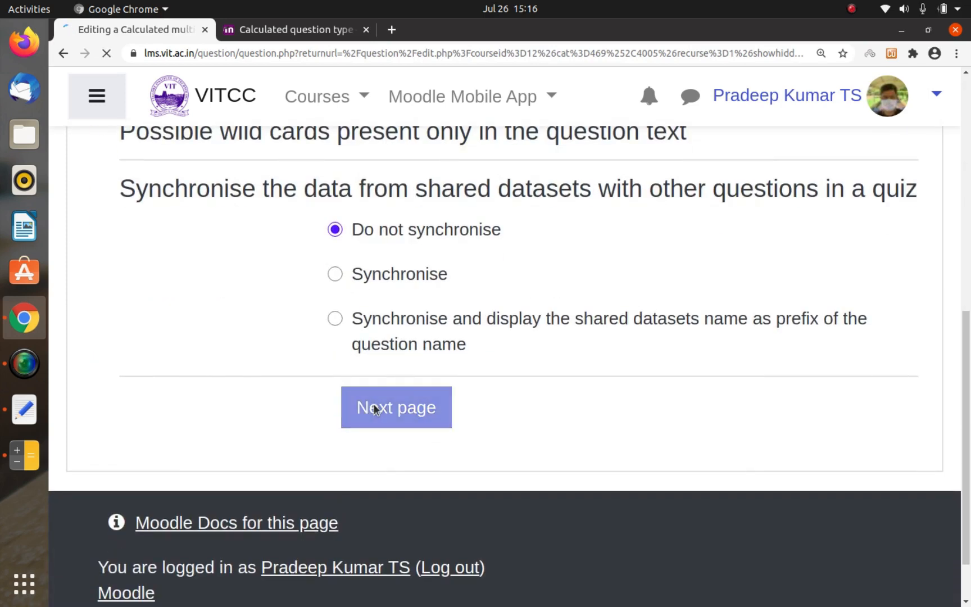
Step: Add 100 new sets of wild card values to the question's dataset
scroll(374, 404, down, 10)
scroll(374, 404, down, 10)
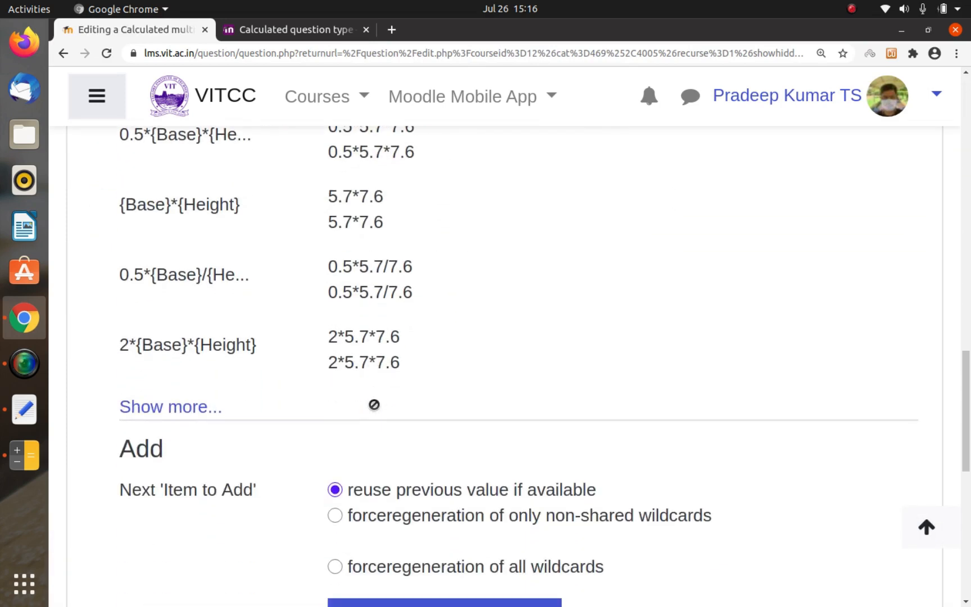
scroll(374, 405, down, 5)
click(505, 203)
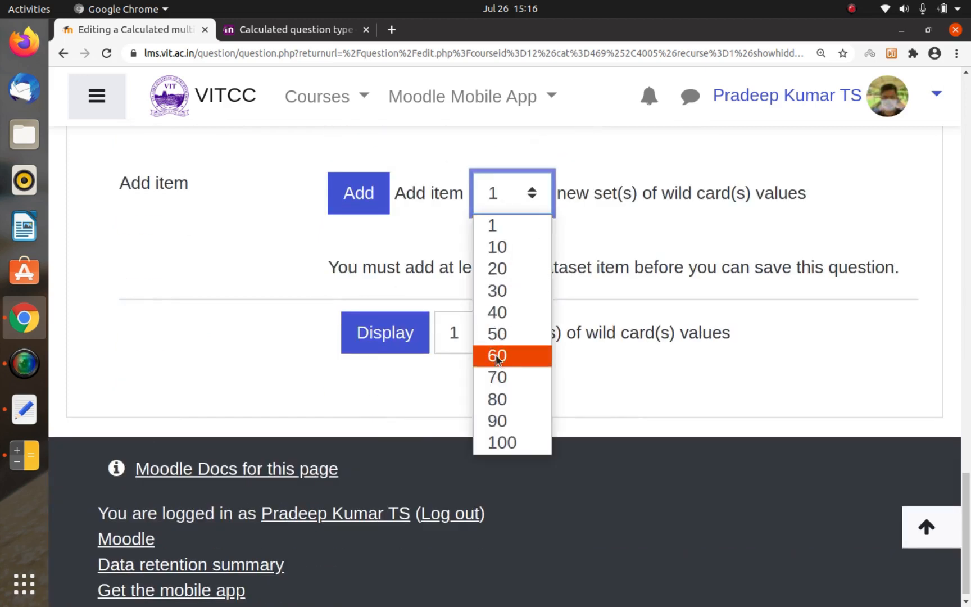
click(494, 443)
click(360, 197)
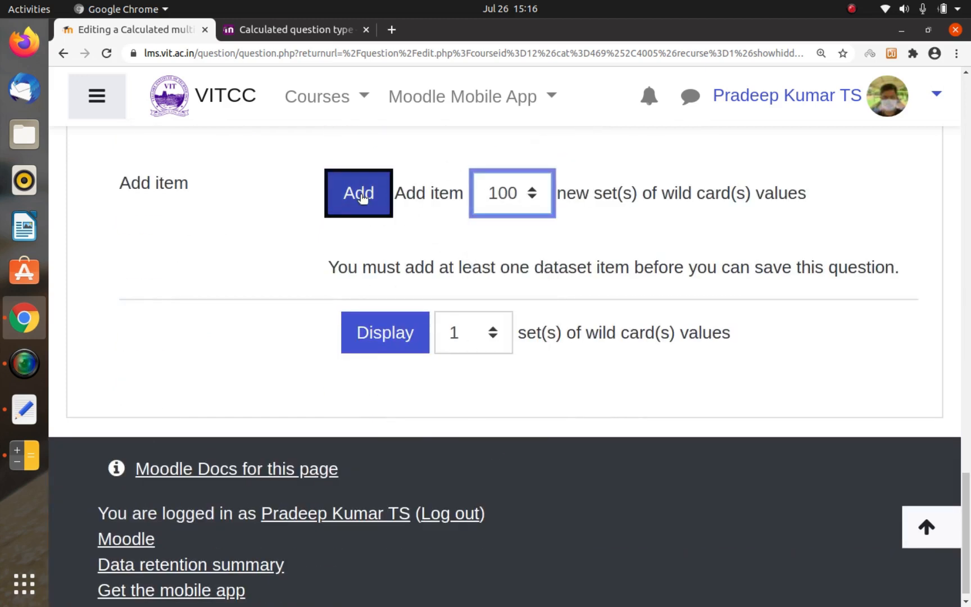
Step: Display 100 sets of the wild card values
scroll(449, 282, down, 15)
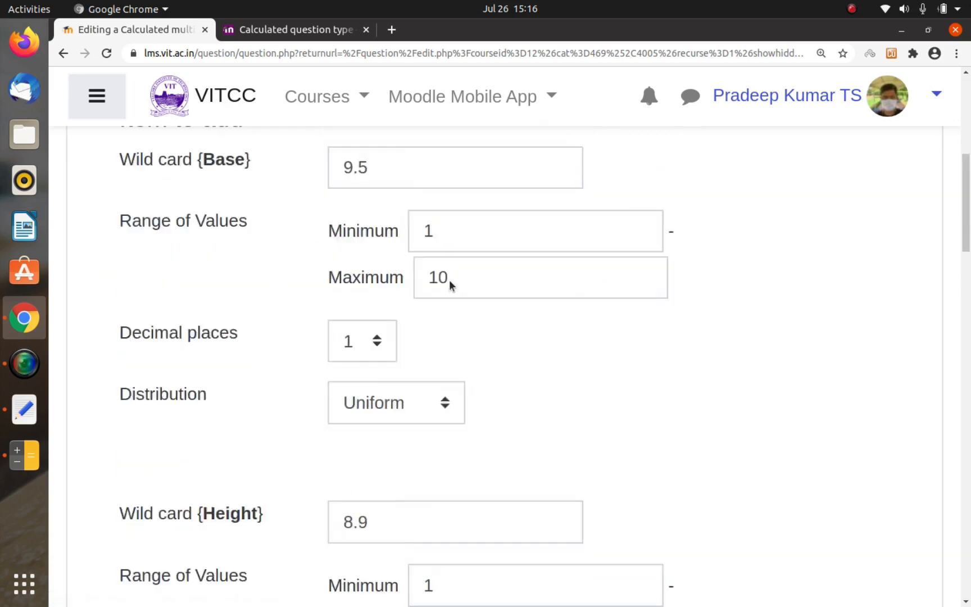
scroll(449, 284, down, 5)
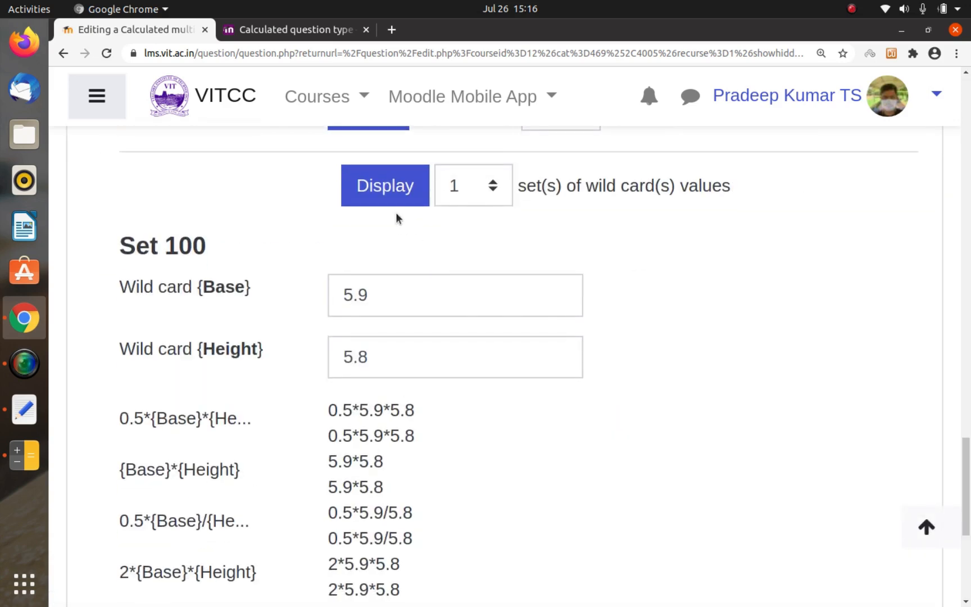
click(462, 187)
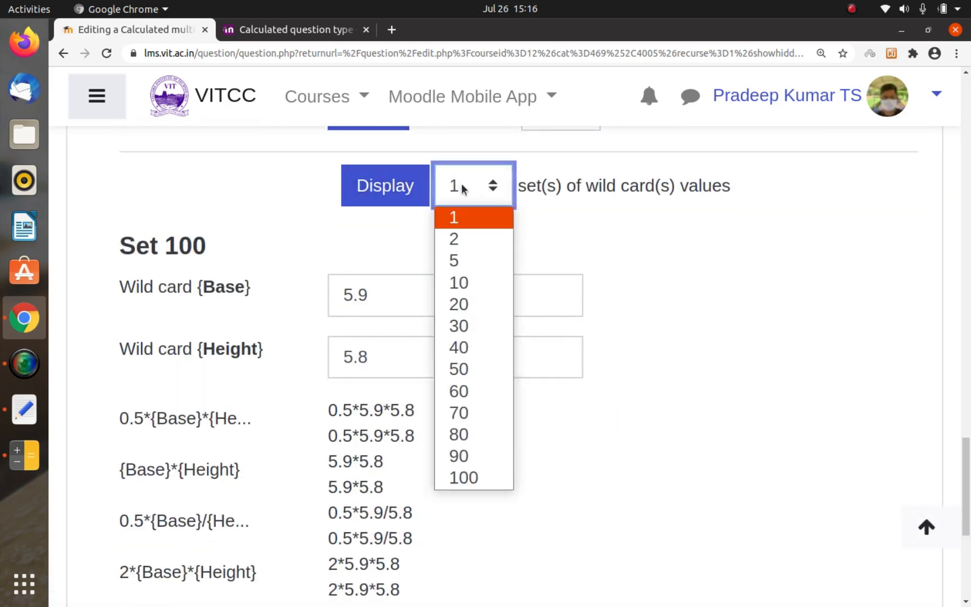
click(464, 477)
click(396, 183)
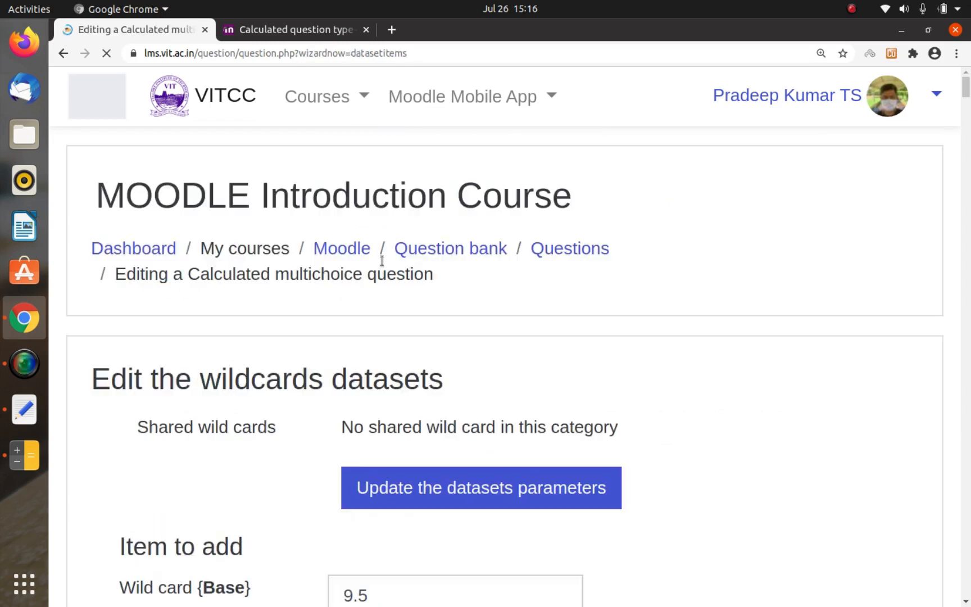
Step: Examine the {Base} and {Height} values and the resulting answer expressions throughout the displayed sets, down to the end of the page
scroll(278, 286, down, 8)
scroll(278, 286, down, 15)
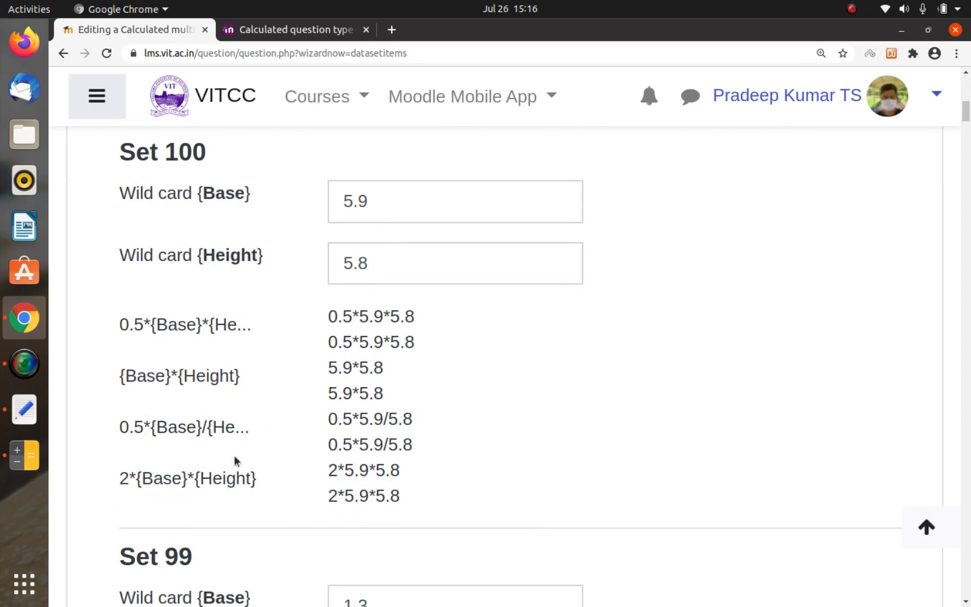
scroll(316, 447, down, 4)
scroll(316, 447, up, 1)
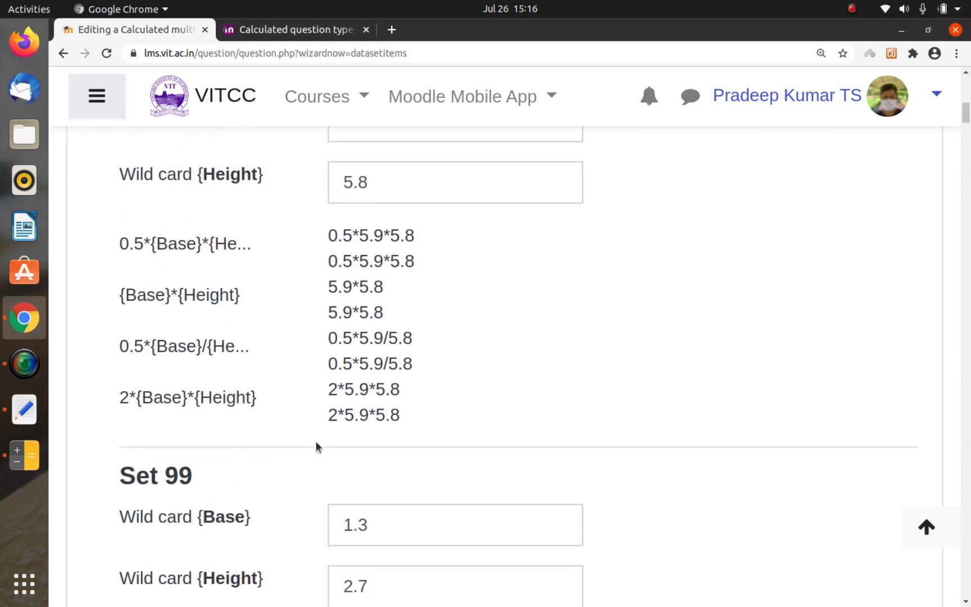
triple_click(333, 251)
scroll(333, 251, down, 20)
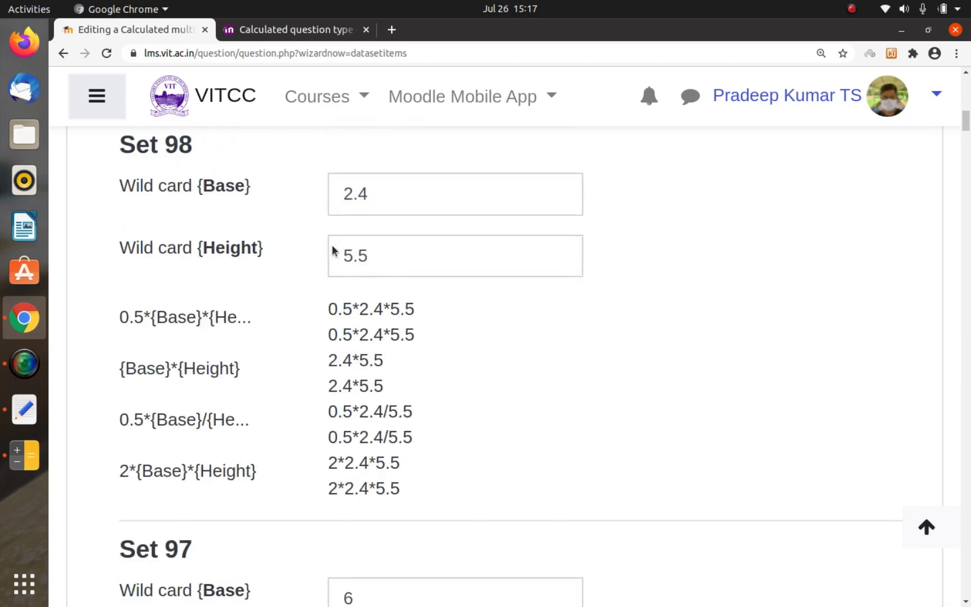
scroll(332, 251, down, 20)
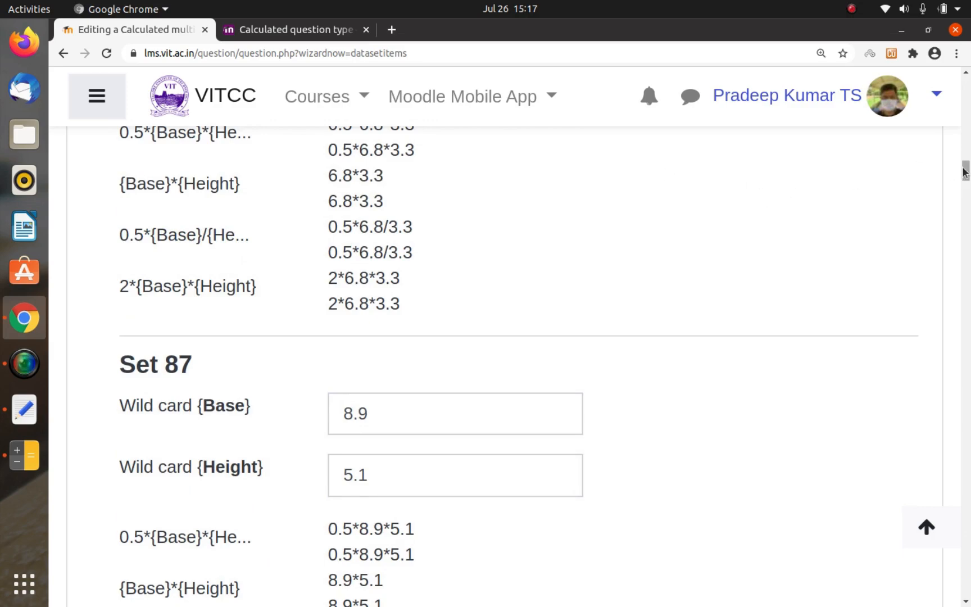
drag(965, 172, 962, 591)
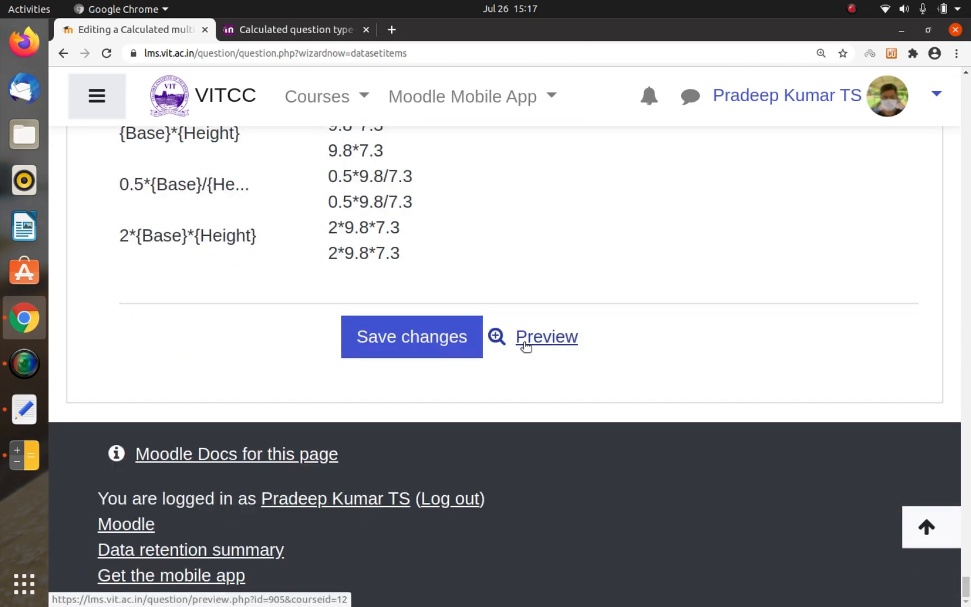
Step: Save the question's wildcard datasets and open a preview of Calculated Multichoice 1 from the question bank
click(433, 351)
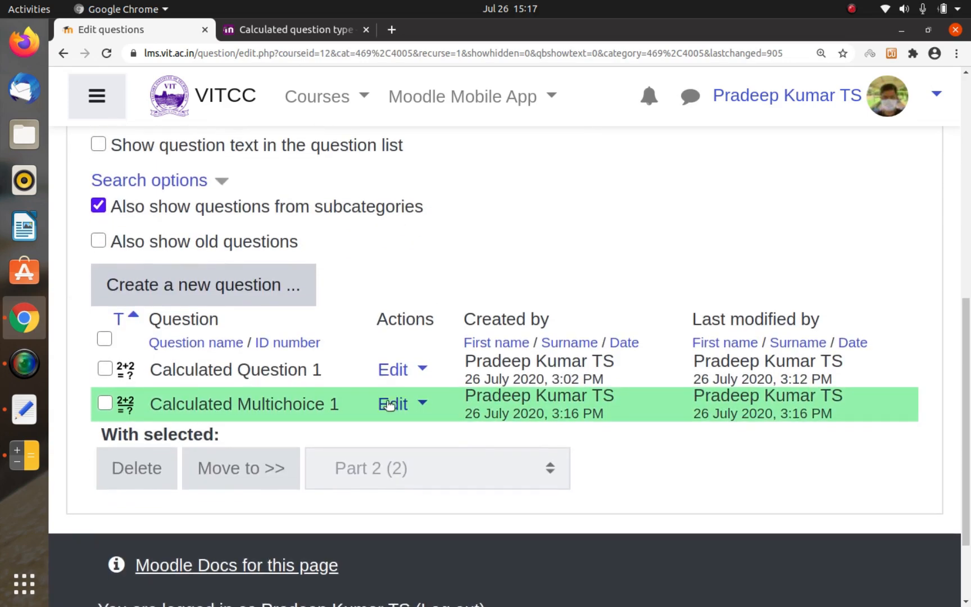
click(416, 402)
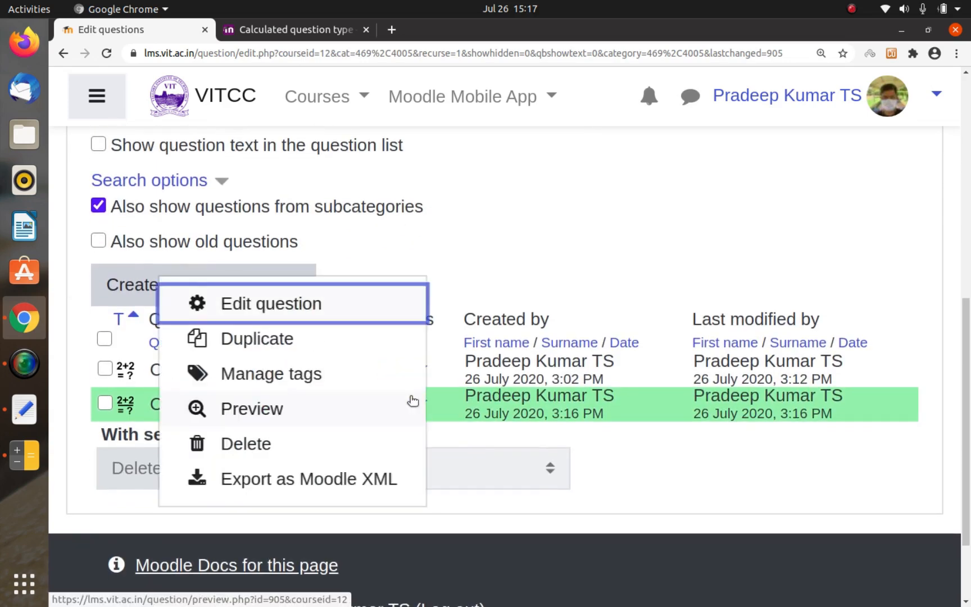
click(267, 415)
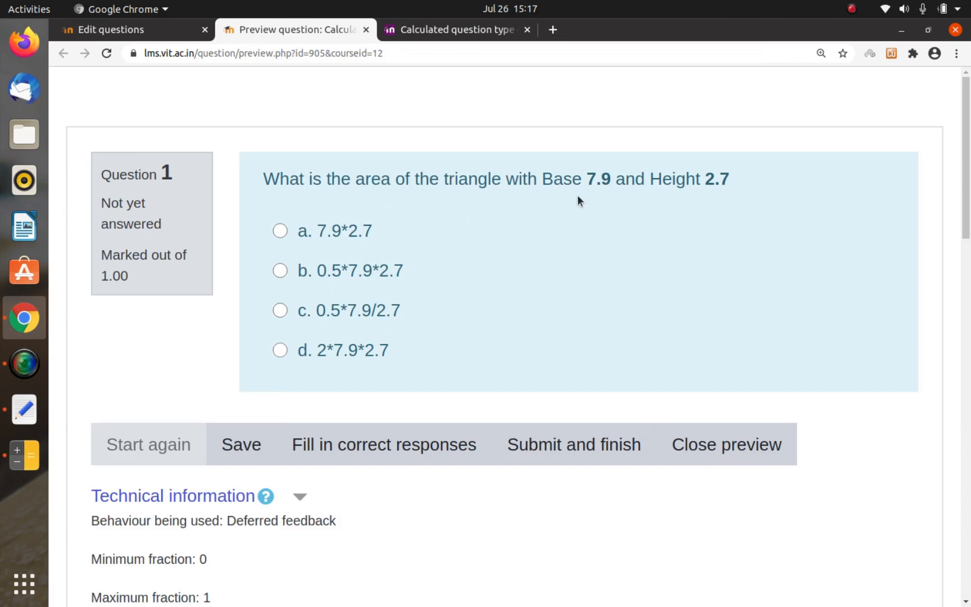
Step: Answer the previewed question with option b, 0.5*7.9*2.7, submit and finish it, and close the preview
click(344, 259)
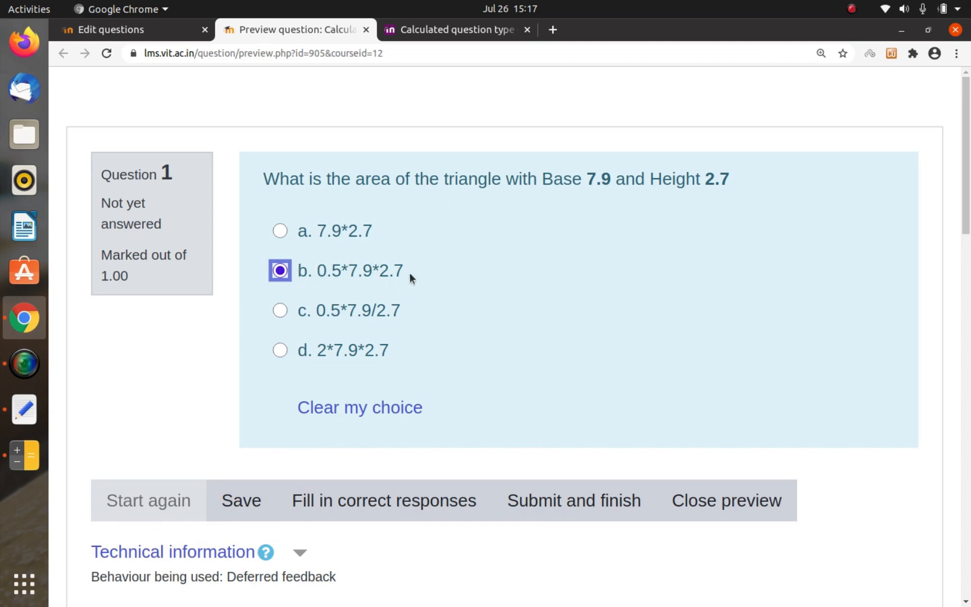
click(541, 488)
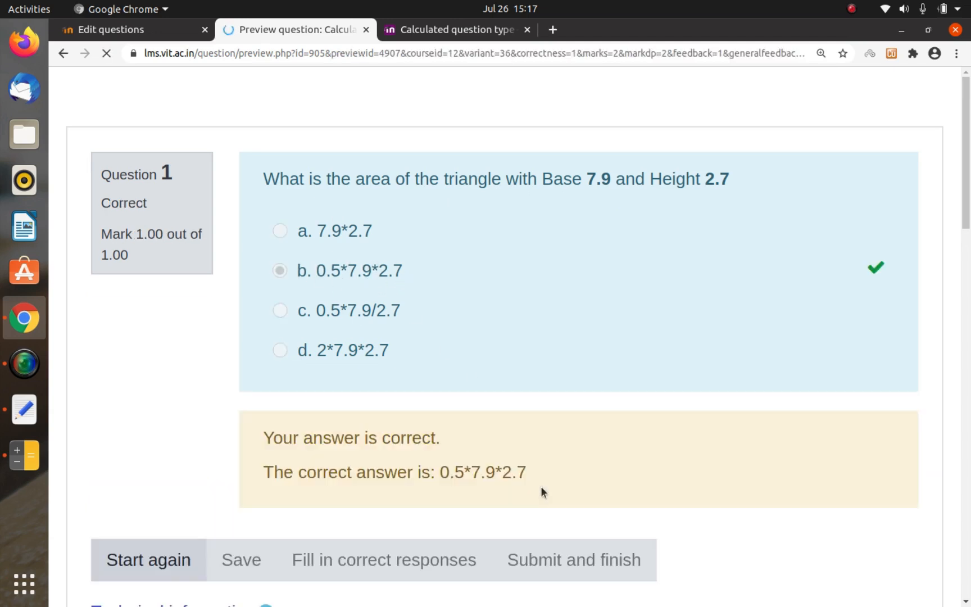
scroll(541, 487, down, 3)
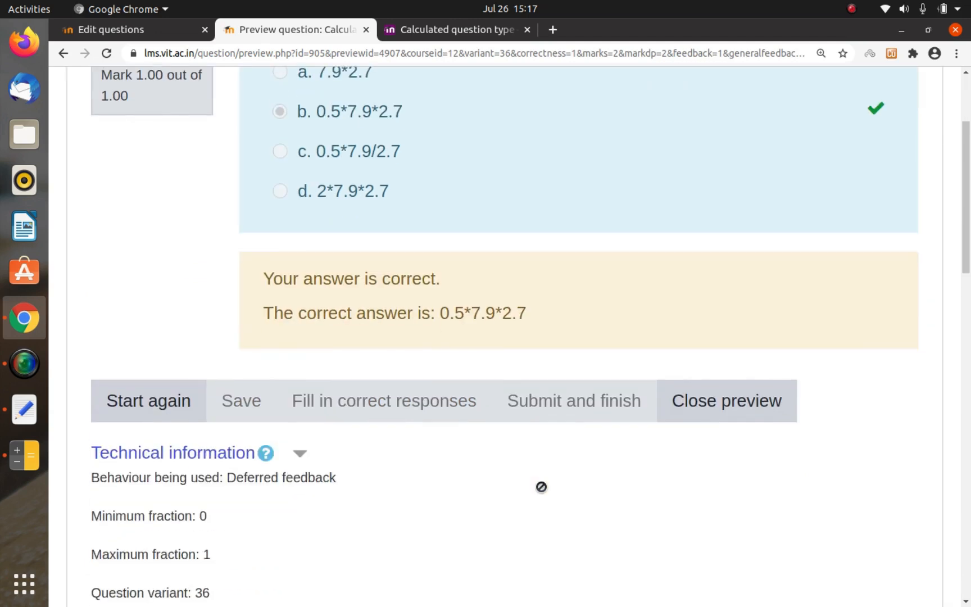
click(695, 400)
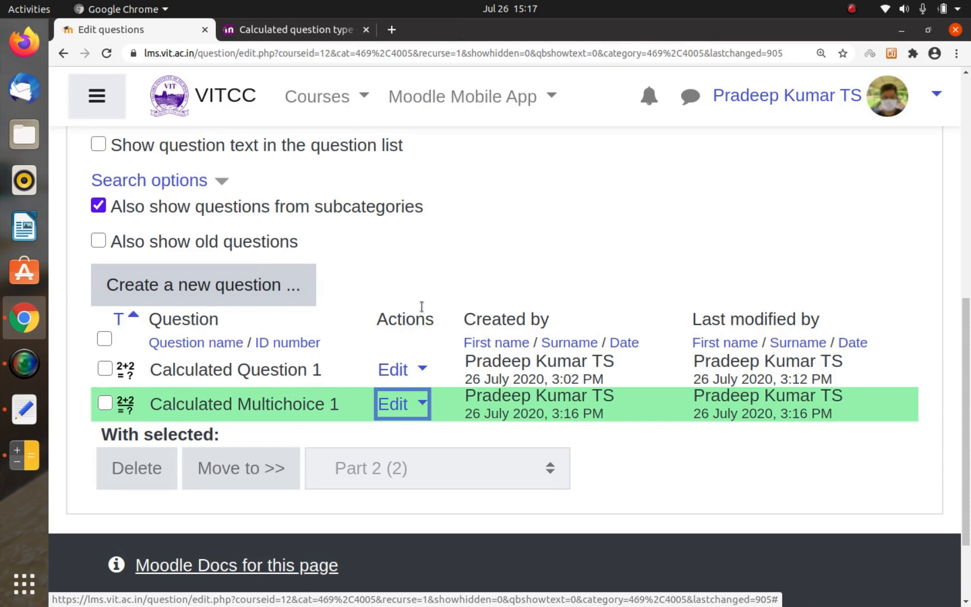
scroll(428, 278, up, 5)
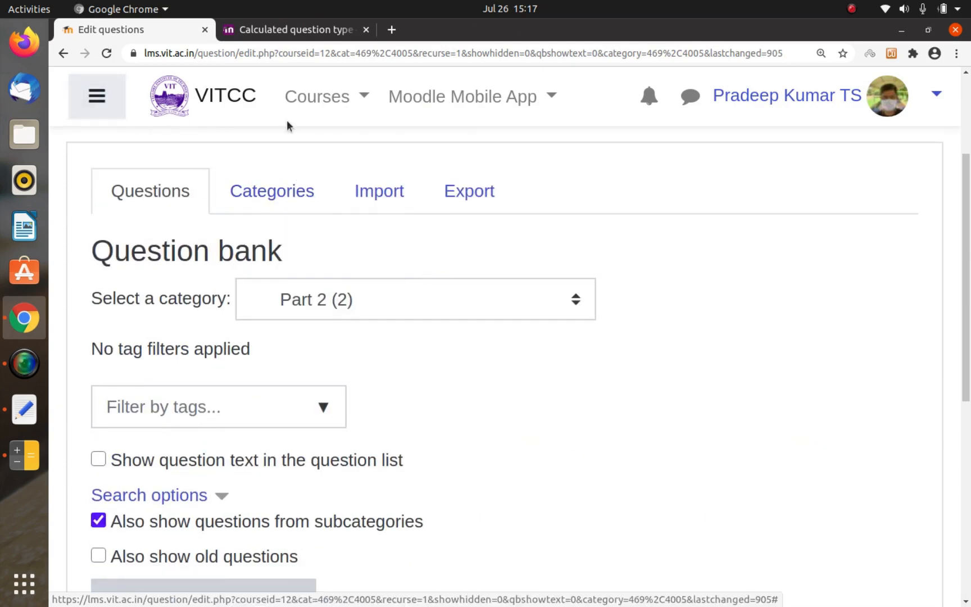
Step: In the Text Editor notes MoodleQuiz2, add the line "10. Embedded Cloze (Fill in, Dropdown with multiple values)" and save the file
key(alt+Tab)
key(Return)
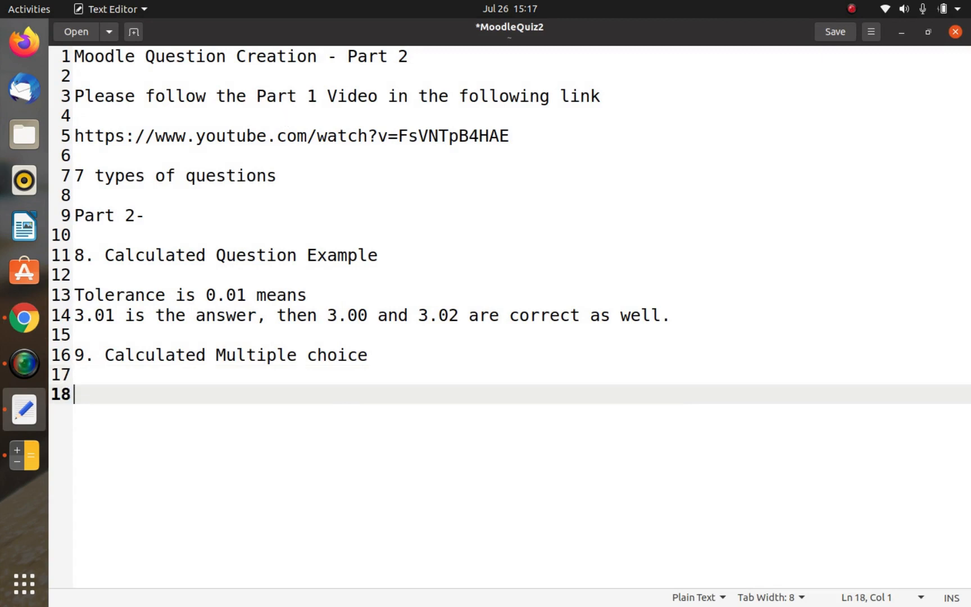
text(10. Embedd)
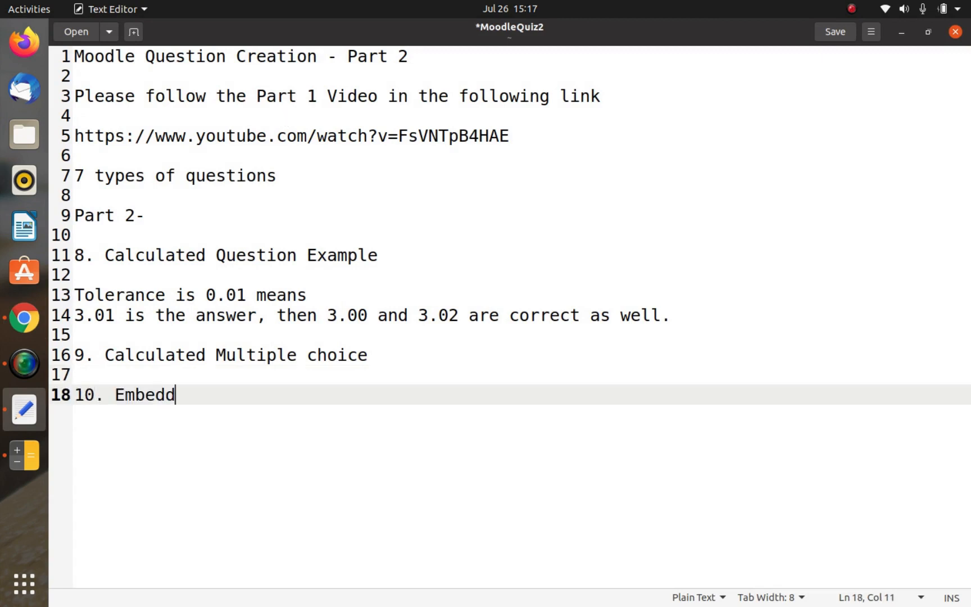
text(e d Cloze)
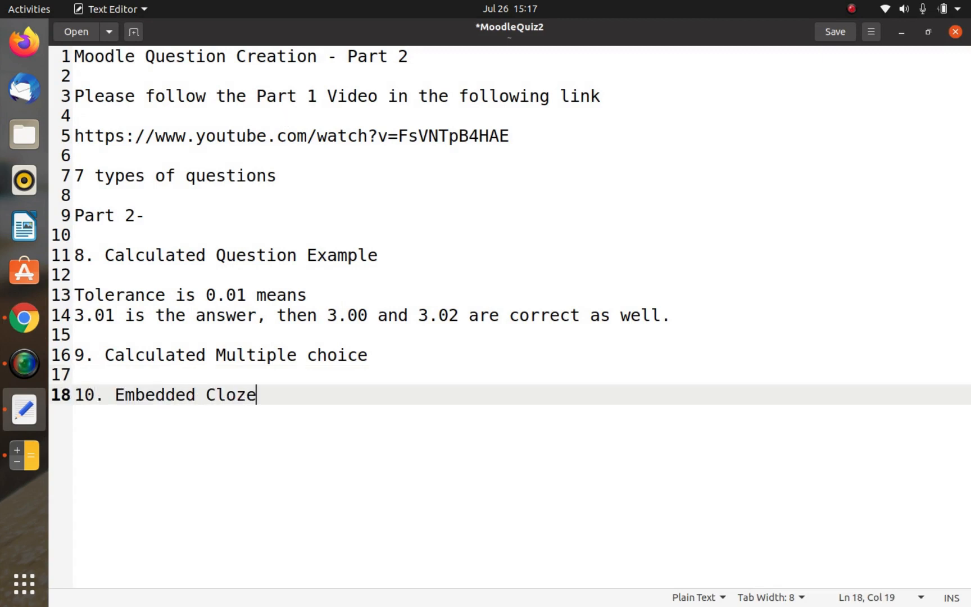
key(BackSpace)
text(()
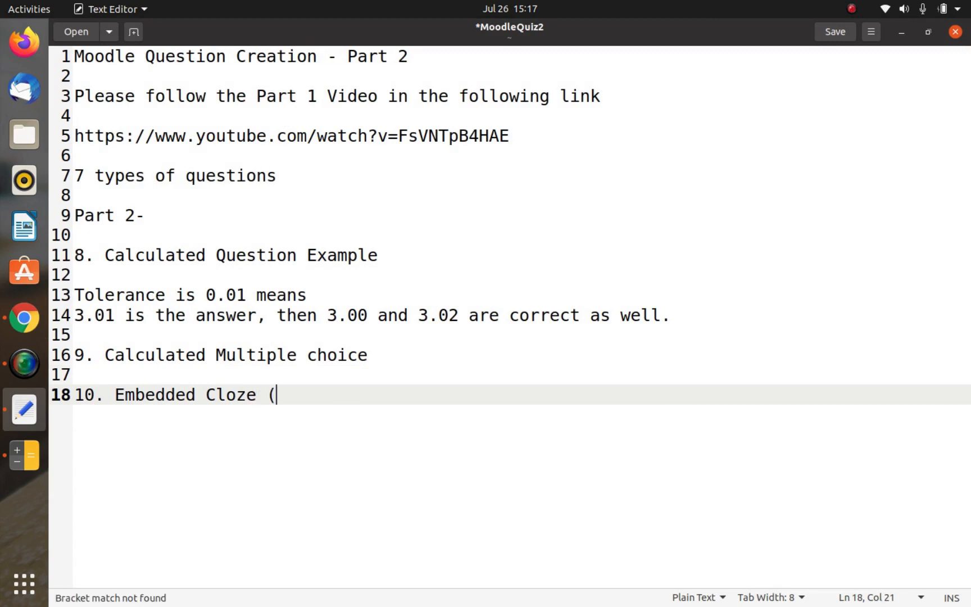
text(Fill in)
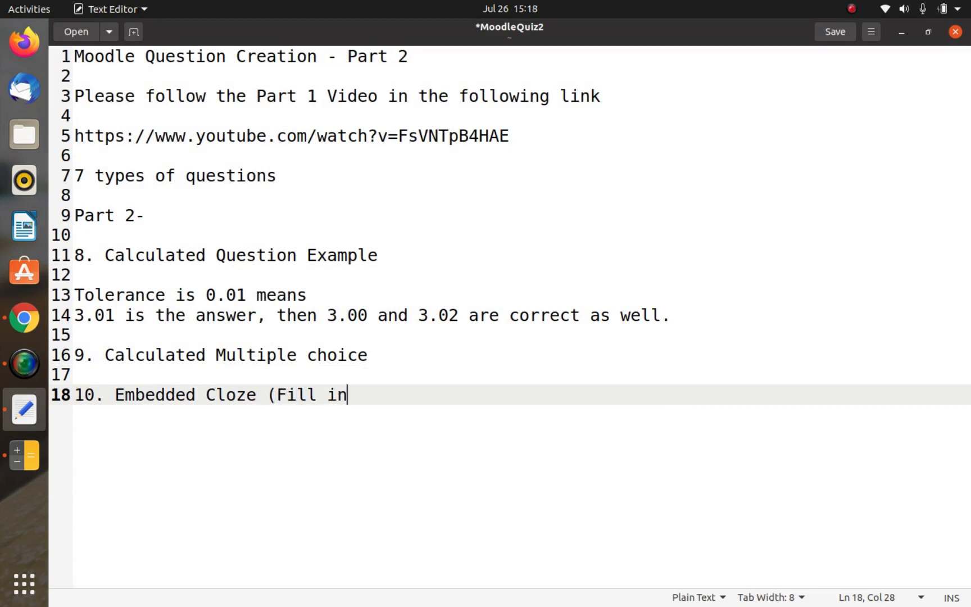
text(, Dropdown with mu)
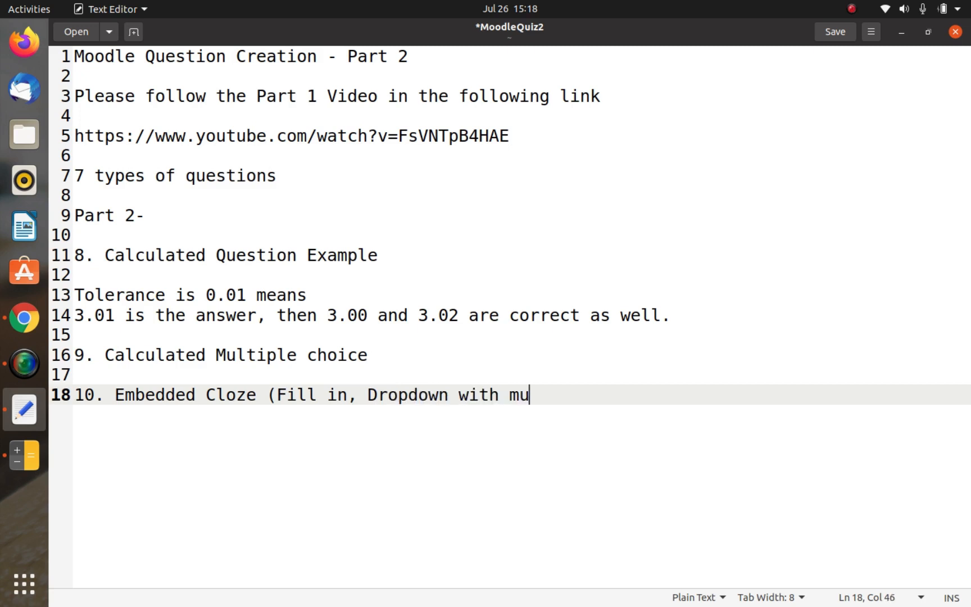
text(ltiple values))
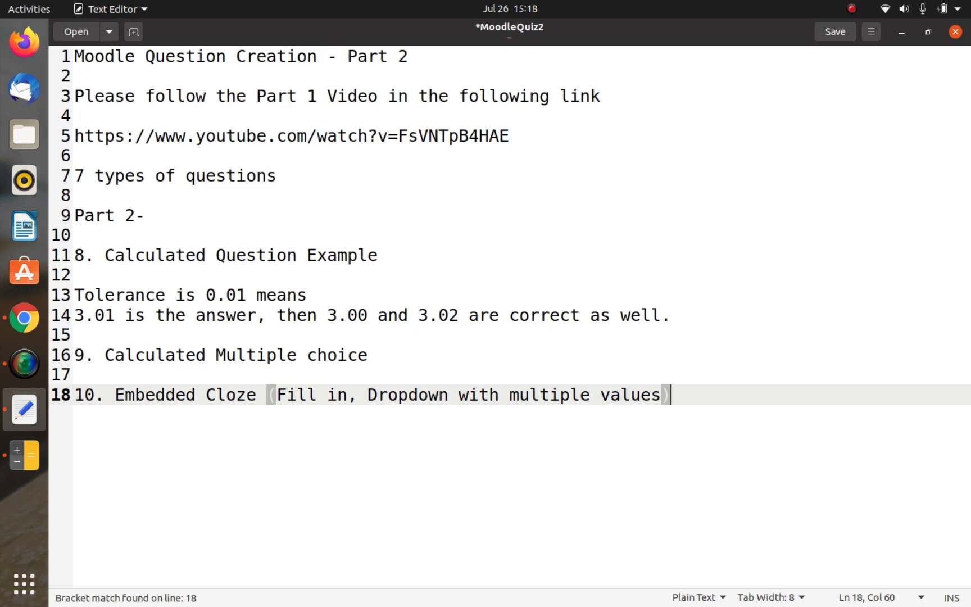
key(ctrl+s)
click(669, 372)
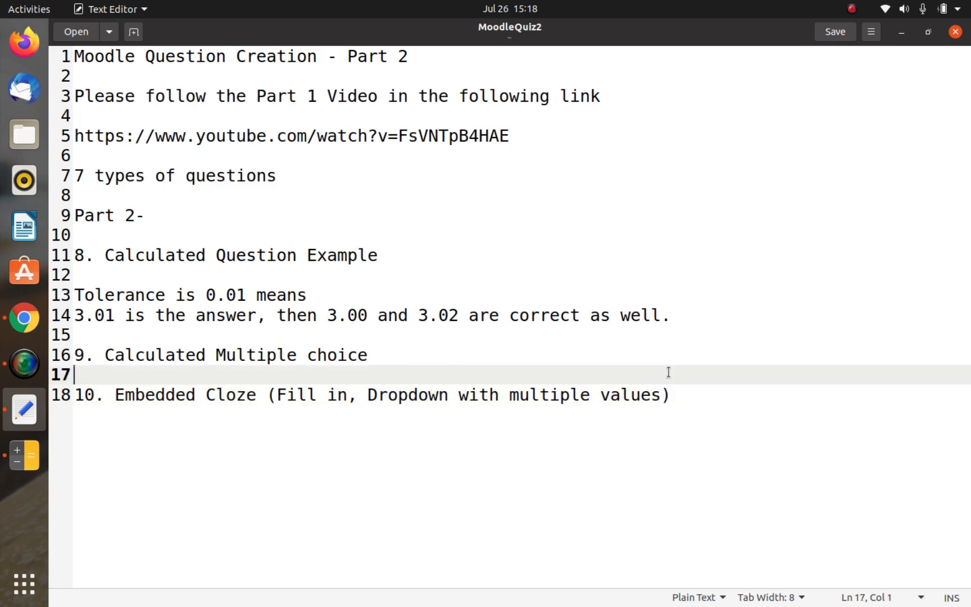
key(Down)
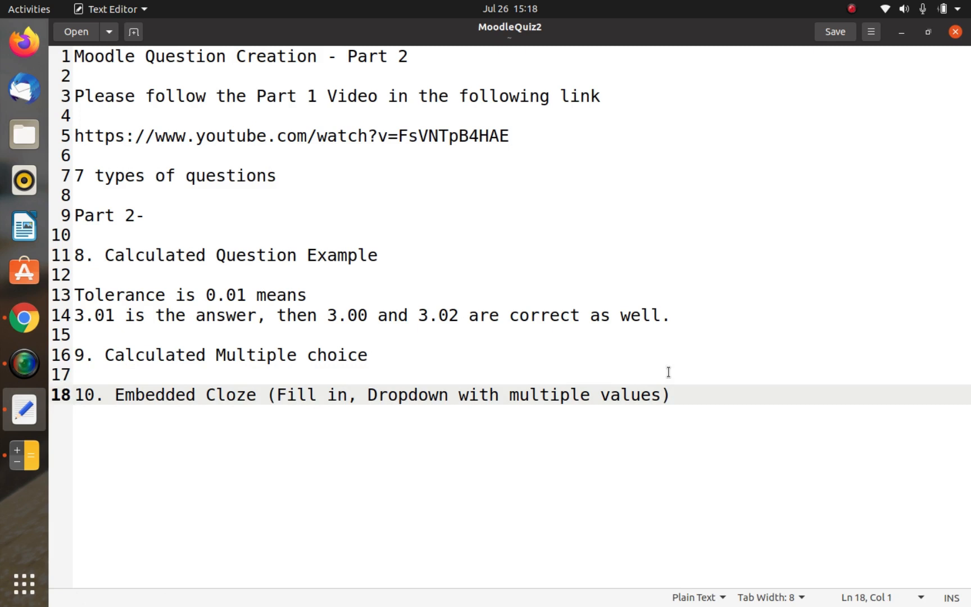
key(ctrl+s)
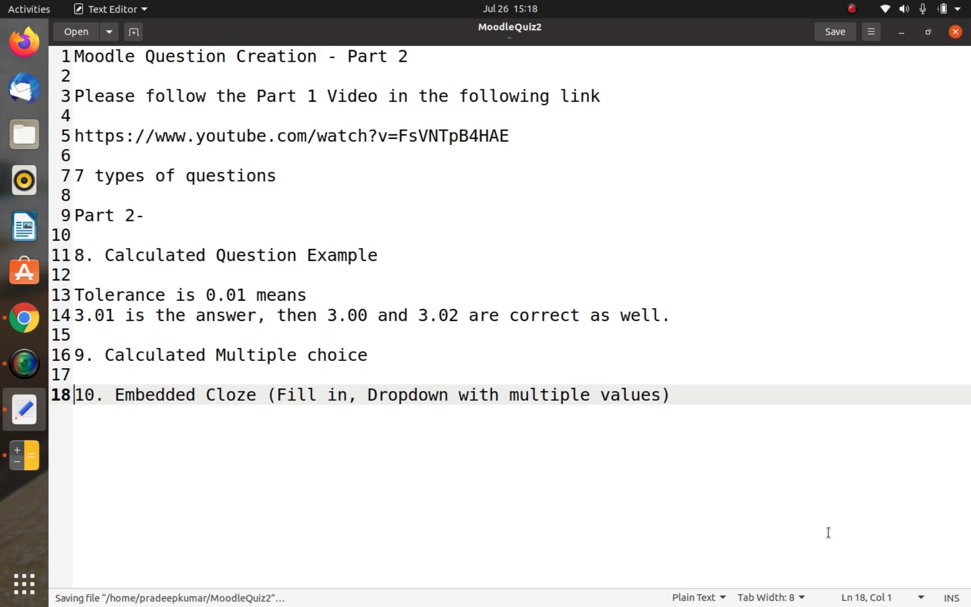
Step: Add the question code ":SHORTANSWER:" below the Embedded Cloze heading, separated by a blank line
key(End)
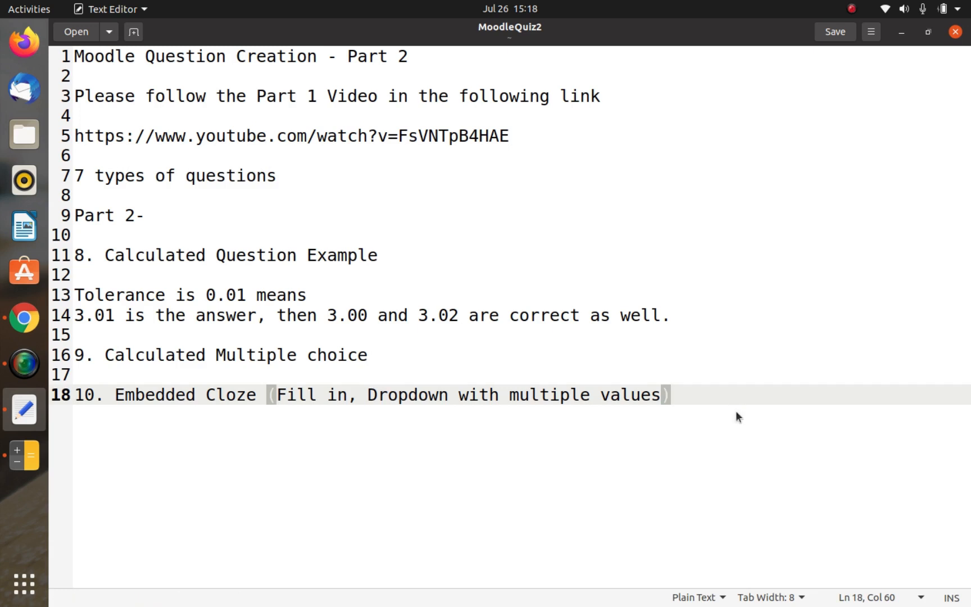
key(alt+Tab)
key(alt+Tab)
click(736, 411)
key(Return)
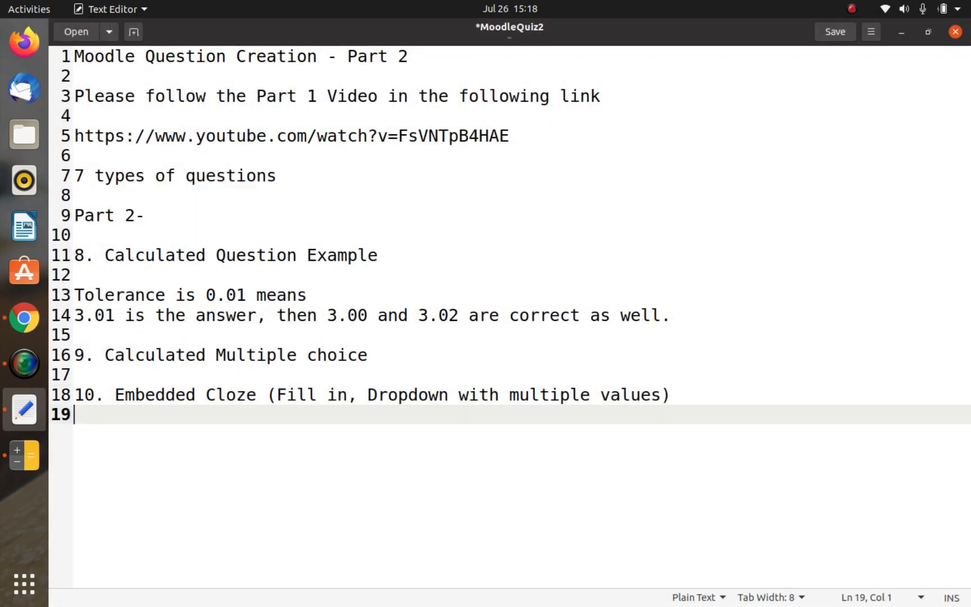
key(Return)
text(SH)
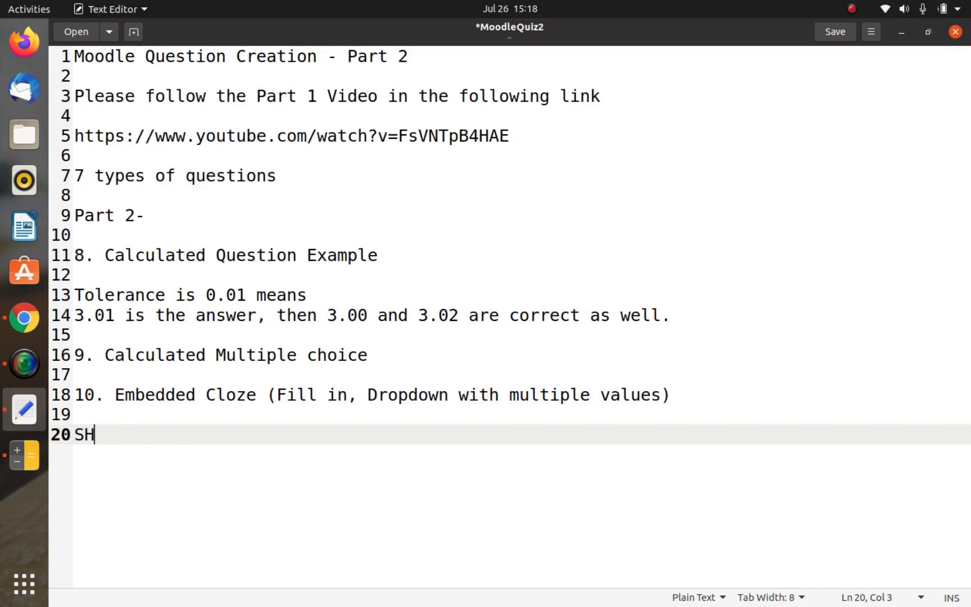
text(ORTANSWER:)
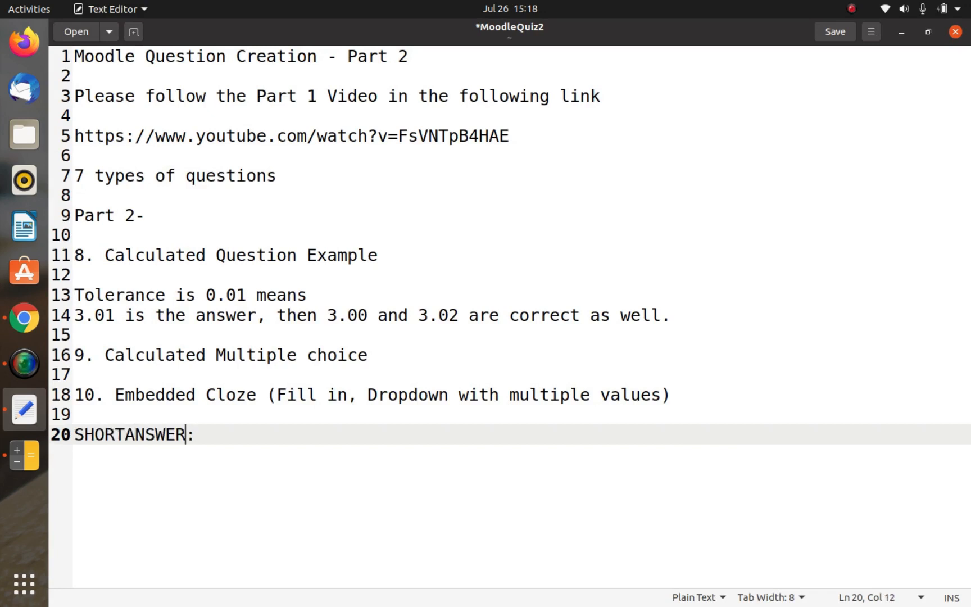
key(ctrl+Left)
text(:)
key(End)
key(Return)
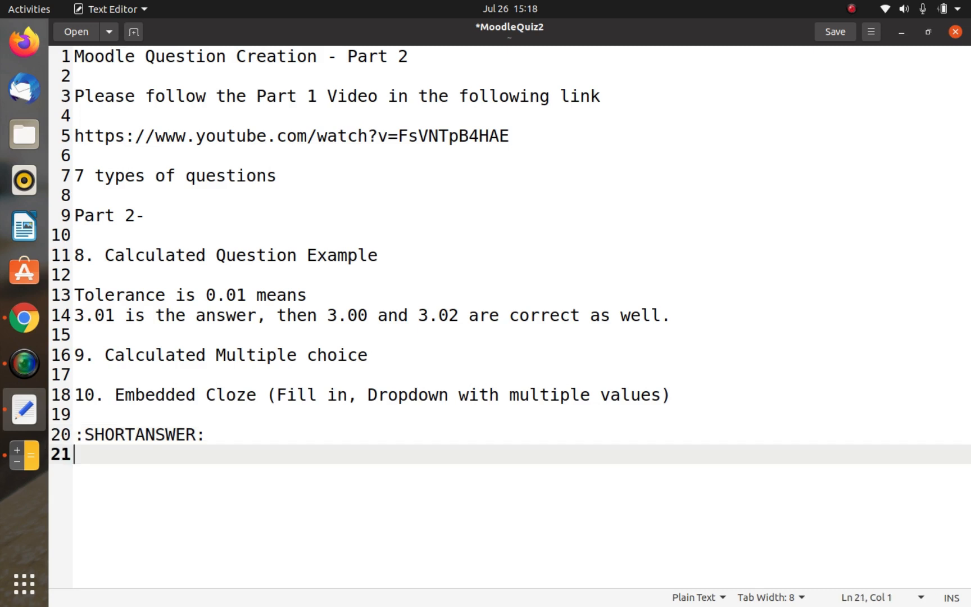
Step: List the codes ":MC:", ":MCS:" and ":MCVS:" on separate lines below ":SHORTANSWER:"
text(:MC:)
key(Return)
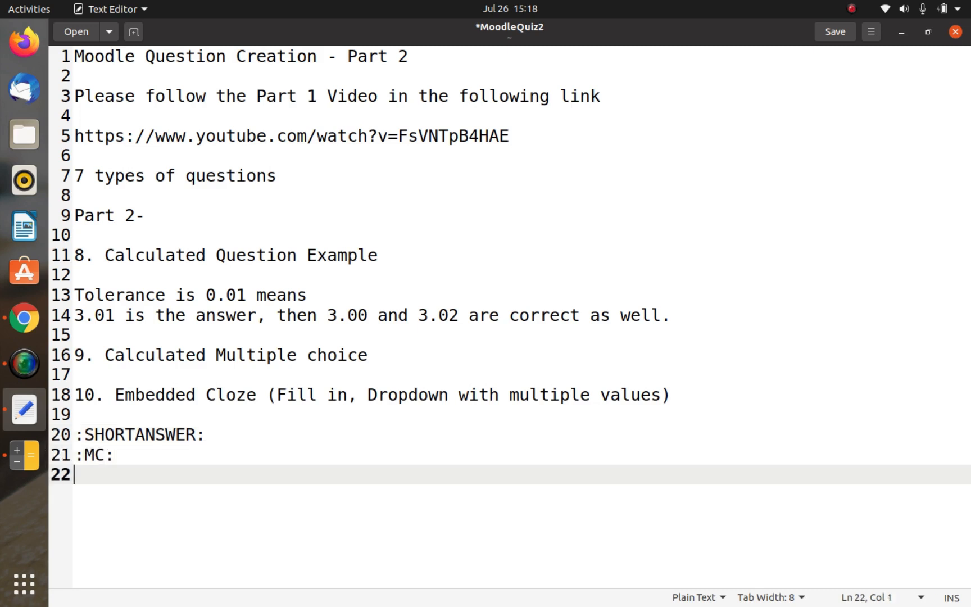
text(:MCS:)
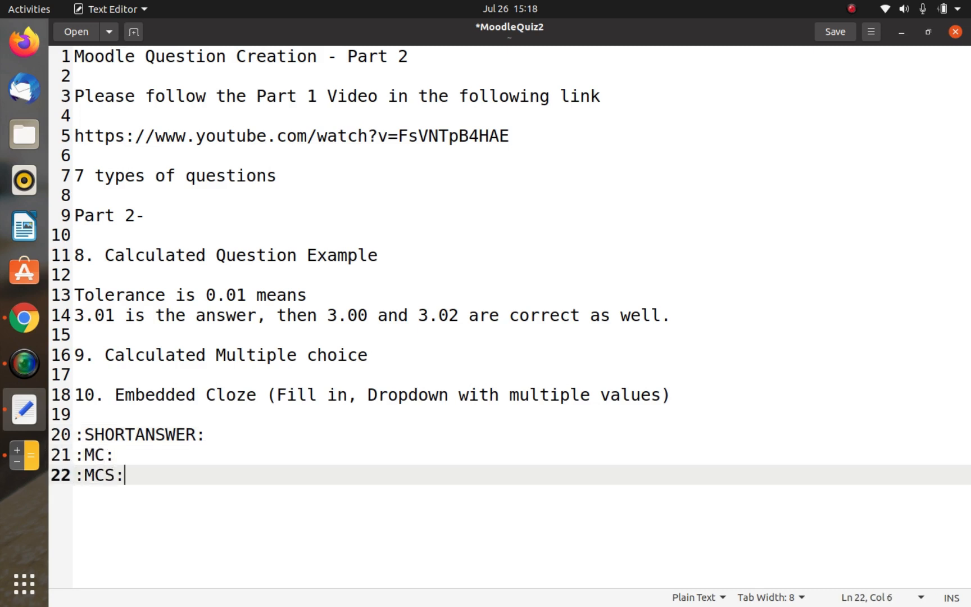
key(Return)
text(:M)
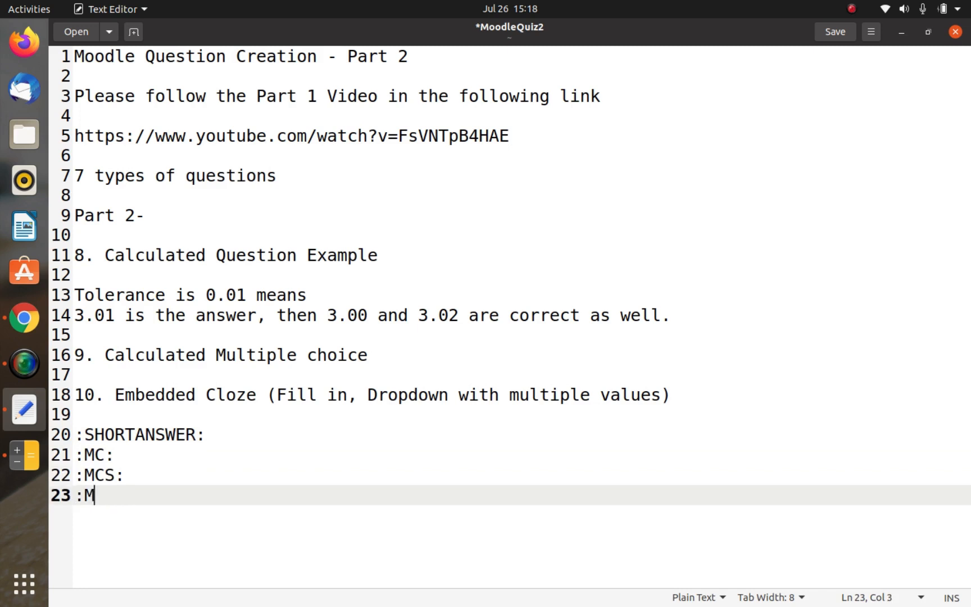
text(CVS:)
key(Return)
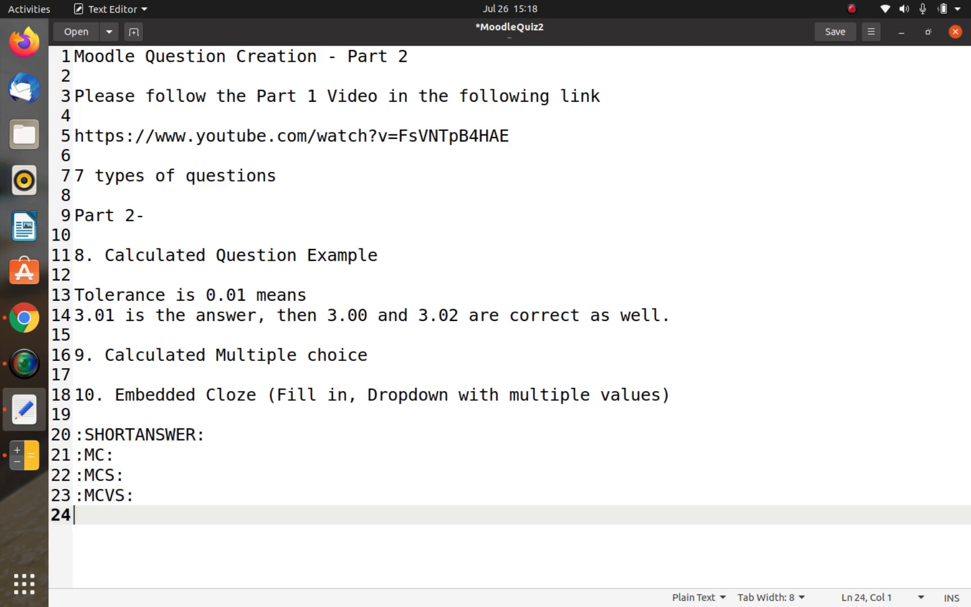
Step: Add ":MCHS:" as the last code in the list and save the notes file
text(:MCJS)
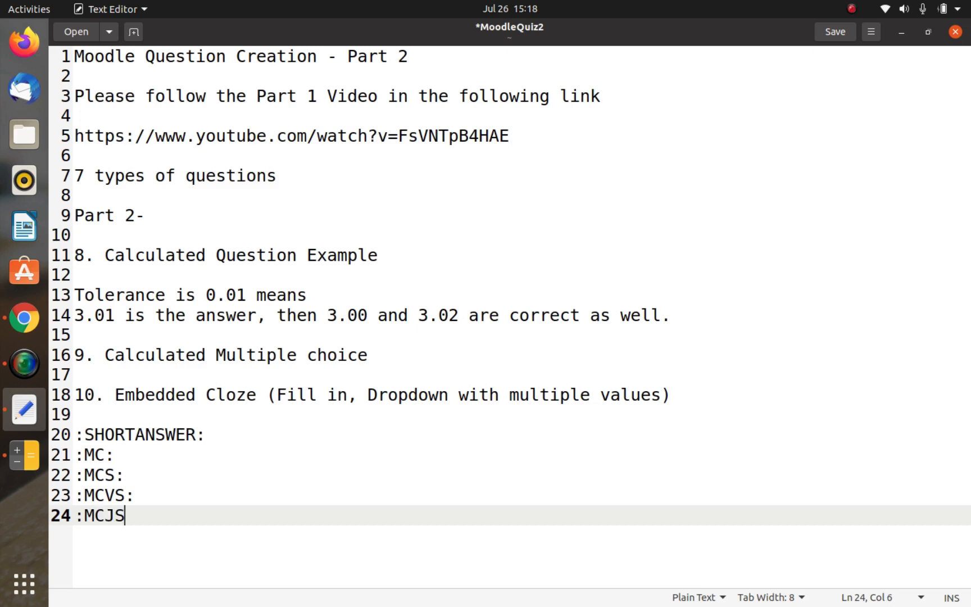
key(BackSpace)
key(BackSpace)
text(HS:)
key(Up)
key(Up)
key(Up)
key(Up)
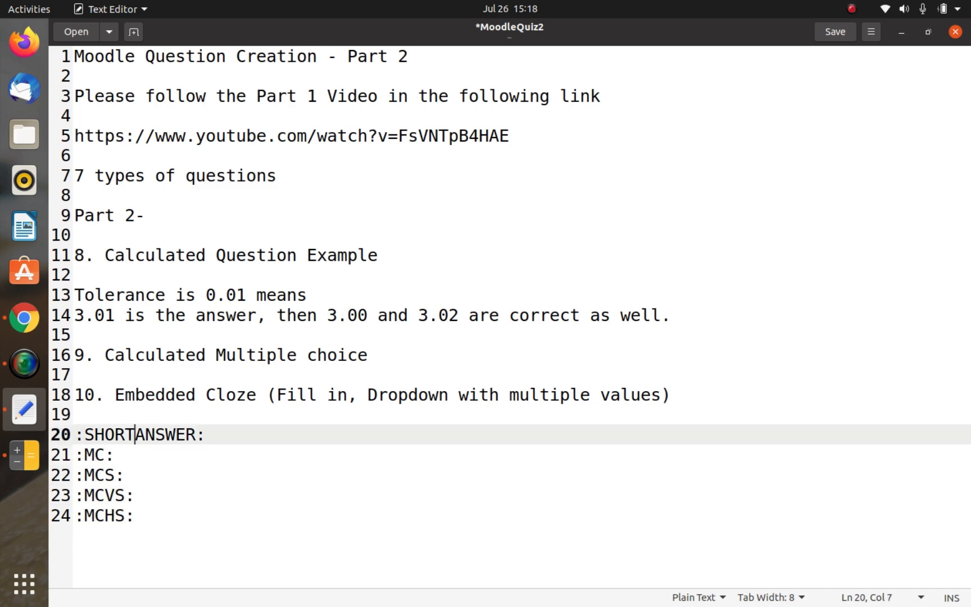
key(Right)
key(Right)
key(Right)
key(Right)
key(Right)
key(Right)
key(ctrl+s)
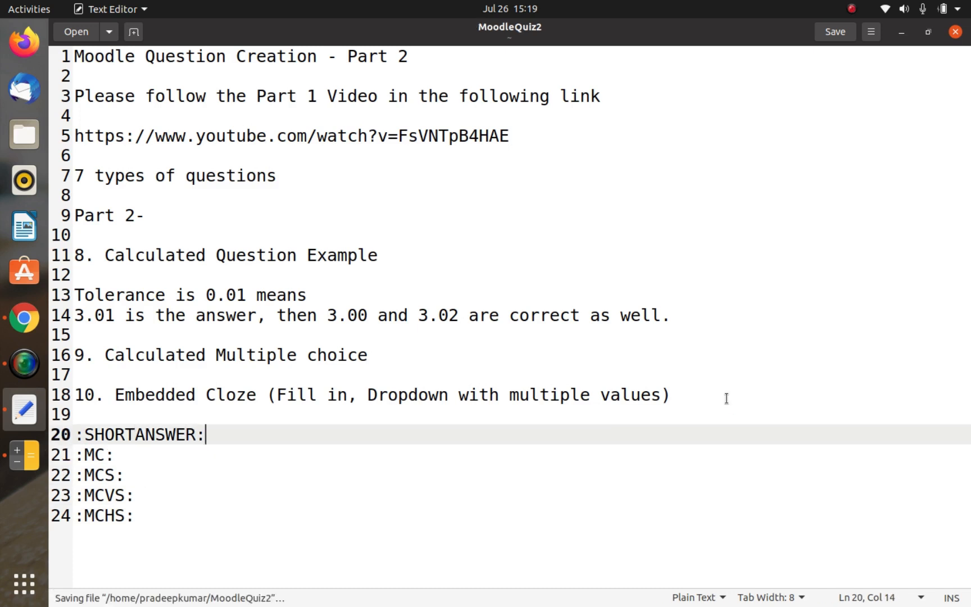
Step: Switch back to Moodle in Chrome and set the parent category for a new question category to "Default for Moodle"
key(alt+Tab)
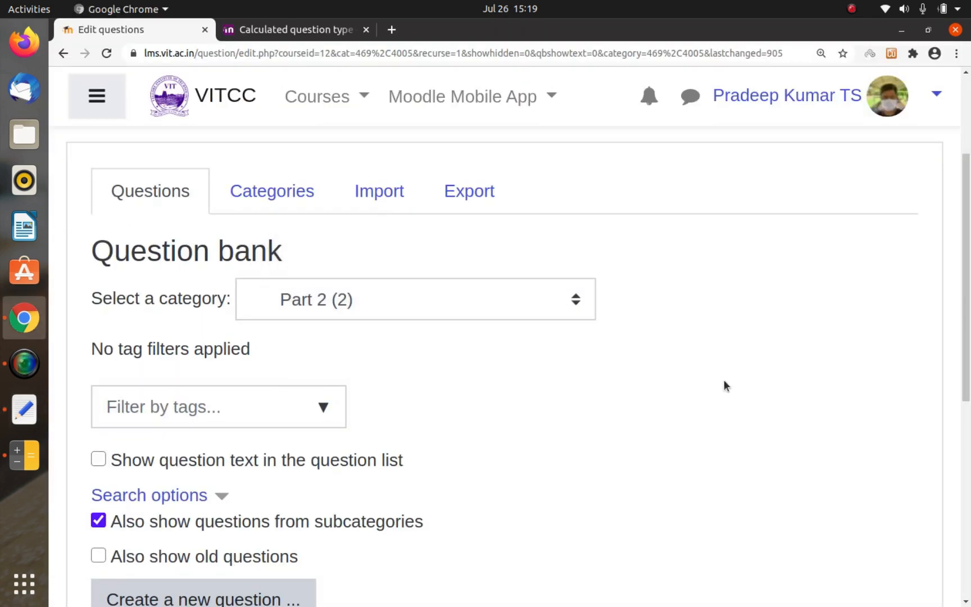
click(274, 197)
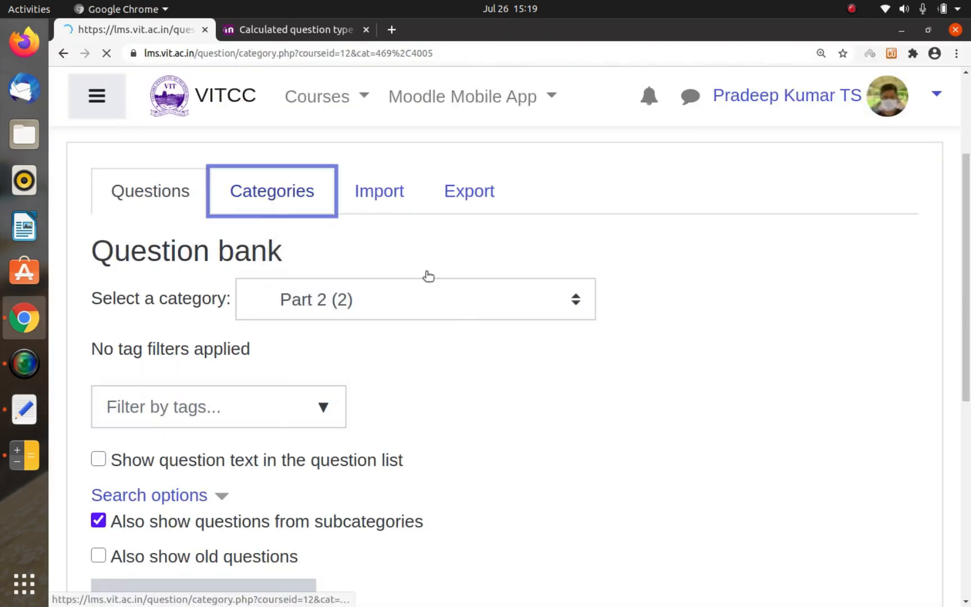
scroll(425, 315, down, 12)
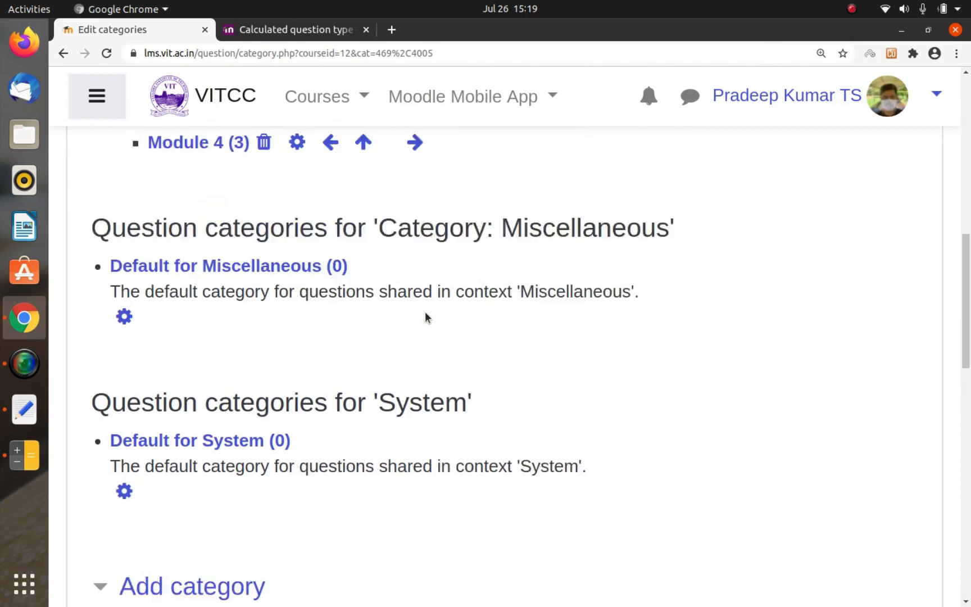
scroll(426, 320, down, 2)
click(425, 347)
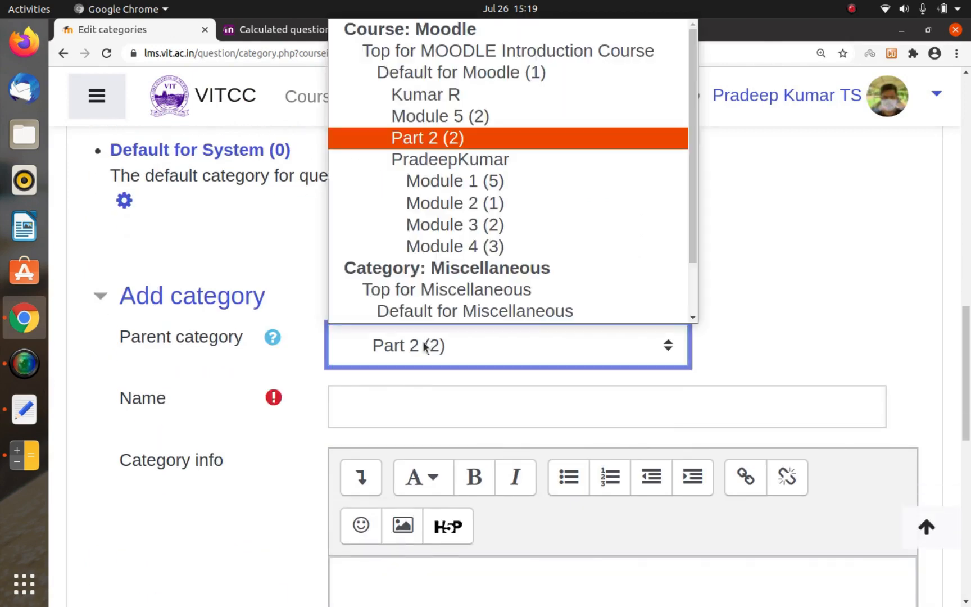
click(506, 85)
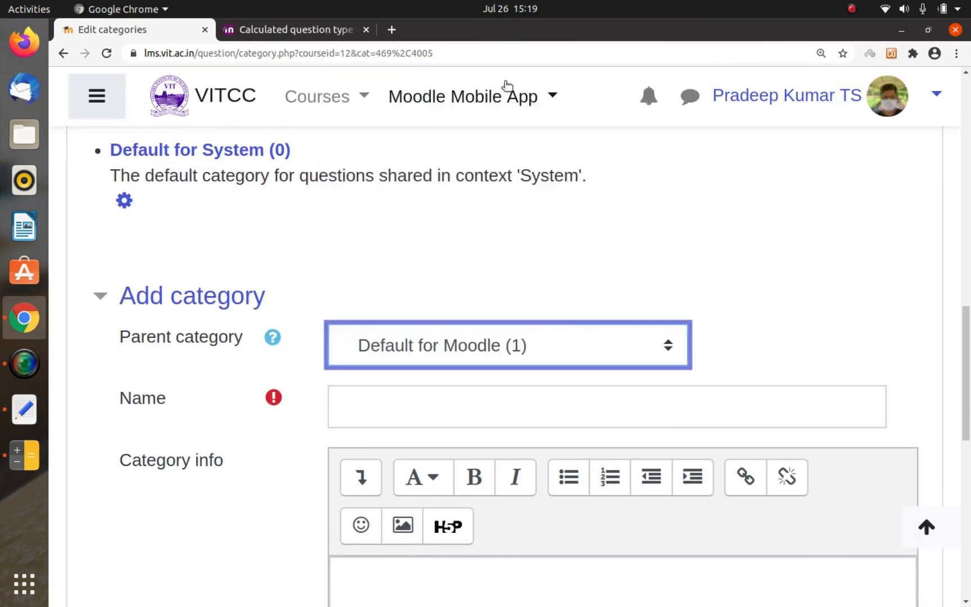
Step: Name the new question category "Cloze" and add it under the chosen parent
click(435, 389)
text(Clo)
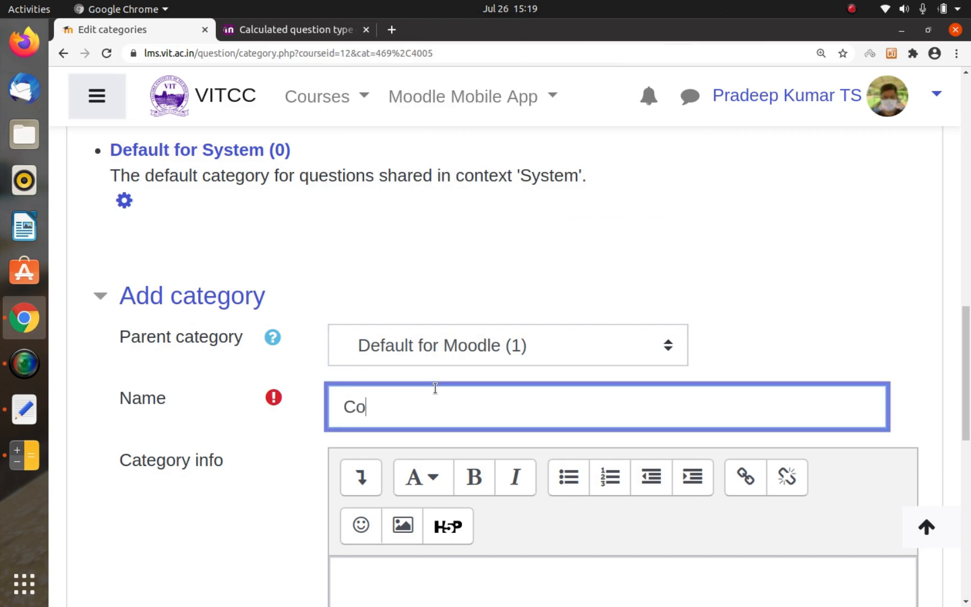
key(BackSpace)
text(loze)
key(Return)
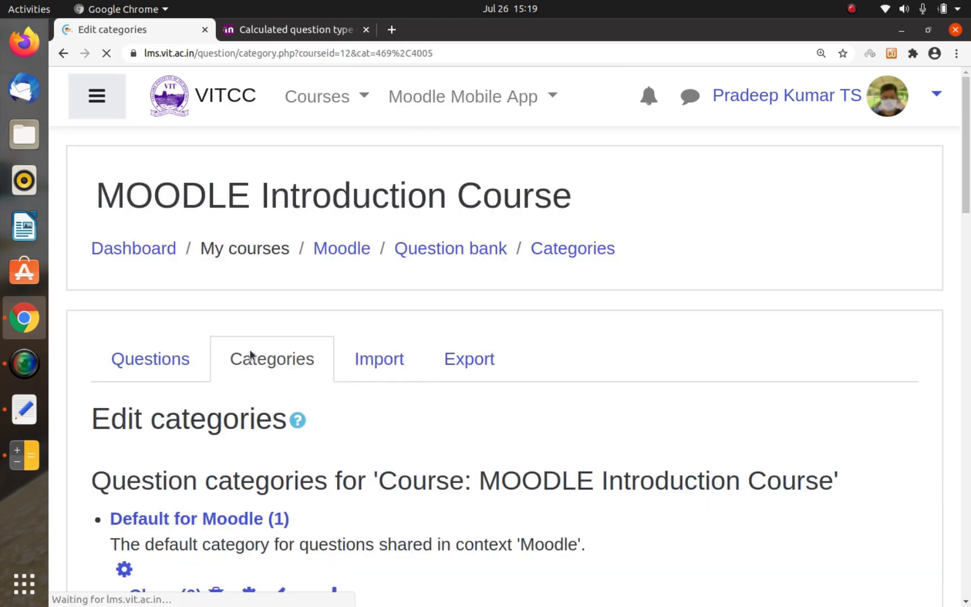
Step: Return to the question bank's question list and select the "Cloze" category
click(163, 297)
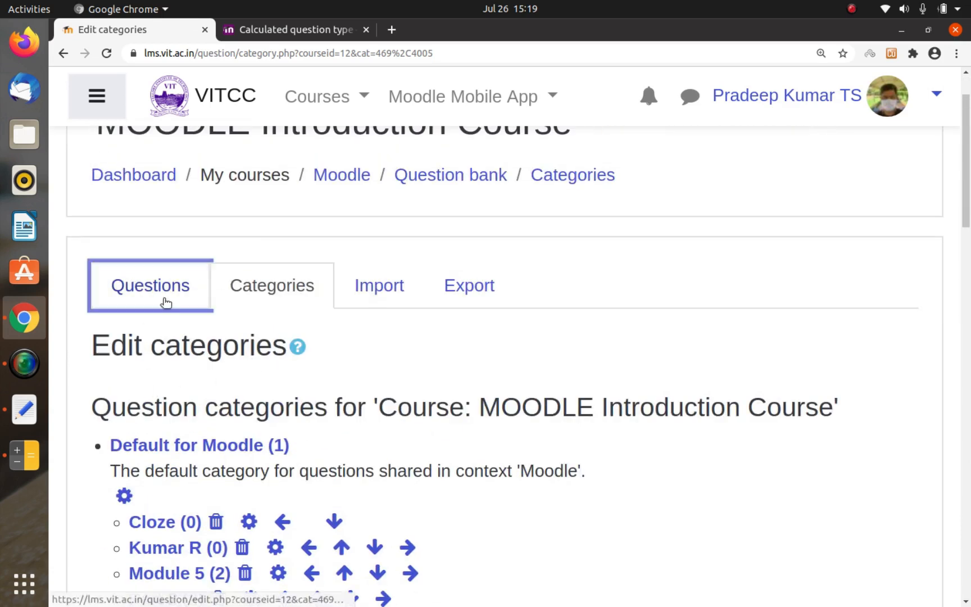
scroll(332, 281, down, 9)
scroll(332, 281, up, 3)
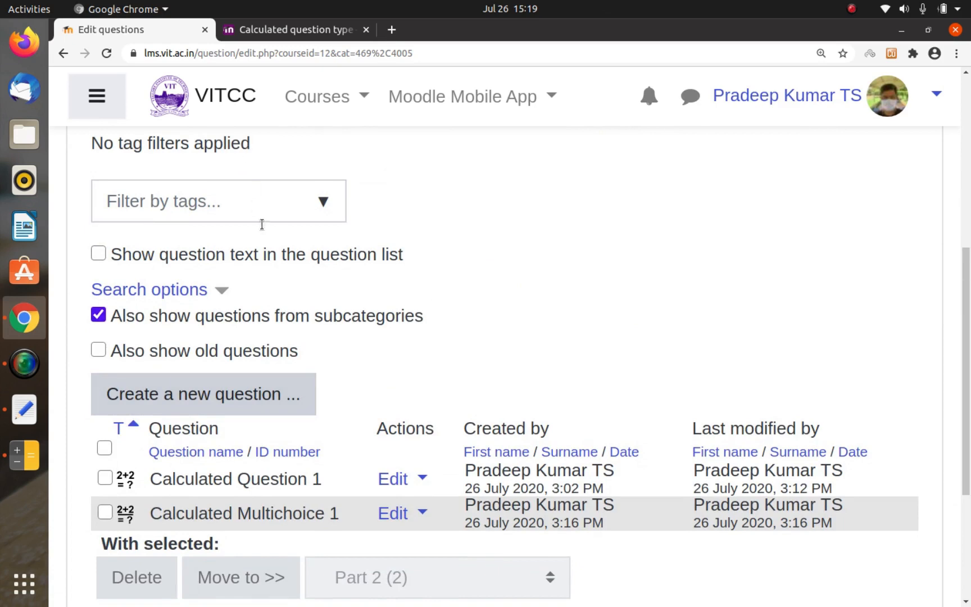
scroll(262, 225, up, 3)
click(325, 303)
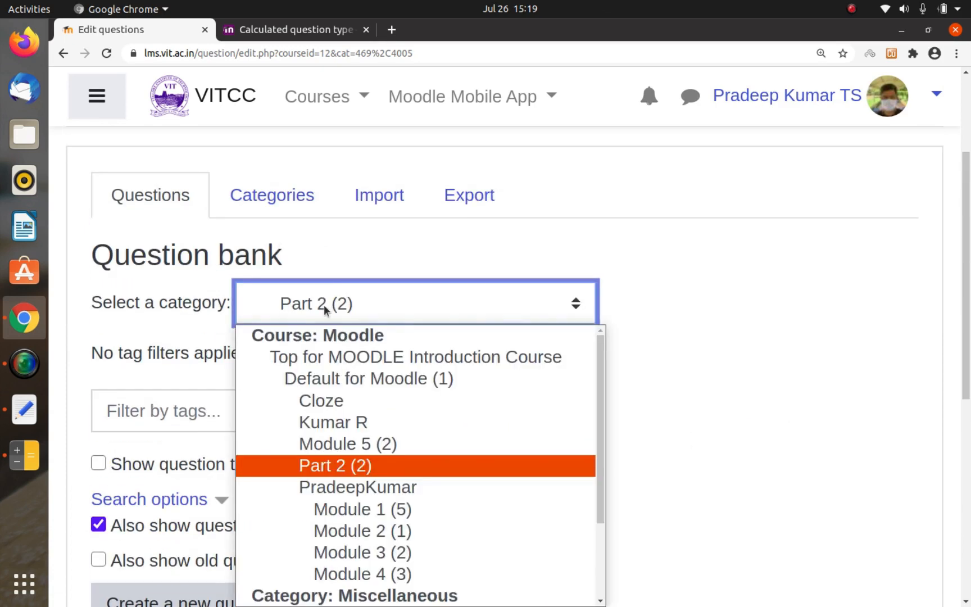
click(326, 399)
Step: Create a new question of type "Embedded answers (Cloze)" in the selected category
scroll(325, 397, down, 7)
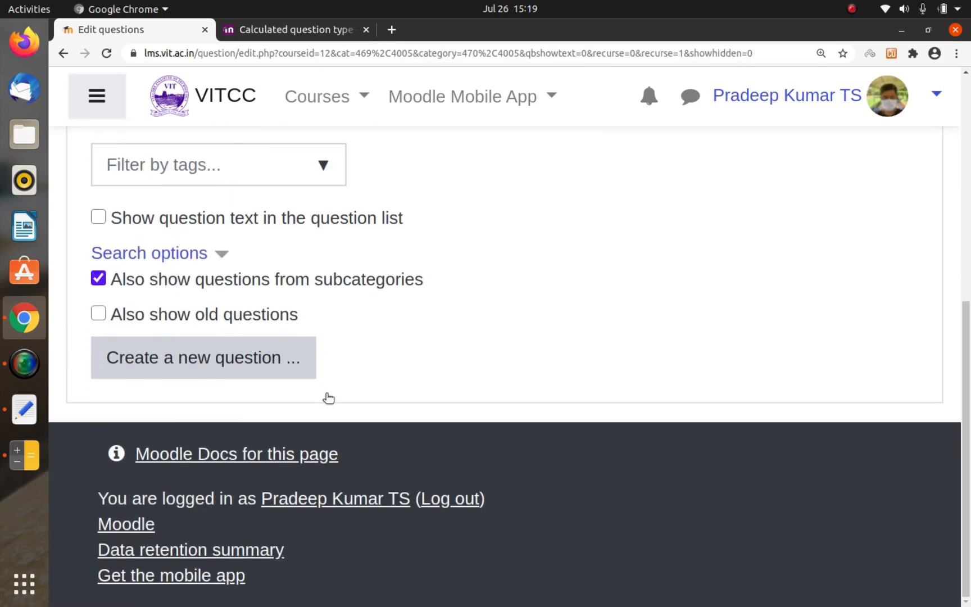
click(195, 378)
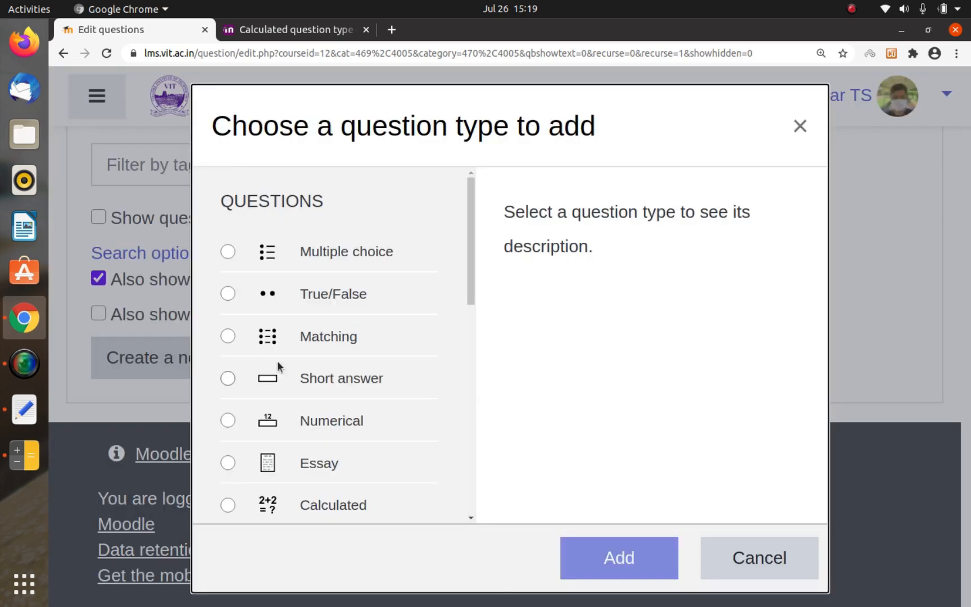
scroll(277, 366, down, 10)
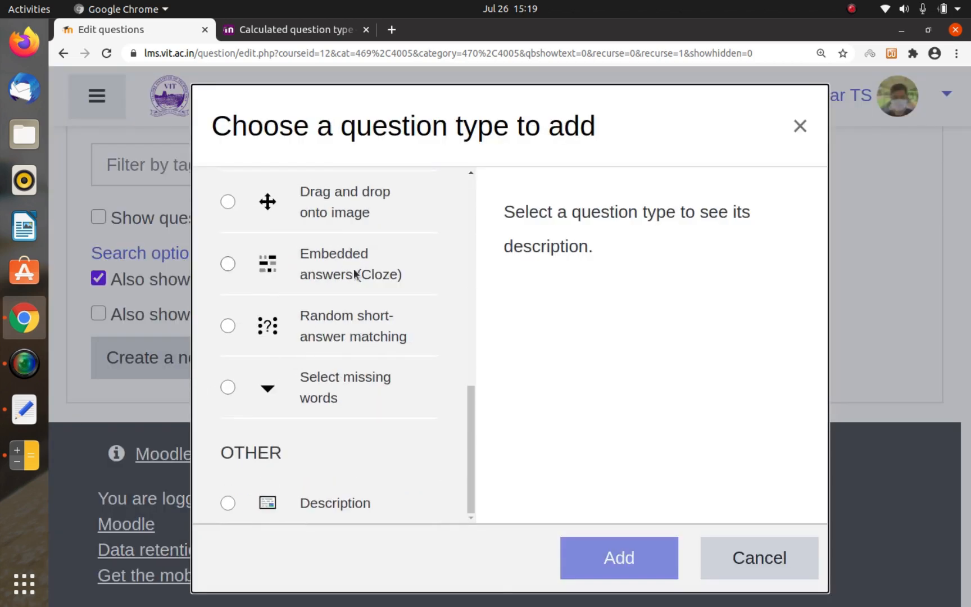
click(328, 273)
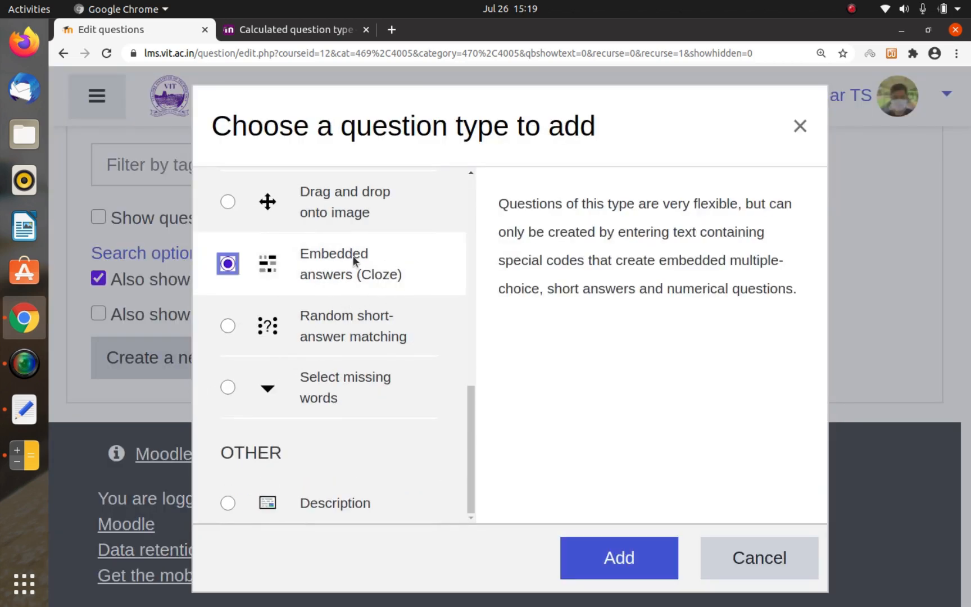
click(593, 554)
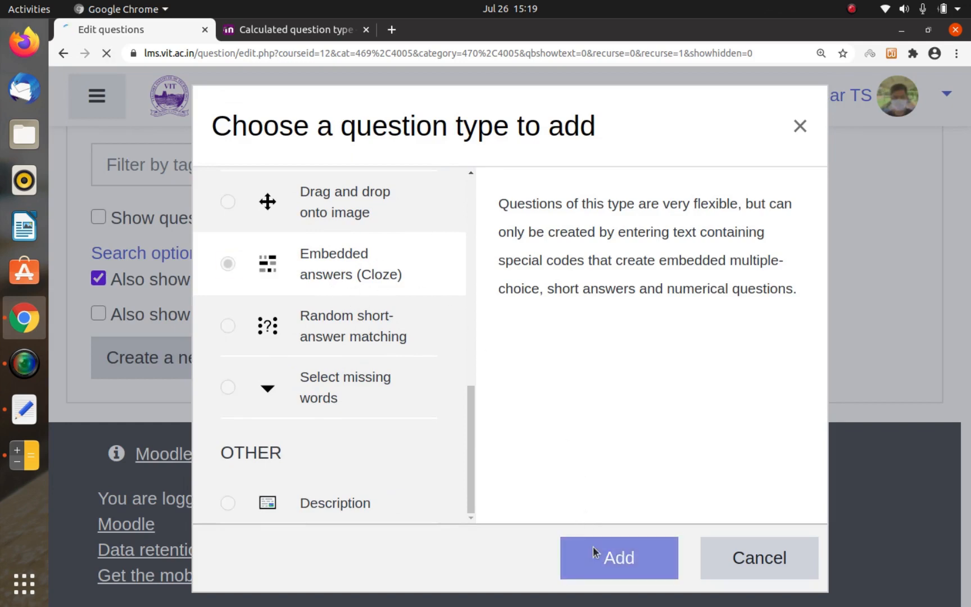
Step: Enter "Cloze 1 Question" as the question name
scroll(547, 383, down, 5)
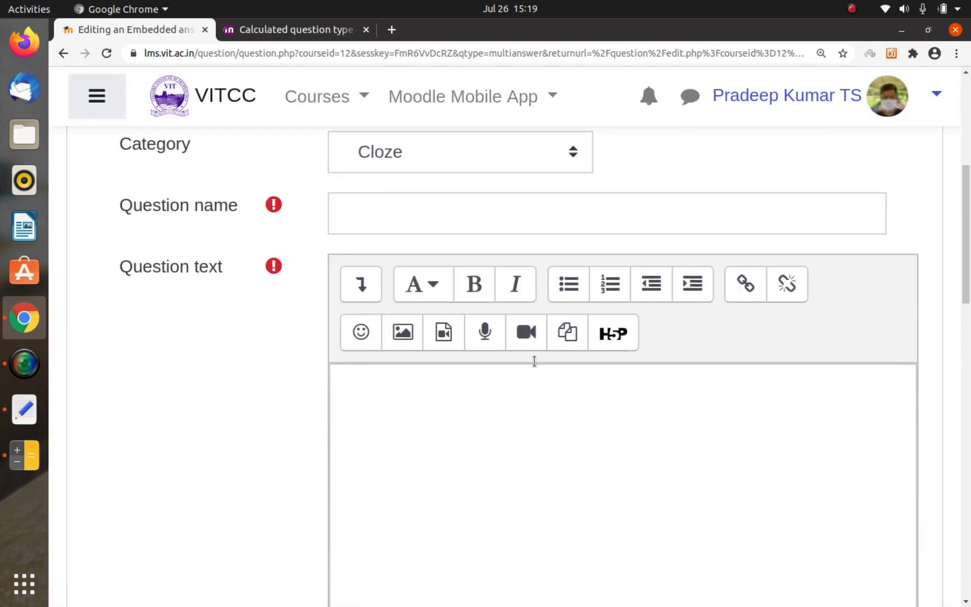
click(482, 210)
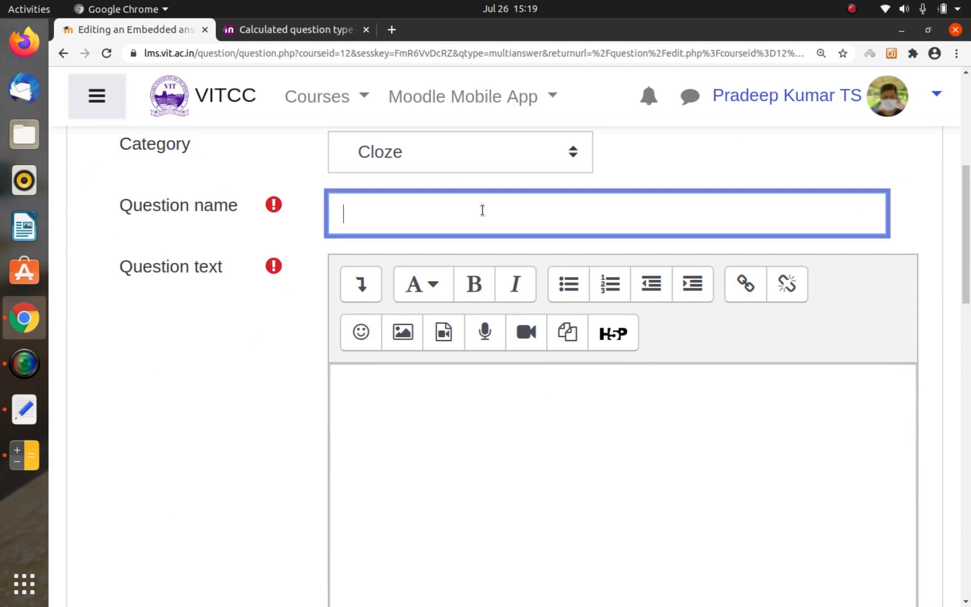
text(Cloze 1)
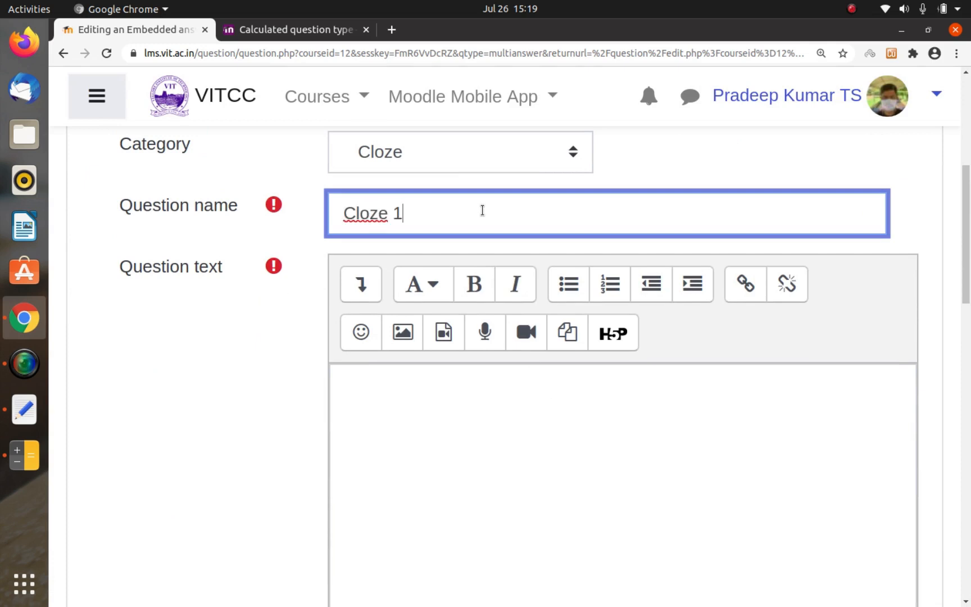
text( Question)
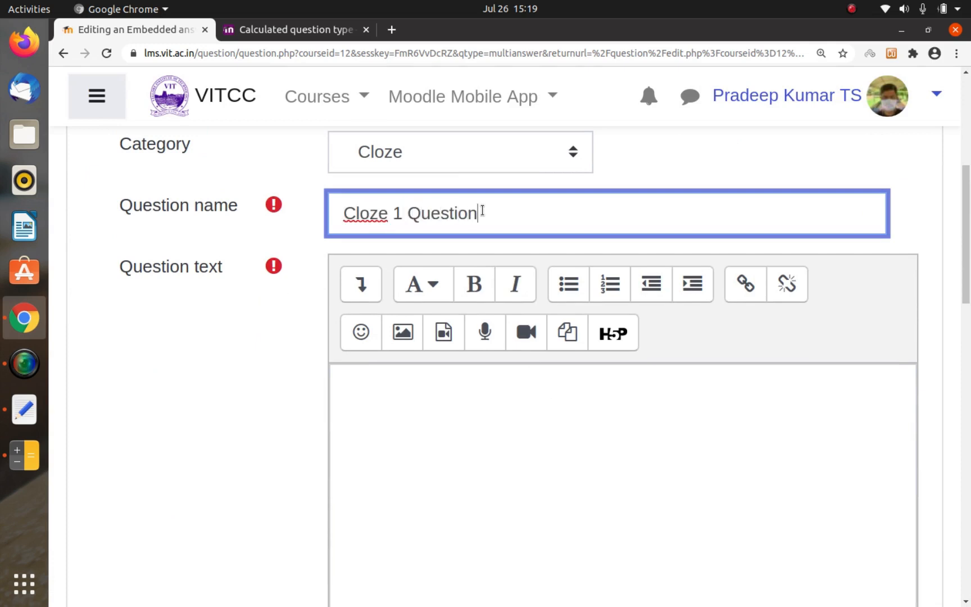
Step: Write "What is the Currency of Japan?" as the question text
click(460, 403)
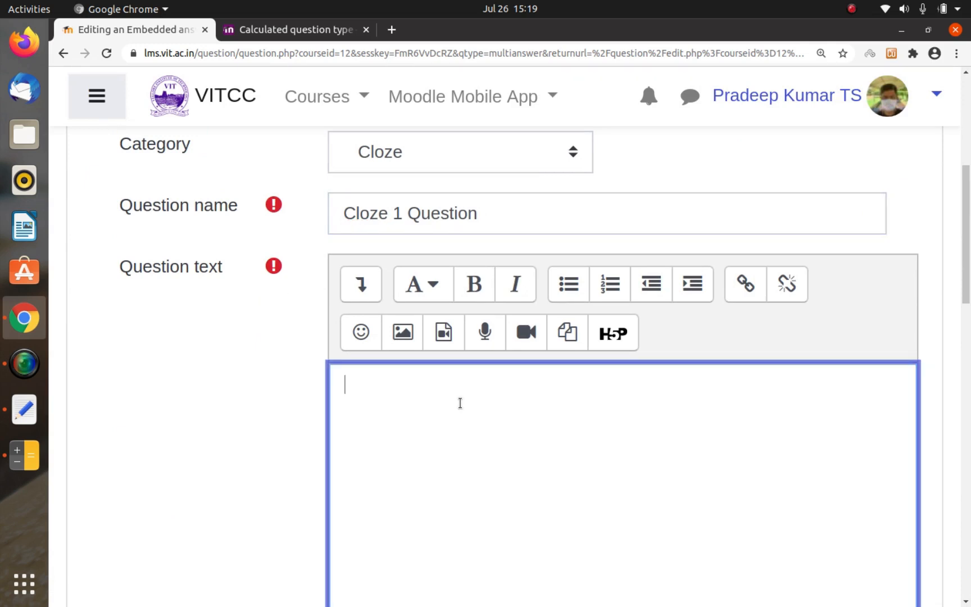
text(What is the )
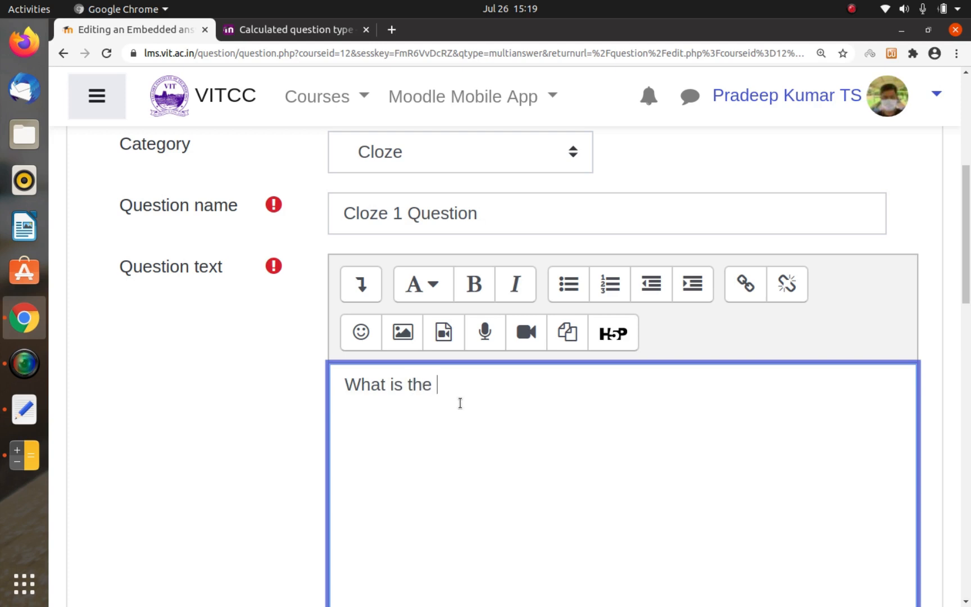
text(Capital Ci)
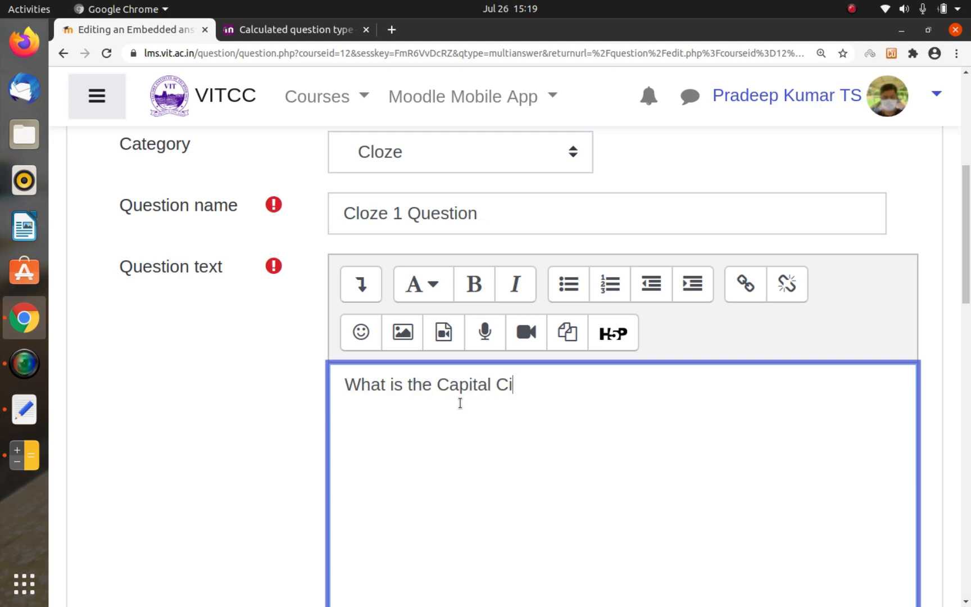
text(ty of I)
key(BackSpace)
key(BackSpace)
key(BackSpace)
key(BackSpace)
key(BackSpace)
key(BackSpace)
key(BackSpace)
key(BackSpace)
key(BackSpace)
key(BackSpace)
key(BackSpace)
key(BackSpace)
key(BackSpace)
key(BackSpace)
key(BackSpace)
key(BackSpace)
text(urrency of )
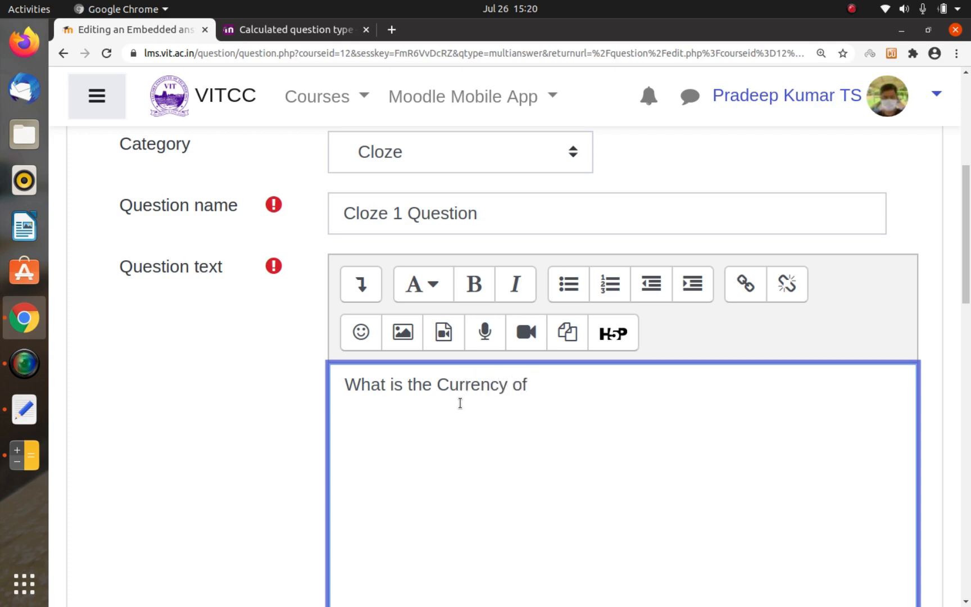
text(Japan)
text(")
key(BackSpace)
text(?)
Step: Remove "What" from the start of the question text so it reads "is the Currency of Japan?"
key(ctrl+Left)
key(ctrl+Left)
key(ctrl+Left)
key(ctrl+Left)
key(ctrl+shift+Left)
key(ctrl+shift+Left)
key(BackSpace)
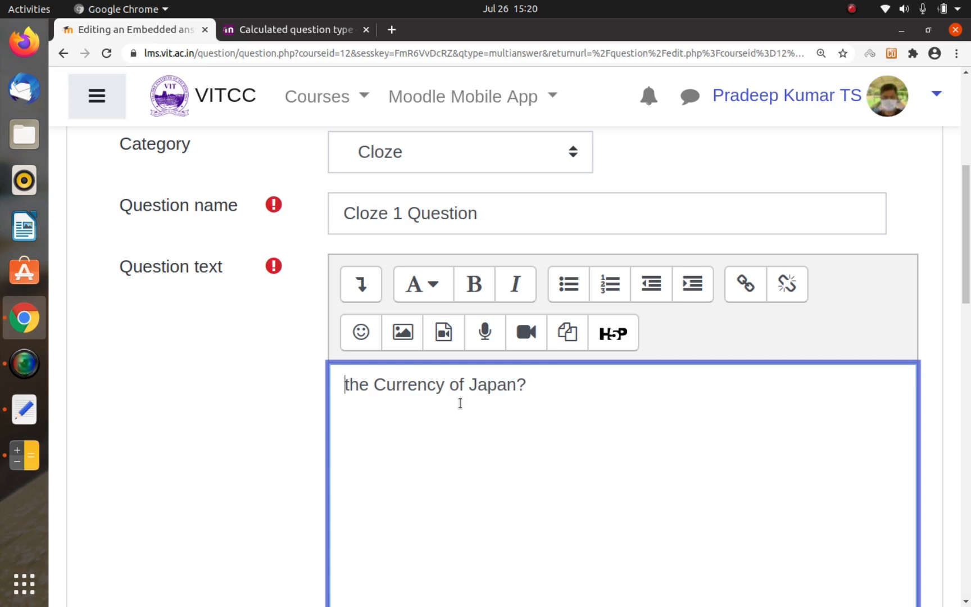
text(is)
Step: Insert the embedded answer code "{:SHORTANSWER:=Yen}" and a space before "is the Currency of Japan?"
key(Left)
key(Left)
key(Left)
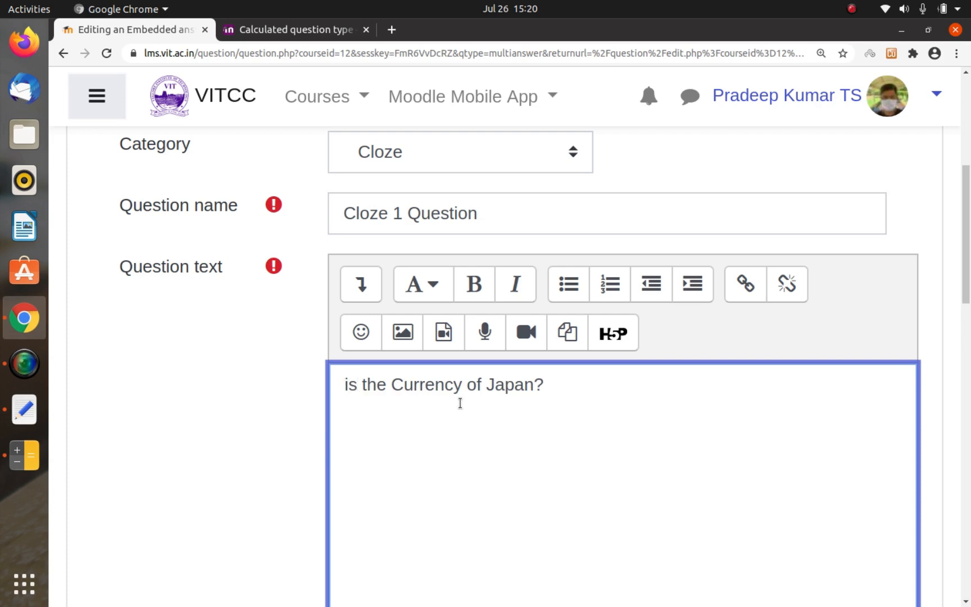
text({})
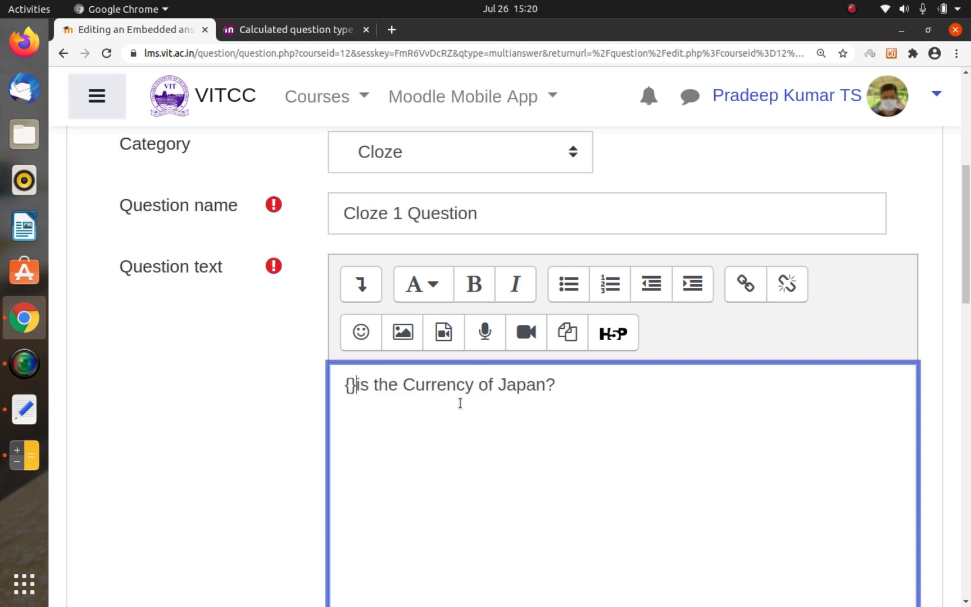
key(Left)
key(Right)
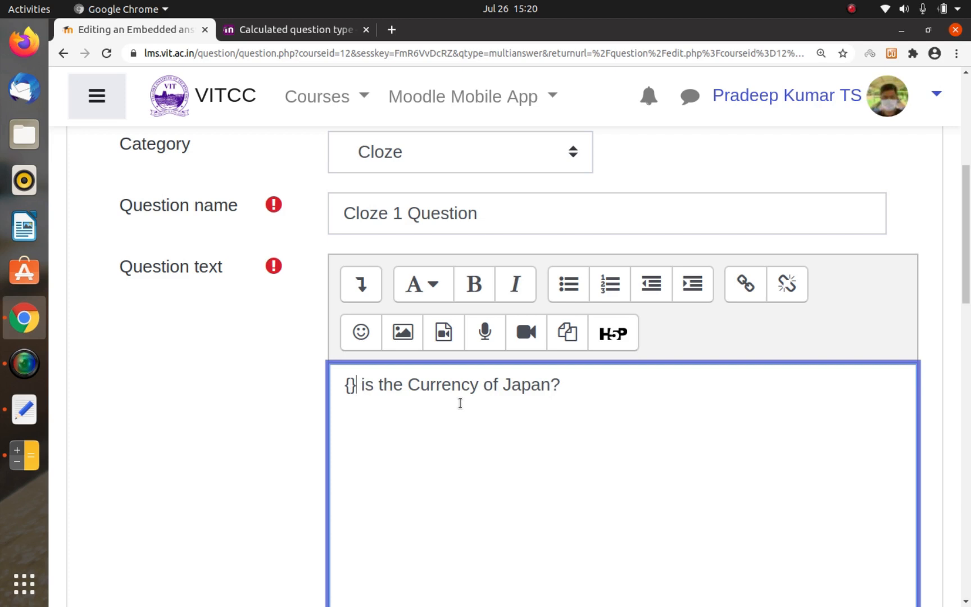
text(:SHO)
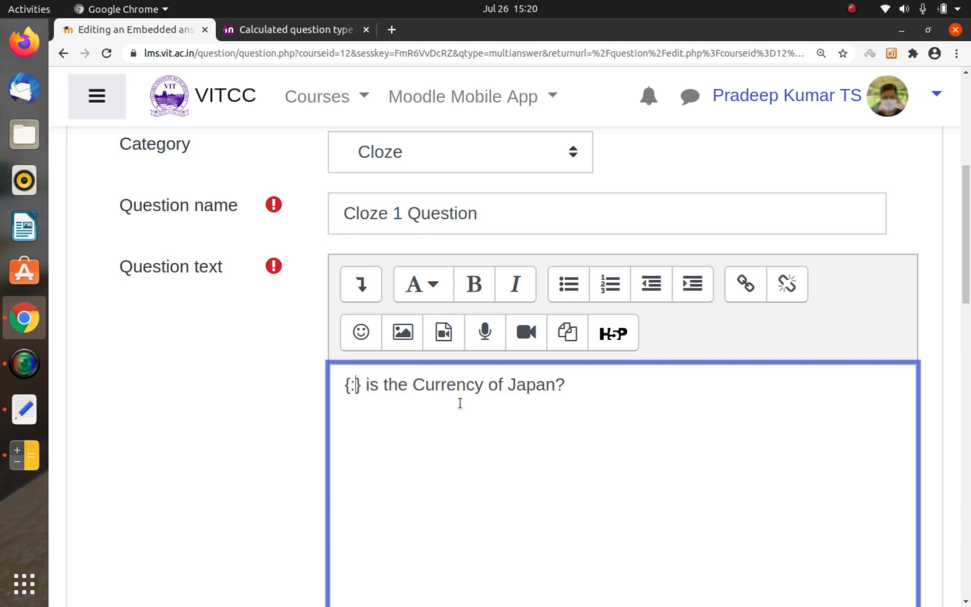
text(RTANSWER)
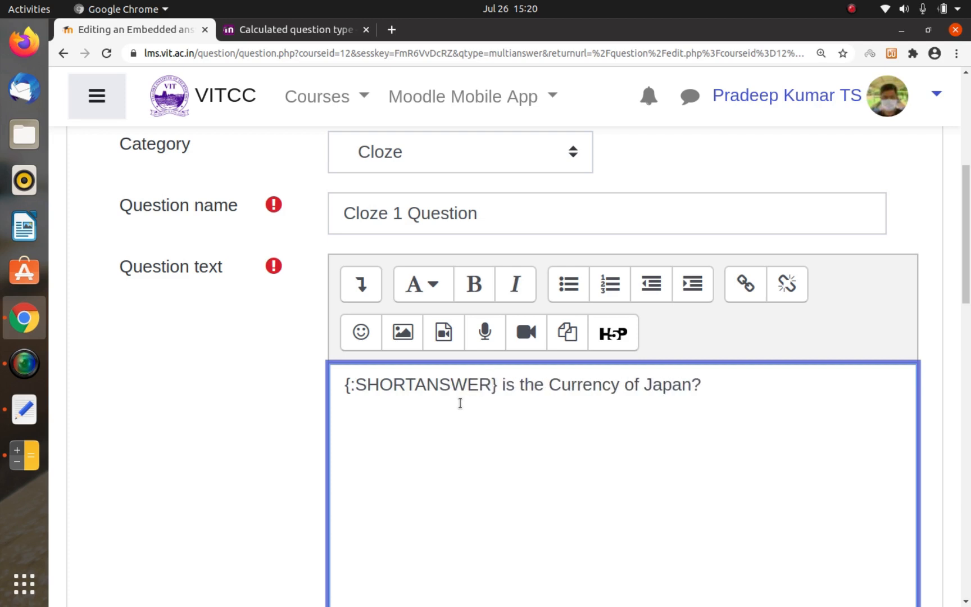
text(:)
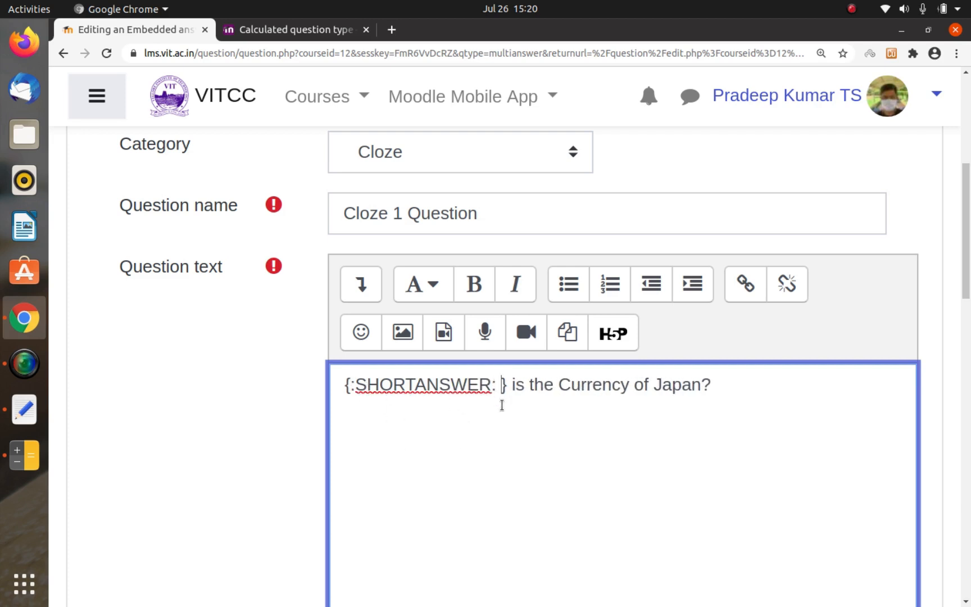
text(=Yen)
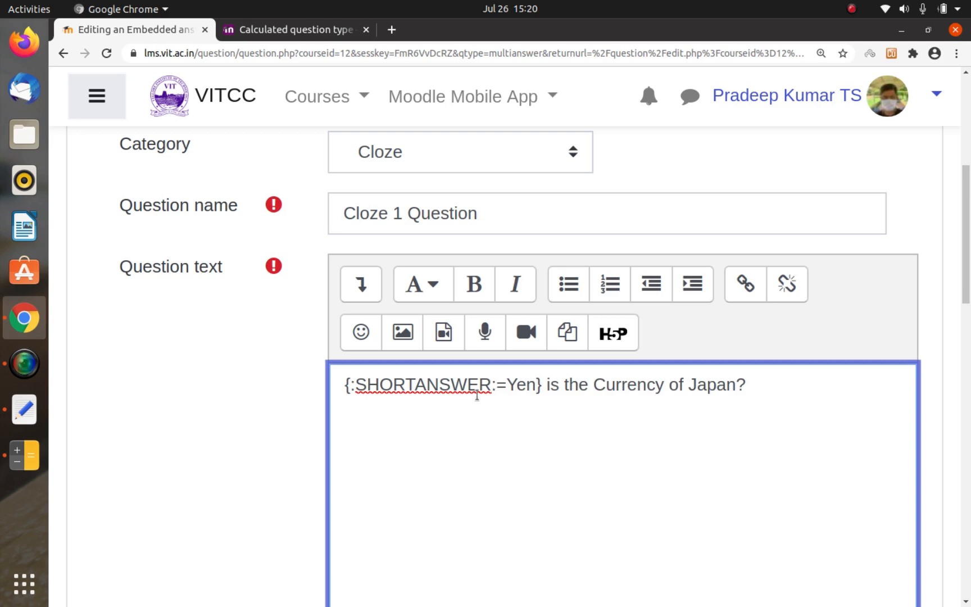
Step: Add the number 1 before the first colon so the Yen code reads "{1:SHORTANSWER:=Yen}"
click(353, 385)
key(BackSpace)
text(1)
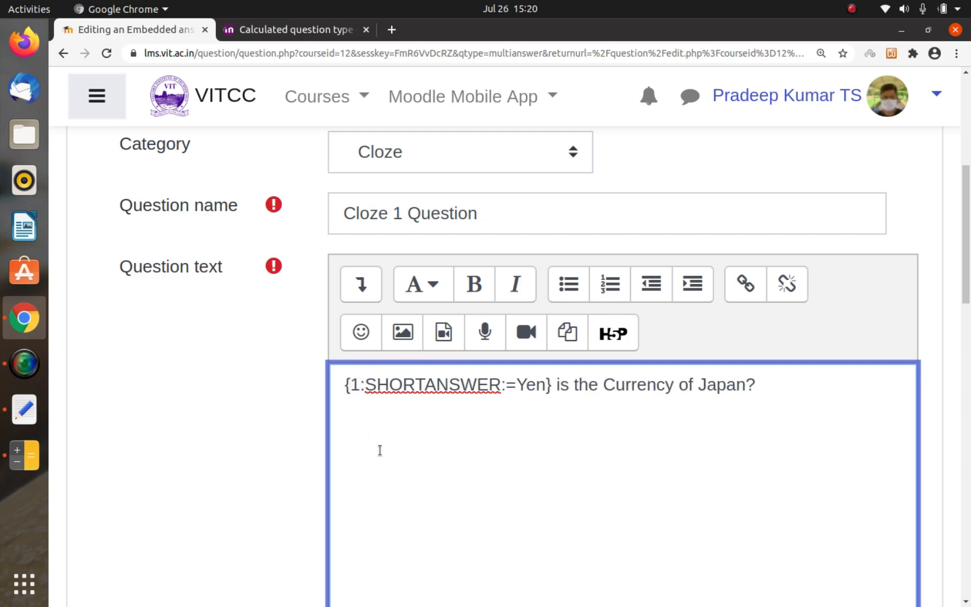
Step: Append "And {2:SHORTANSWER:=Rupee" after the Japan question to start a second embedded answer
key(End)
text(And {2:S)
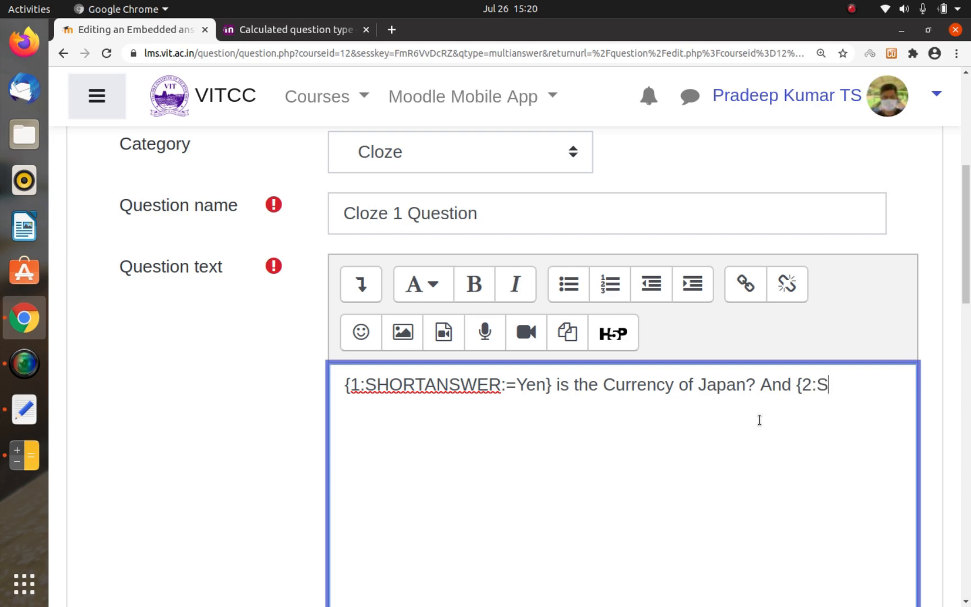
text(HORTANSWER)
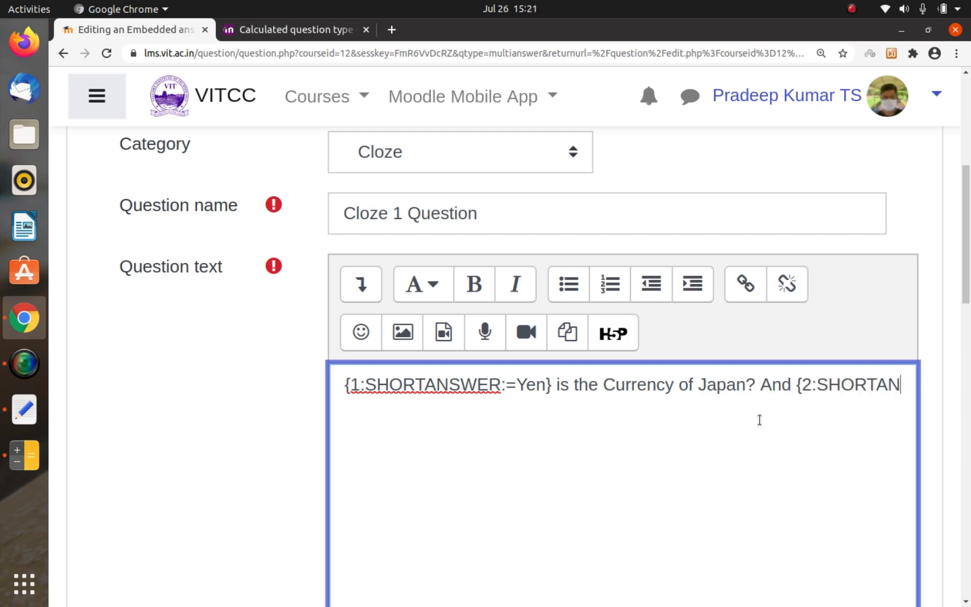
text(:)
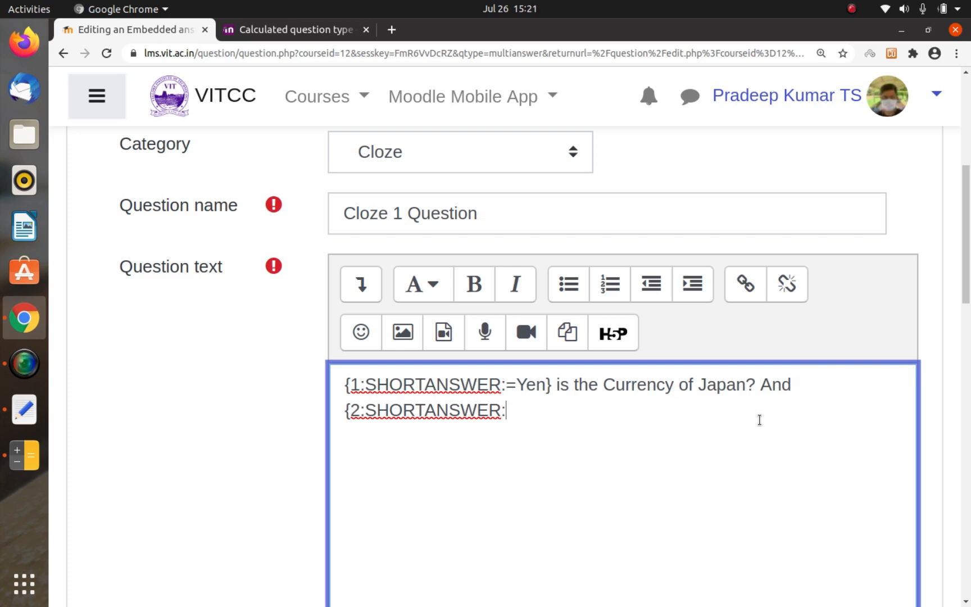
text(=Rupee)
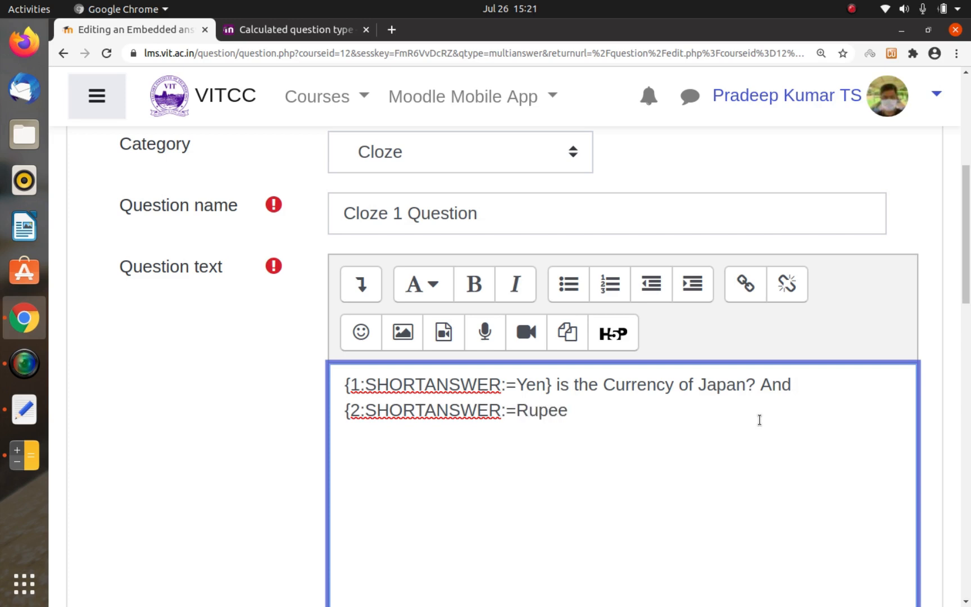
text(} is the c)
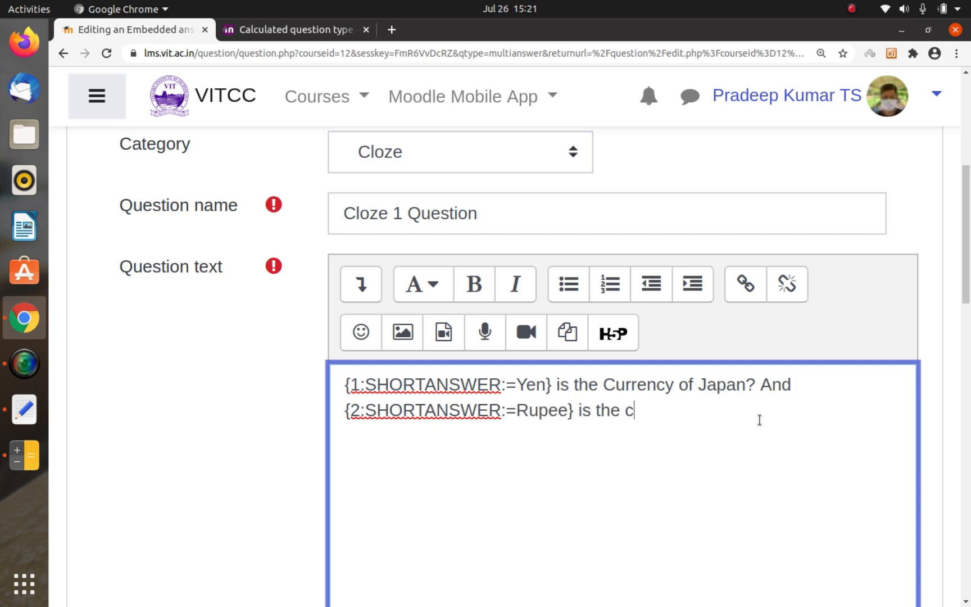
text(urrent)
Step: Close the Rupee code with "}" and complete the sentence with "is the currency in India."
key(BackSpace)
text(cy )
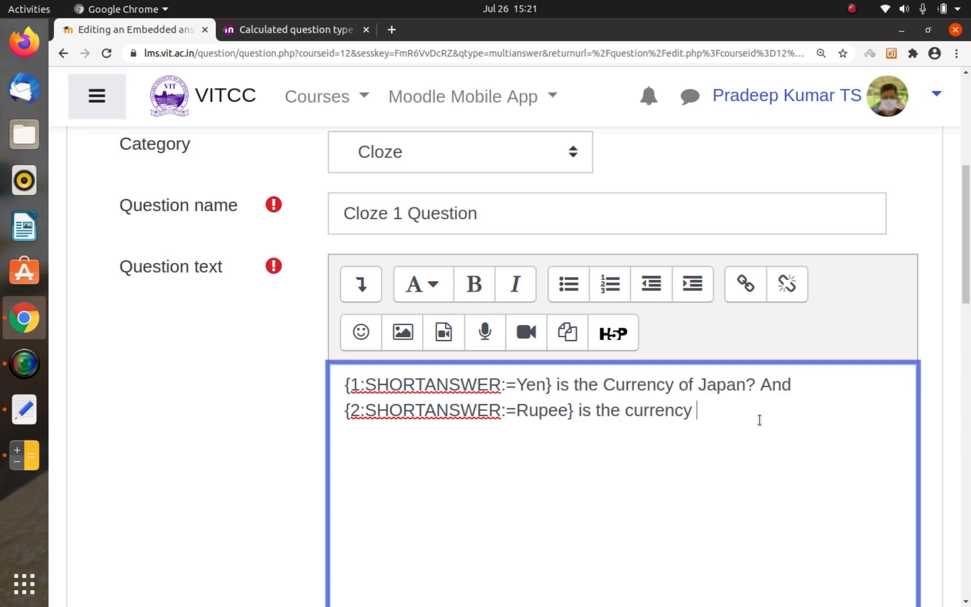
text(in India.)
scroll(759, 419, down, 3)
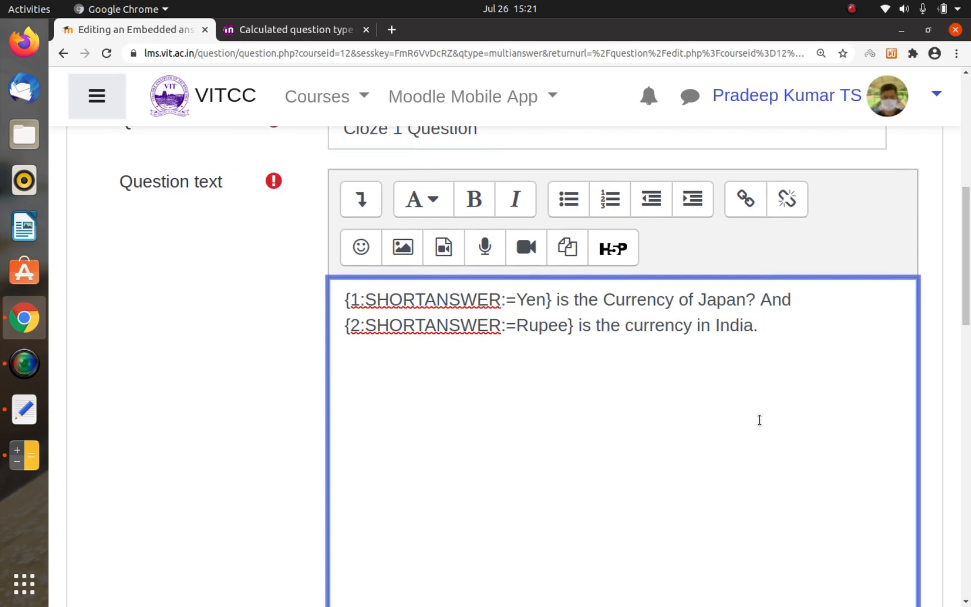
scroll(759, 420, down, 5)
scroll(759, 419, down, 10)
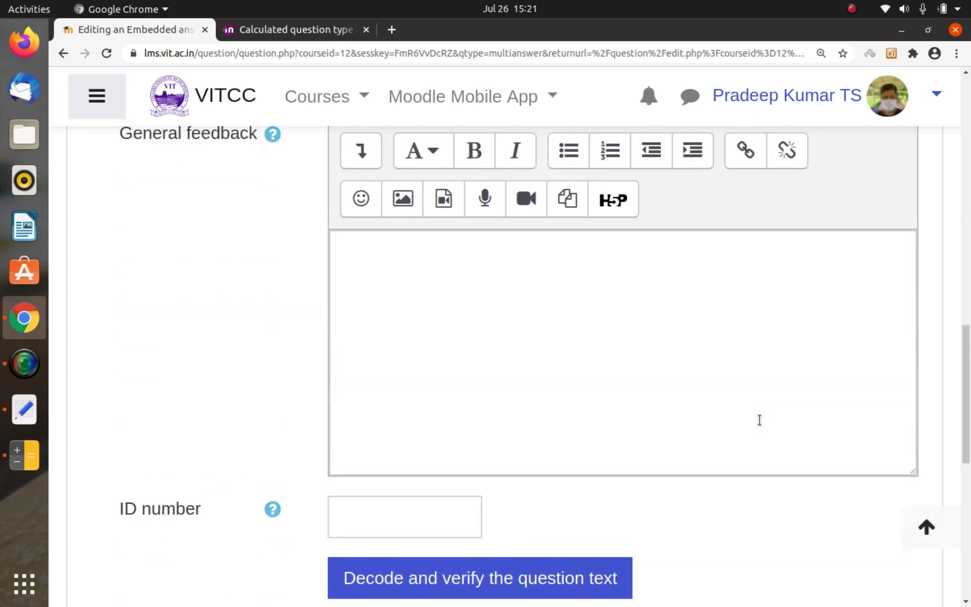
Step: Save the currency Cloze question and open a preview of Cloze 1 Question from the question bank
scroll(759, 419, down, 10)
scroll(618, 417, down, 1)
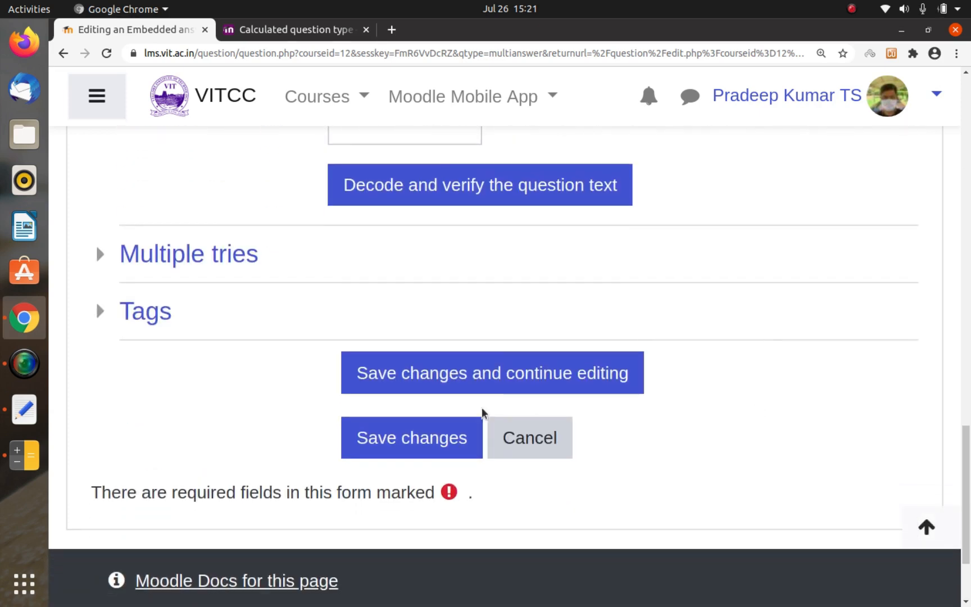
click(418, 452)
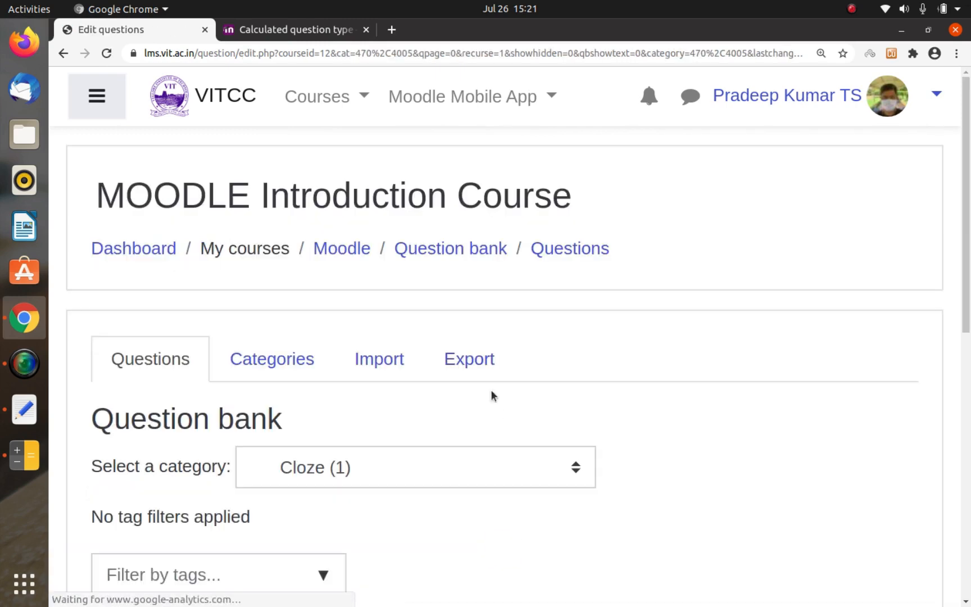
scroll(491, 396, down, 3)
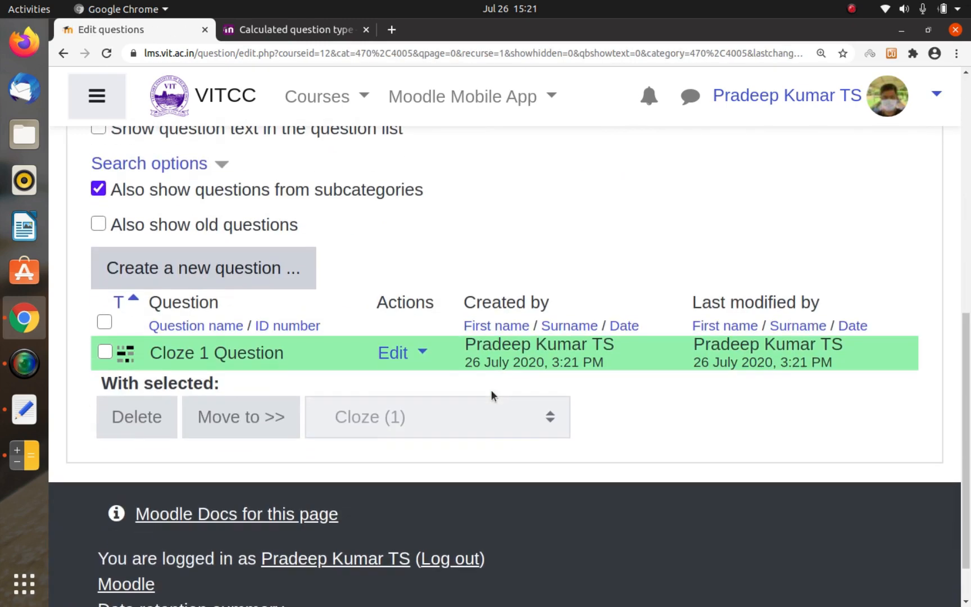
click(399, 354)
click(254, 358)
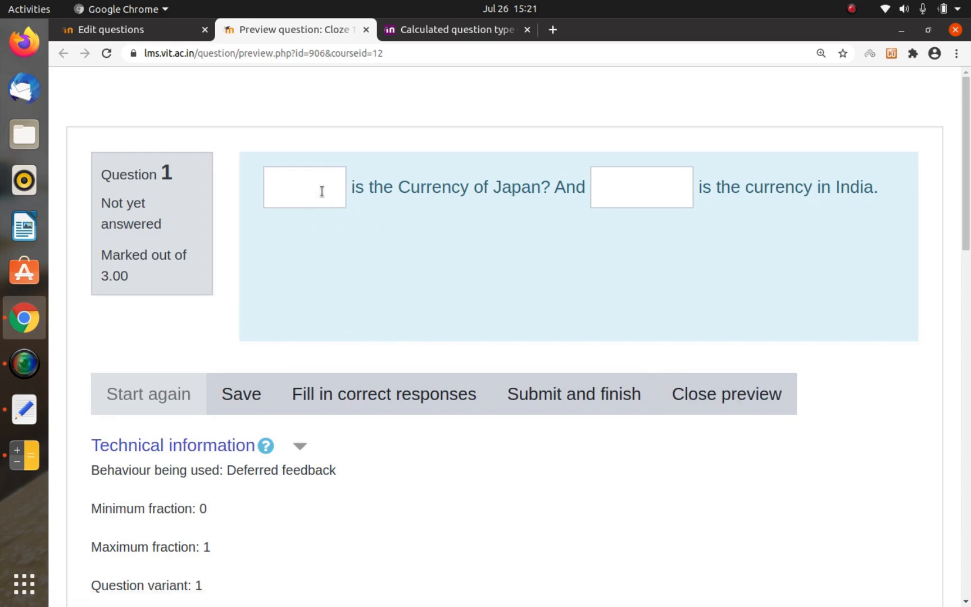
Step: Submit "Dollar" for Japan and "Yen" for India in the preview and inspect the feedback on the Japan answer
click(321, 191)
text(Dollar)
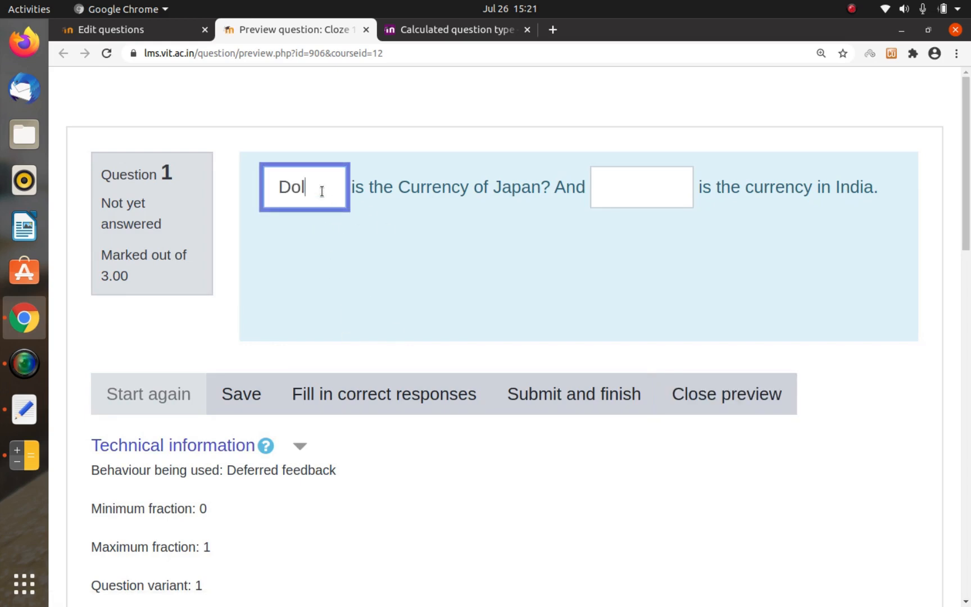
key(Tab)
text(Yen)
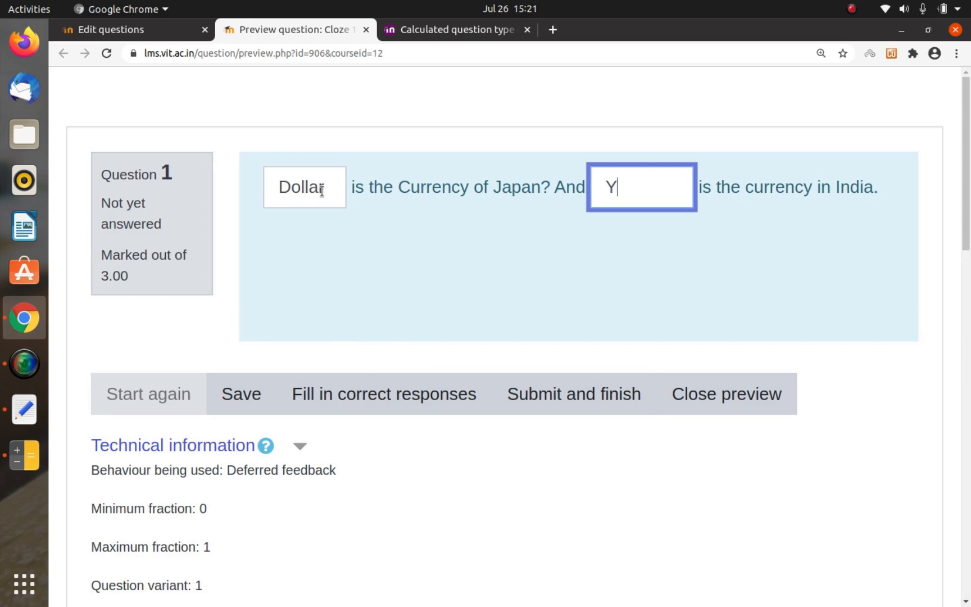
click(513, 381)
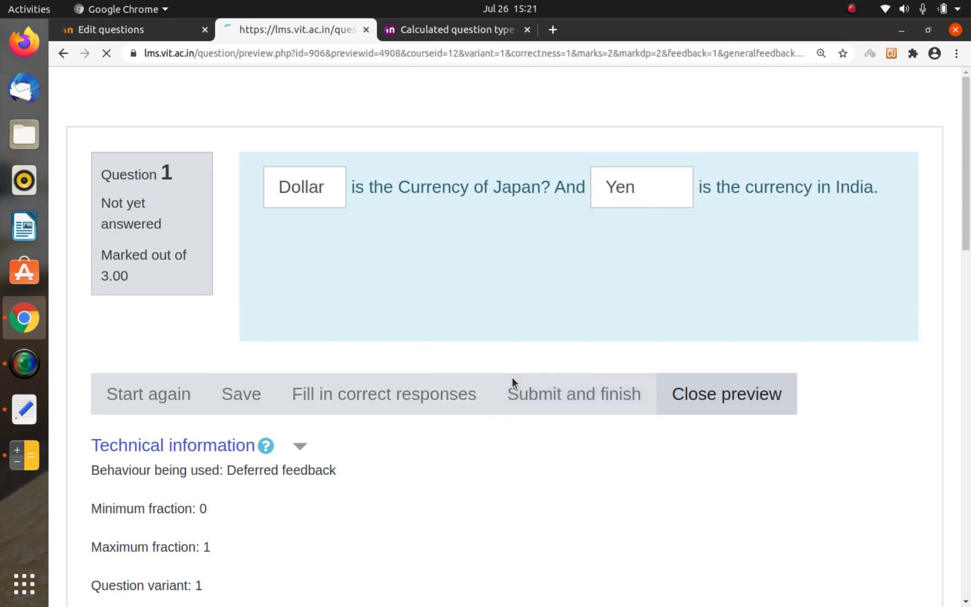
mouse_move(398, 188)
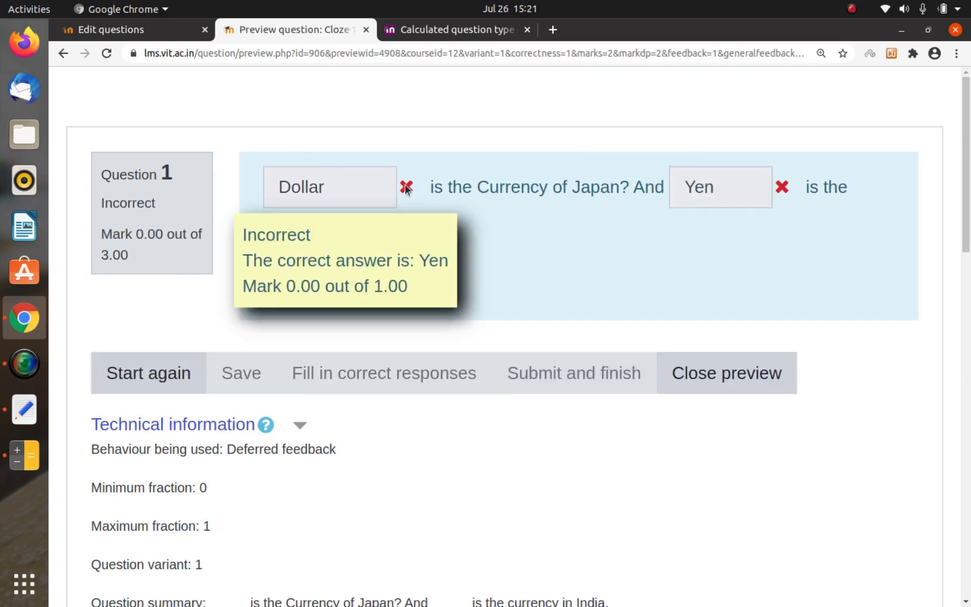
Step: Restart the preview, submit "yen" for Japan and "rupee" for India, check the feedback, and close the preview
click(155, 374)
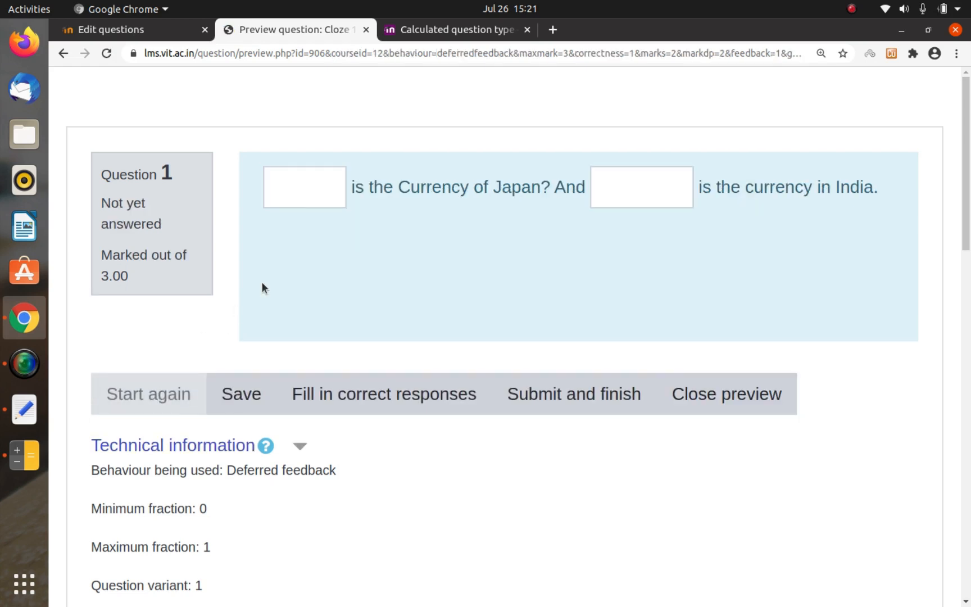
click(300, 207)
text(yen)
key(Tab)
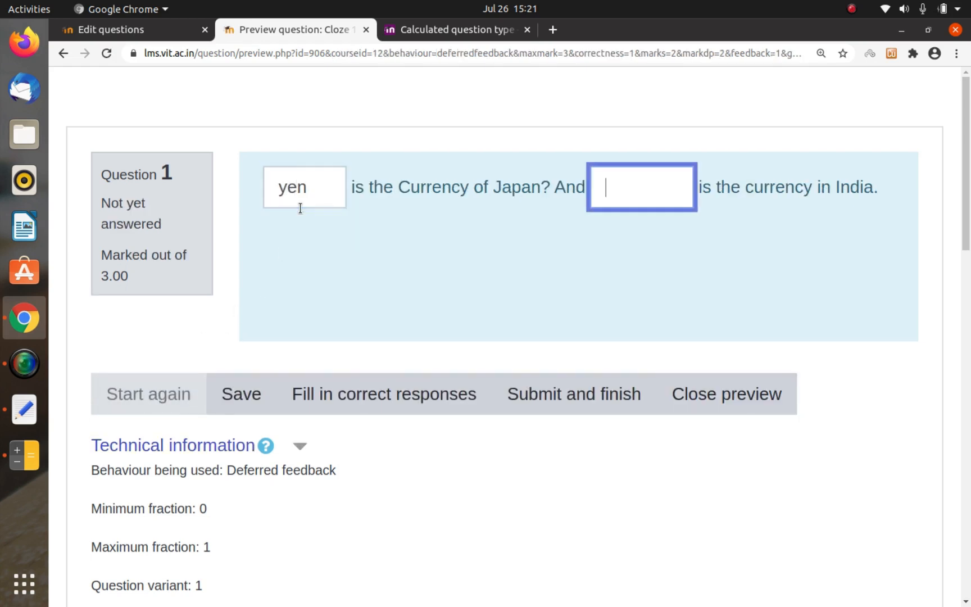
text(rupee)
click(562, 393)
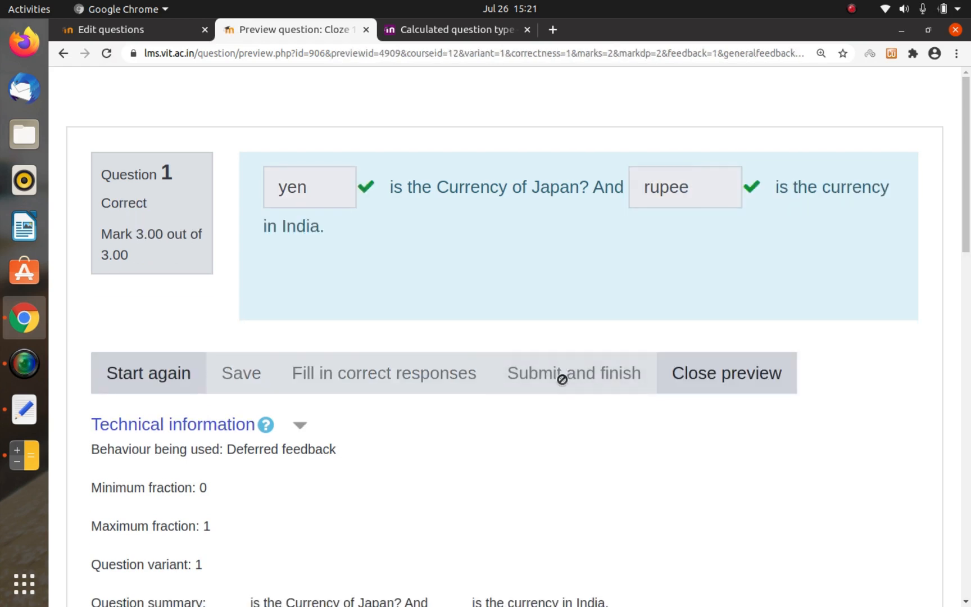
mouse_move(659, 213)
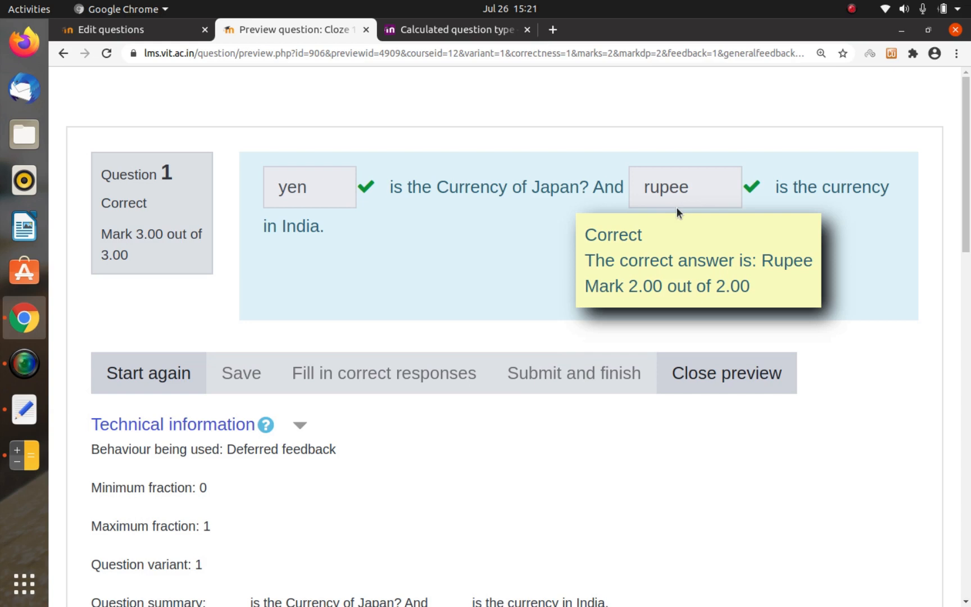
click(711, 385)
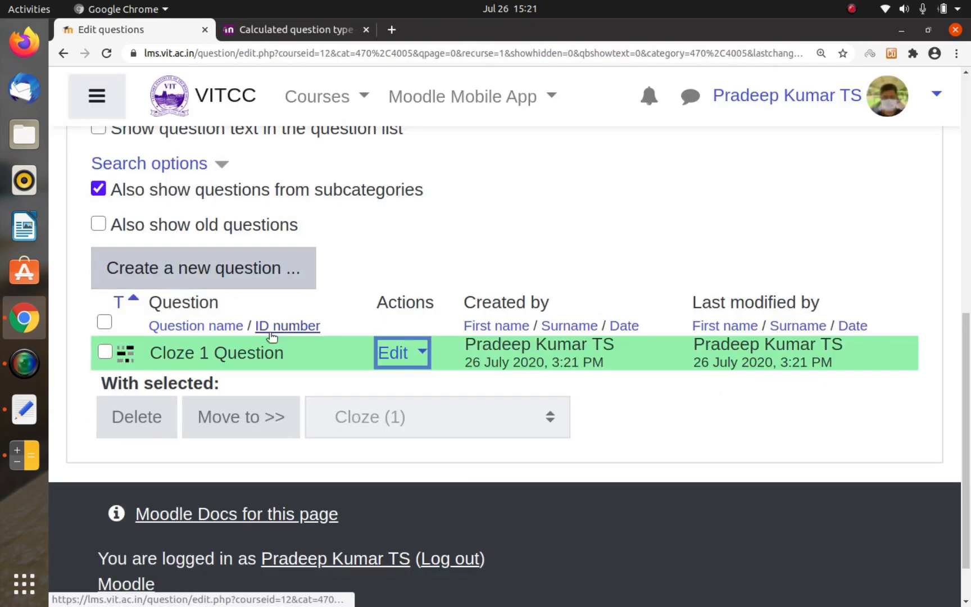
click(395, 354)
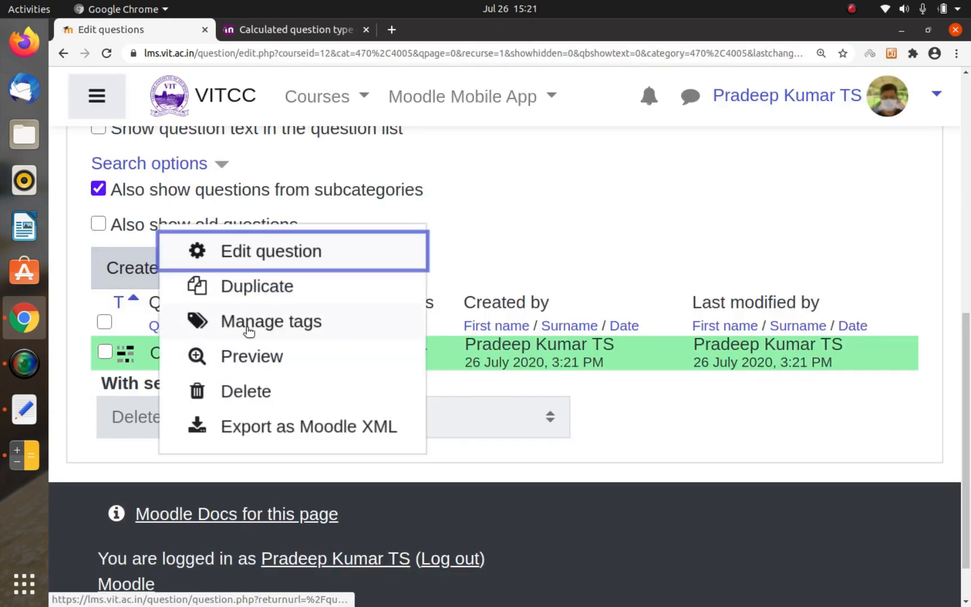
click(517, 255)
scroll(435, 288, up, 5)
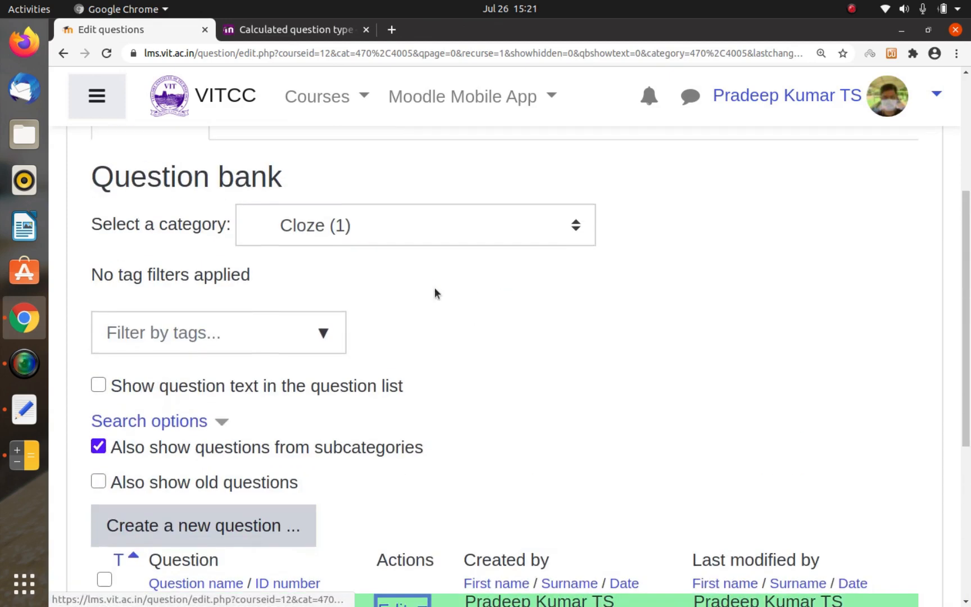
scroll(386, 390, down, 3)
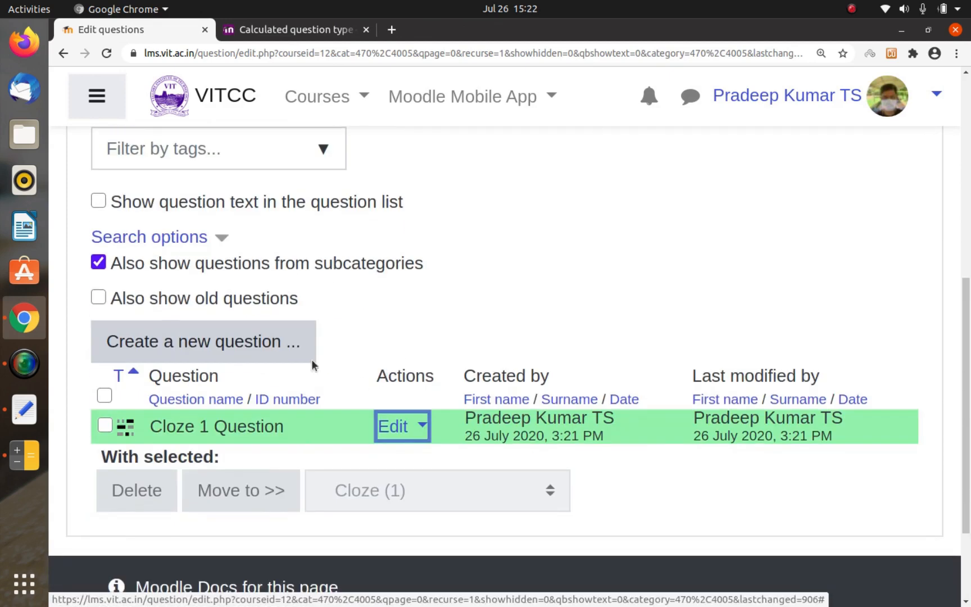
Step: Add a new Embedded answers (Cloze) question to the Cloze category
click(270, 337)
scroll(340, 314, down, 10)
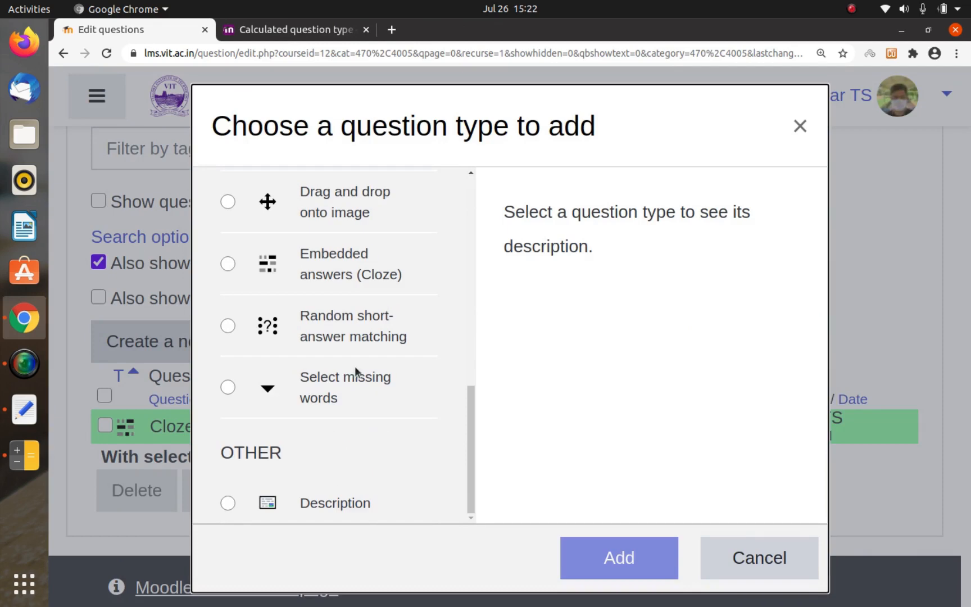
click(346, 277)
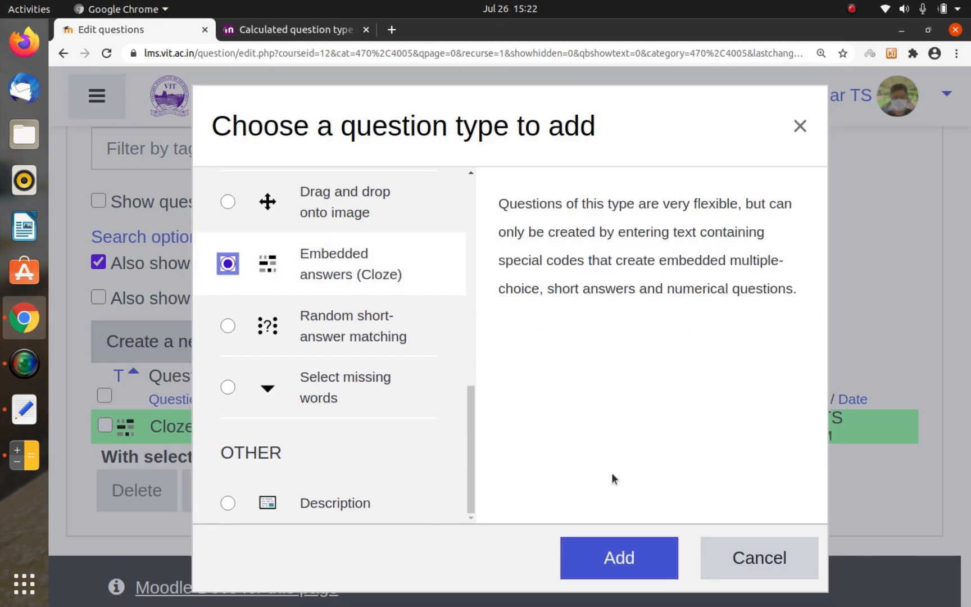
click(617, 557)
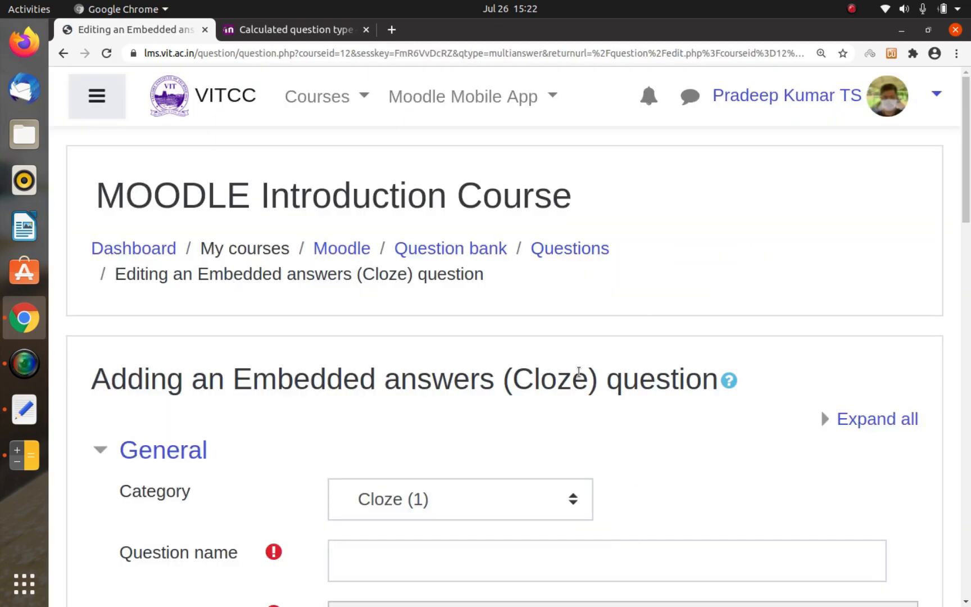
Step: Name the new question "Cloze 2 Question"
scroll(624, 305, down, 3)
click(523, 360)
text(Clzoe)
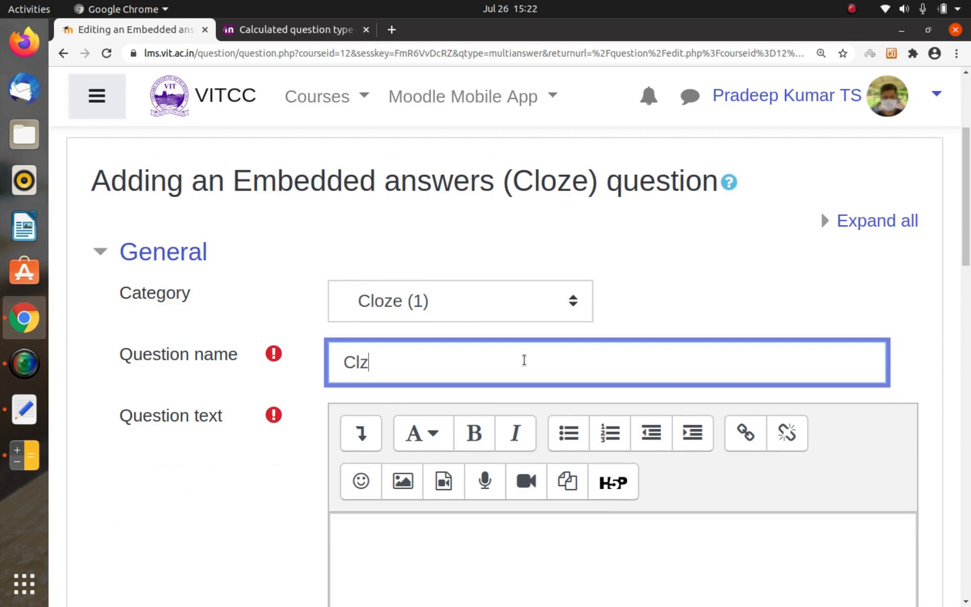
key(BackSpace)
key(BackSpace)
key(BackSpace)
text(oze 2 Question)
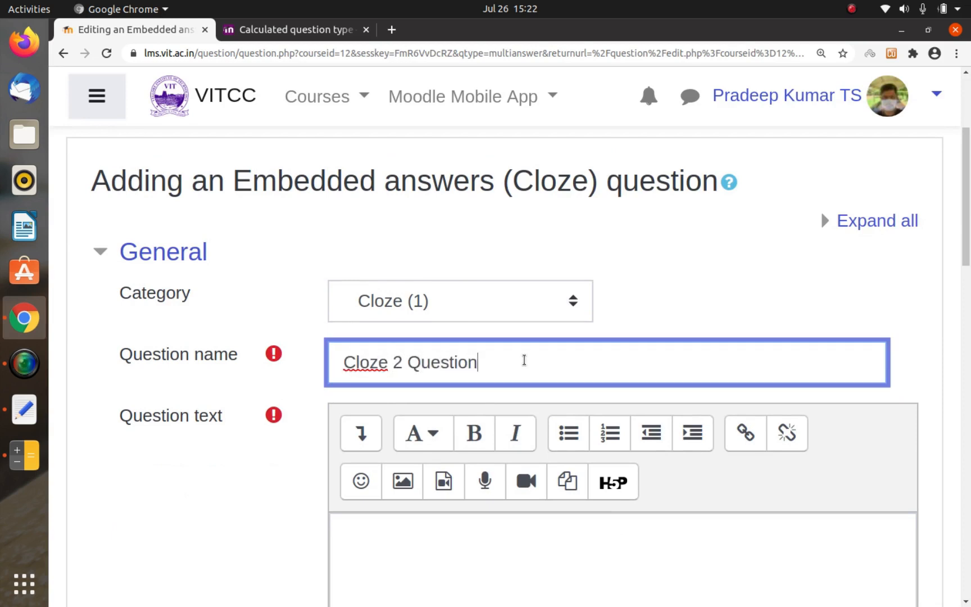
Step: Start the question text with "{} belongs to India and {}", leaving empty braces for the two embedded answers
scroll(524, 360, down, 4)
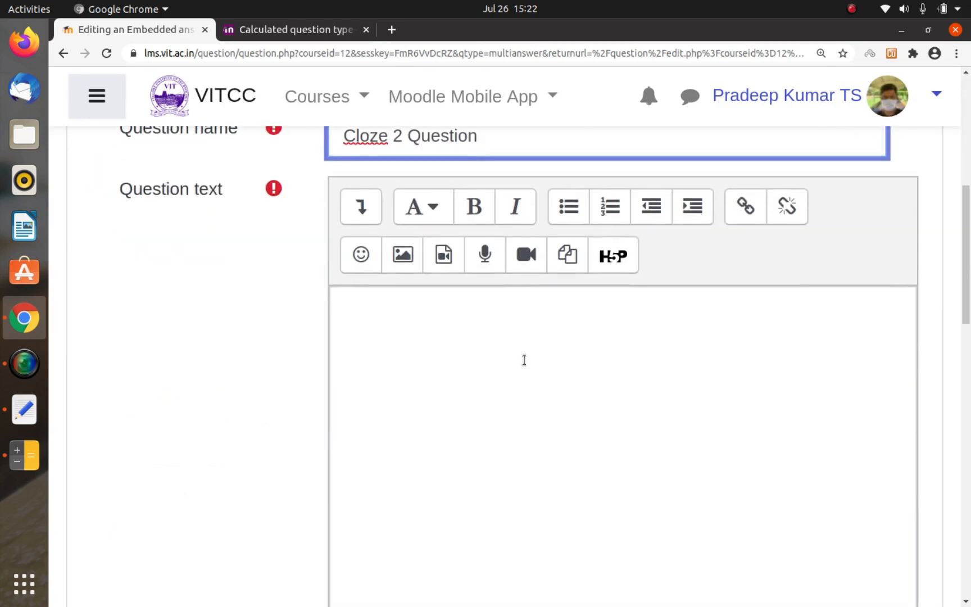
scroll(524, 359, down, 2)
scroll(523, 360, up, 1)
click(480, 334)
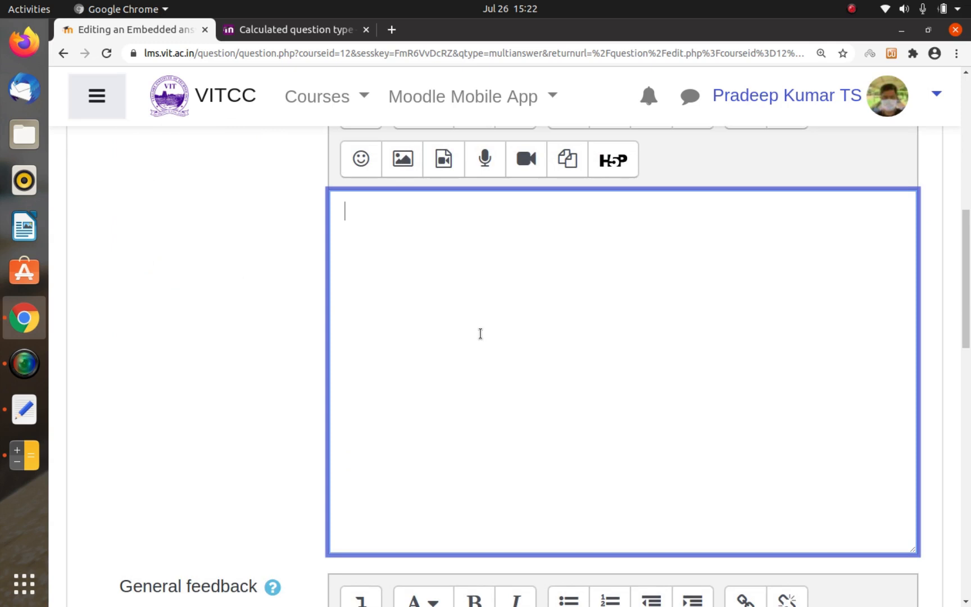
text({})
text( Is)
key(BackSpace)
key(BackSpace)
key(BackSpace)
text(belongs )
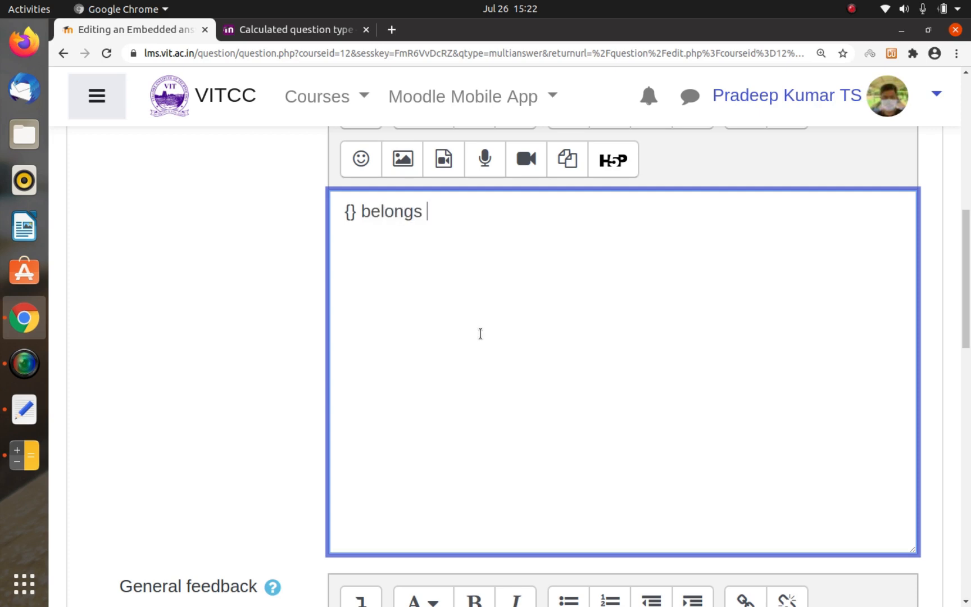
text(to India and )
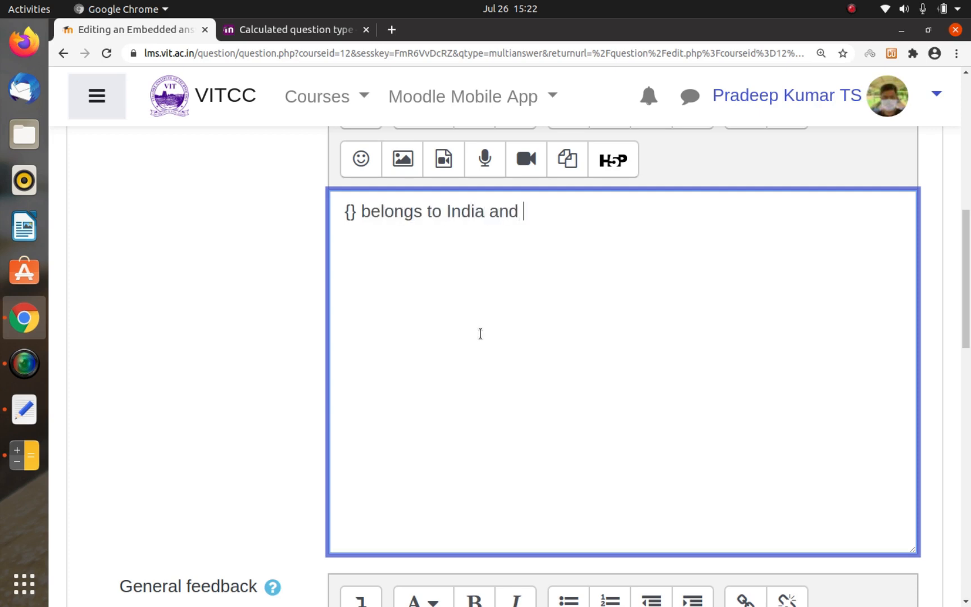
text({} belongs to West Indies)
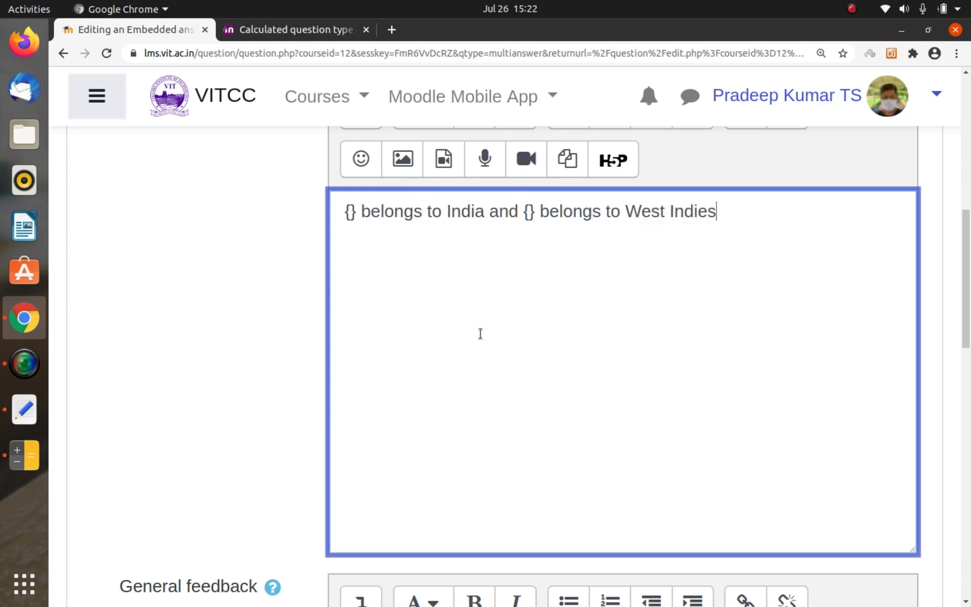
text(?)
Step: Insert the multiple-choice code ":MC:" inside the braces before "belongs to India"
key(ctrl+Left)
key(ctrl+Left)
key(ctrl+Left)
key(ctrl+Left)
key(ctrl+Left)
key(ctrl+Left)
key(ctrl+Left)
key(ctrl+Left)
key(ctrl+Left)
key(ctrl+Left)
key(ctrl+Left)
key(Right)
text(:MC:)
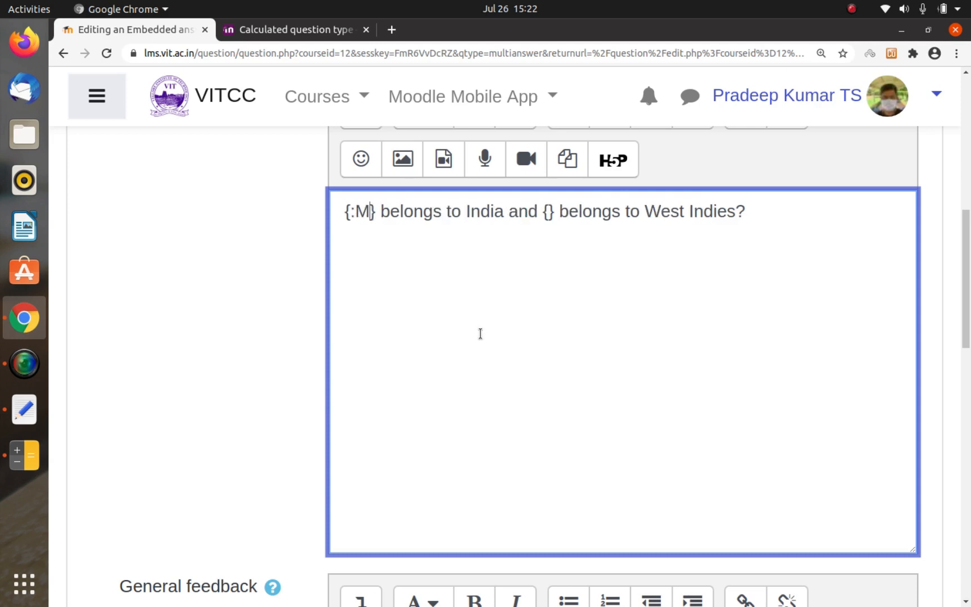
Step: Insert the multiple-choice code ":MC:" inside the braces before "belongs to West Indies"
key(Right)
key(Right)
key(Right)
key(Right)
key(Right)
key(Right)
key(Right)
key(Right)
key(Right)
key(Right)
key(Right)
key(Right)
key(Right)
key(Right)
key(Right)
key(Right)
key(Right)
key(Right)
key(Right)
key(Right)
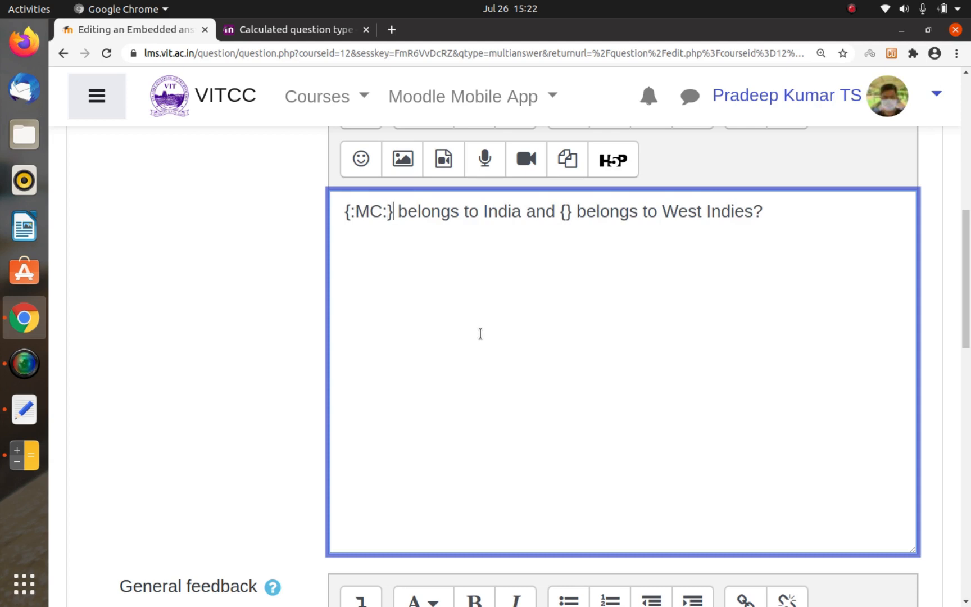
key(Right)
text(:MC:)
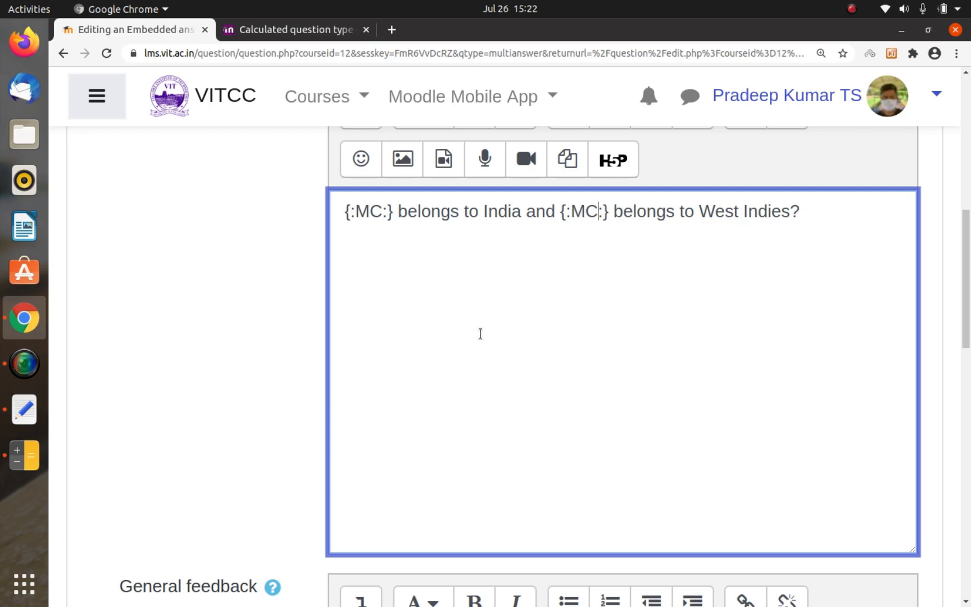
Step: Add the number 1 before the first colon of the India code so it reads "{1:MC:}"
key(ctrl+Left)
key(ctrl+Left)
key(ctrl+Left)
key(ctrl+Left)
key(ctrl+Left)
key(ctrl+Left)
key(ctrl+Left)
key(Right)
text(1)
Step: Enter "=Sachin" as the correct option at the end of the India multiple-choice code
key(Right)
key(Right)
key(Right)
key(Right)
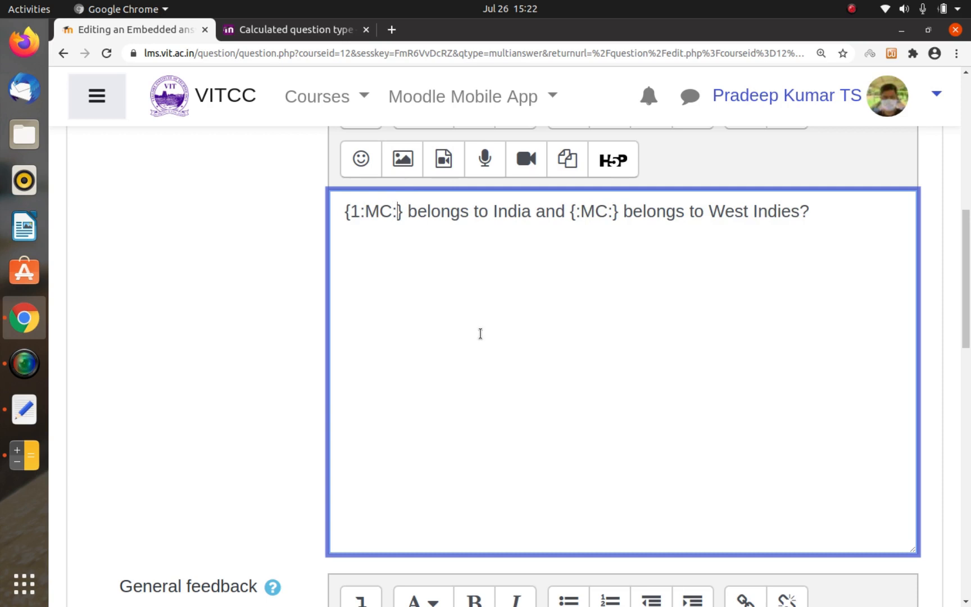
text(=Sachi)
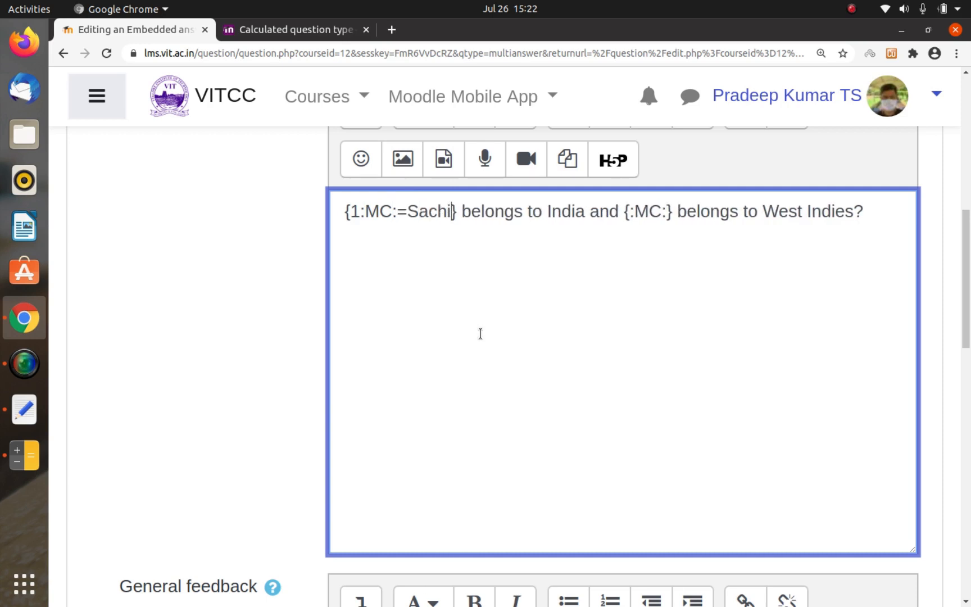
text(n)
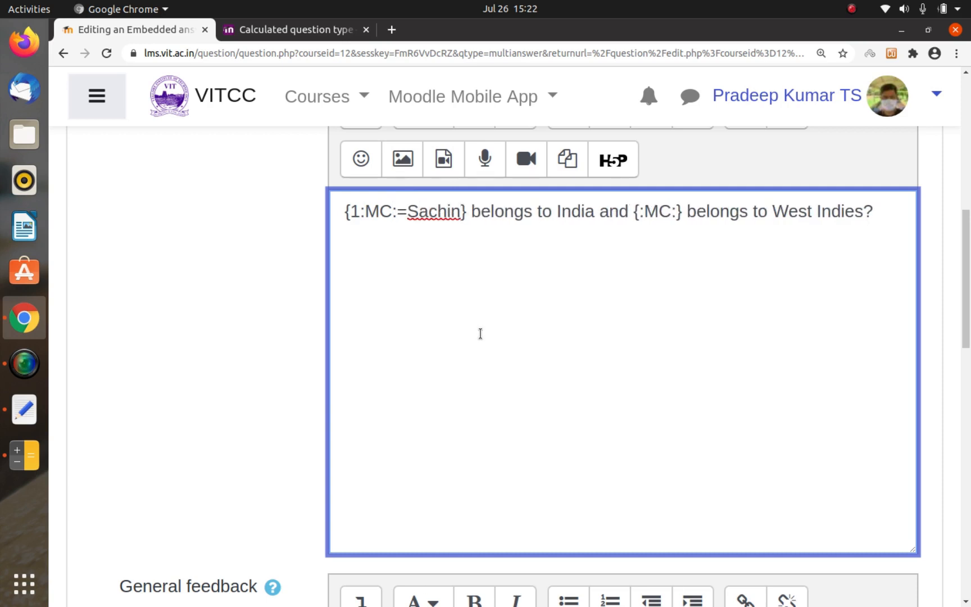
Step: Add "~Ul Haq" as a wrong option after Sachin in the India multiple-choice code
key(Left)
key(Left)
key(Left)
key(Left)
key(Right)
key(Right)
key(Right)
key(Right)
key(Right)
key(Right)
key(Right)
key(Left)
text(~)
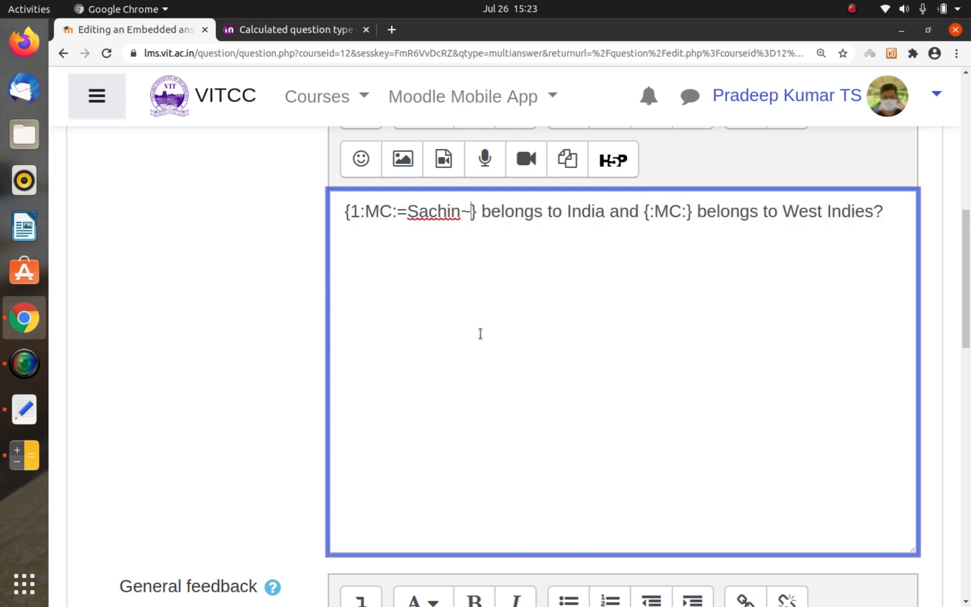
text(Ul H)
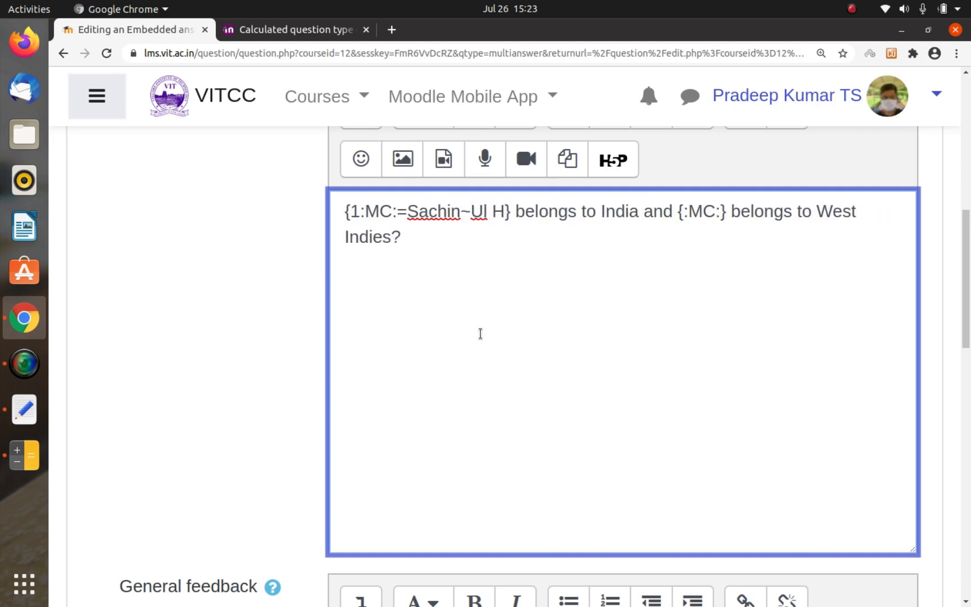
text(aq)
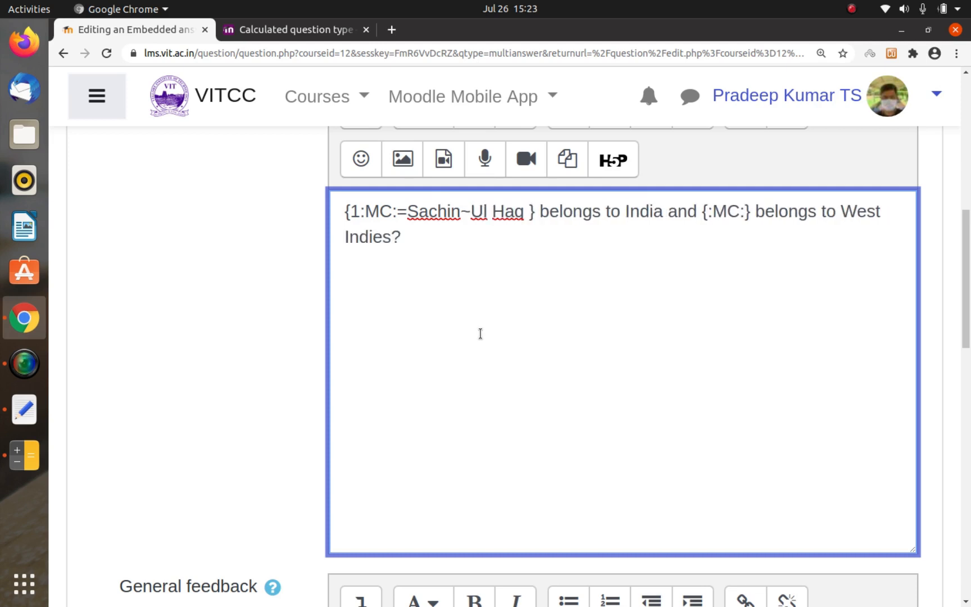
text( ~)
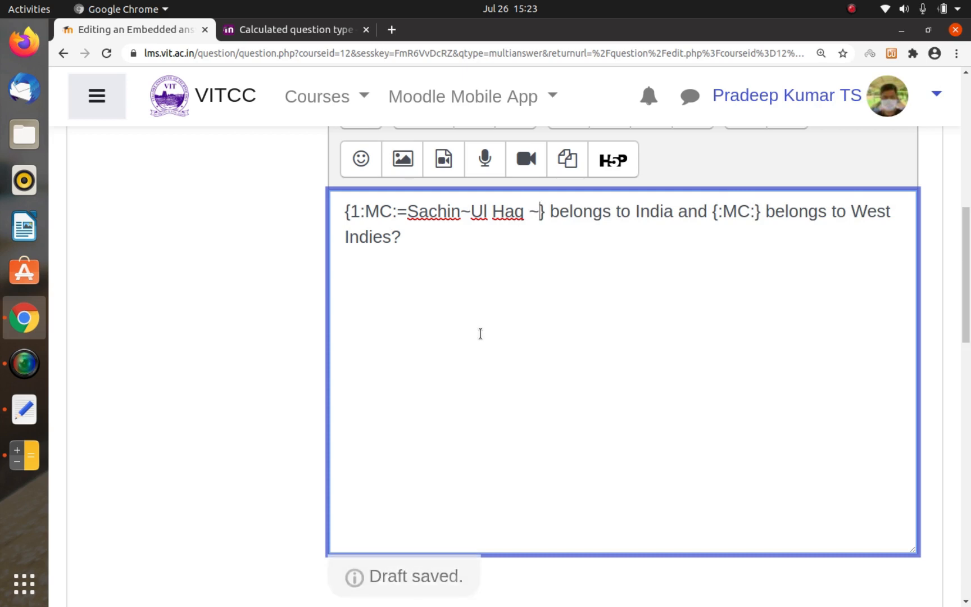
Step: Add "~Bond" as a wrong option in the India multiple-choice code and remove the space after "Ul Haq"
text(Bond)
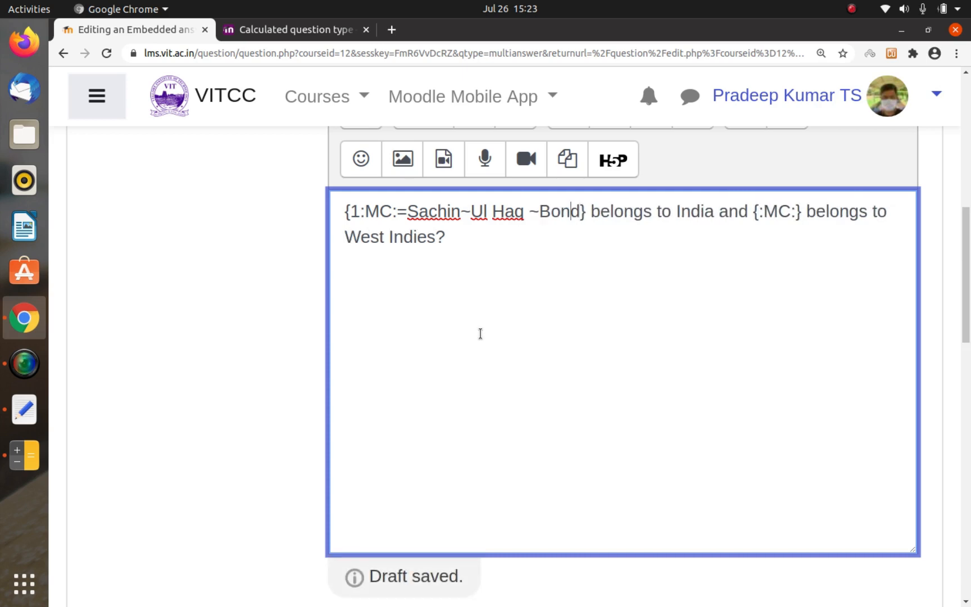
key(BackSpace)
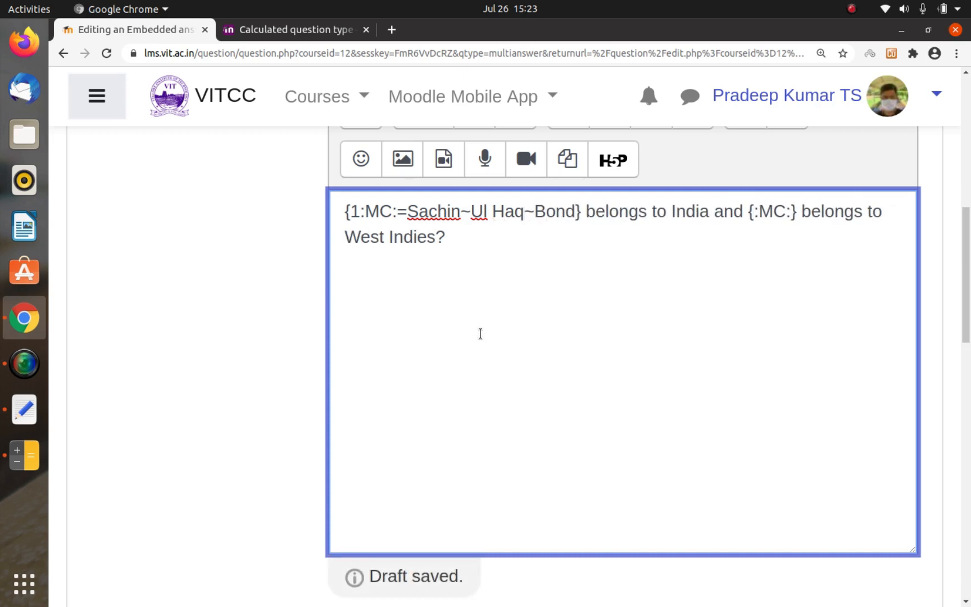
Step: Enter "~Manoj" as the first, wrong option at the end of the West Indies multiple-choice code
key(Left)
key(Left)
key(Left)
key(Left)
key(Left)
key(Left)
key(Left)
key(Left)
key(Left)
key(Left)
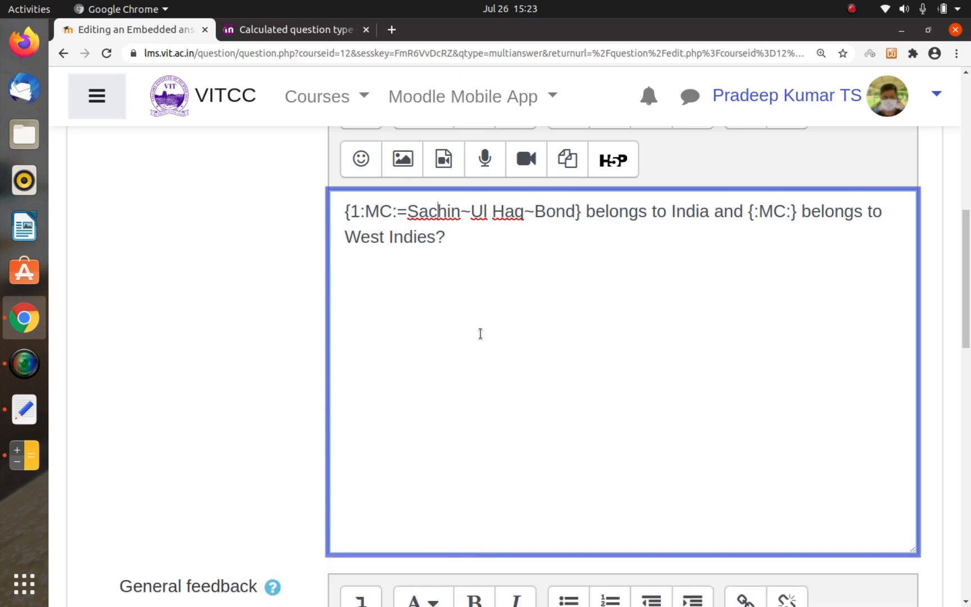
key(Right)
key(Right)
key(Right)
key(Right)
key(Right)
key(Right)
key(Right)
key(Right)
key(Right)
key(Right)
key(Right)
key(Right)
key(Right)
key(Right)
key(Right)
key(Right)
text(~)
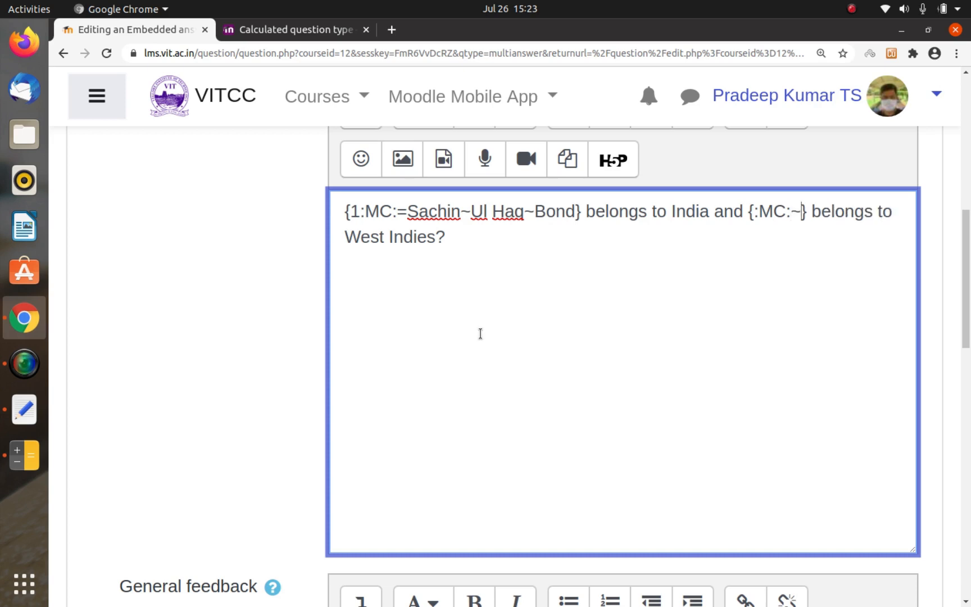
text(Manoj)
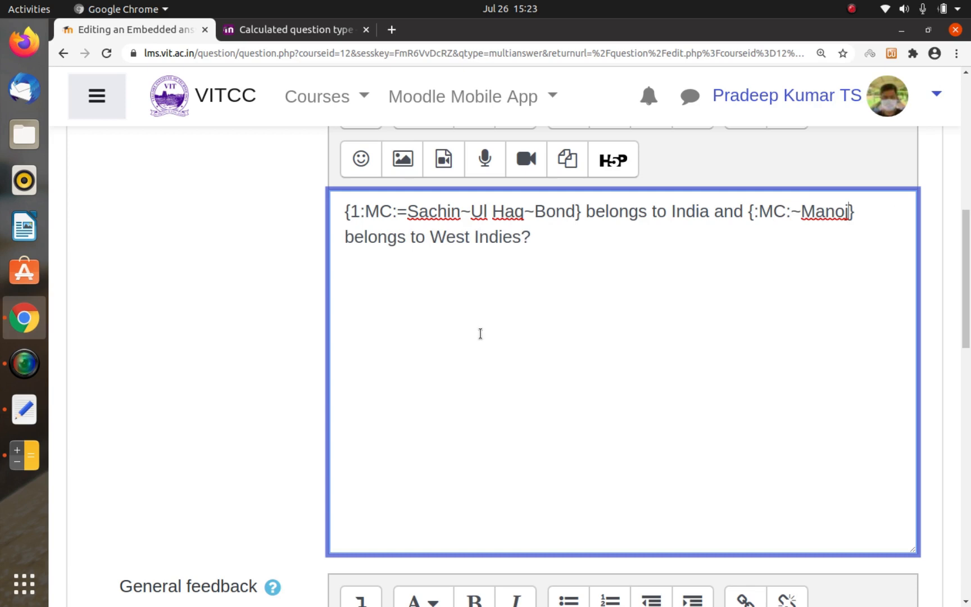
text(=Richards)
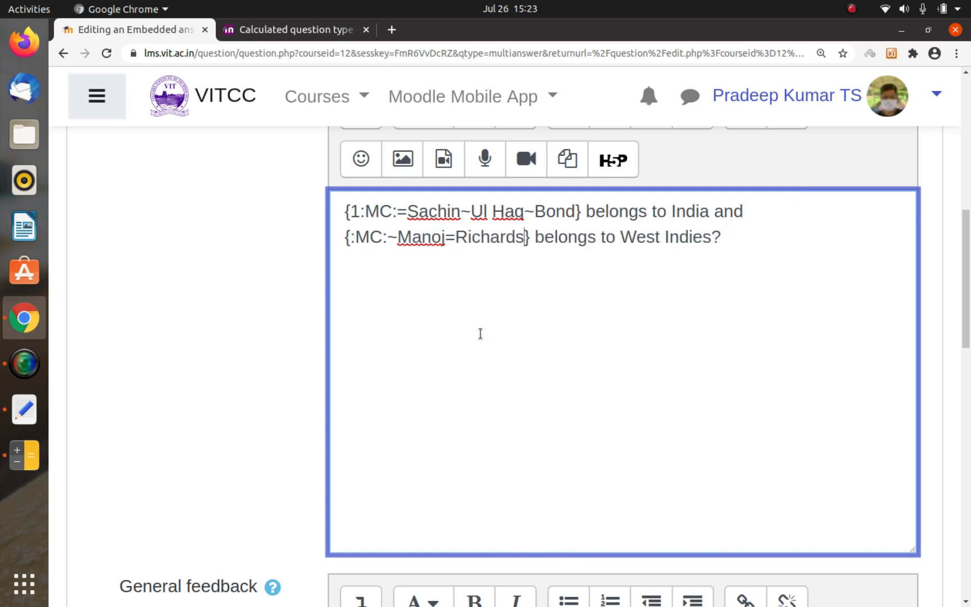
text(~)
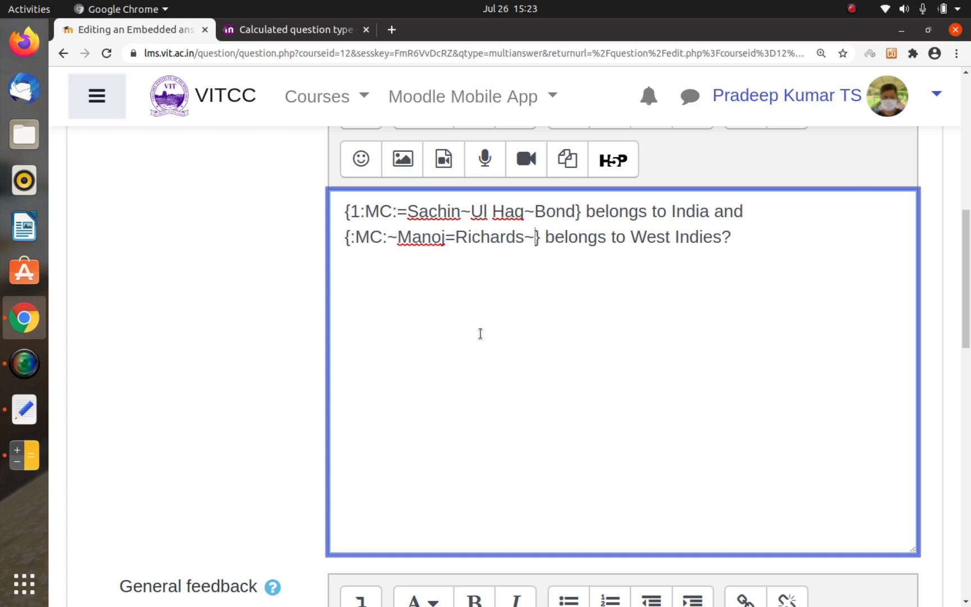
text(Tauseef)
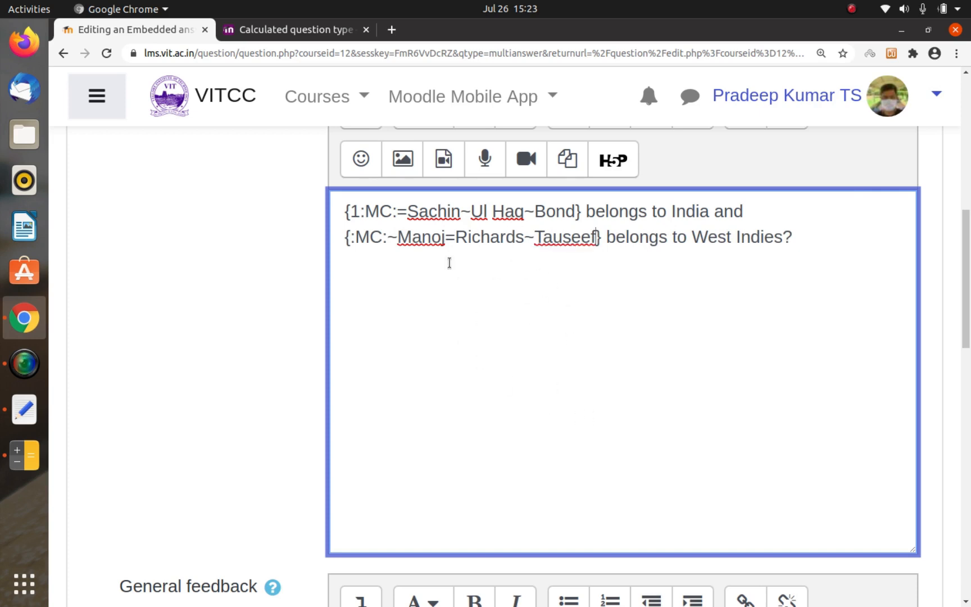
Step: Add the number 2 before the first colon of the West Indies code and try to save the question
click(351, 235)
text(2)
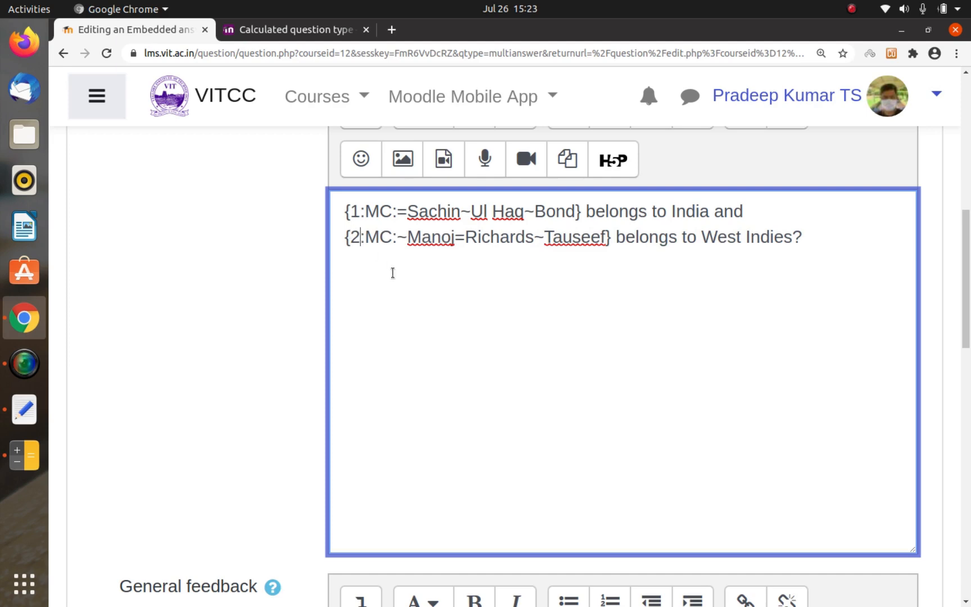
scroll(395, 274, down, 10)
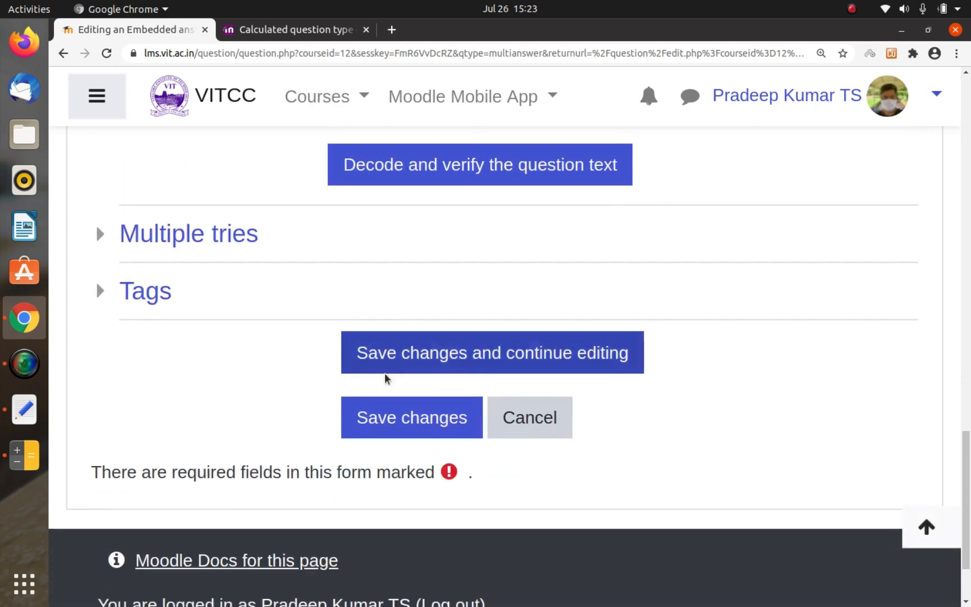
click(382, 416)
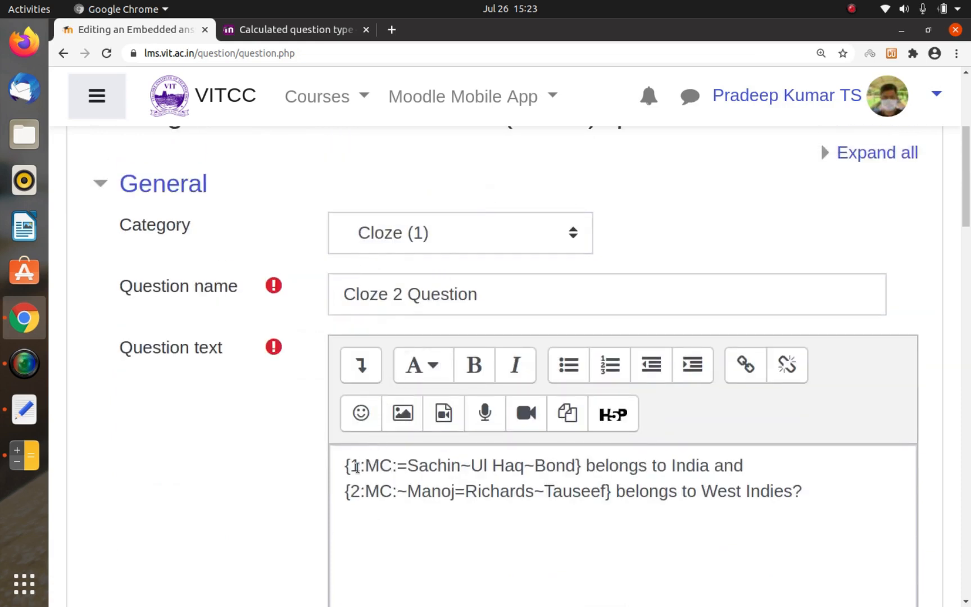
Step: Delete the leading numbers 1 and 2 so both codes in the question text start with "{:MC:"
click(358, 467)
key(BackSpace)
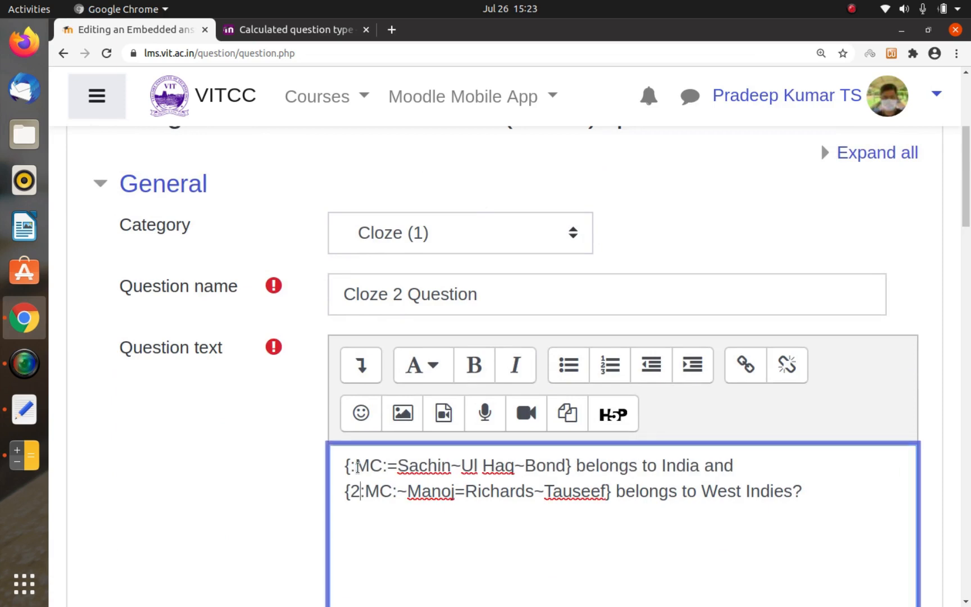
key(BackSpace)
Step: Insert "~" between "Manoj" and "=Richards" in the West Indies code and save the question
scroll(357, 467, down, 15)
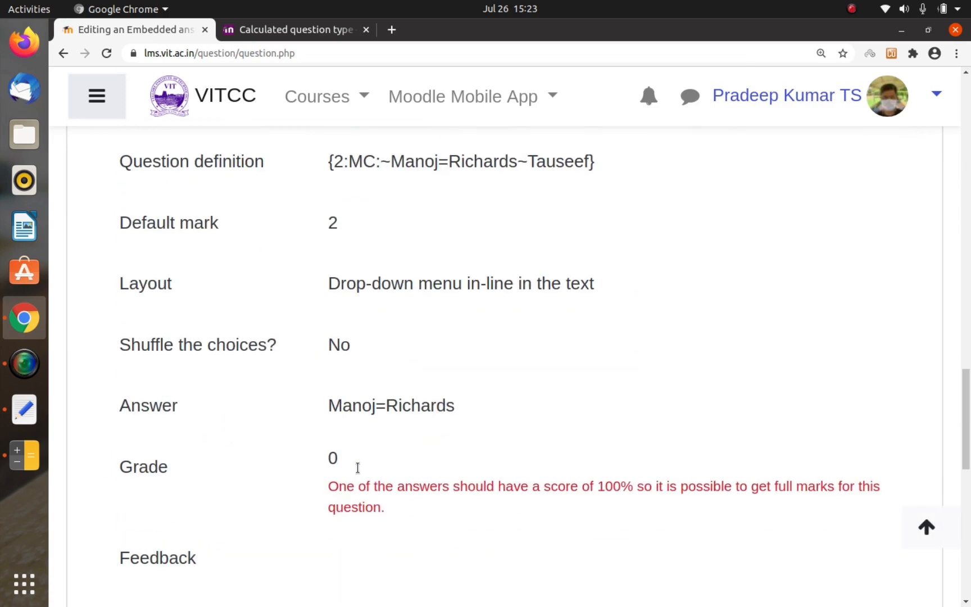
scroll(370, 473, up, 7)
scroll(370, 473, down, 5)
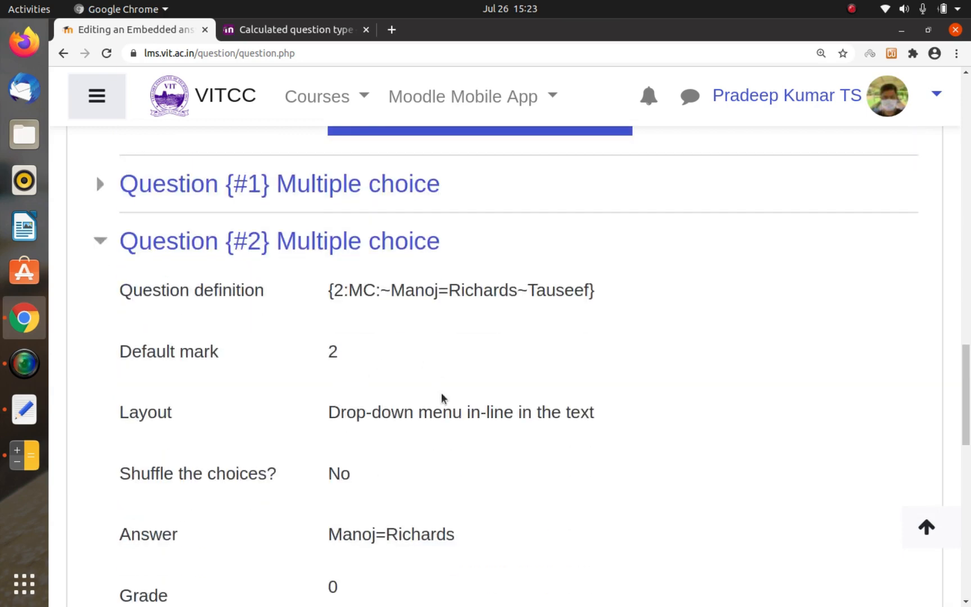
scroll(441, 395, down, 7)
scroll(441, 395, up, 4)
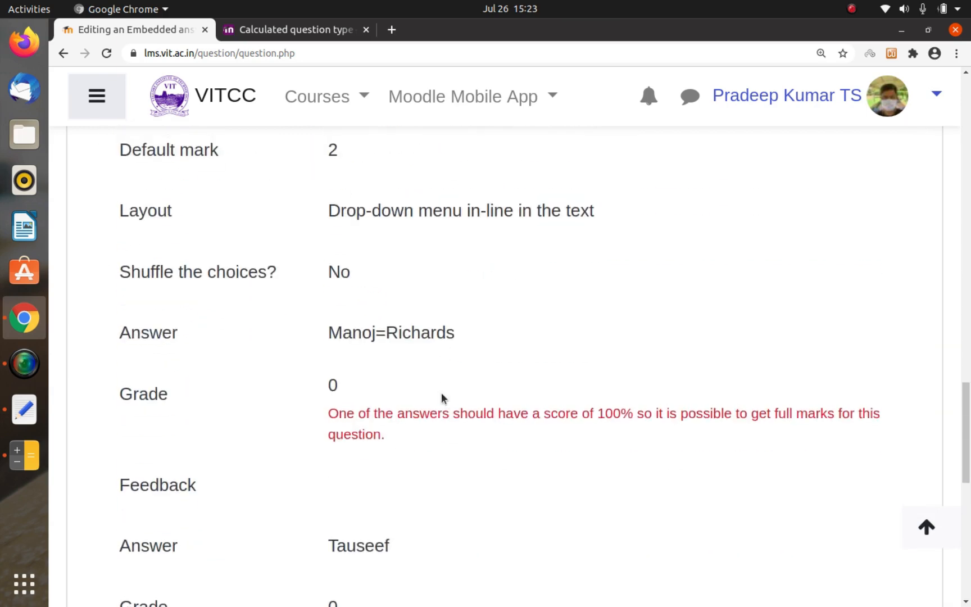
scroll(440, 392, up, 10)
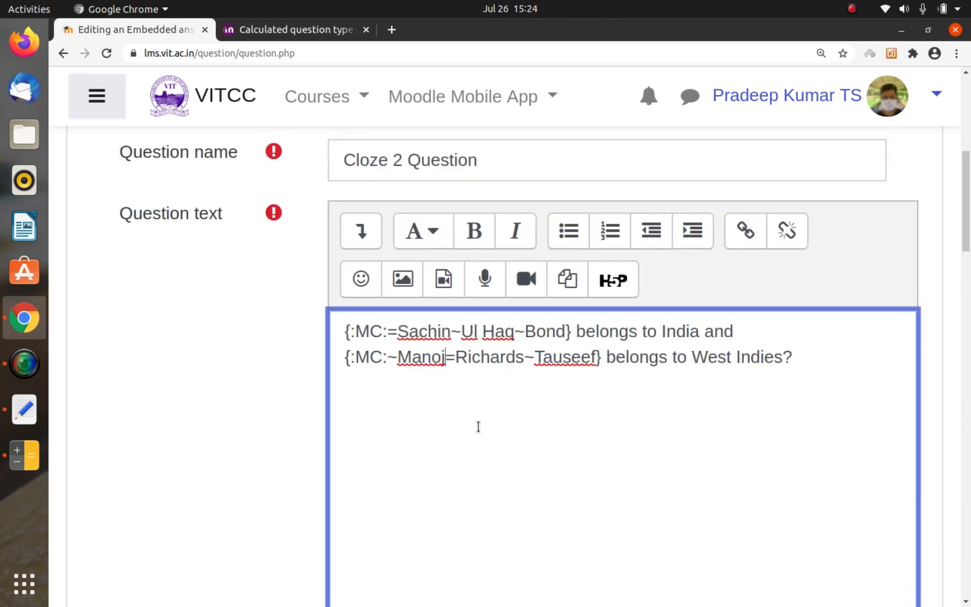
text(~)
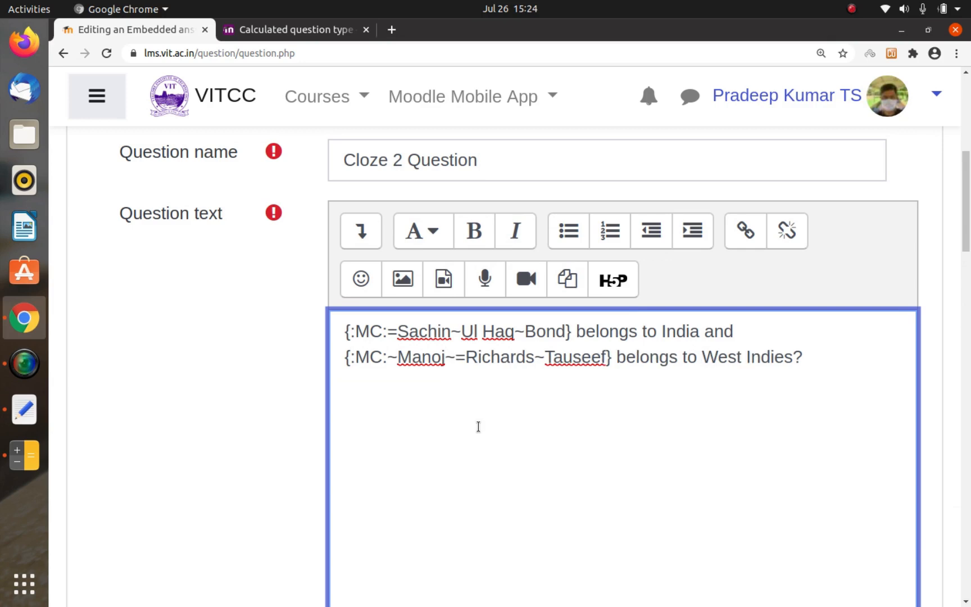
scroll(478, 426, down, 20)
click(430, 518)
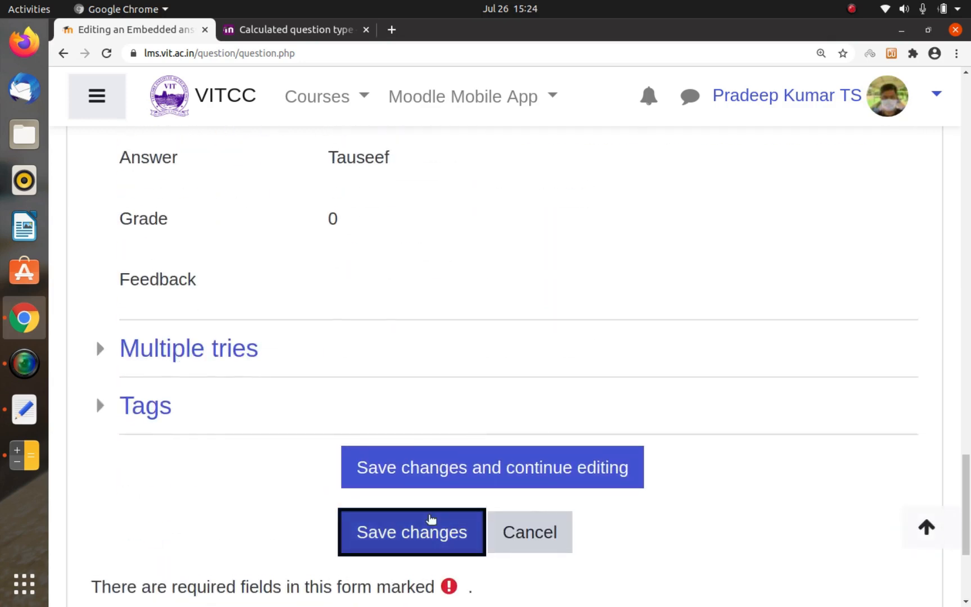
drag(427, 520, 467, 365)
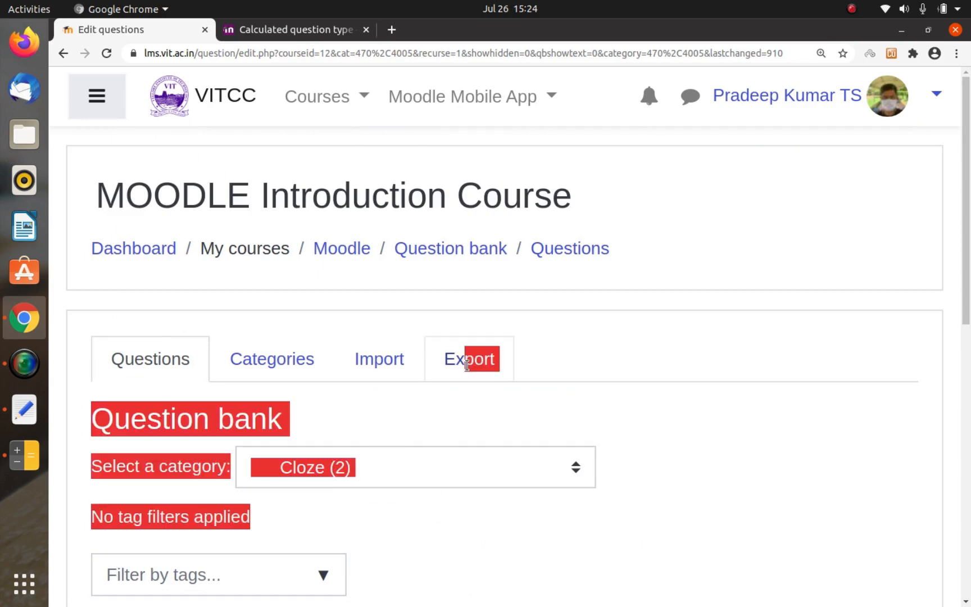
Step: Open a preview of Cloze 2 Question from the question bank's question list
click(487, 455)
click(628, 456)
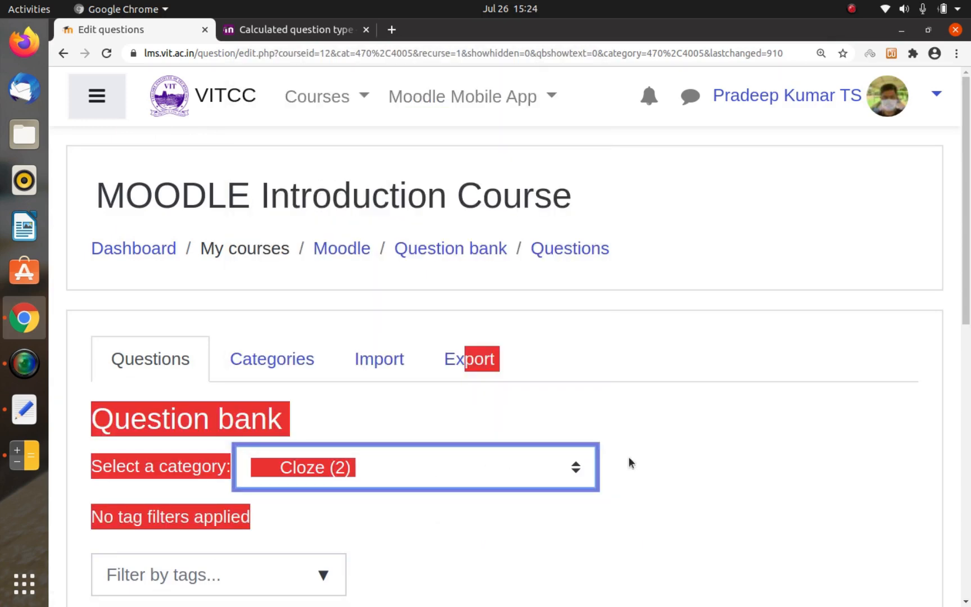
click(628, 456)
scroll(628, 455, down, 6)
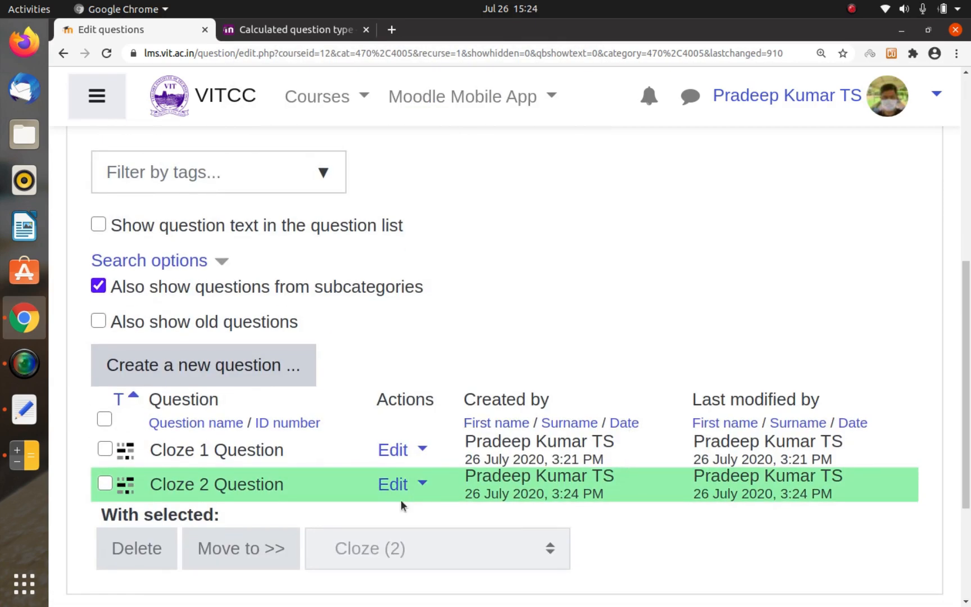
scroll(400, 502, down, 1)
click(406, 478)
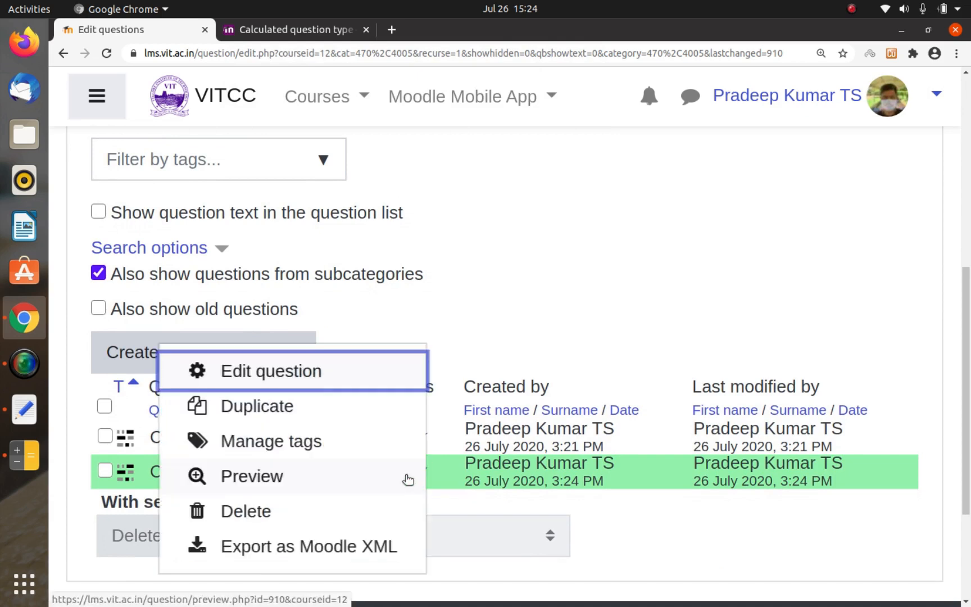
click(259, 485)
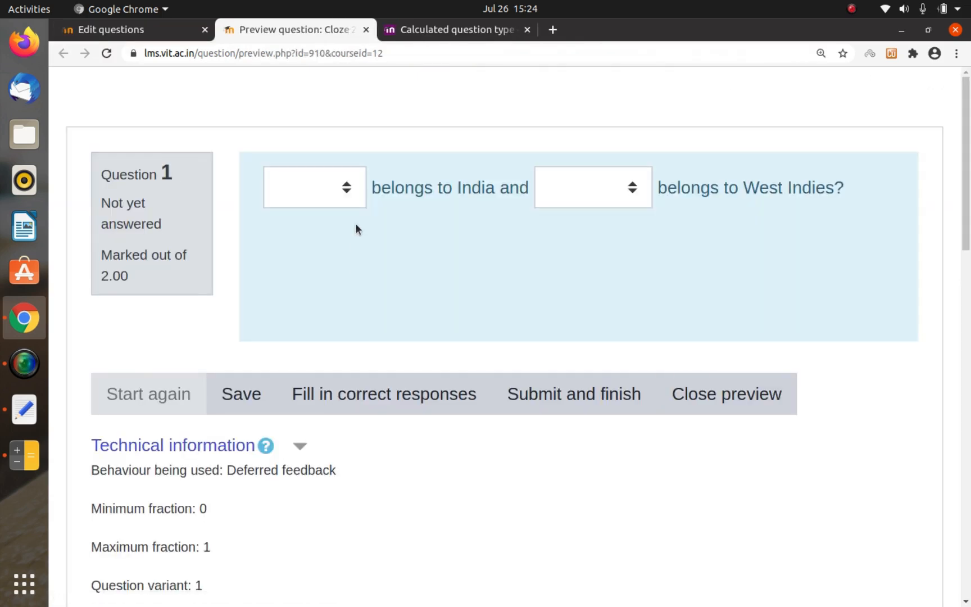
Step: Test the previewed question by choosing Richards for West Indies, leaving the India gap blank, and submitting the attempt
click(344, 188)
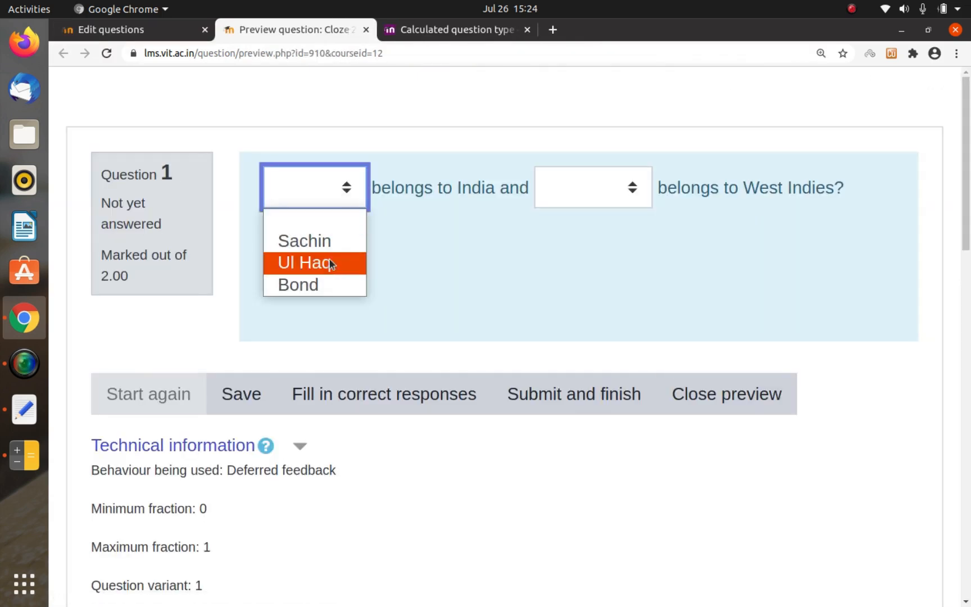
click(581, 195)
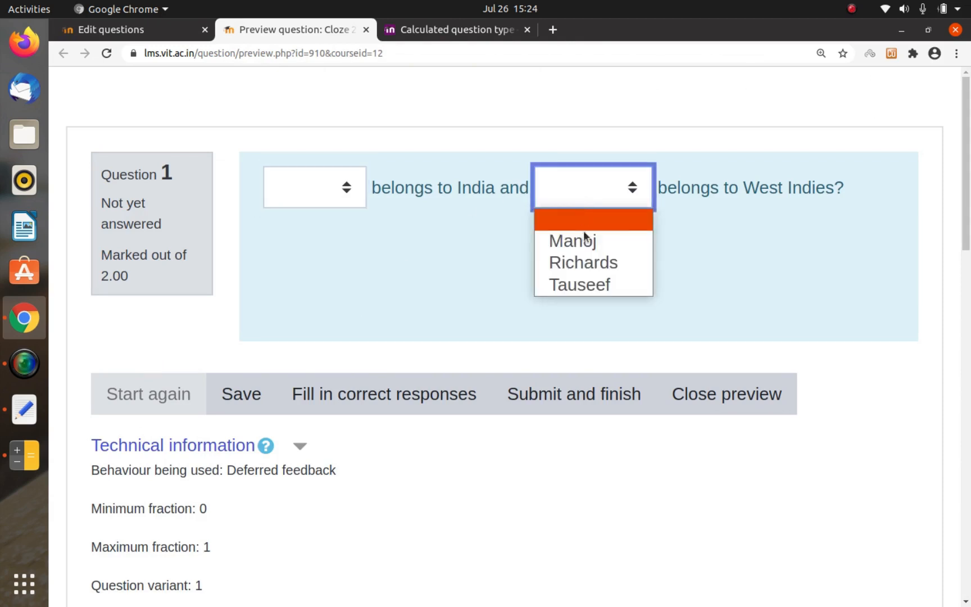
click(626, 262)
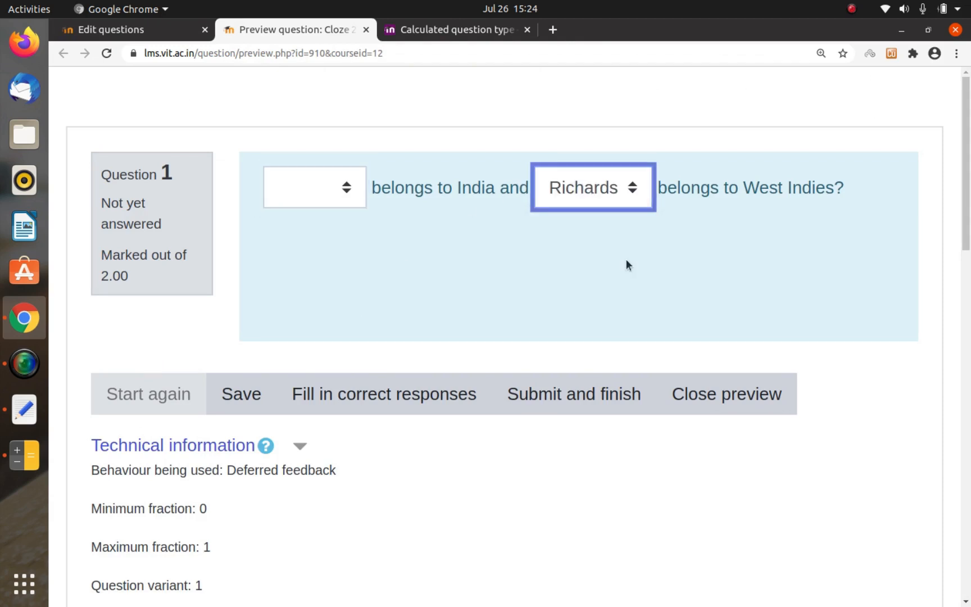
click(545, 387)
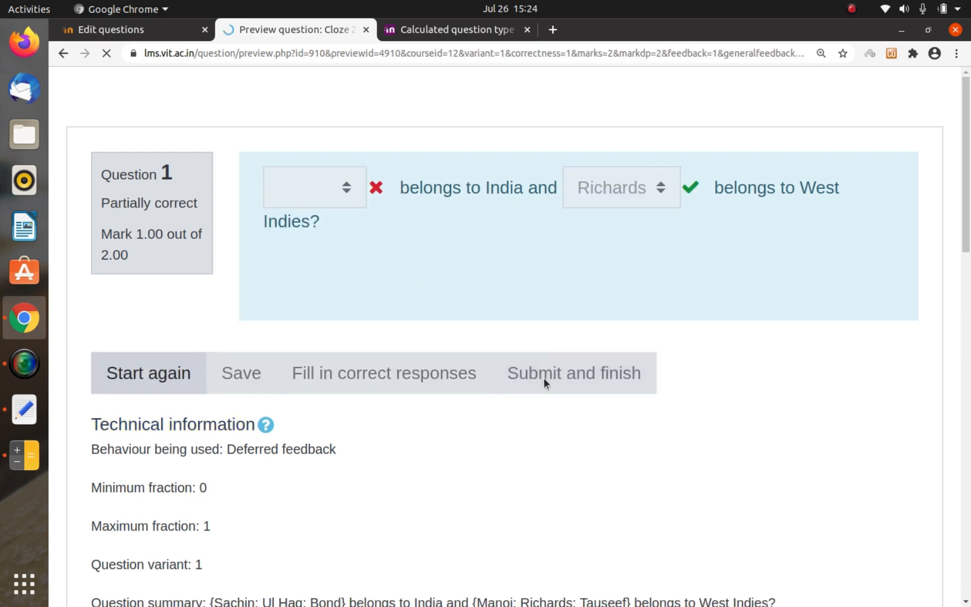
Step: Restart the preview, answer Sachin for India and Manoj for West Indies, and submit the attempt
click(142, 371)
click(331, 187)
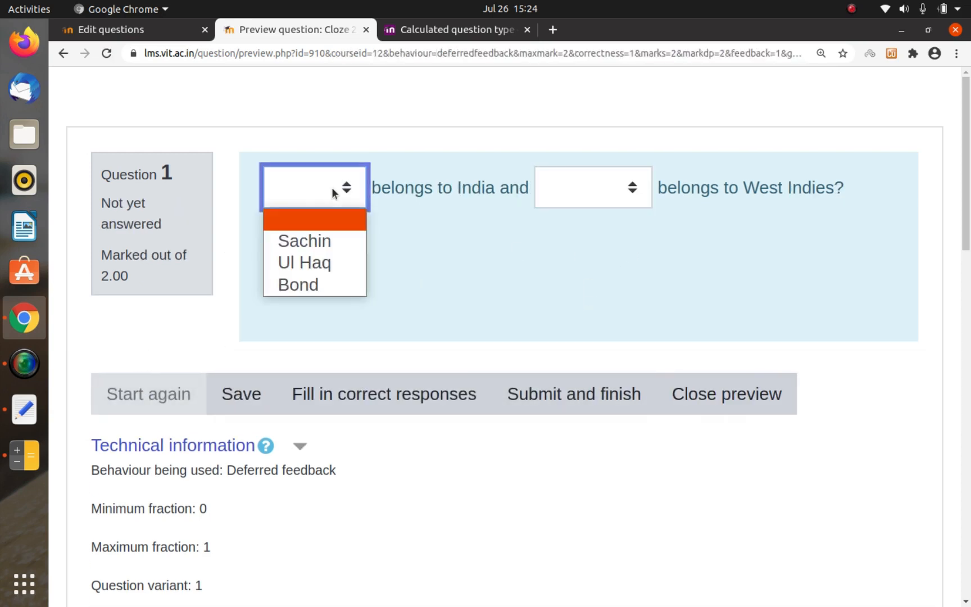
click(330, 228)
click(564, 191)
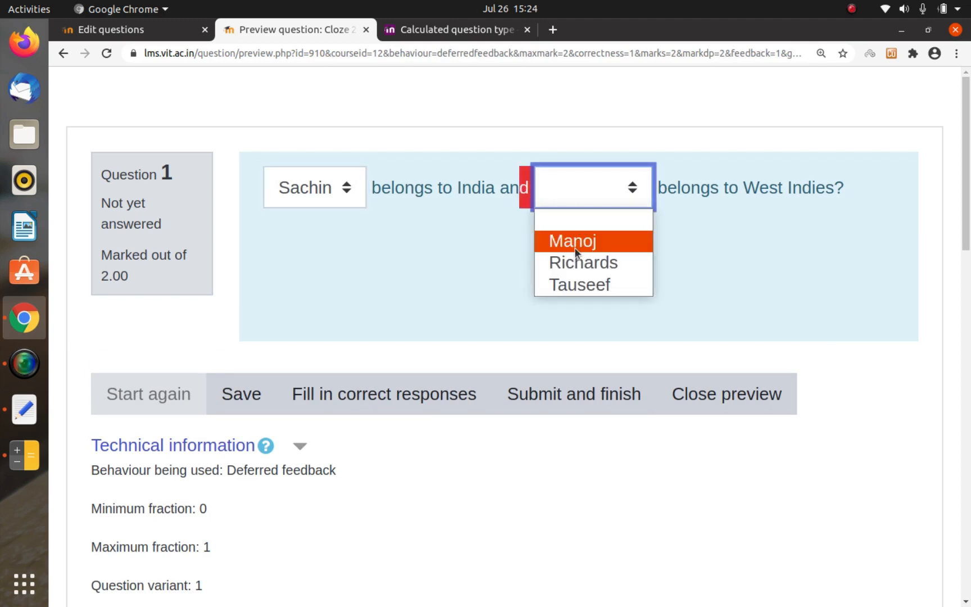
click(589, 244)
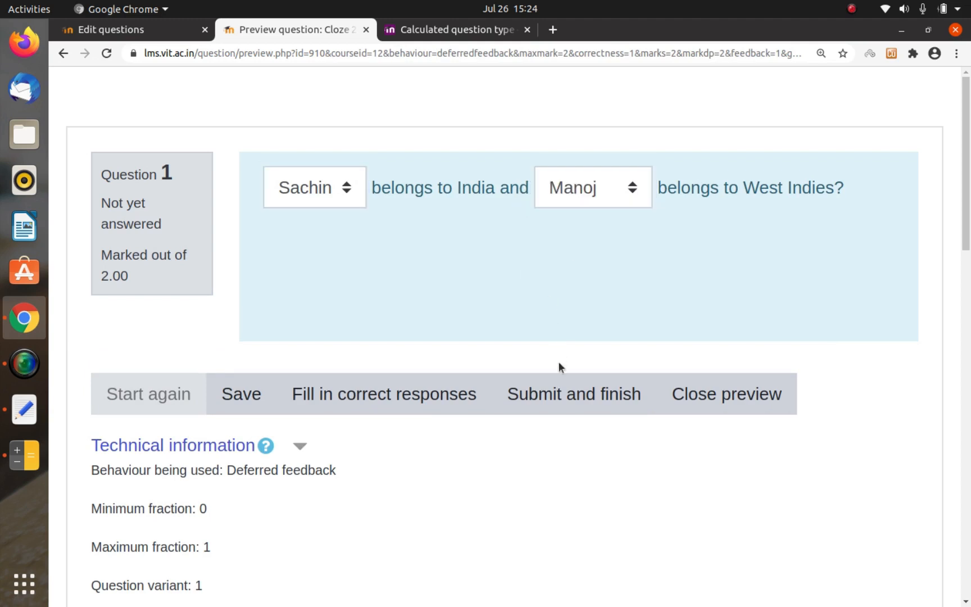
click(558, 387)
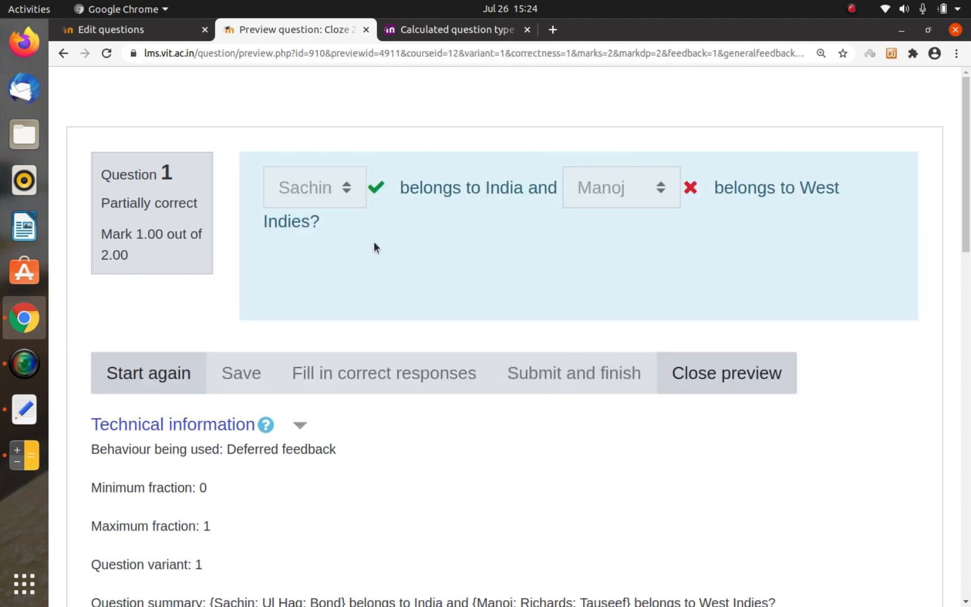
Step: Restart the preview, answer Sachin for India and Richards for West Indies, submit the attempt, and close the preview
click(159, 373)
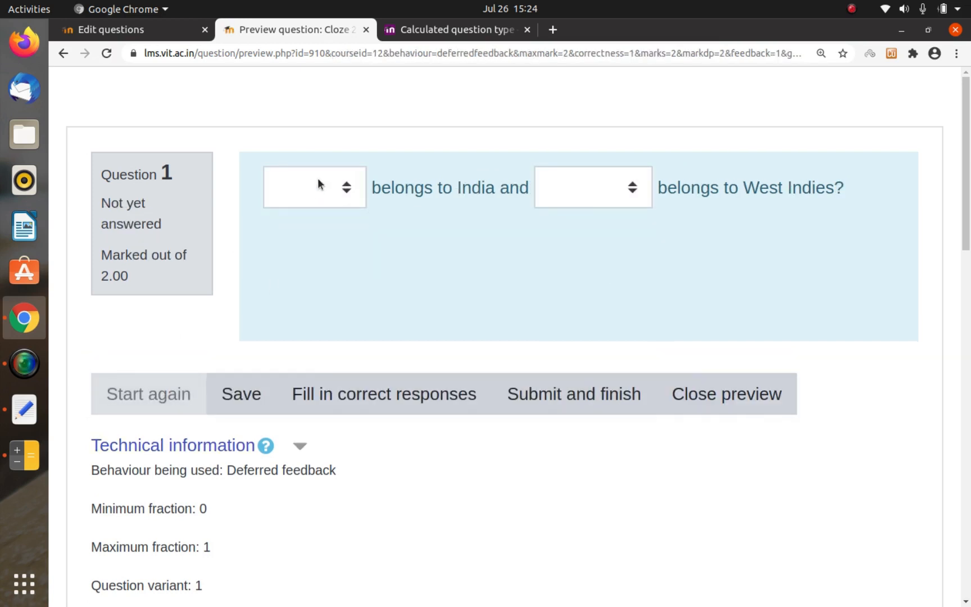
click(318, 179)
click(317, 241)
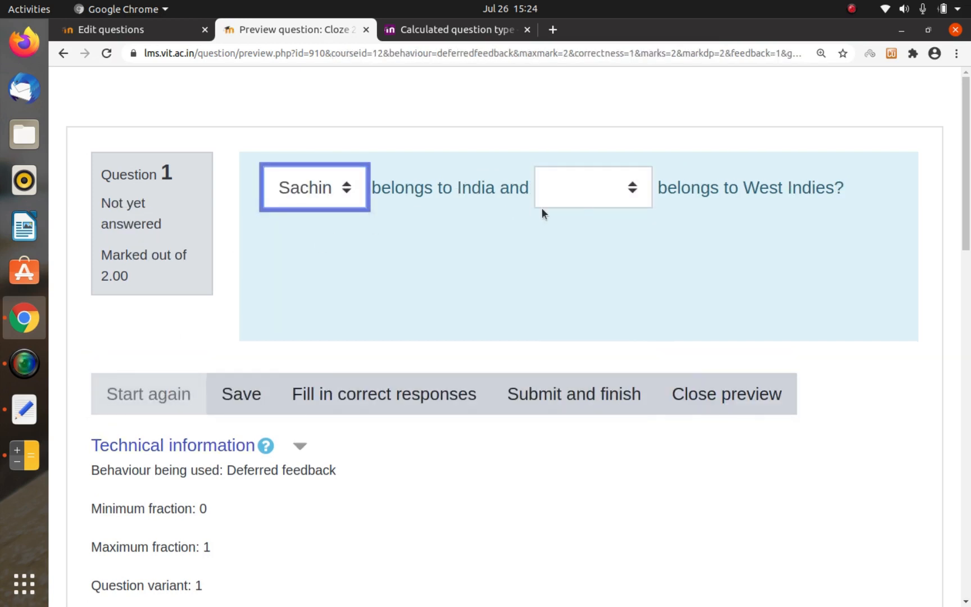
click(578, 194)
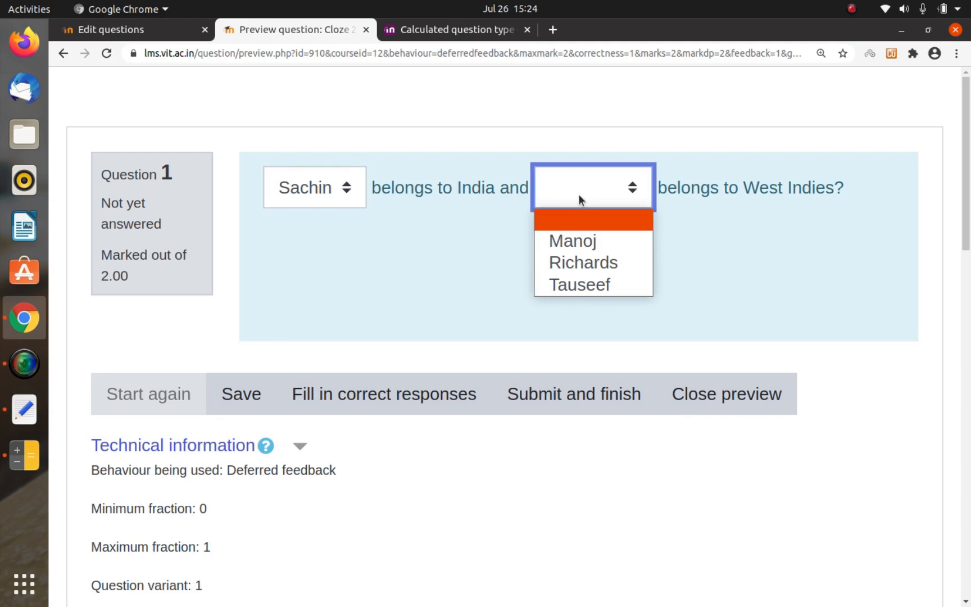
click(592, 262)
click(573, 389)
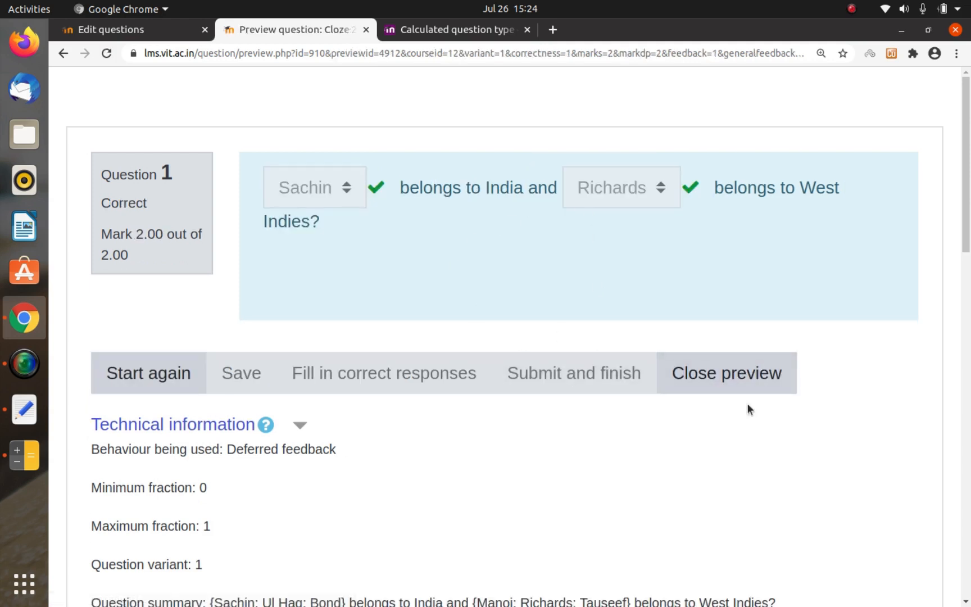
click(753, 375)
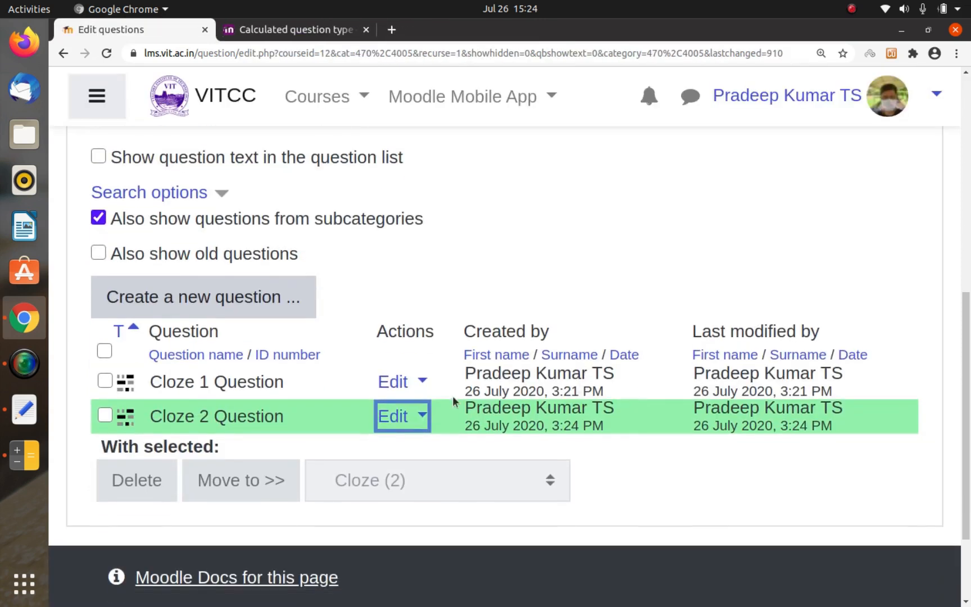
Step: In Cloze 2 Question, change the India code to MCVS and the West Indies code to MCHS, and save the question
click(392, 416)
click(294, 335)
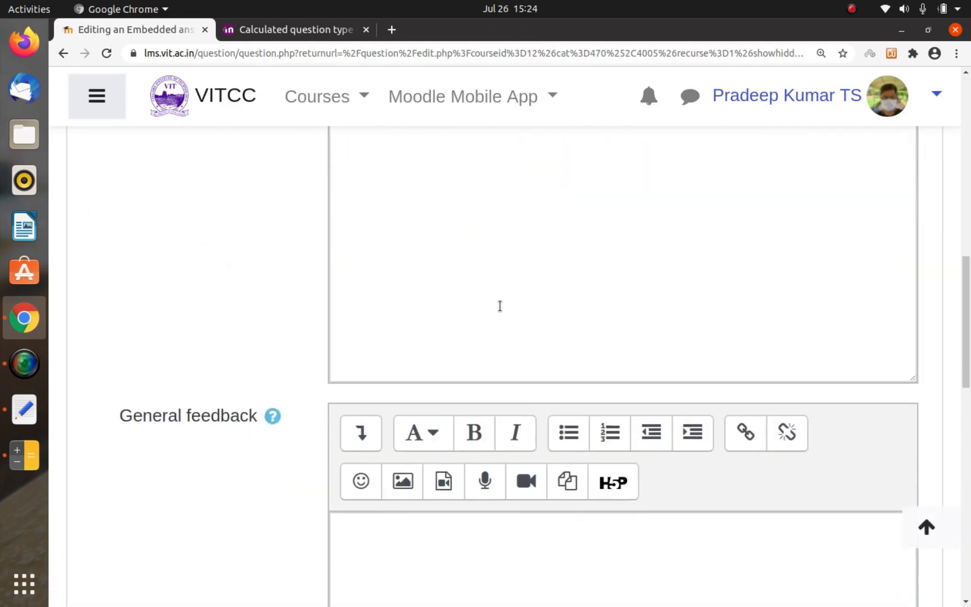
click(386, 448)
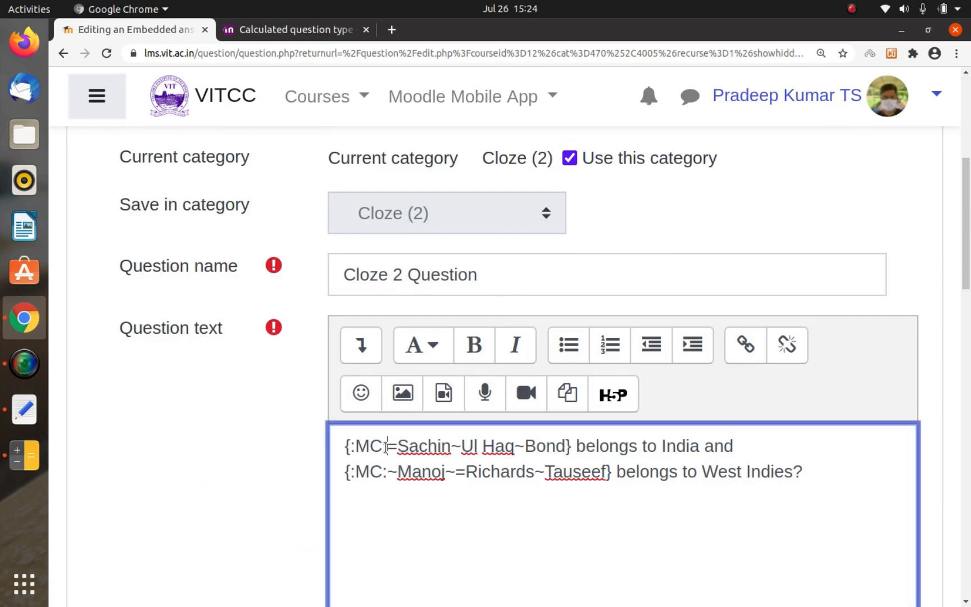
text(VS)
key(Down)
key(Left)
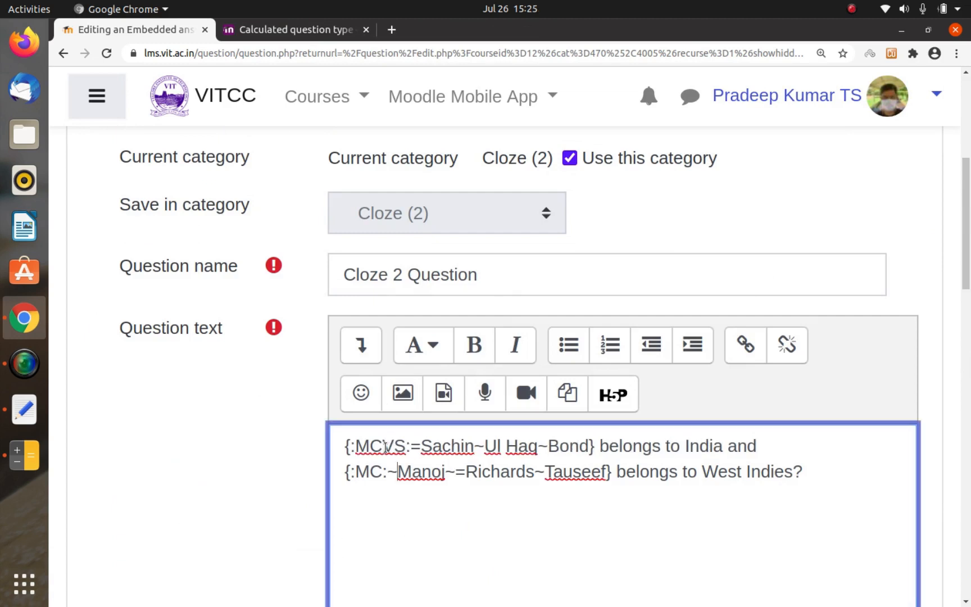
text(HS)
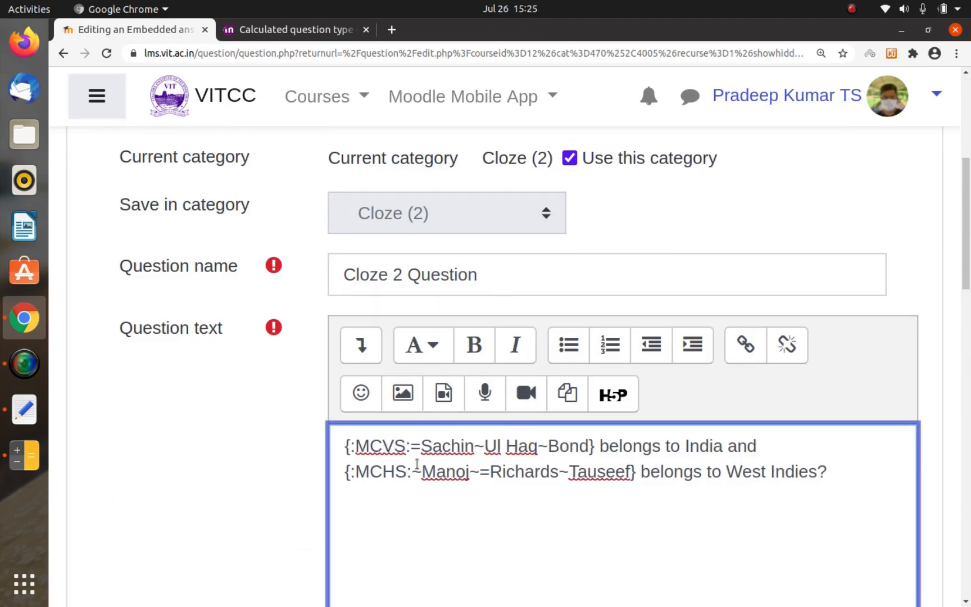
scroll(385, 468, down, 3)
scroll(396, 392, down, 15)
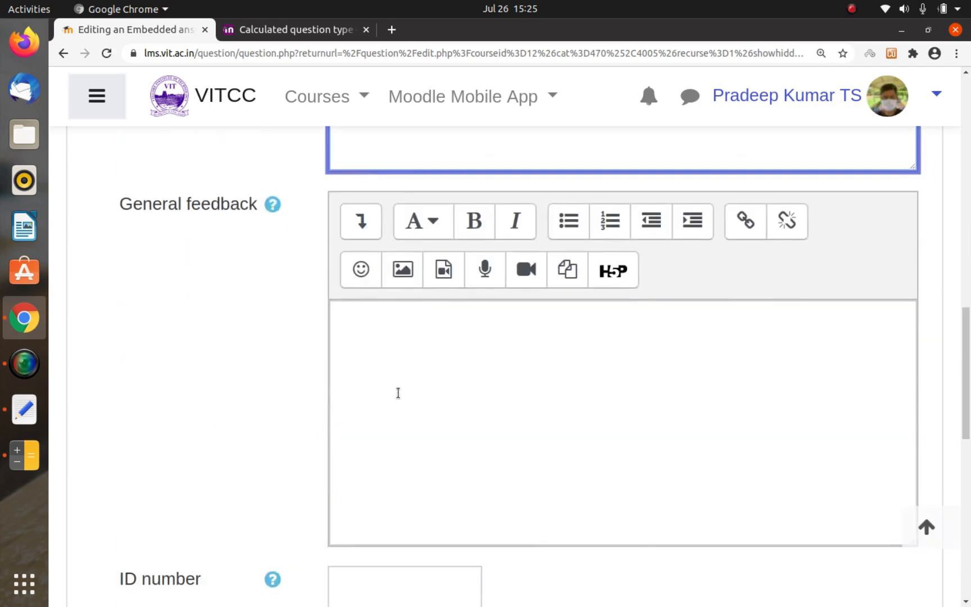
scroll(398, 392, down, 2)
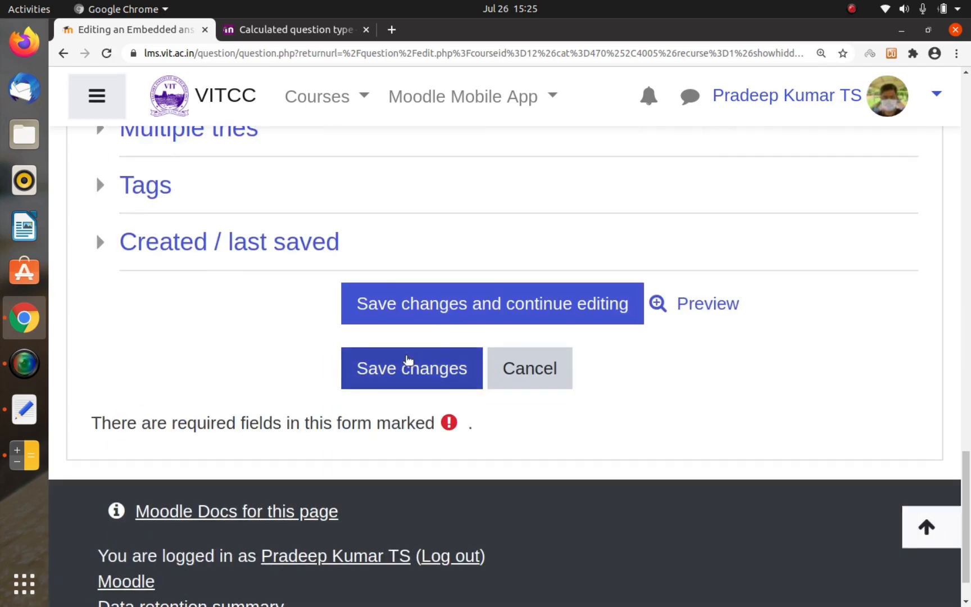
click(407, 364)
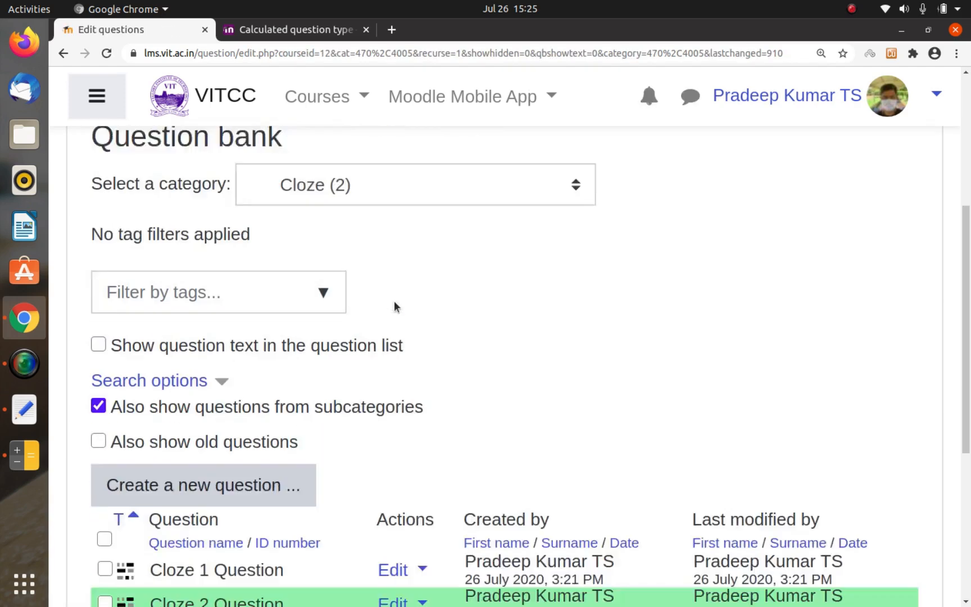
Step: Preview Cloze 2 Question, answer Sachin for India and Richards for West Indies, and submit the attempt
click(408, 447)
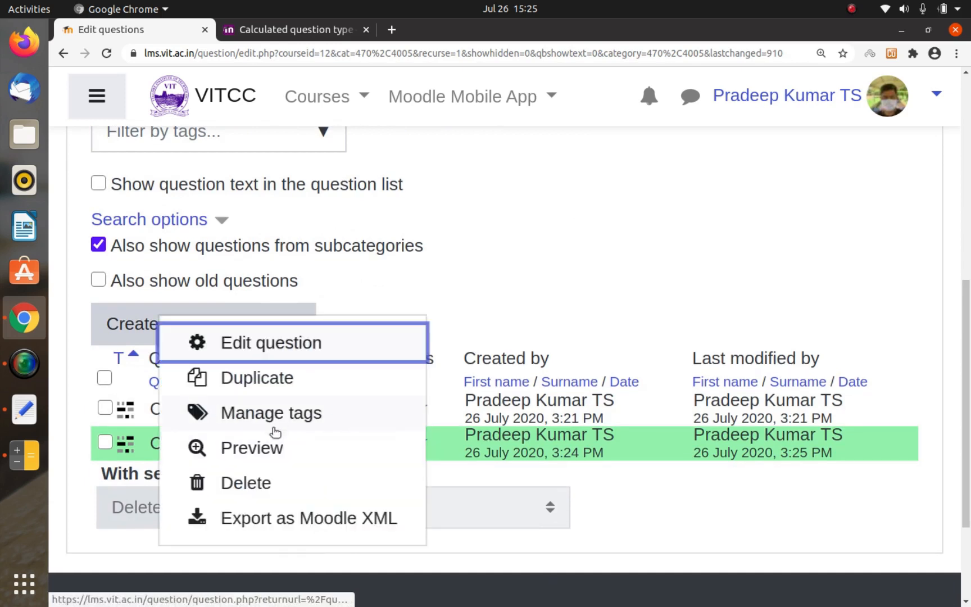
click(253, 448)
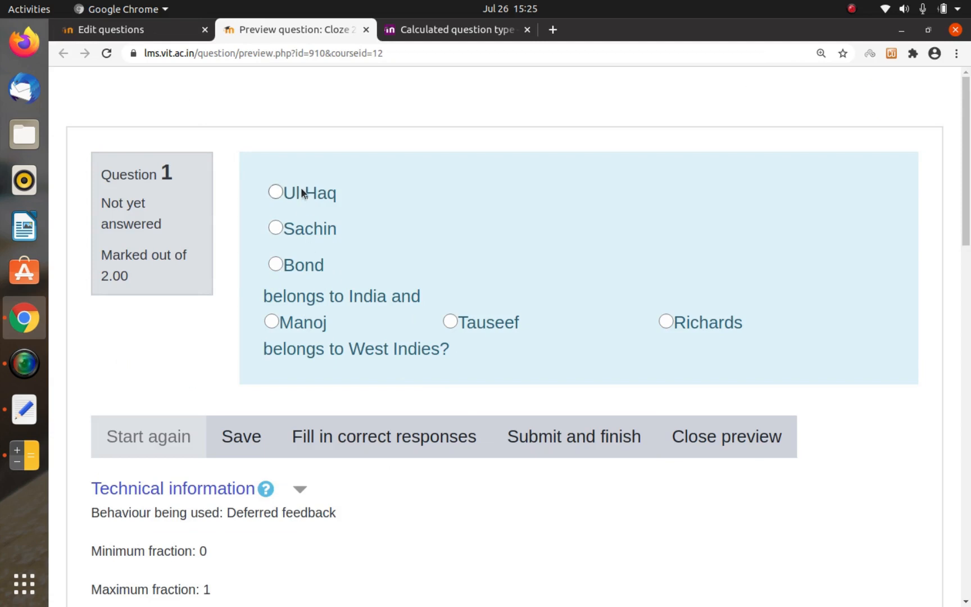
click(317, 235)
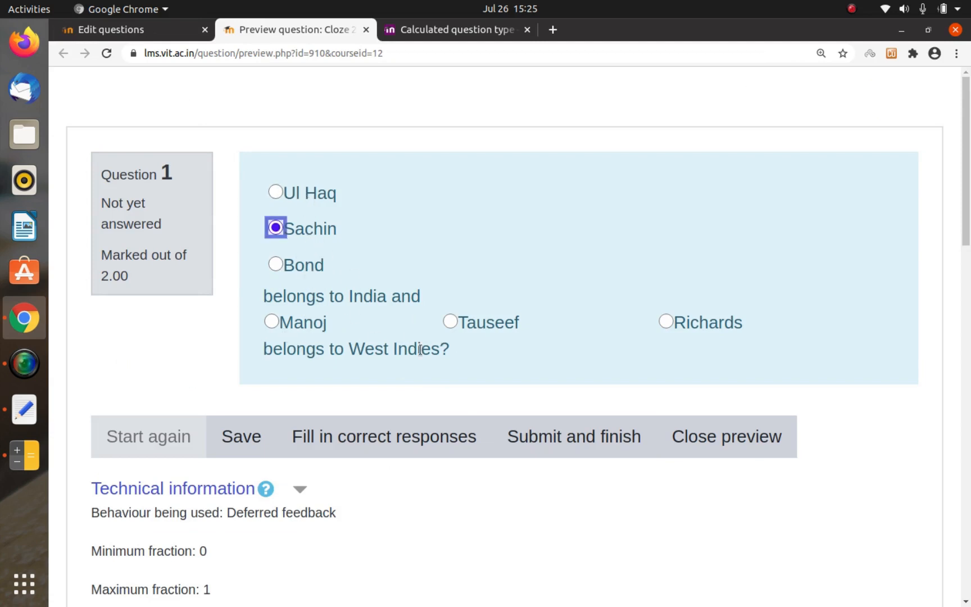
click(666, 321)
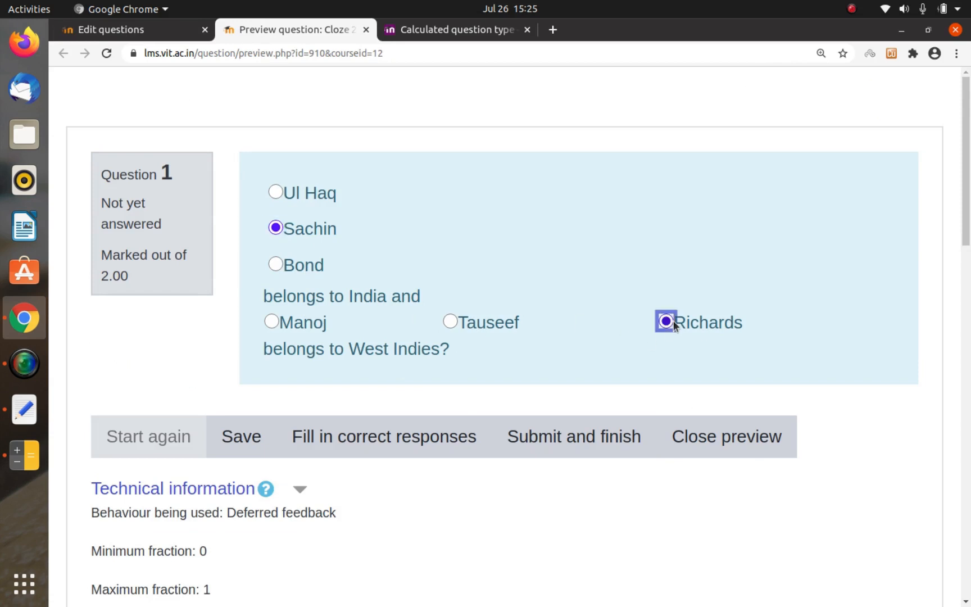
click(556, 427)
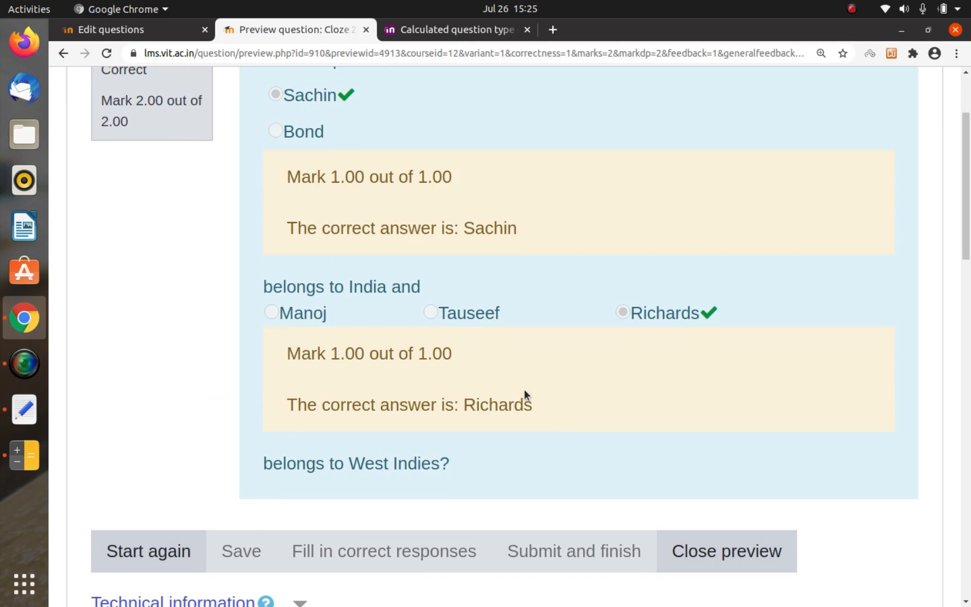
Step: Review the marks and correct answers shown for both gaps, and close the preview
scroll(524, 389, down, 3)
scroll(523, 389, up, 5)
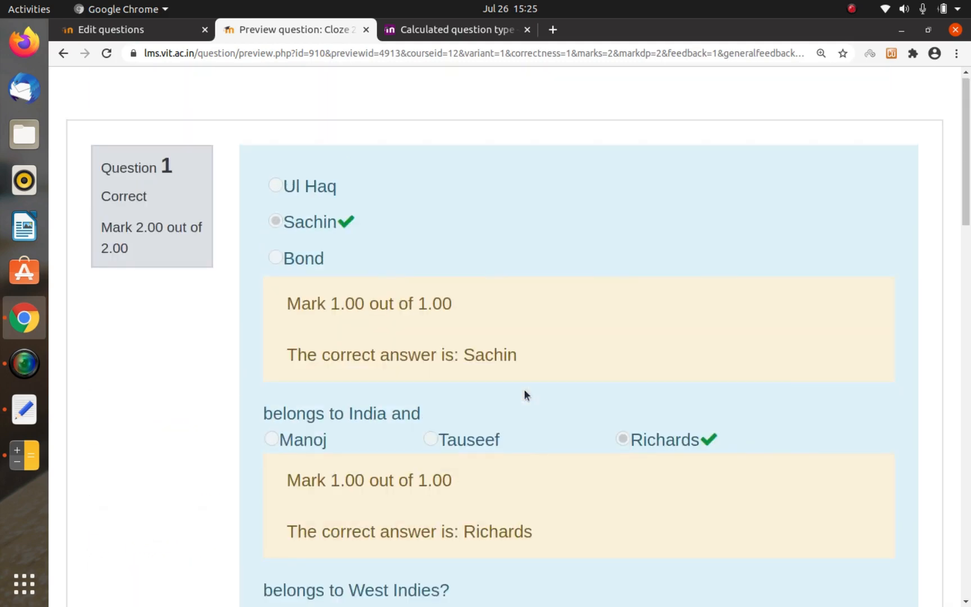
scroll(523, 389, down, 5)
click(698, 213)
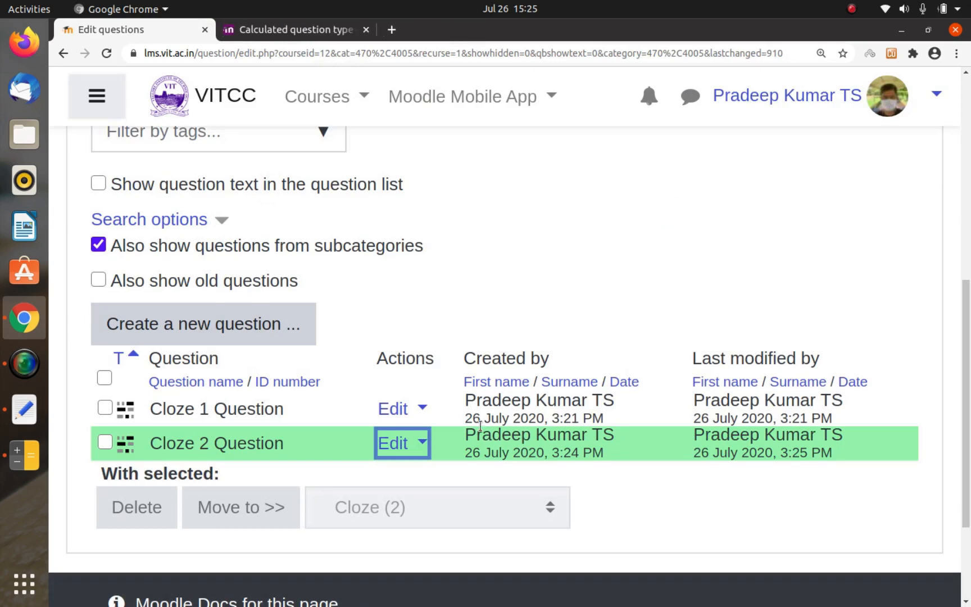
Step: Preview Cloze 2 Question again to check the layout of its answer choices, and close the preview
scroll(449, 415, down, 1)
click(393, 387)
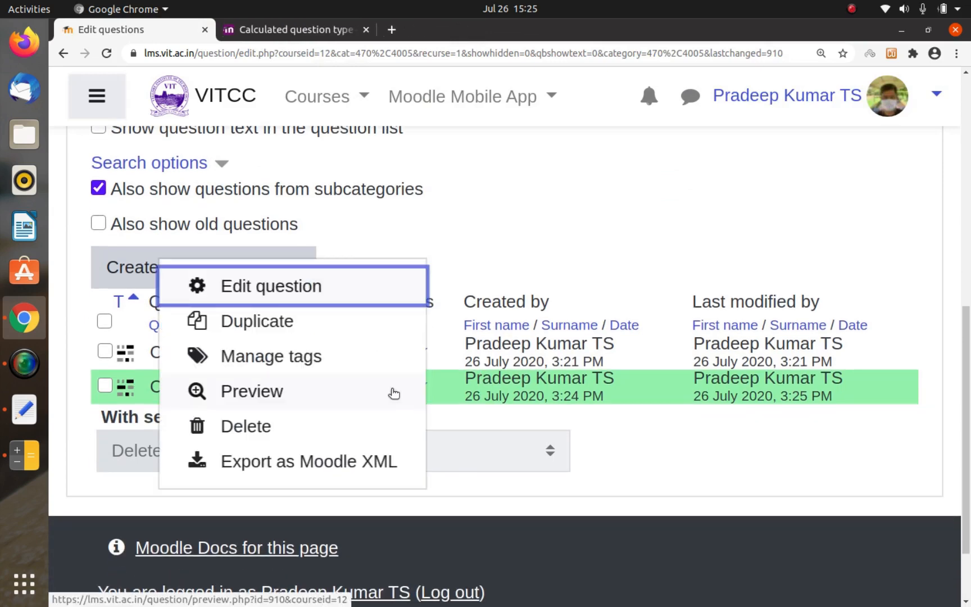
click(258, 389)
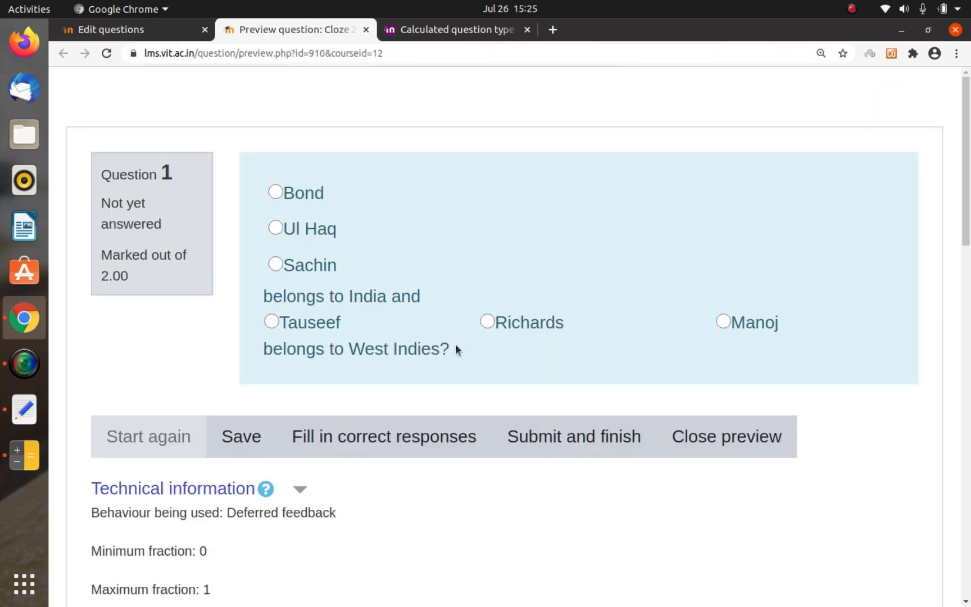
scroll(455, 344, down, 5)
scroll(472, 359, up, 5)
click(677, 432)
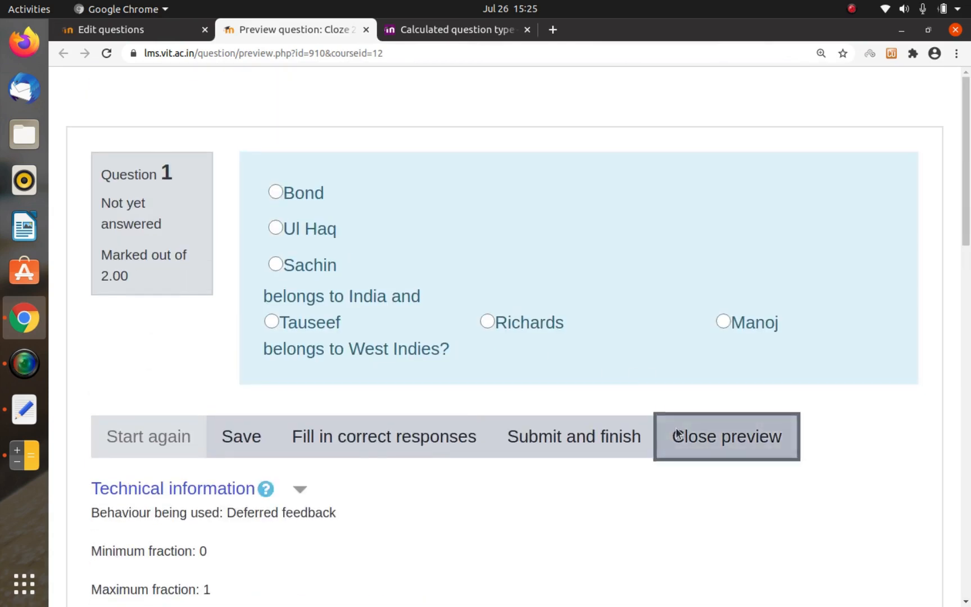
Step: Open Cloze 2 Question for editing and copy its entire question text
click(404, 387)
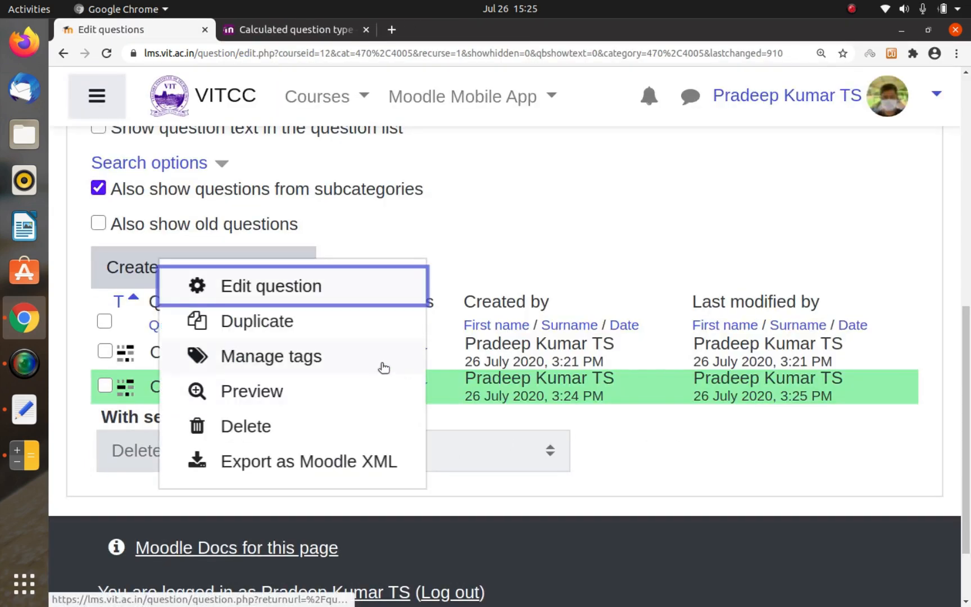
click(333, 305)
scroll(476, 326, down, 10)
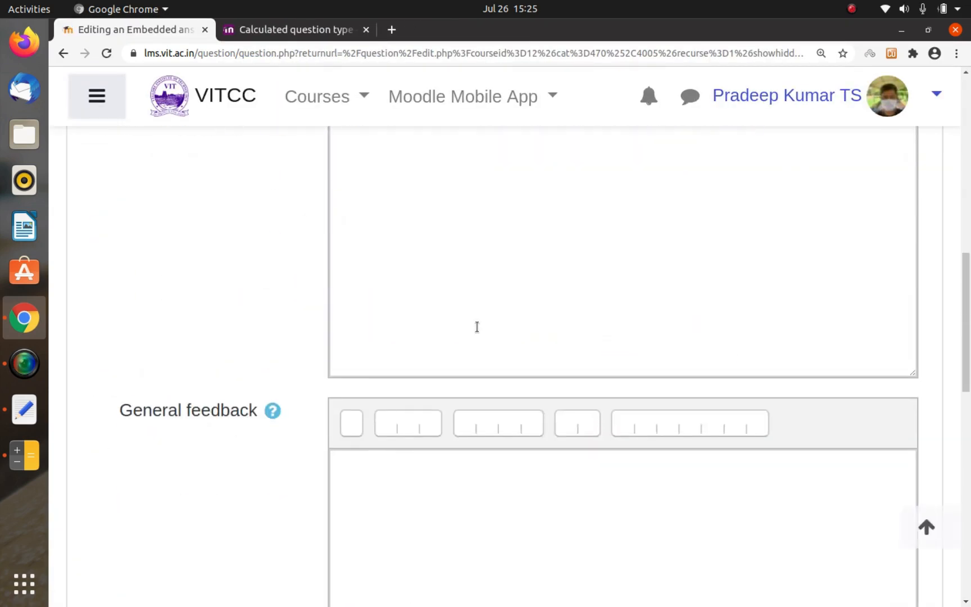
scroll(476, 326, up, 4)
click(476, 326)
key(ctrl+a)
key(ctrl+c)
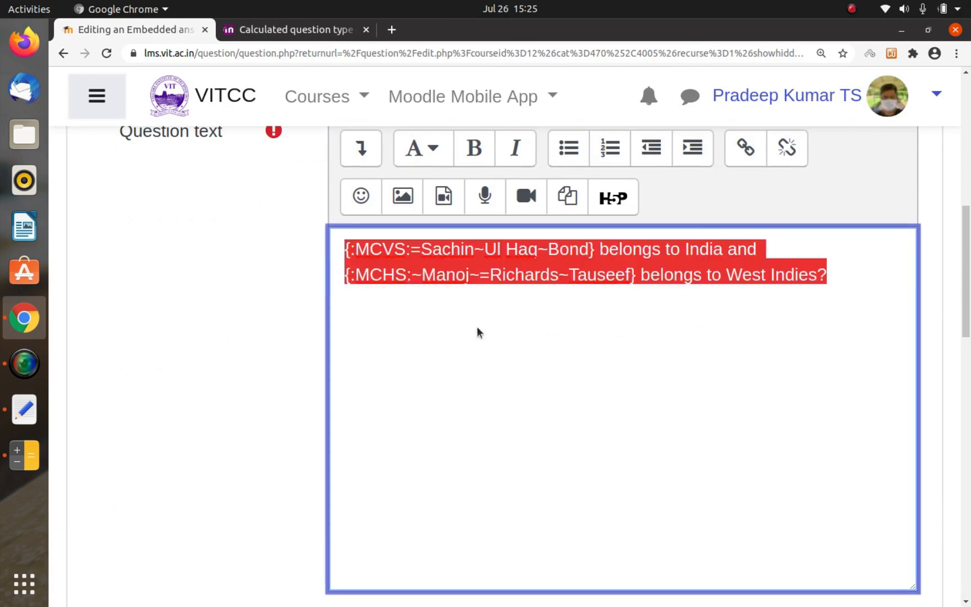
Step: Switch to the MoodleQuiz2 notes in Text Editor, add "How to use this" below :MCHS:, and paste the copied question text under it
key(alt+Tab)
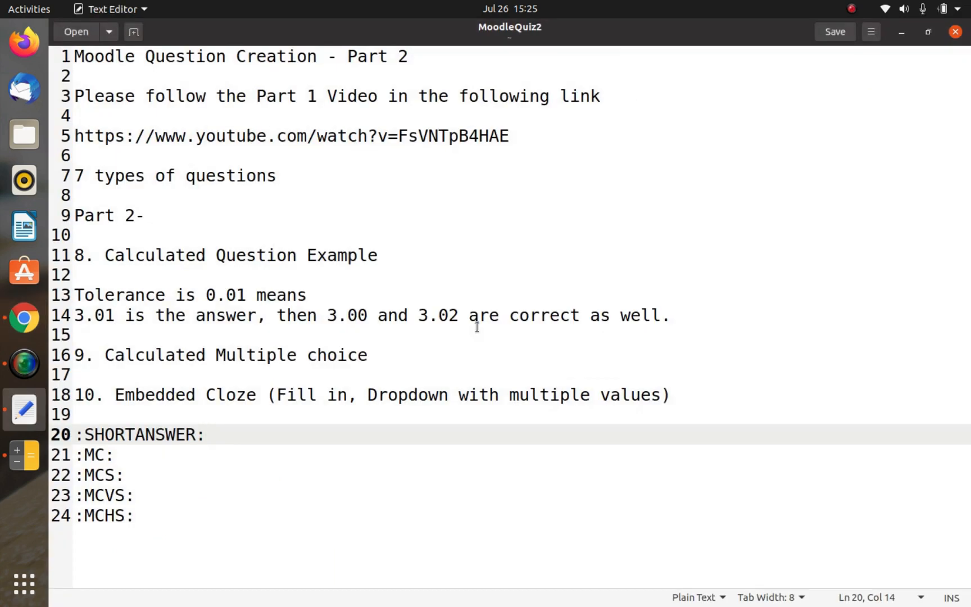
key(Down)
key(Down)
key(Down)
key(Down)
key(Return)
key(Return)
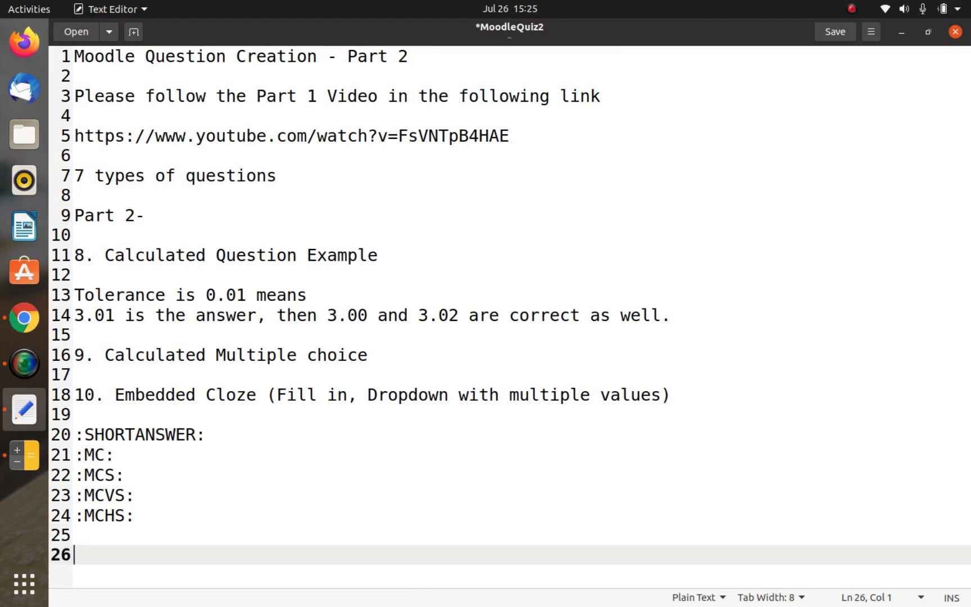
text(How o)
key(BackSpace)
key(BackSpace)
text(to use this)
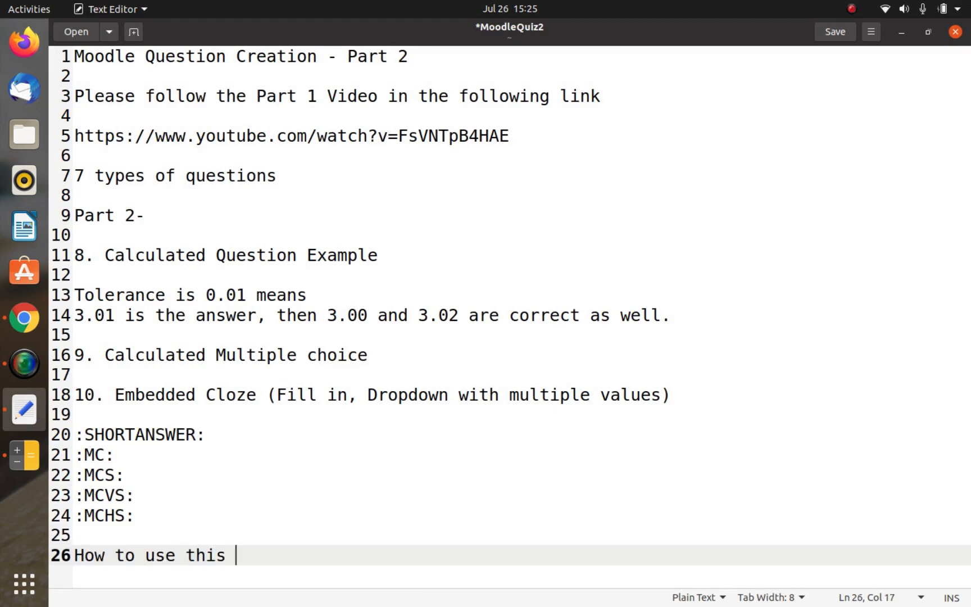
key(Return)
key(ctrl+v)
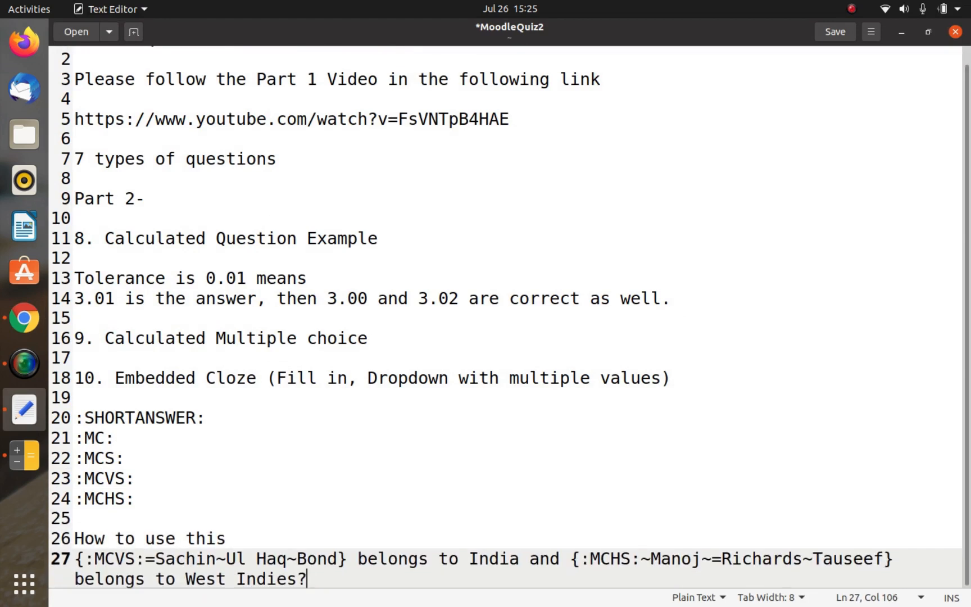
Step: Paste a second copy of the question text below the first, separated by two blank lines
key(Home)
key(Up)
key(Up)
key(Down)
key(Down)
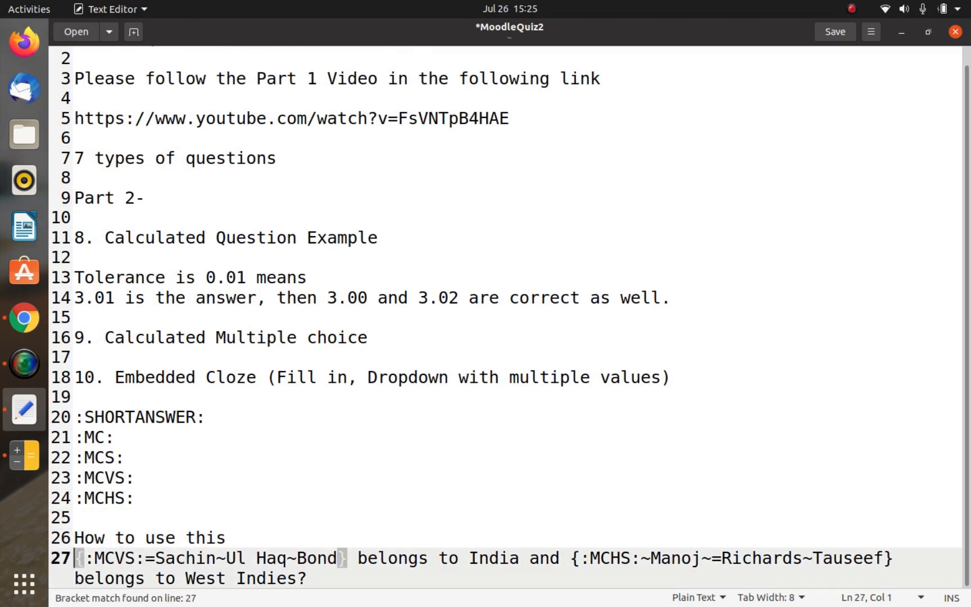
key(End)
key(Return)
key(Return)
key(Return)
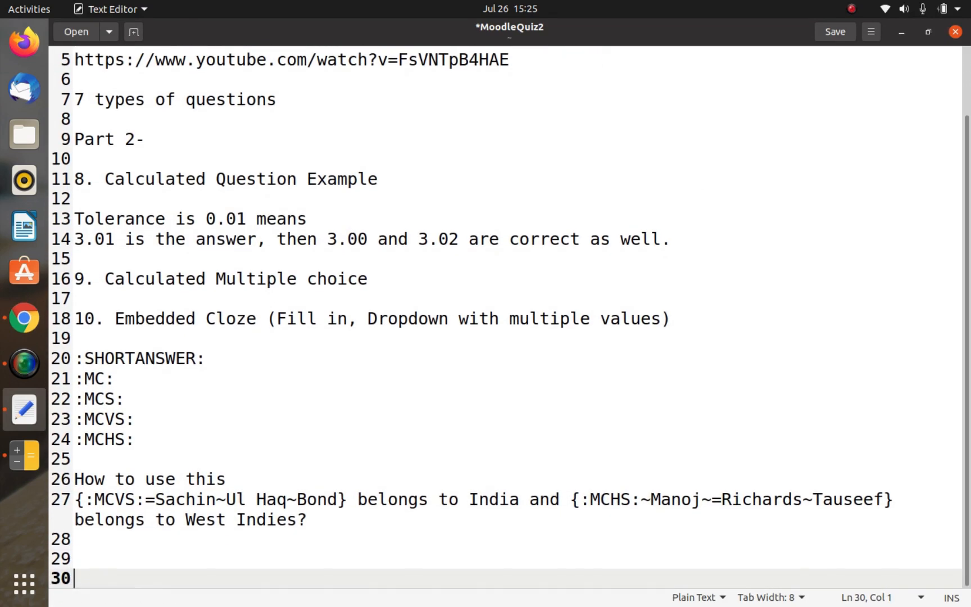
key(ctrl+v)
Step: Replace MCVS with SHORTANSWER in the India code of the second copy
key(Up)
key(Up)
key(Down)
key(Right)
key(Right)
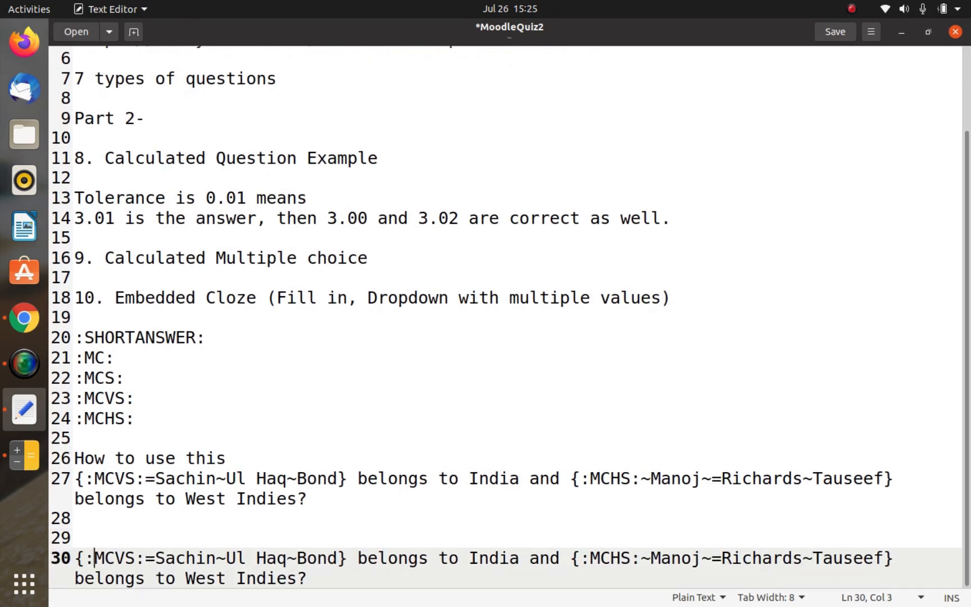
key(shift+Right)
key(shift+Right)
key(shift+Right)
key(shift+Right)
text(SHORTANSWER)
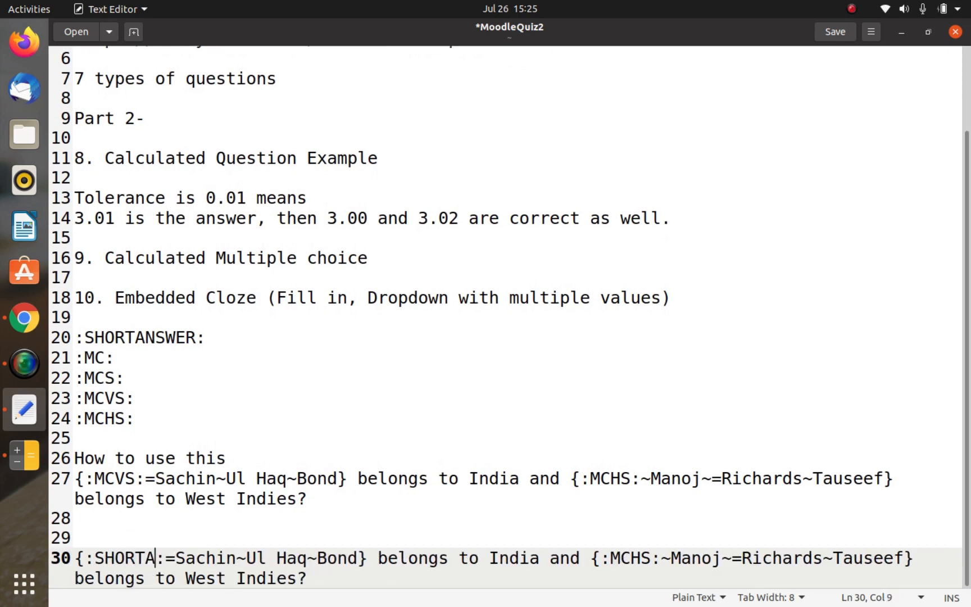
Step: Delete the wrong options ~Ul Haq~Bond from the second copy's India code, keeping only =Sachin
key(Right)
key(Right)
key(Right)
key(Right)
key(Right)
key(Right)
key(Right)
key(Right)
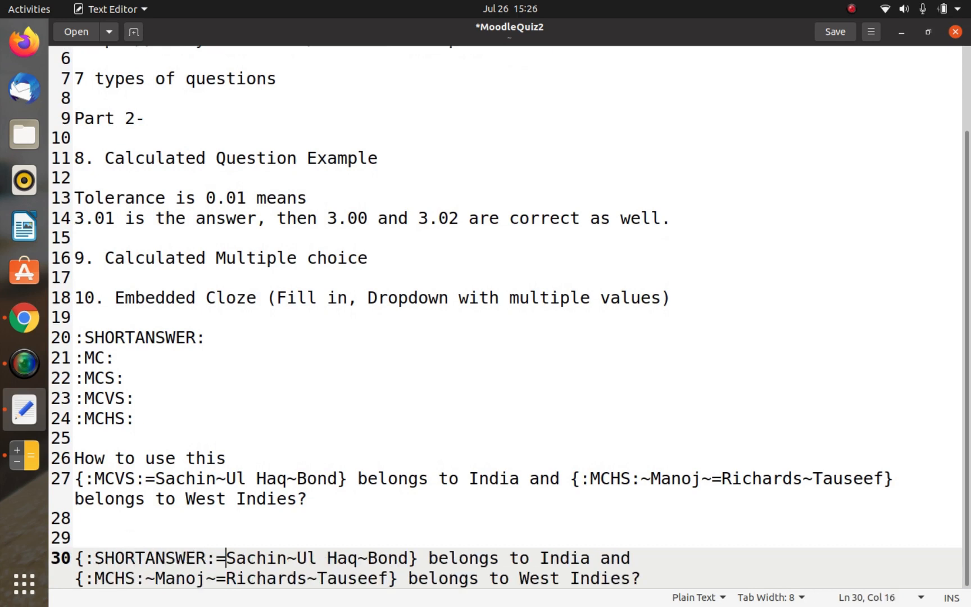
key(shift+Right)
key(shift+Right)
key(shift+Right)
key(shift+Right)
key(shift+Right)
key(shift+Right)
key(shift+Right)
key(shift+Right)
key(shift+Right)
key(shift+Right)
key(shift+Right)
key(shift+Right)
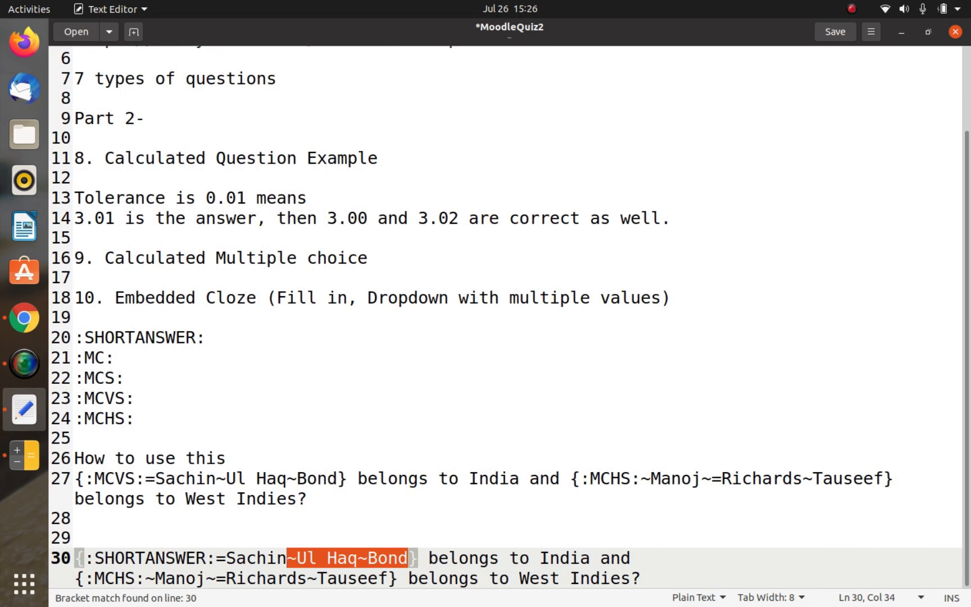
key(BackSpace)
Step: Replace MCHS with SHORTANSWER in the West Indies code of the second copy
key(Right)
key(Right)
key(Right)
key(Right)
key(Right)
key(Right)
key(Right)
key(Right)
key(Right)
key(Right)
key(Right)
key(Right)
key(Right)
key(Right)
key(Right)
key(Right)
key(Right)
key(Right)
key(Right)
key(Right)
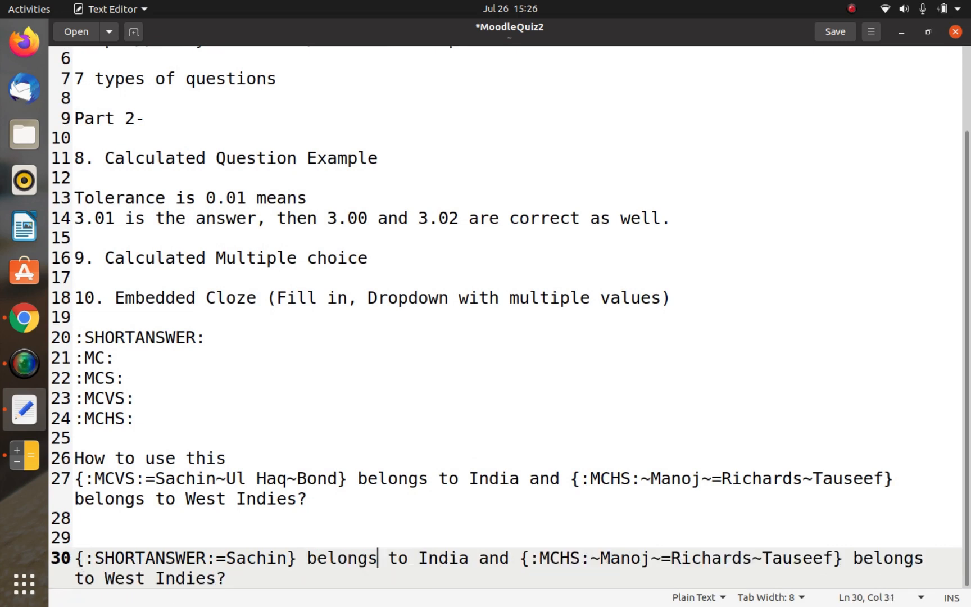
key(Right)
key(Right)
key(Right)
key(Right)
key(Right)
key(Right)
key(Right)
key(shift+Left)
key(shift+Left)
key(shift+Left)
key(shift+Left)
text(SHO)
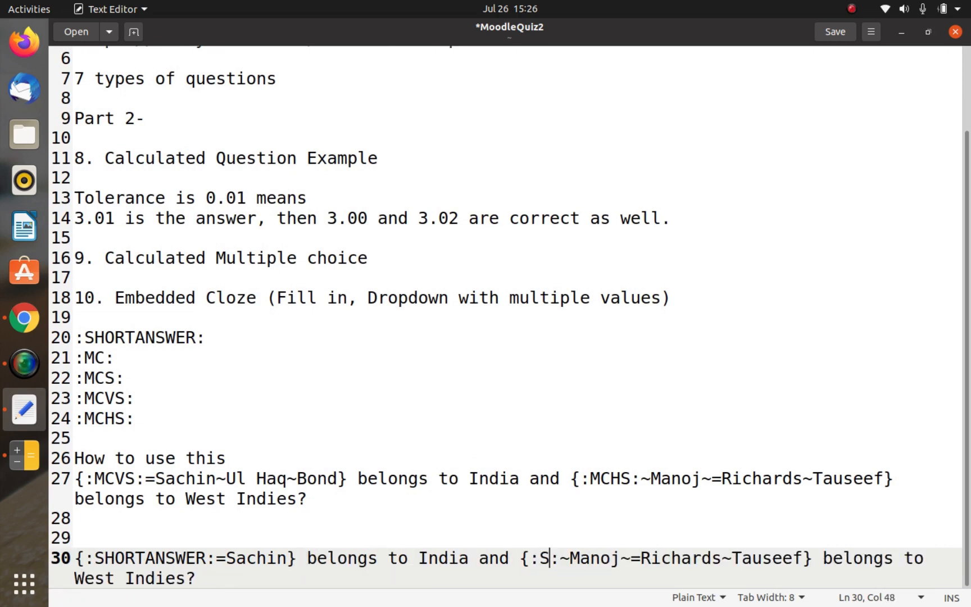
text(RTANSWER)
Step: Remove the wrong option Manoj and its tildes from the second copy's West Indies code, so the code's options start with =Richards
key(Right)
key(Right)
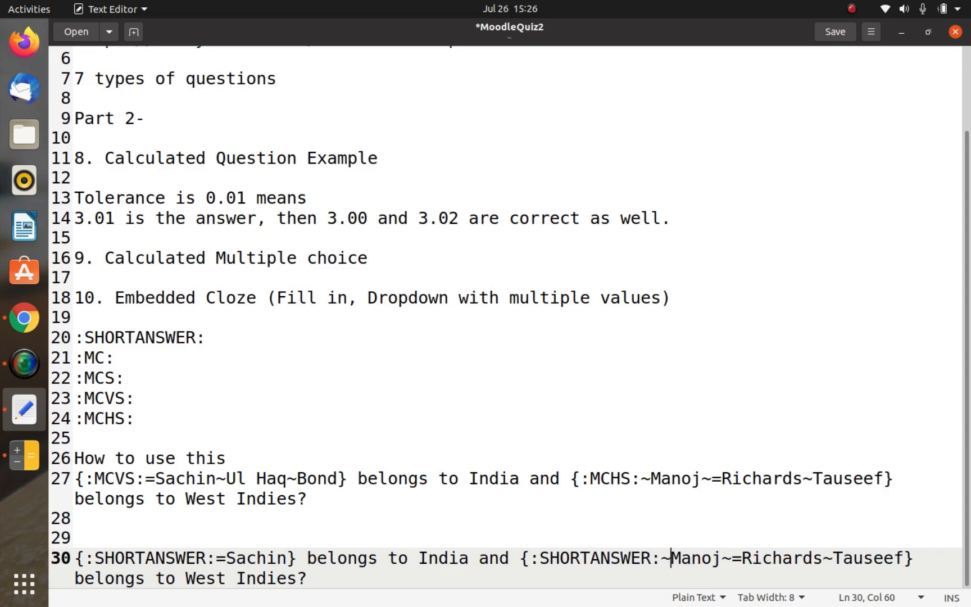
key(Right)
key(Right)
key(Right)
key(Right)
key(Right)
key(shift+Left)
key(shift+Left)
key(shift+Left)
key(shift+Left)
key(shift+Left)
key(BackSpace)
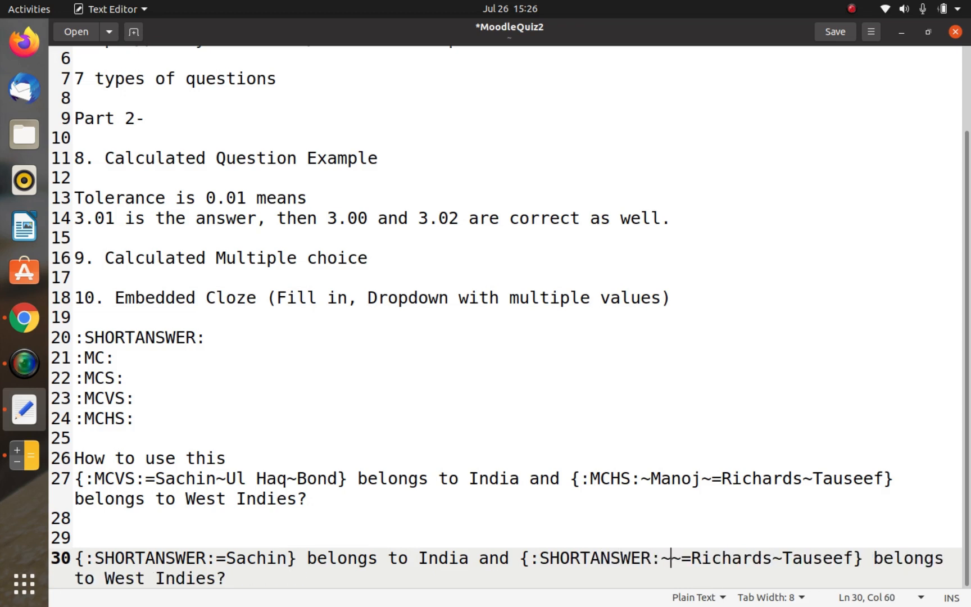
key(Delete)
key(BackSpace)
Step: Delete the wrong option ~Tauseef after Richards in the second copy's West Indies code
key(Right)
key(Right)
key(Right)
key(Right)
key(Right)
key(Right)
key(Right)
key(Right)
key(Right)
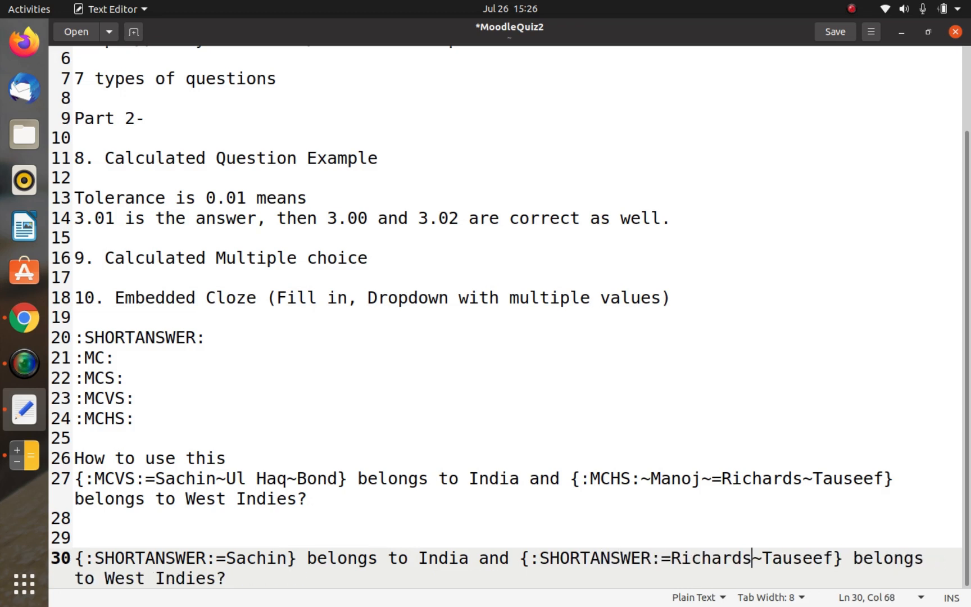
key(shift+Right)
key(shift+Right)
key(shift+Right)
key(shift+Right)
key(shift+Right)
key(shift+Right)
key(shift+Right)
key(shift+Right)
key(BackSpace)
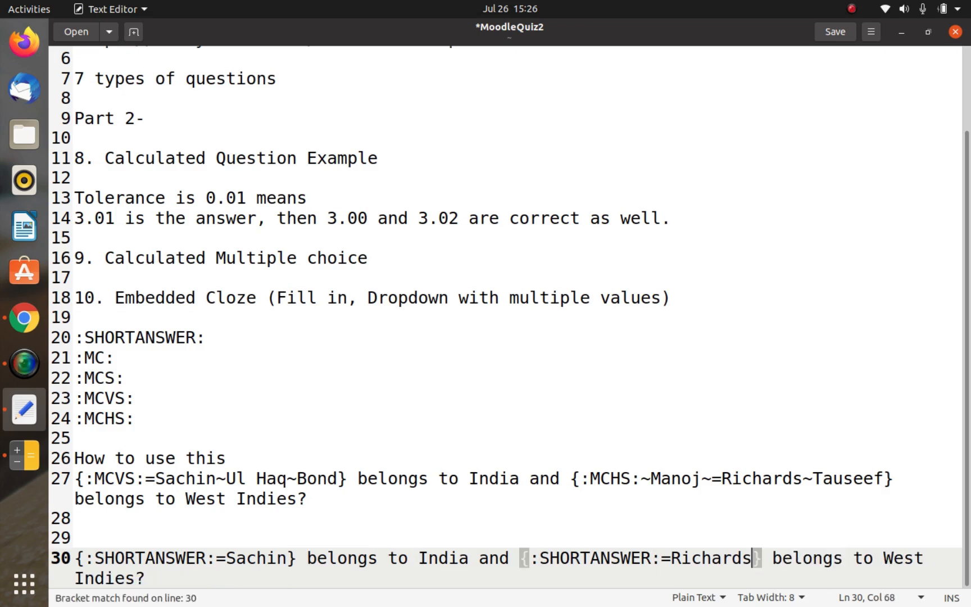
Step: Save the MoodleQuiz2 notes and add an empty line below the SHORTANSWER example
key(Right)
key(Right)
key(End)
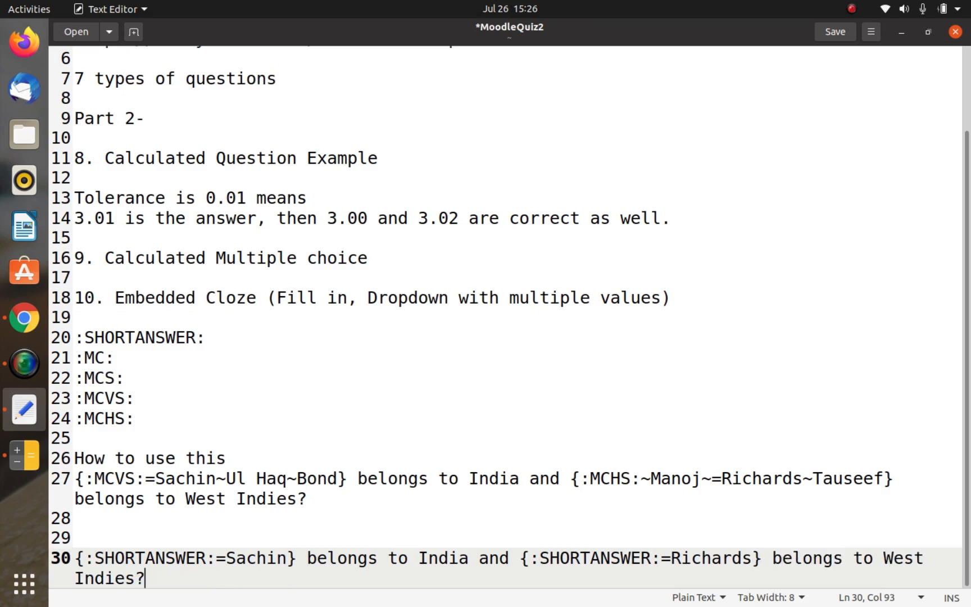
key(ctrl+s)
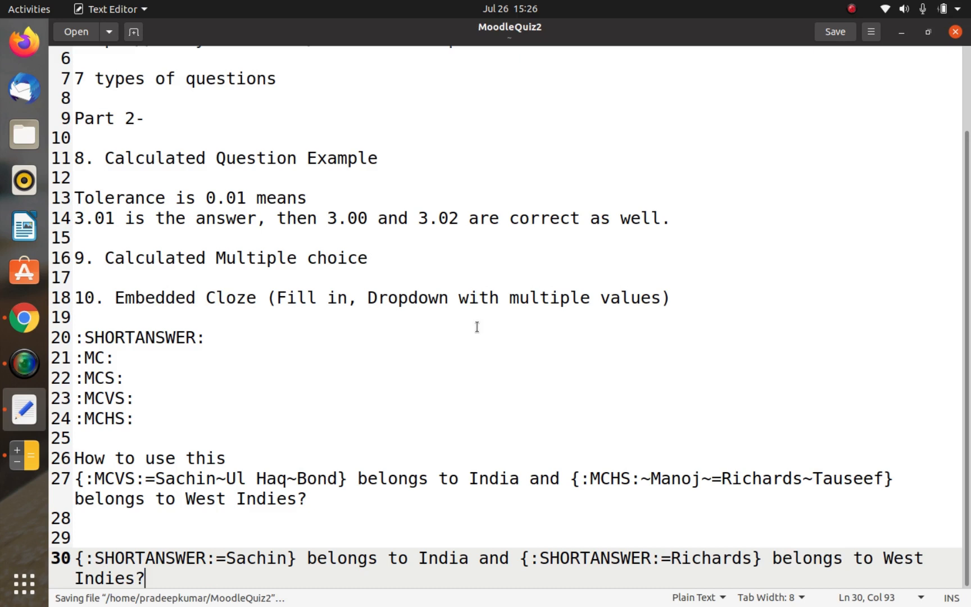
key(Return)
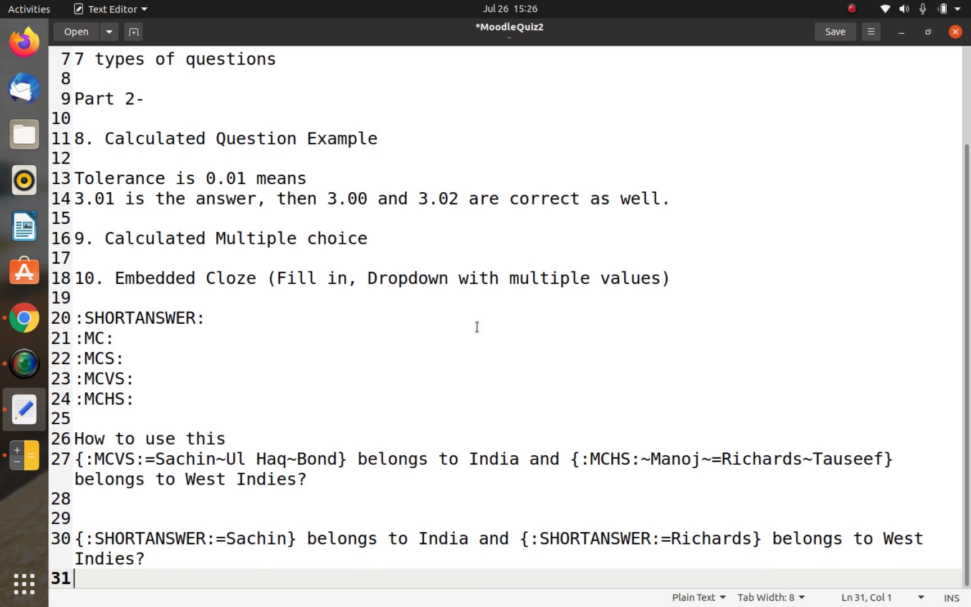
Step: Review the headings for question types 8, 9 and 10 in the notes, highlighting Calculated Multiple choice and Embedded Cloze
triple_click(263, 136)
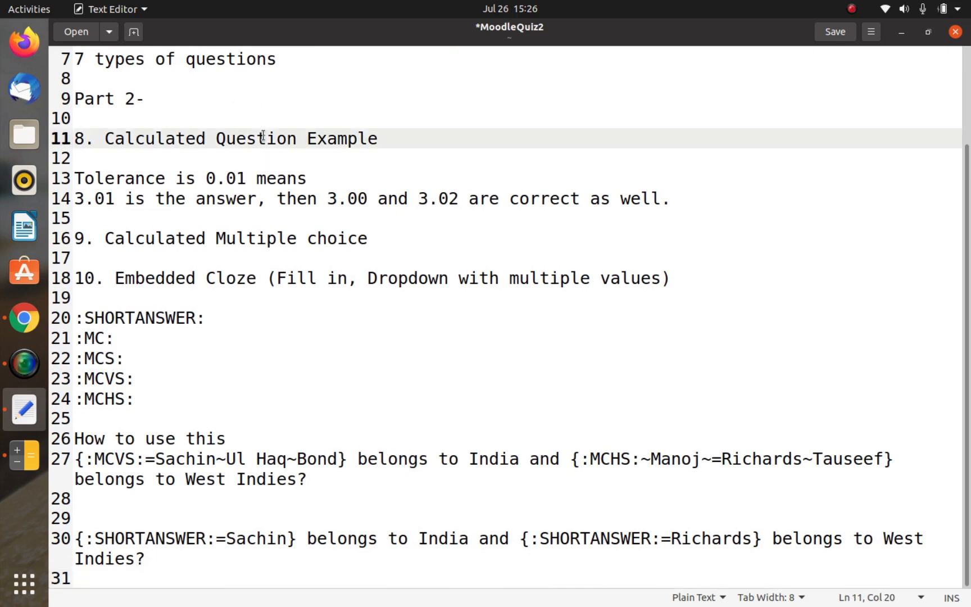
triple_click(264, 238)
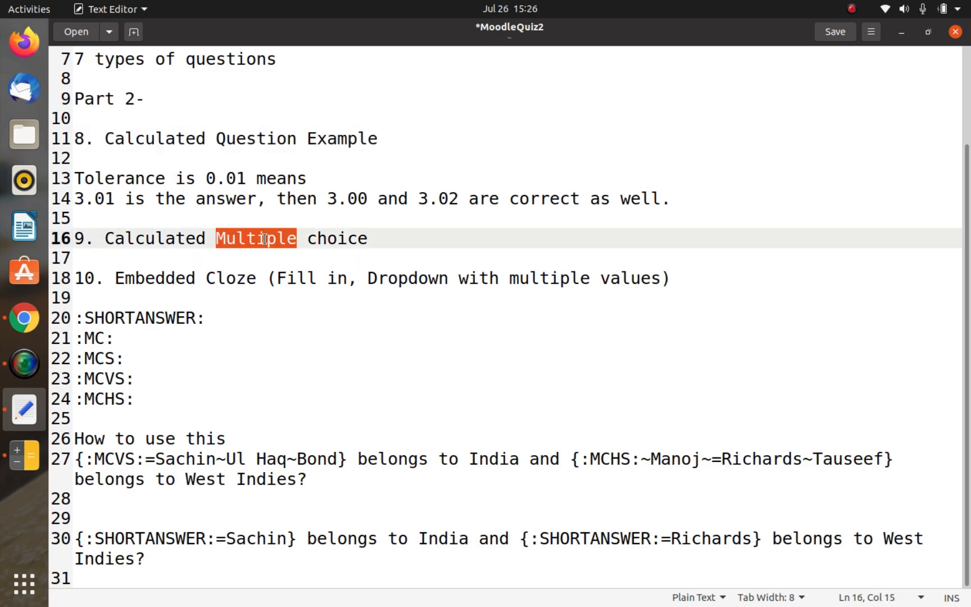
triple_click(188, 278)
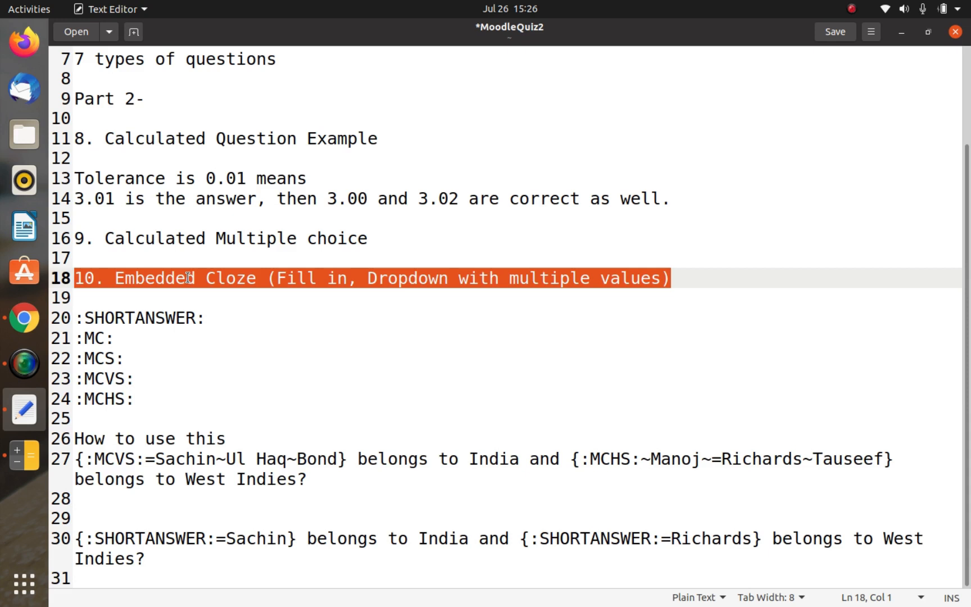
Step: Save the notes again and return the cursor to the empty last line
key(ctrl+s)
key(Down)
key(Down)
key(Down)
key(Down)
key(Down)
key(Down)
key(Down)
key(Down)
key(Down)
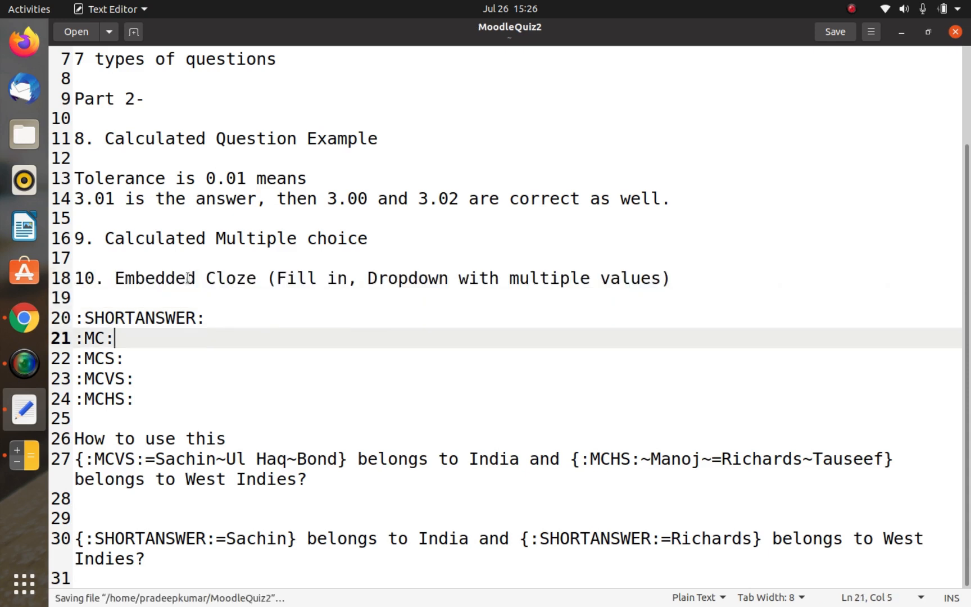
key(Down)
key(Down)
key(Down)
key(Down)
key(Down)
key(Down)
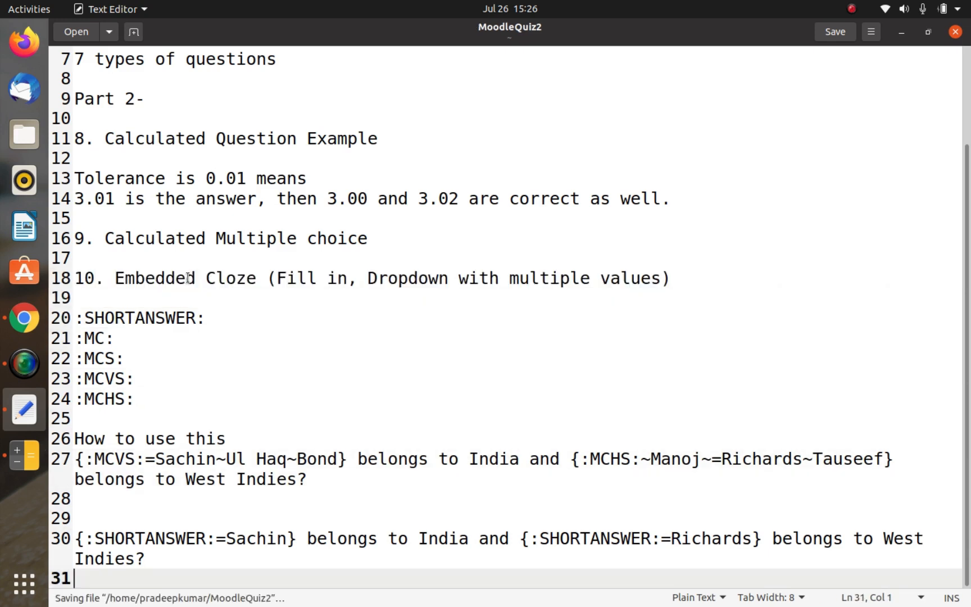